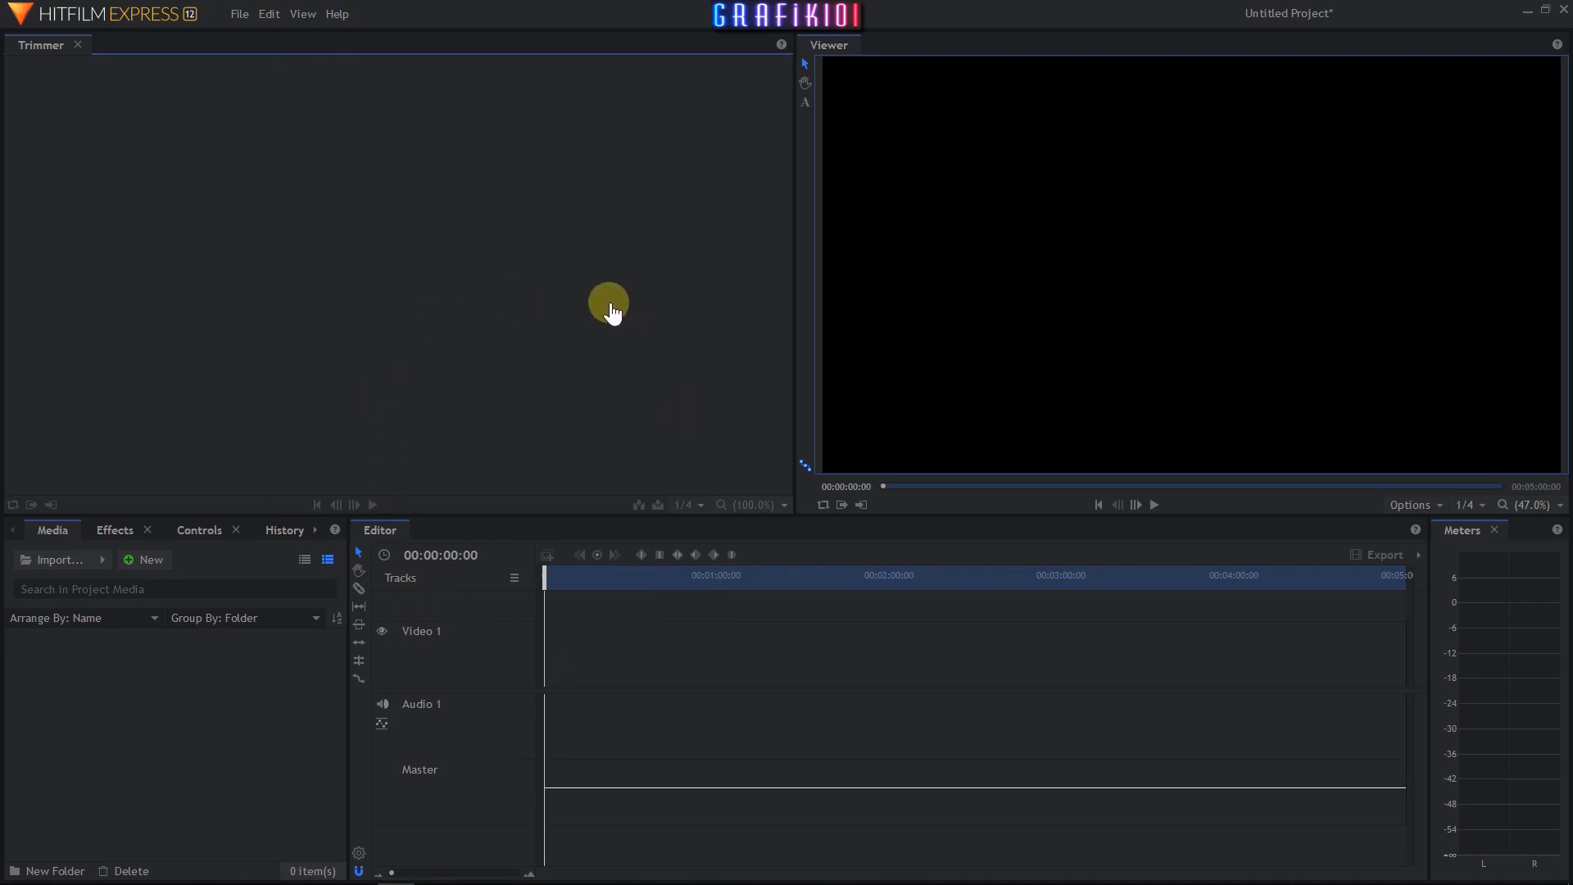
# - Reset the workspace layout and import the video Agent 327 Operation Barbershop.mp4 into the media bin
pyautogui.click(303, 14)
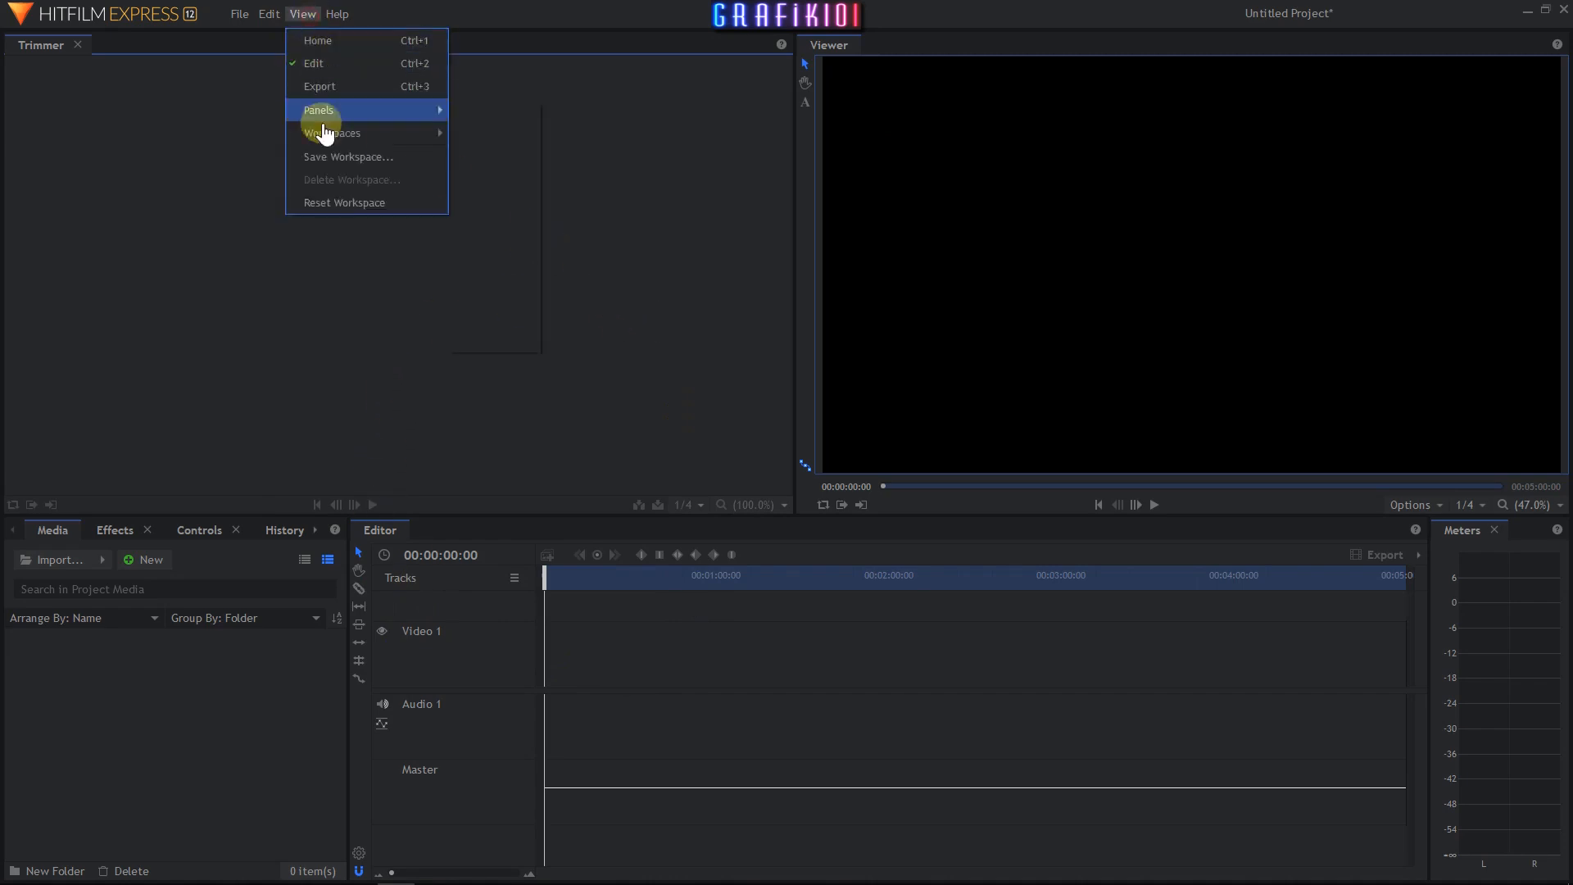
pyautogui.click(338, 208)
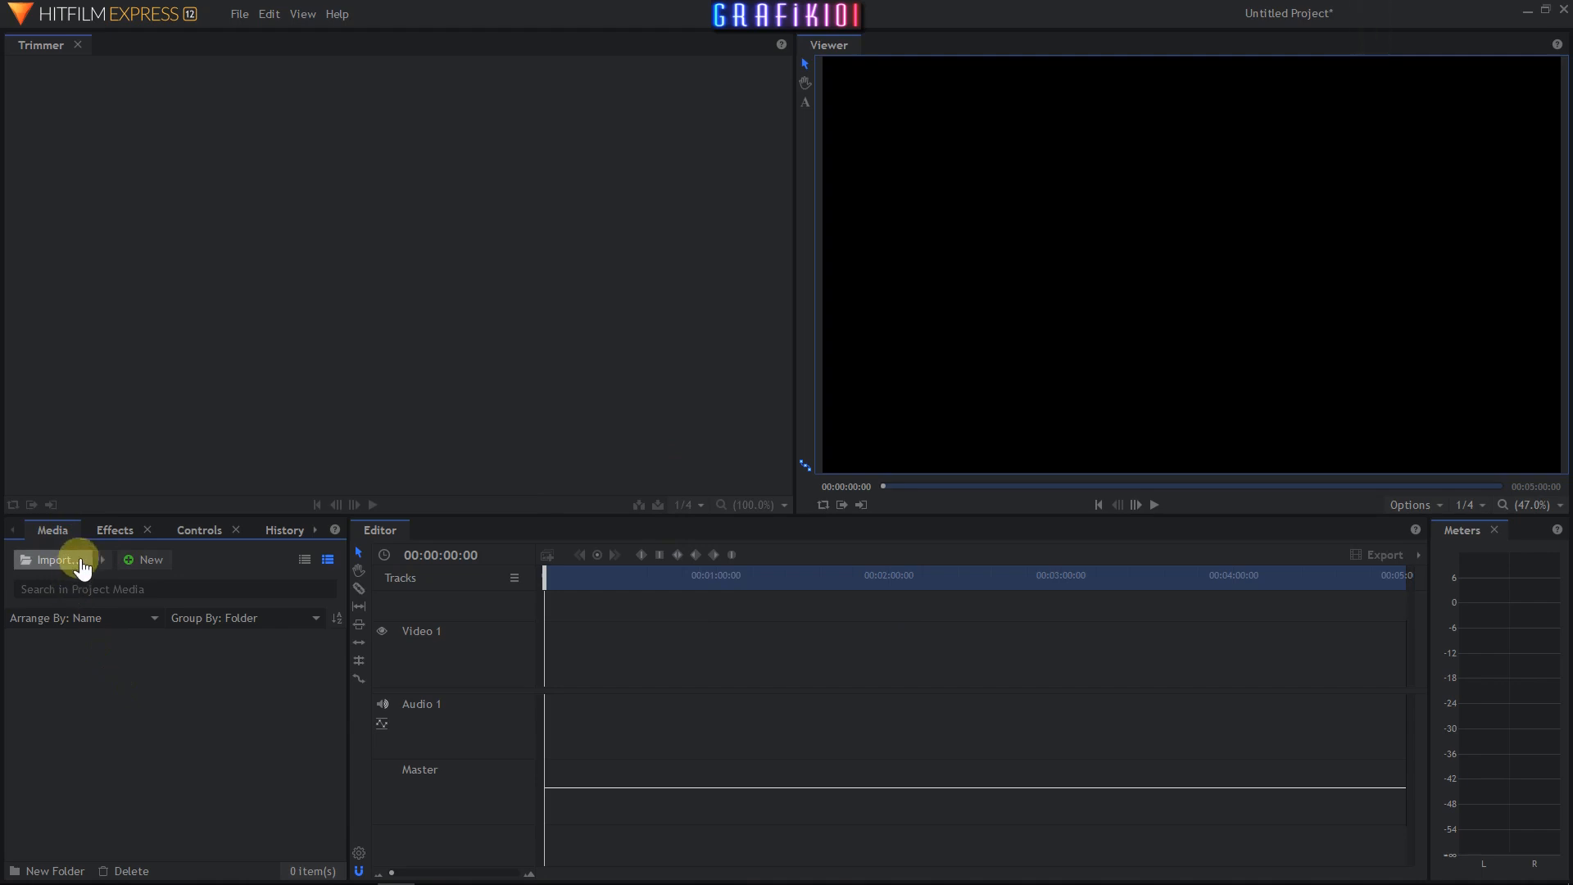
pyautogui.click(72, 565)
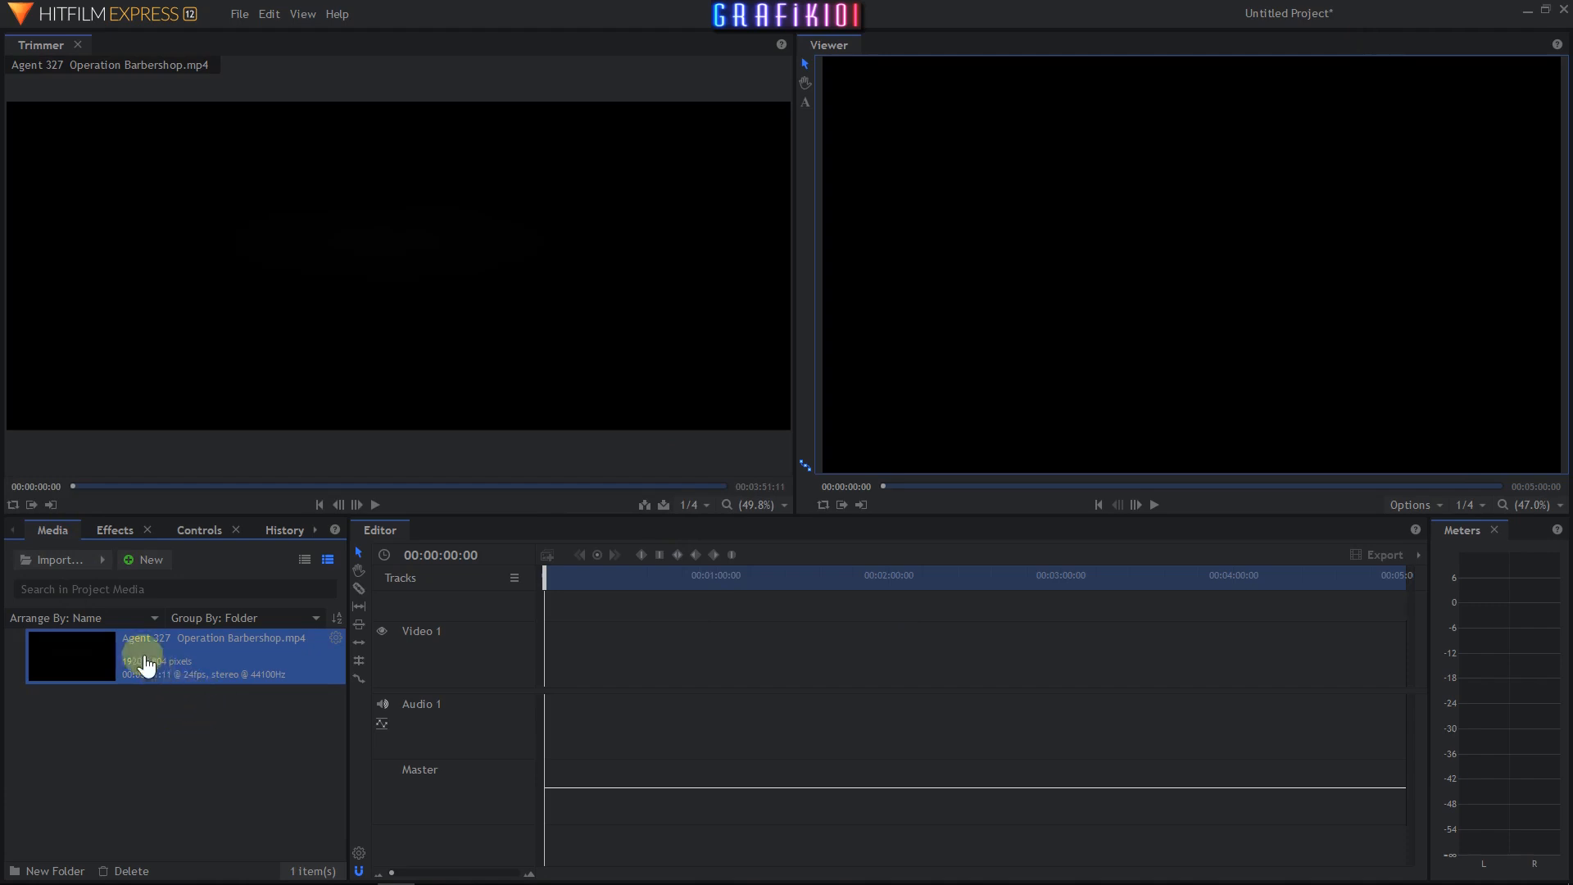
# - Make a composite shot from the imported video, accepting the default composite shot properties
pyautogui.rightClick(180, 676)
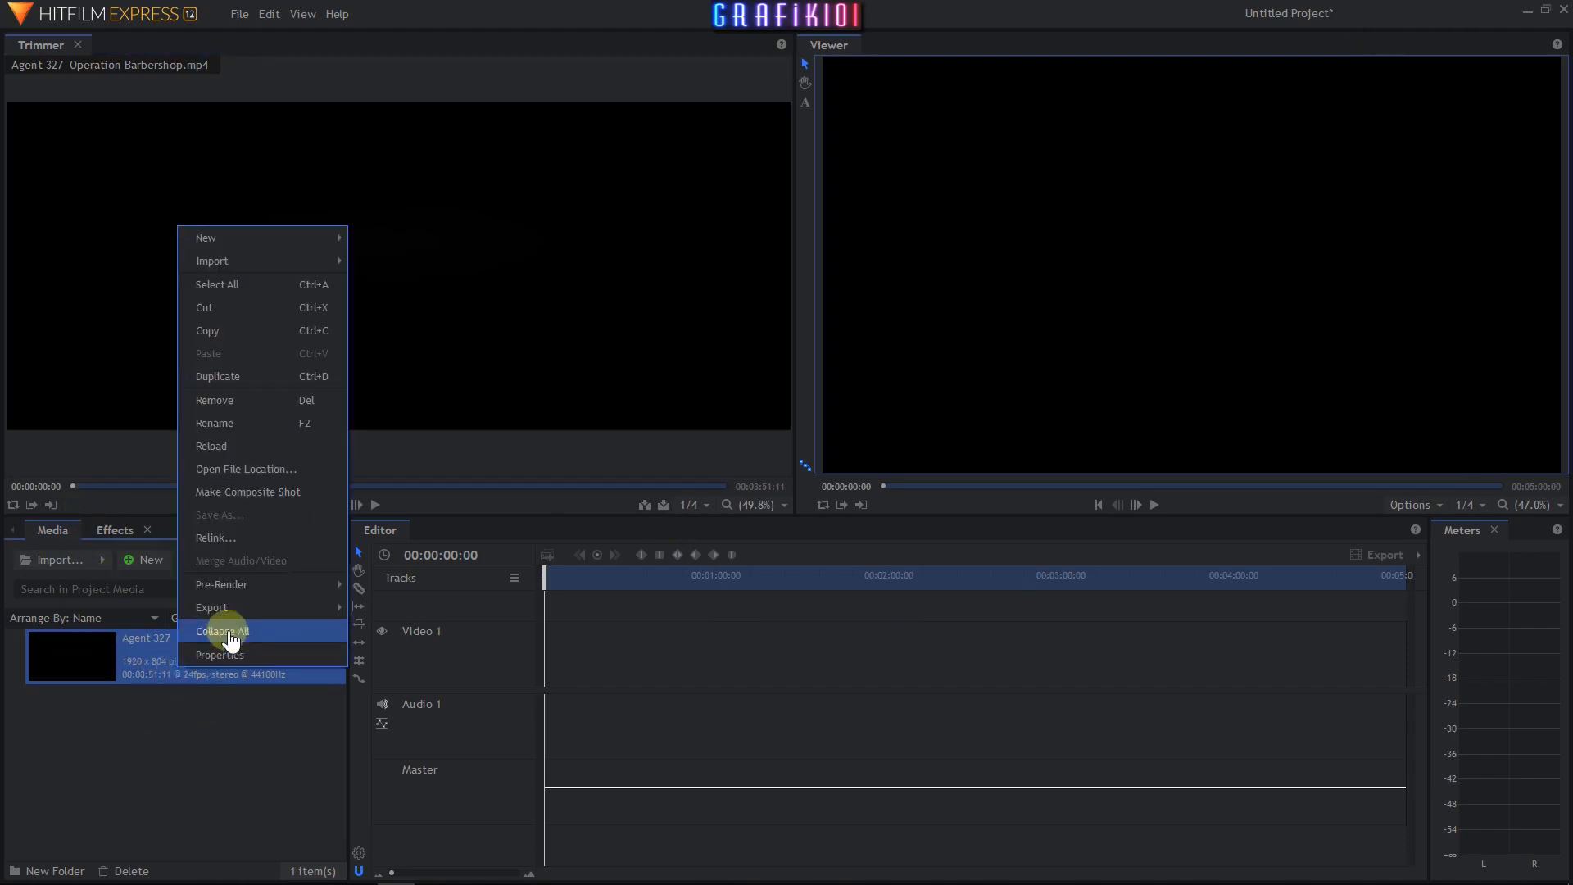
pyautogui.click(286, 498)
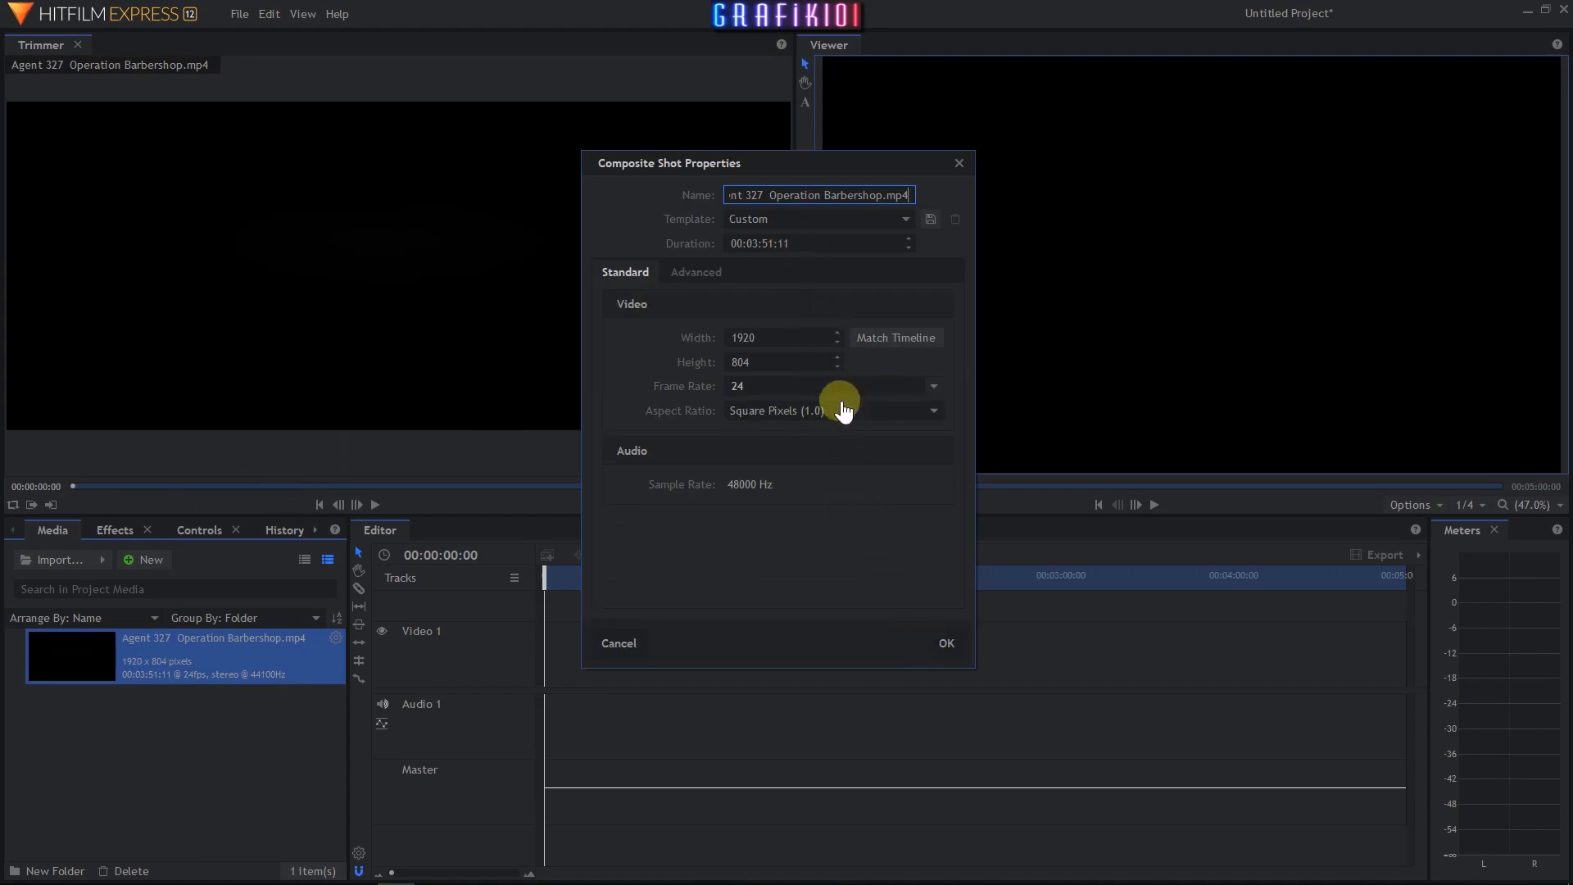
pyautogui.click(943, 643)
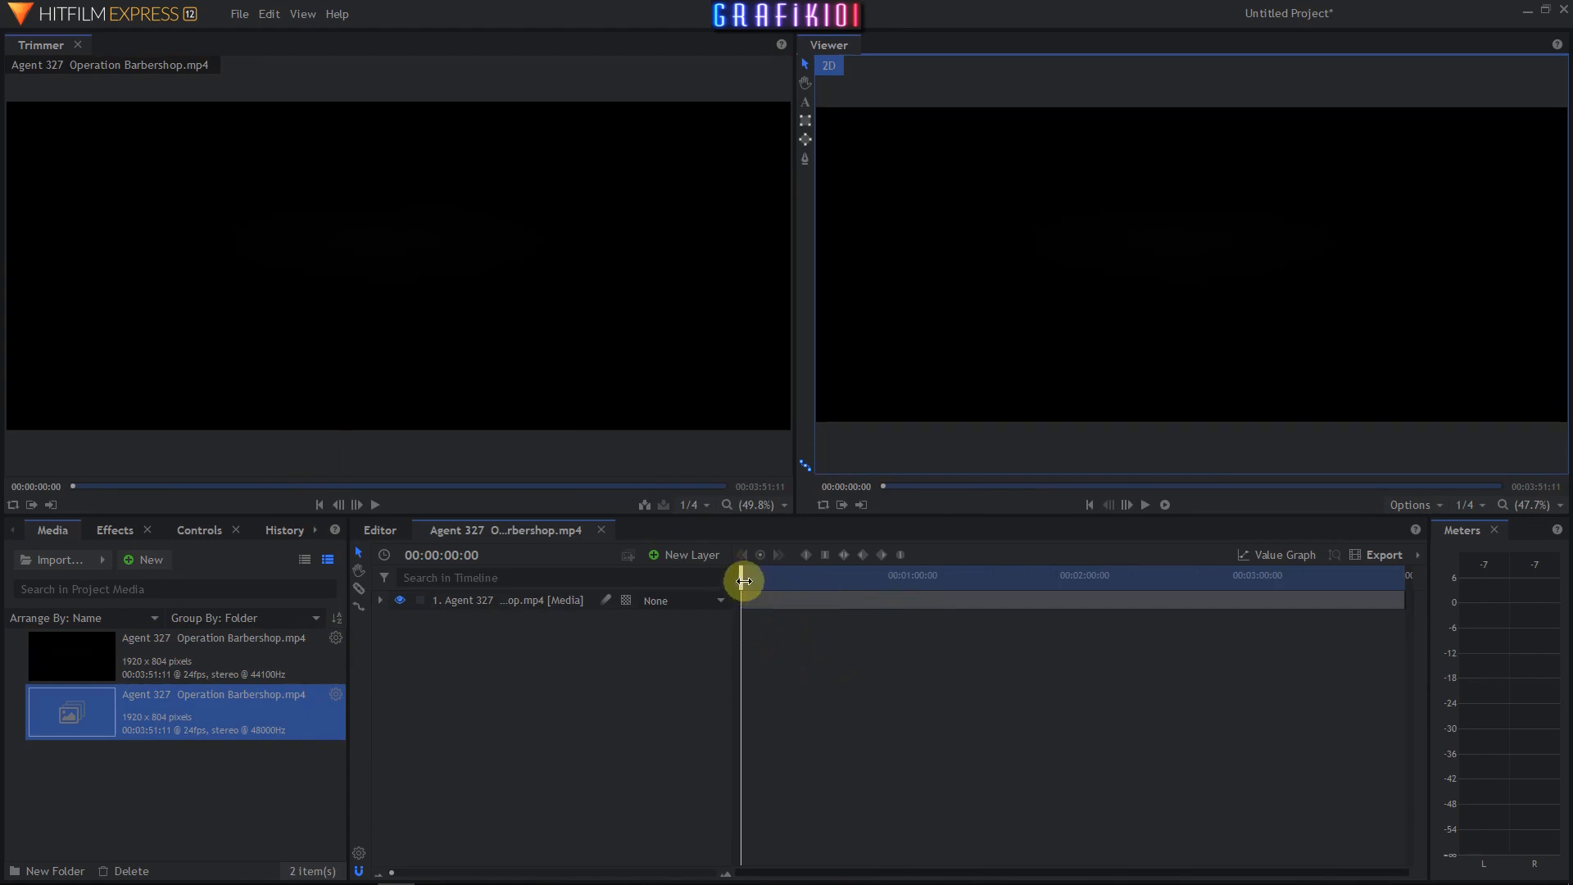
# - Slice the clip layer at 00:01:25:01 in the composite timeline
pyautogui.moveTo(741, 582); pyautogui.dragTo(985, 637)
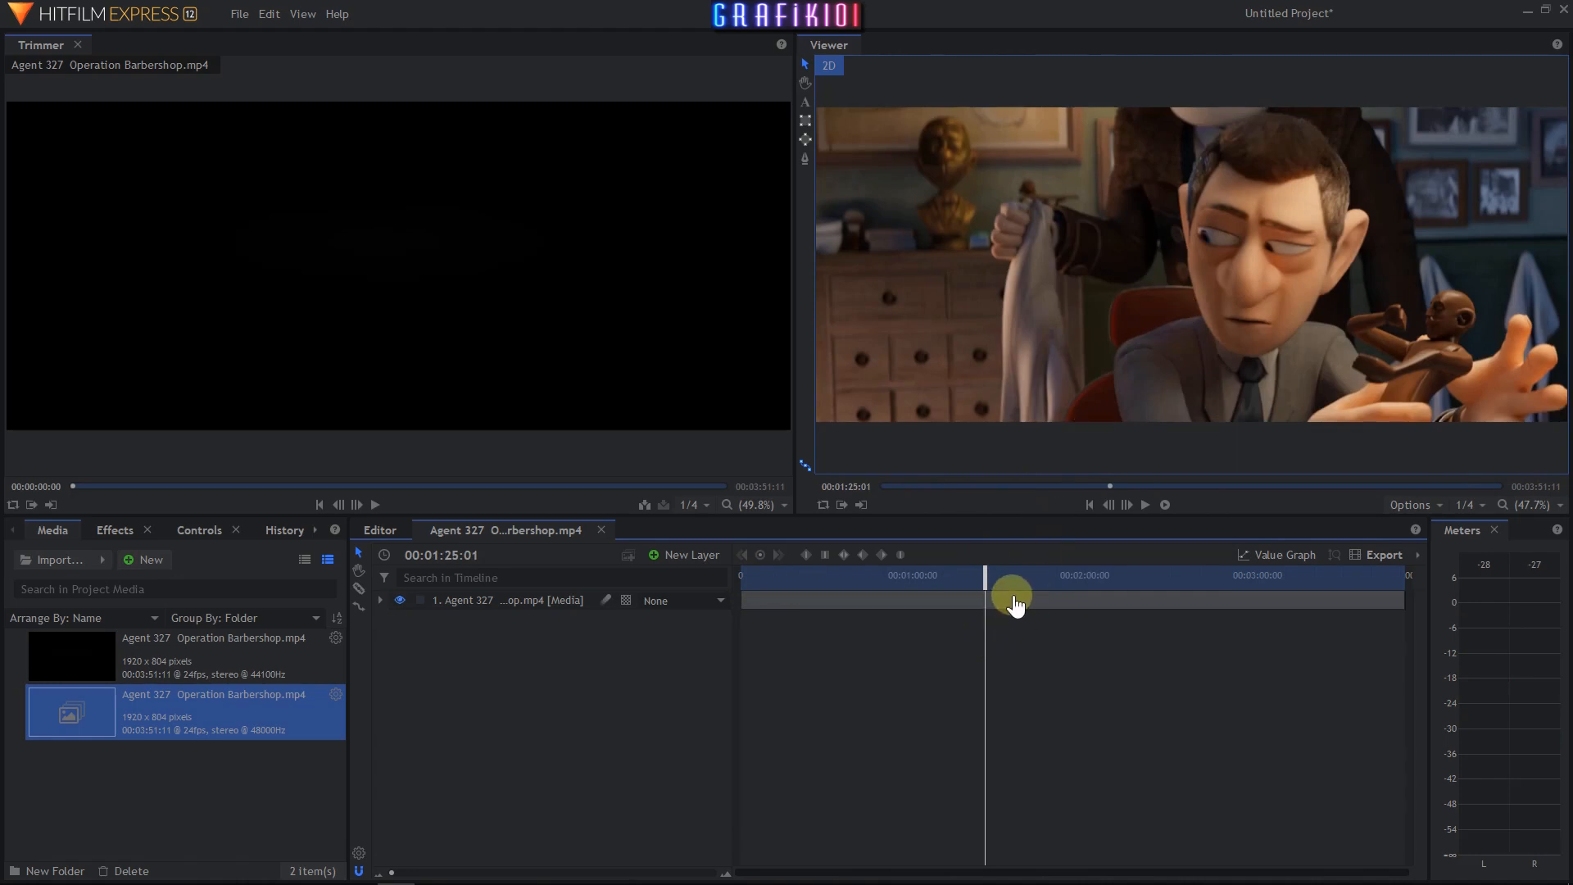
pyautogui.click(1015, 605)
pyautogui.rightClick(1004, 602)
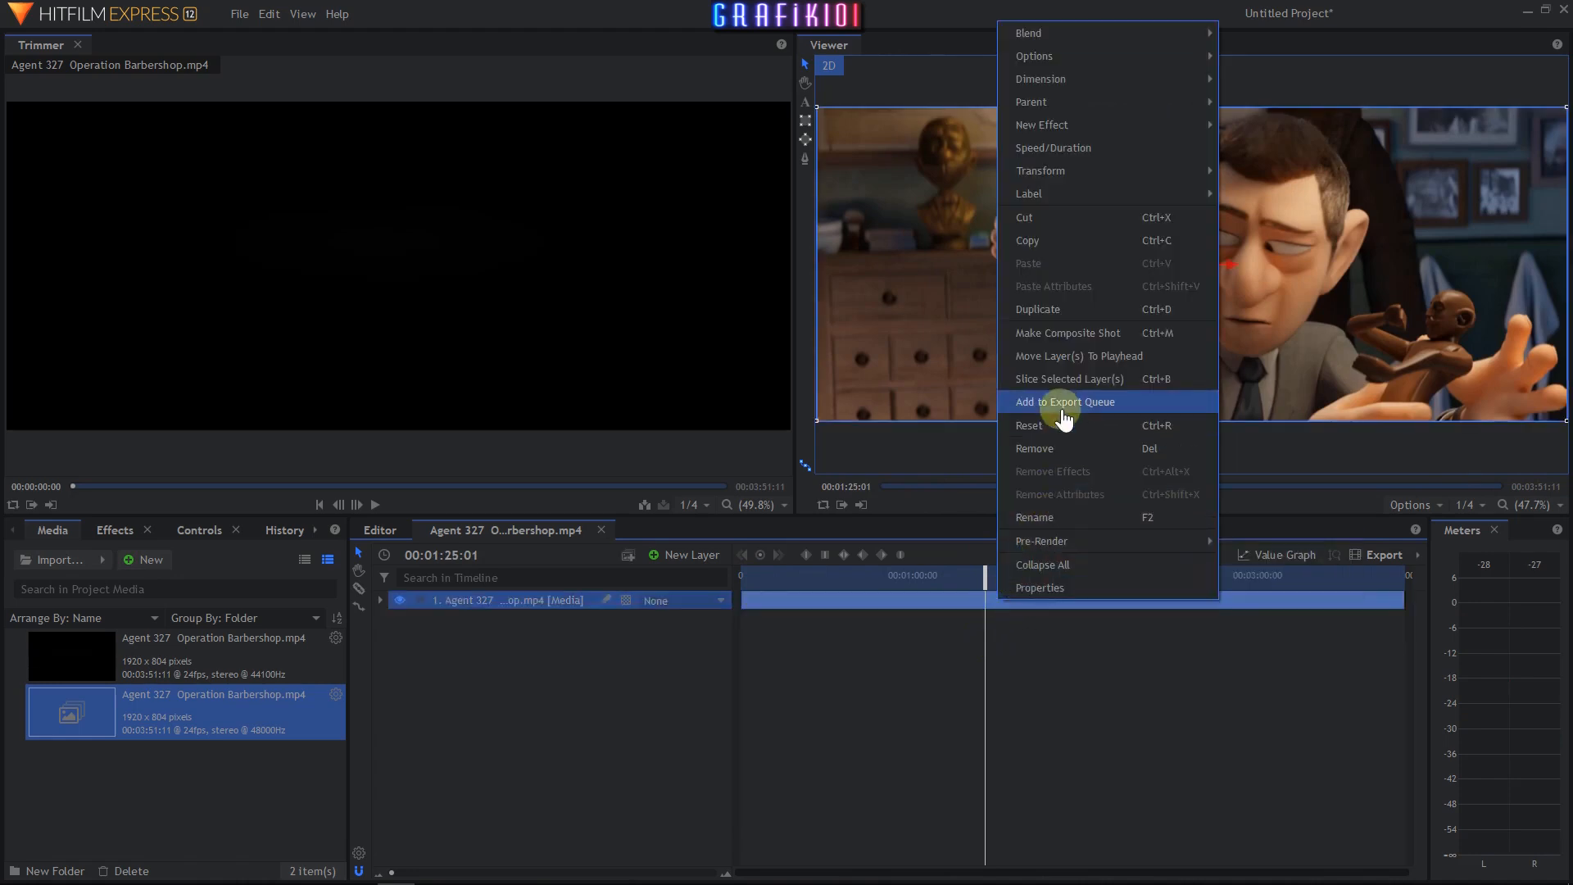
pyautogui.click(1070, 380)
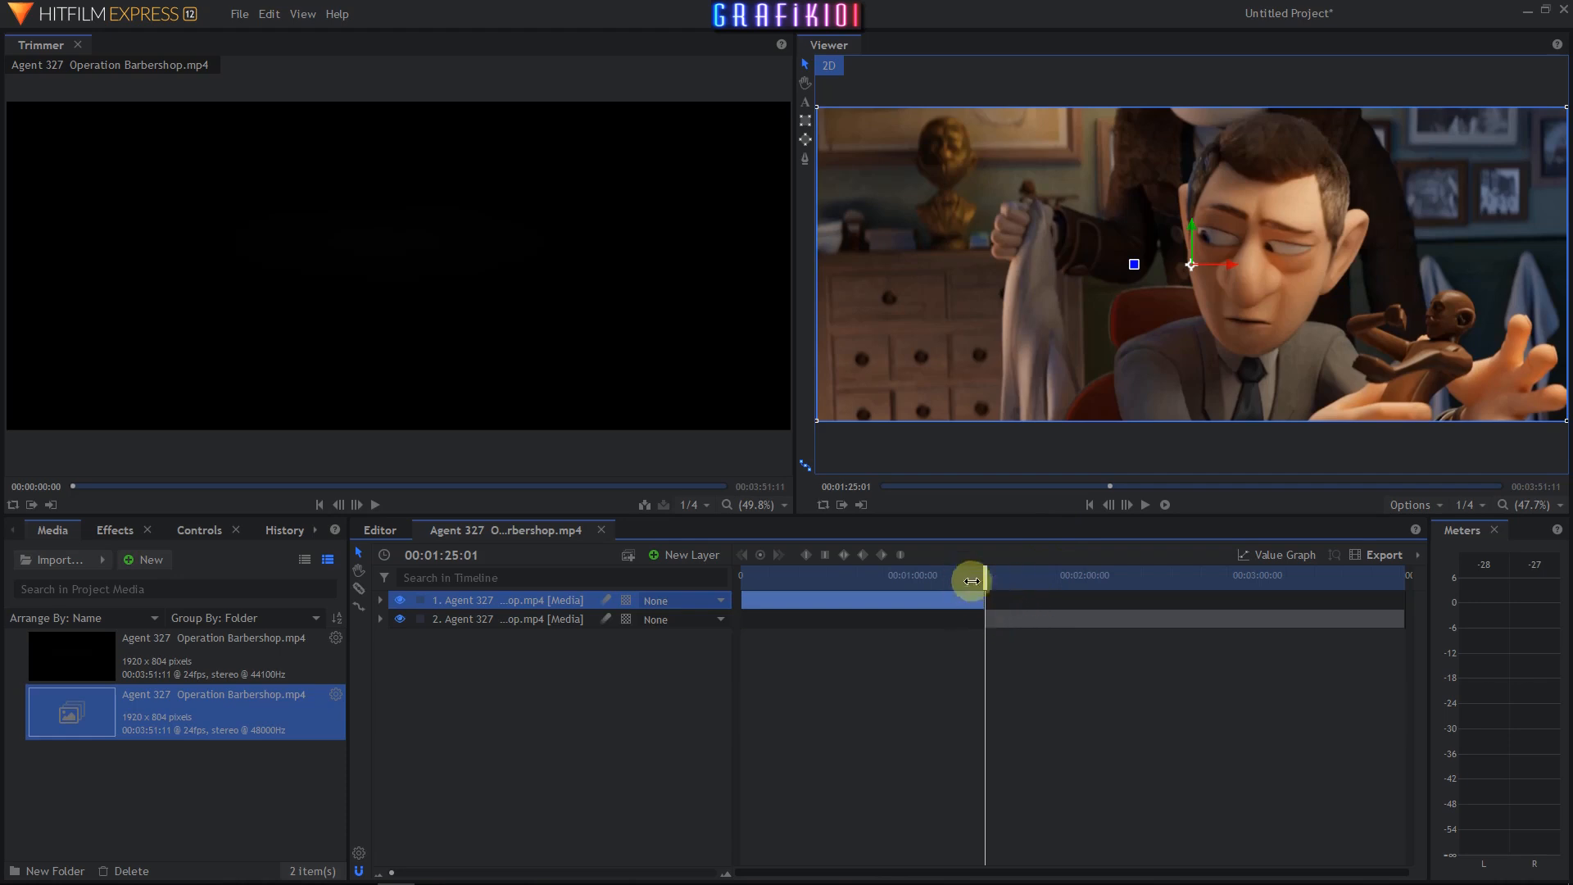
# - Slice the second segment at 00:02:22:03
pyautogui.moveTo(985, 582); pyautogui.dragTo(1148, 594)
pyautogui.click(1170, 628)
pyautogui.rightClick(1163, 630)
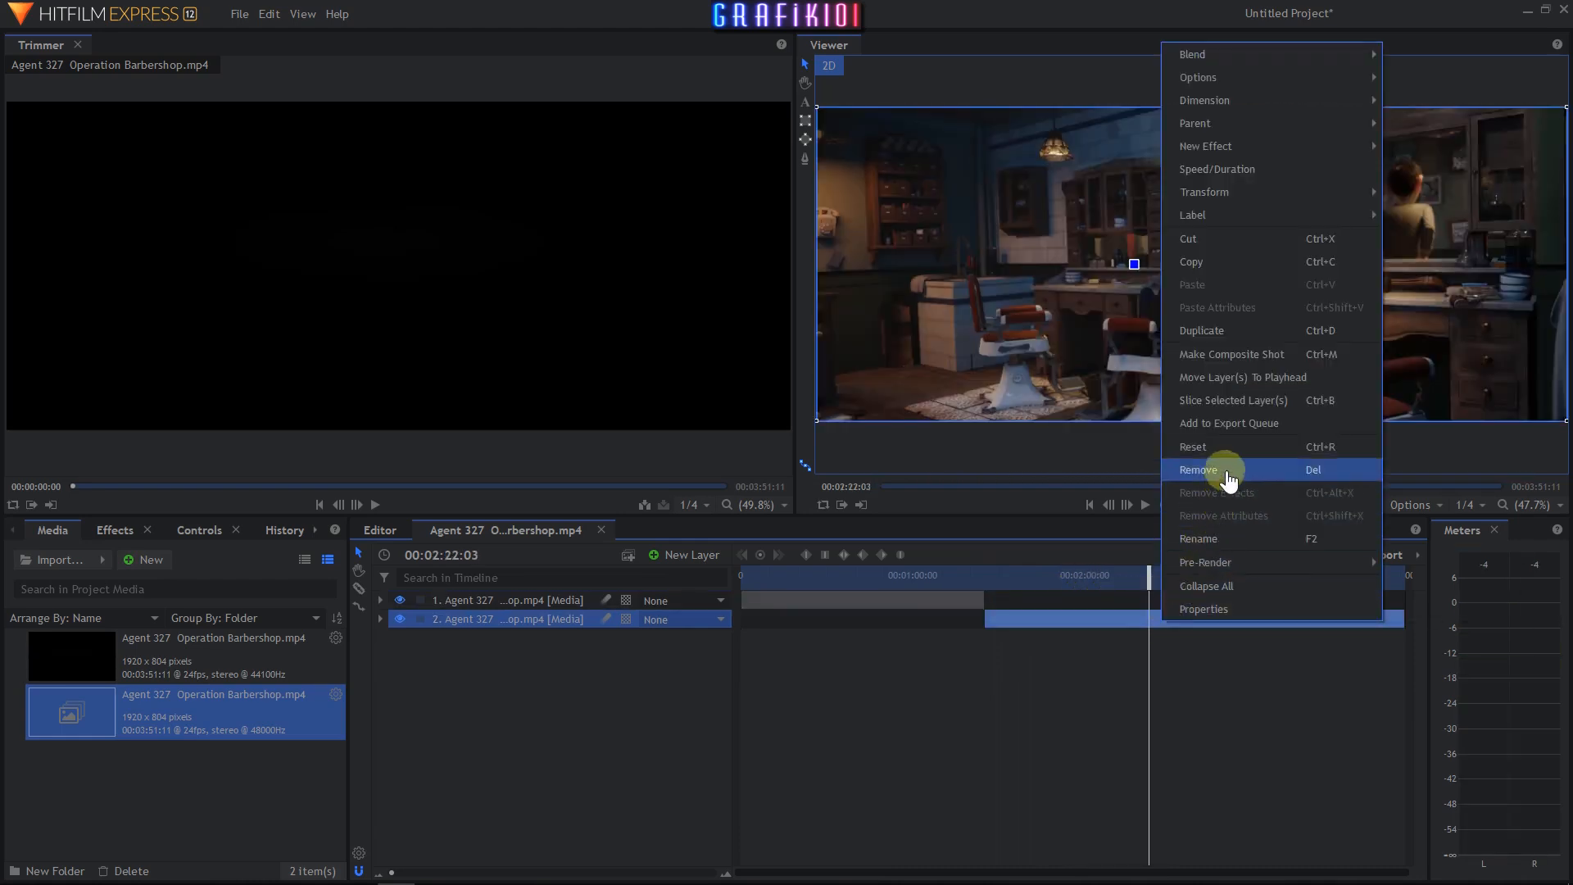
pyautogui.click(1304, 415)
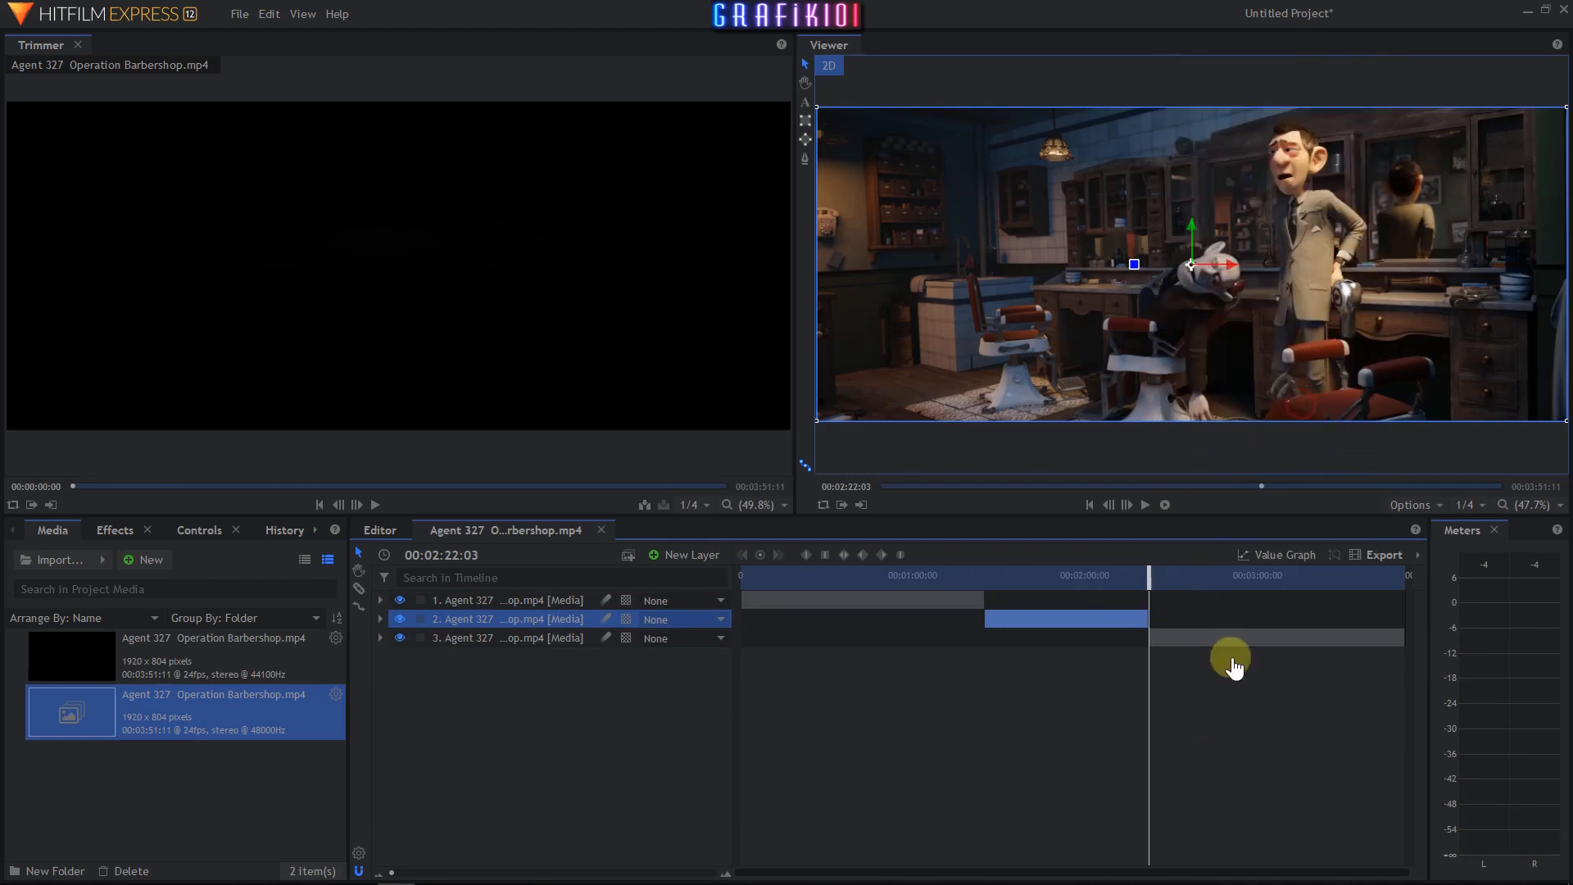
# - Delete the first and last segments, keeping only the middle section of the clip
pyautogui.click(904, 609)
pyautogui.press('Delete')
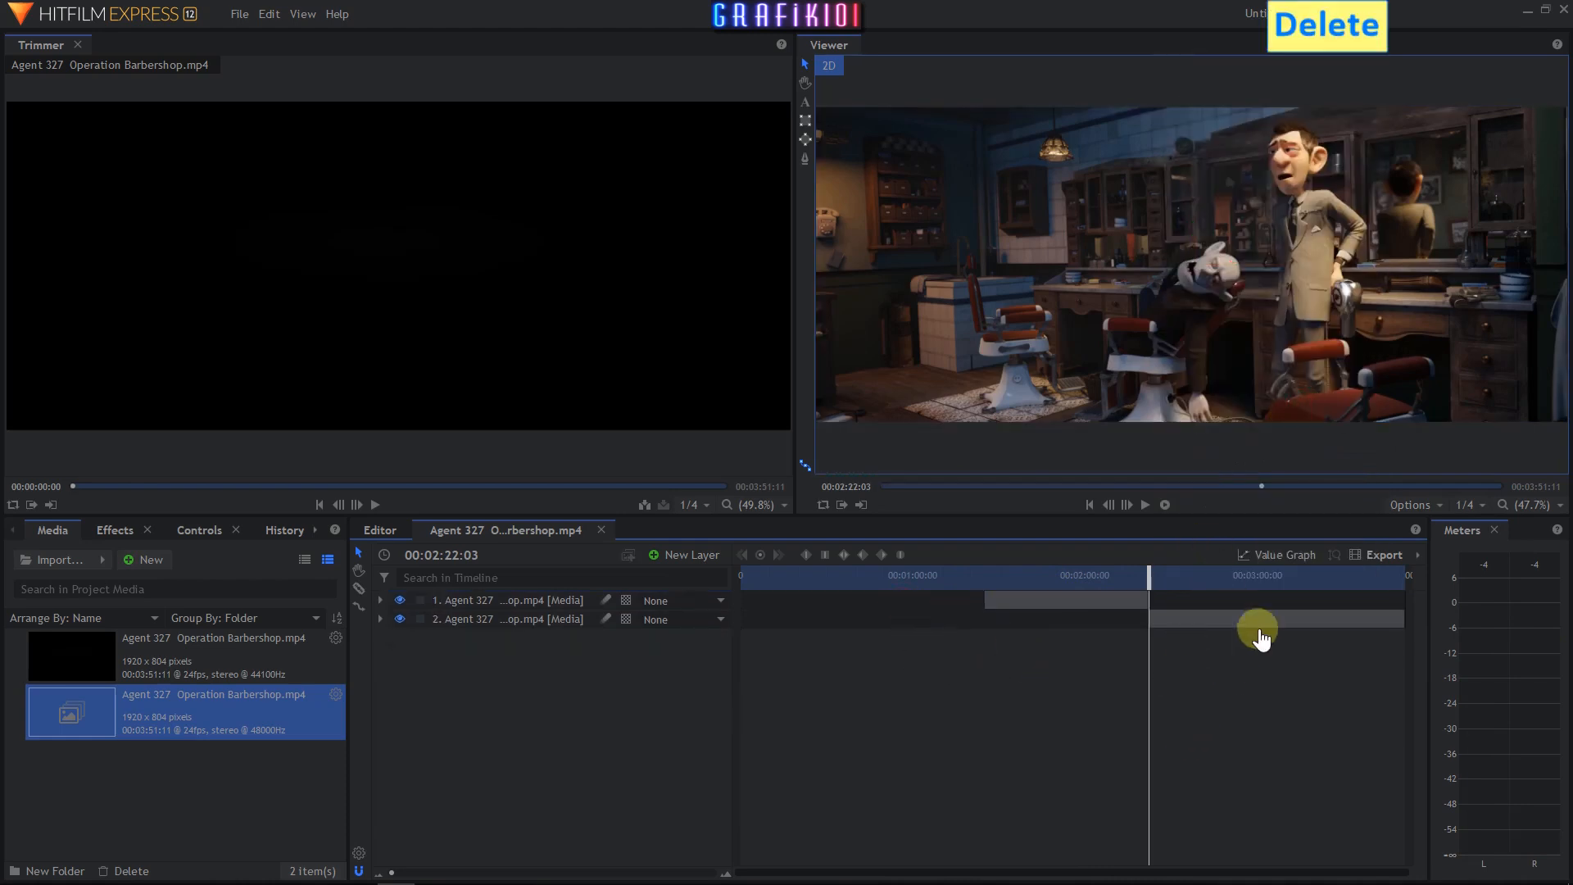
pyautogui.click(1257, 625)
pyautogui.press('Delete')
# - Move the remaining segment to the start of the timeline and preview it from the beginning
pyautogui.moveTo(1069, 609); pyautogui.dragTo(858, 611)
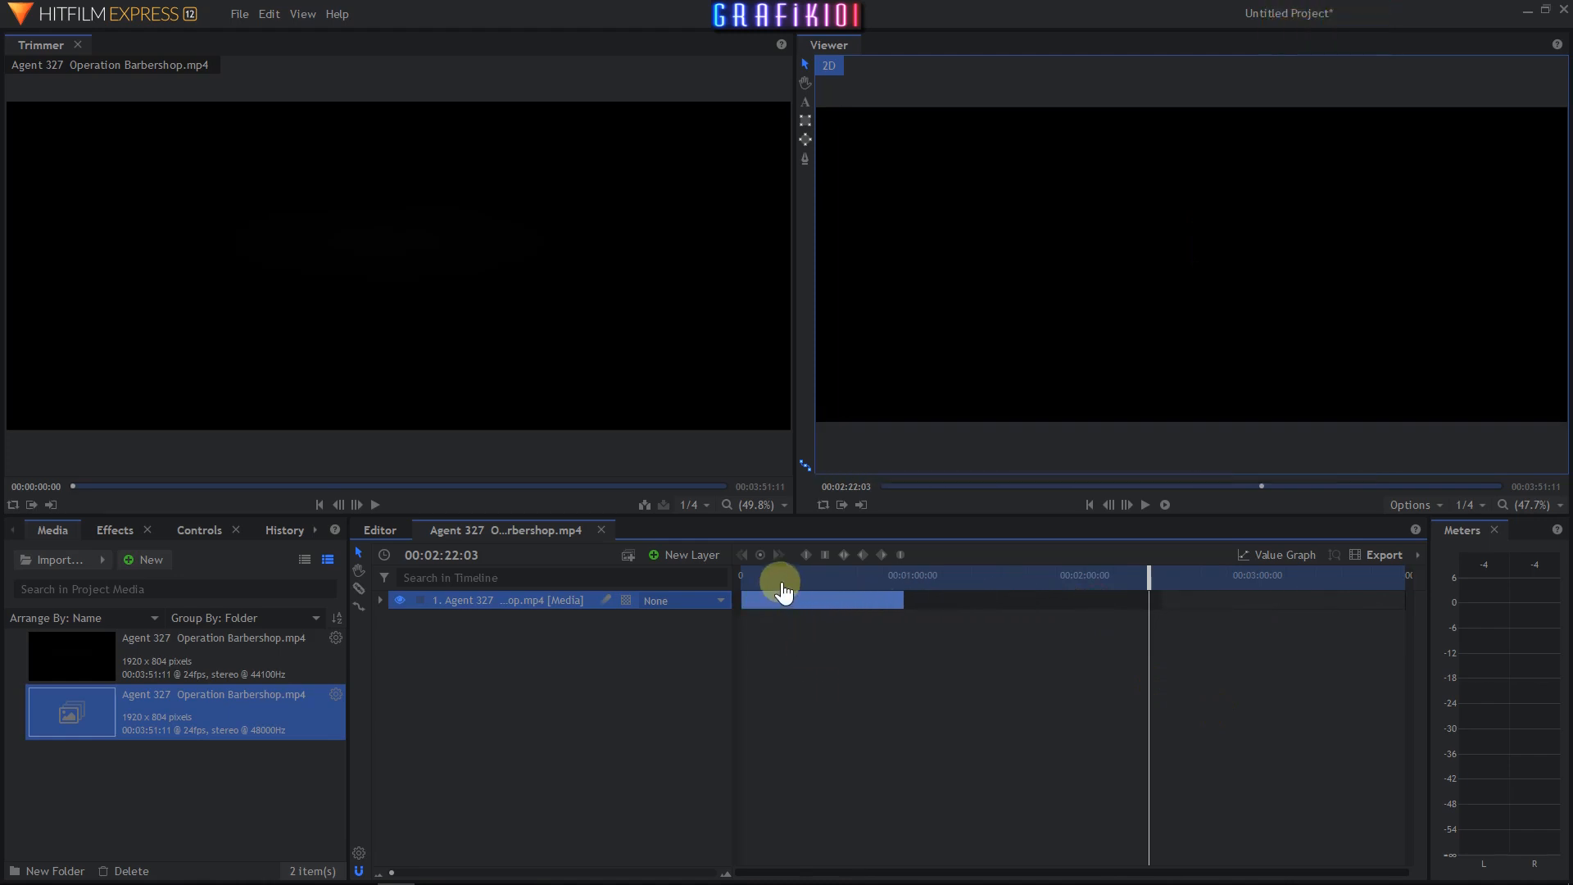
pyautogui.moveTo(1149, 576); pyautogui.dragTo(738, 601)
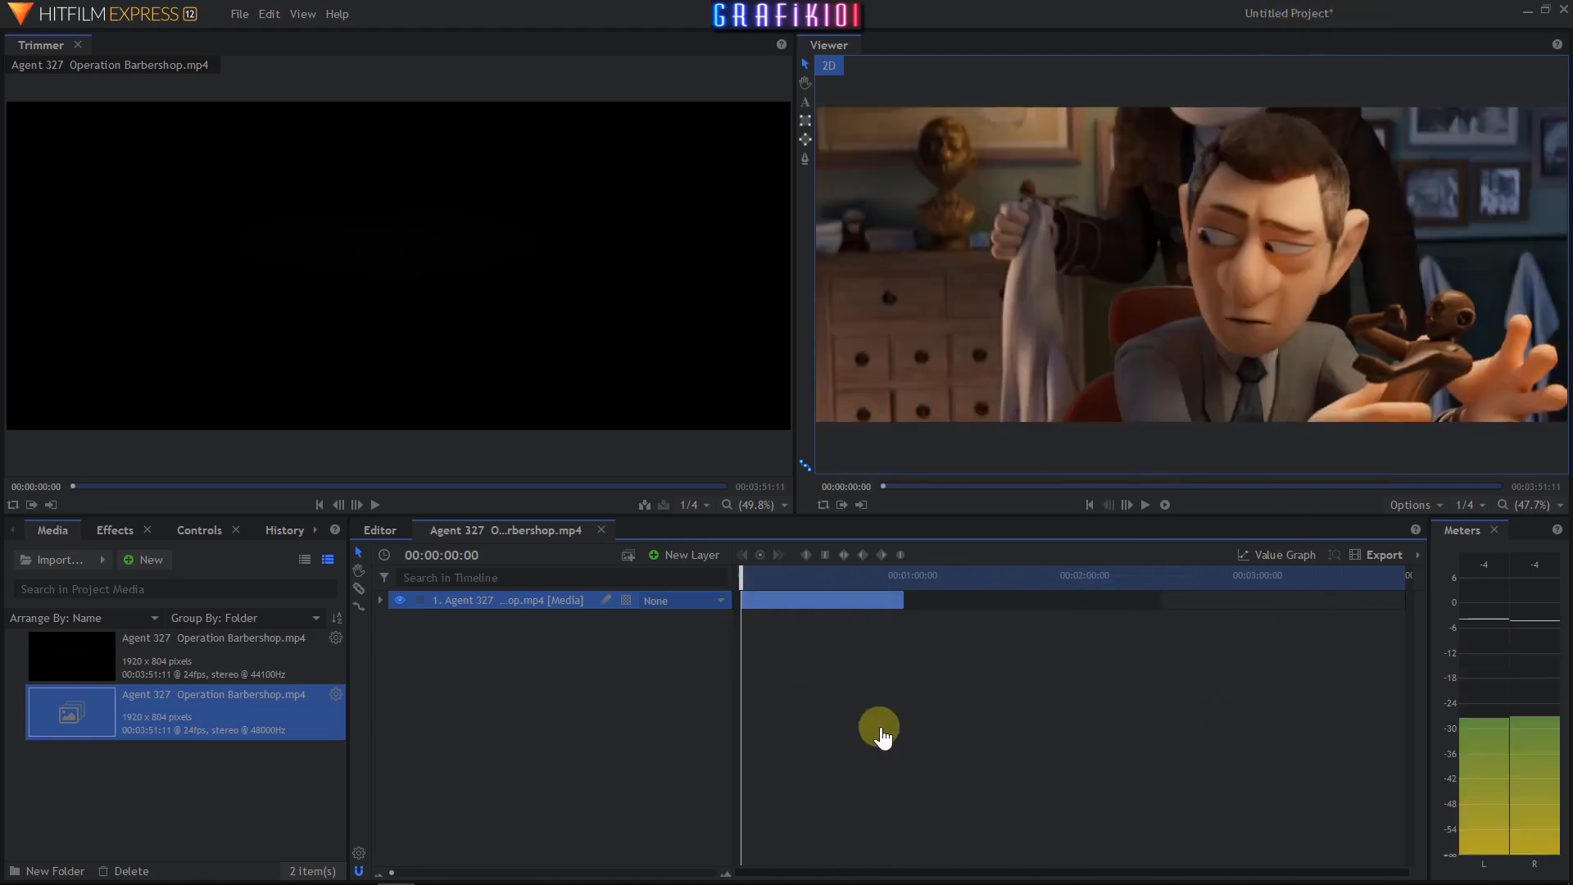
pyautogui.click(1146, 506)
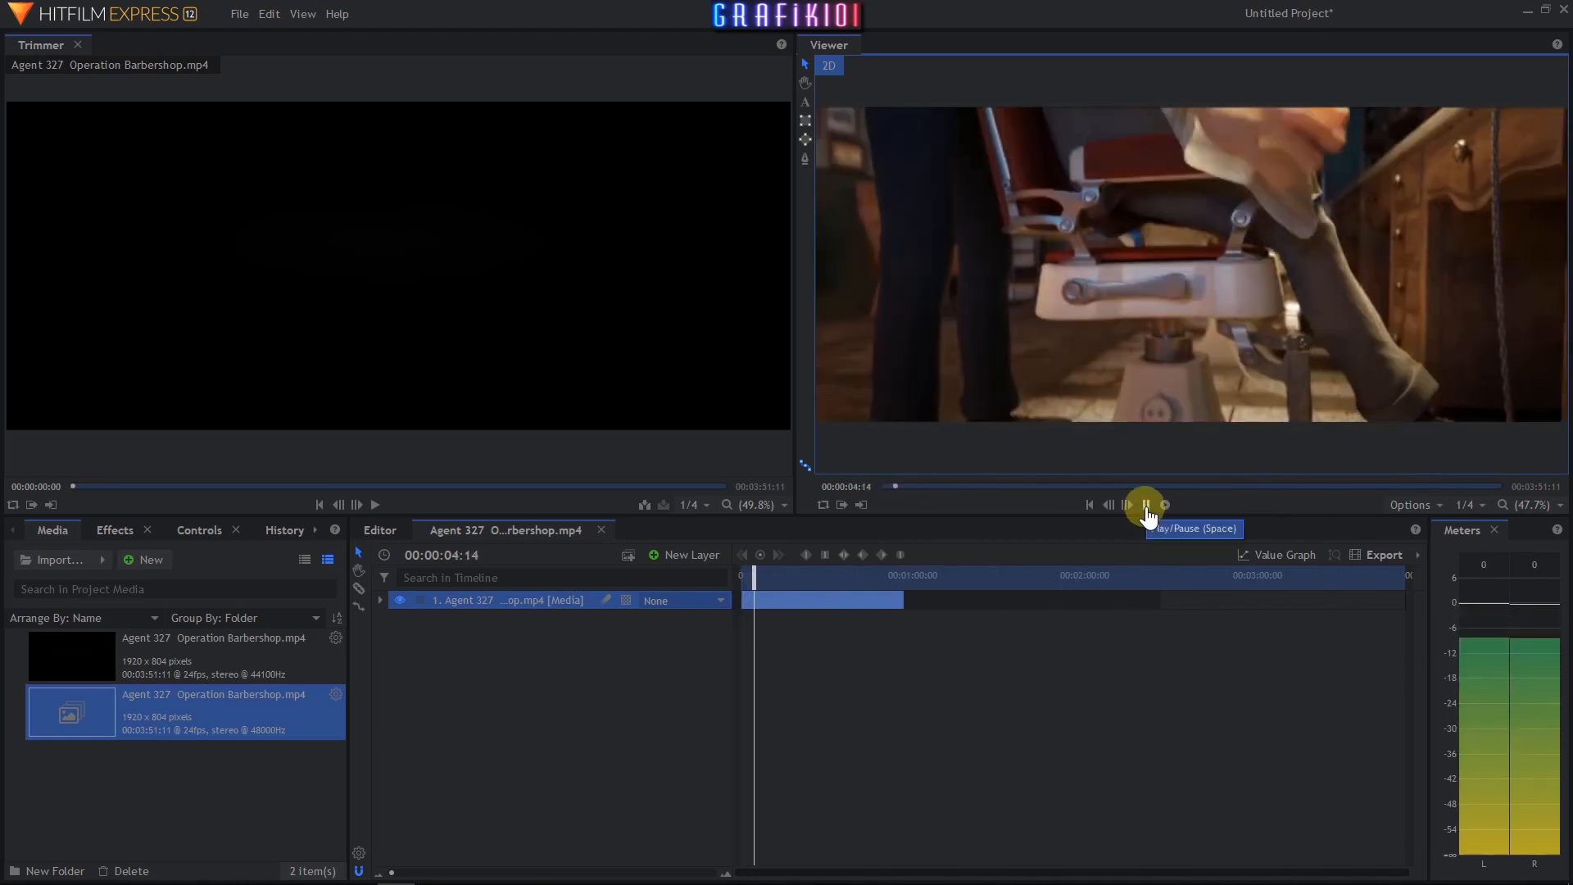
pyautogui.click(1146, 506)
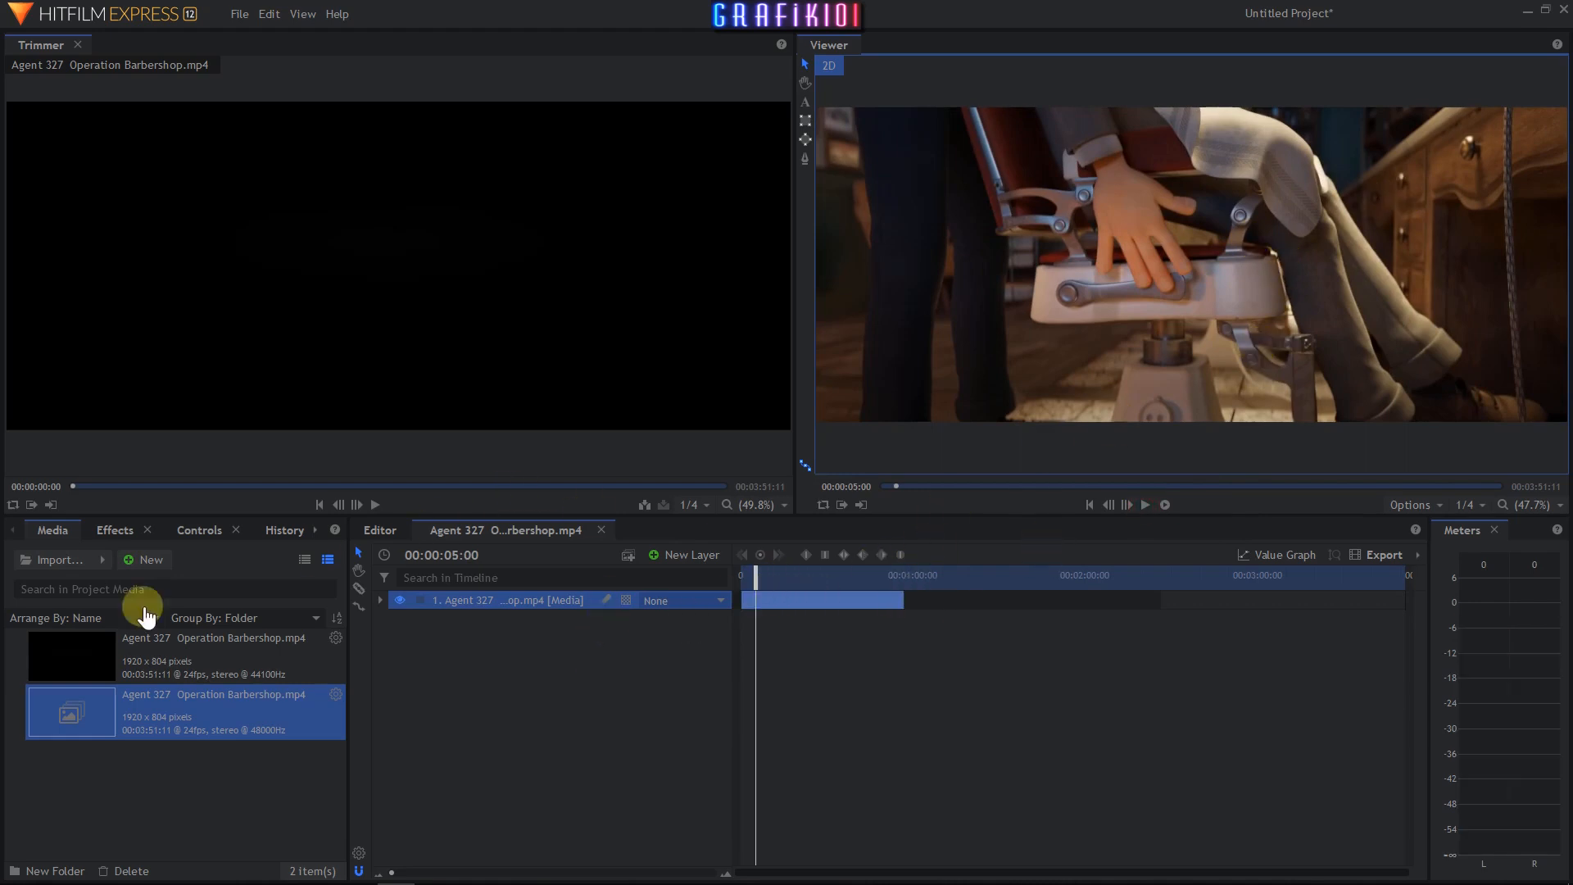
# - Apply the Audio Reverse effect from the Audio effects category to the clip layer
pyautogui.click(118, 544)
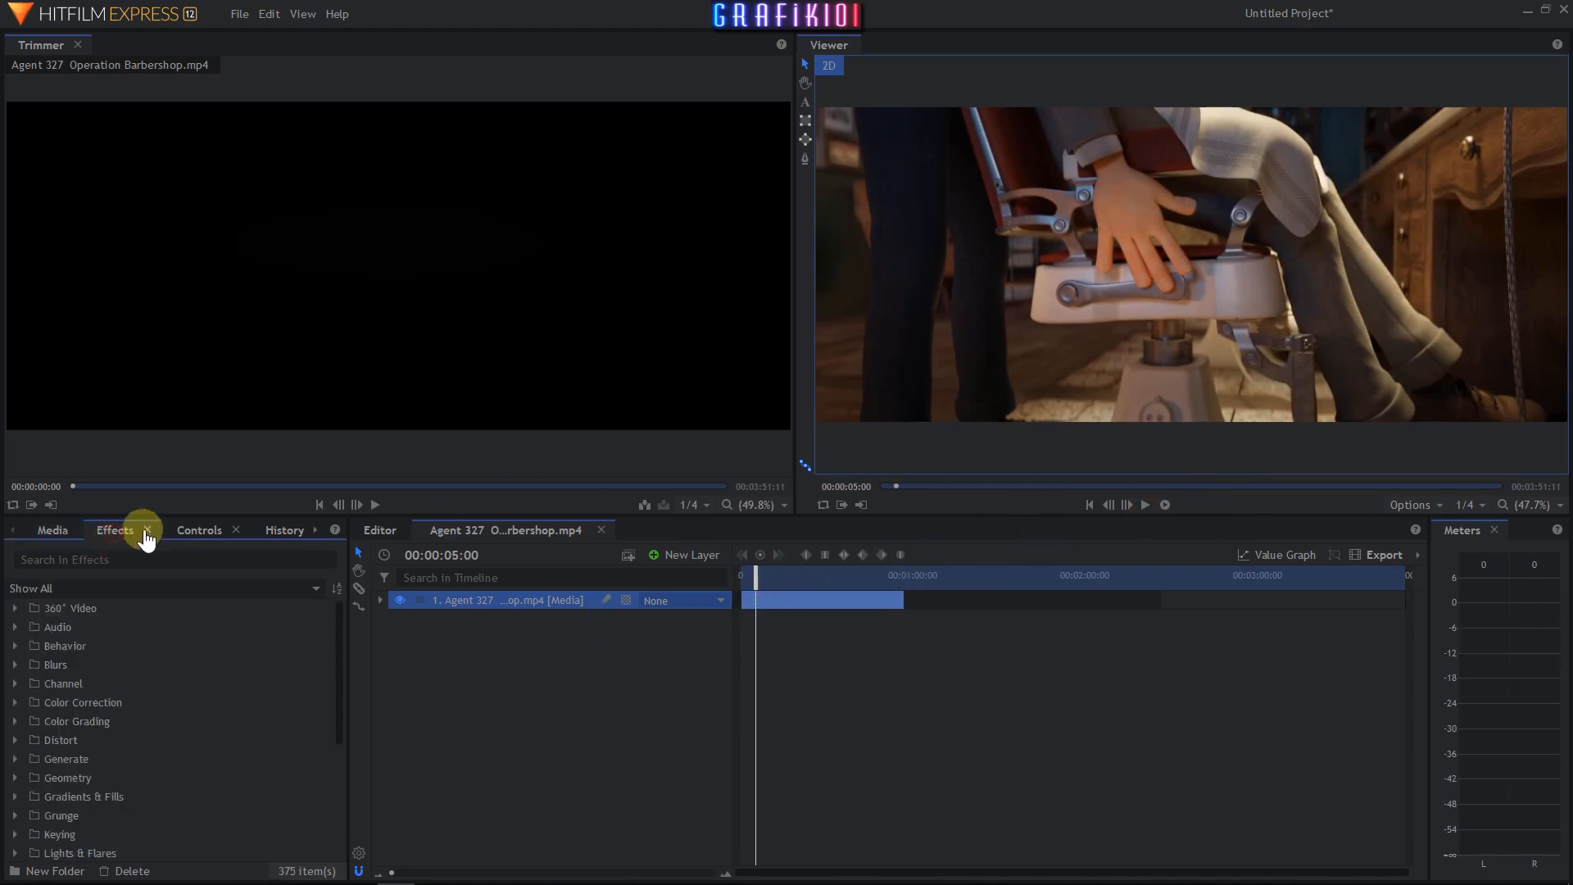
pyautogui.click(15, 628)
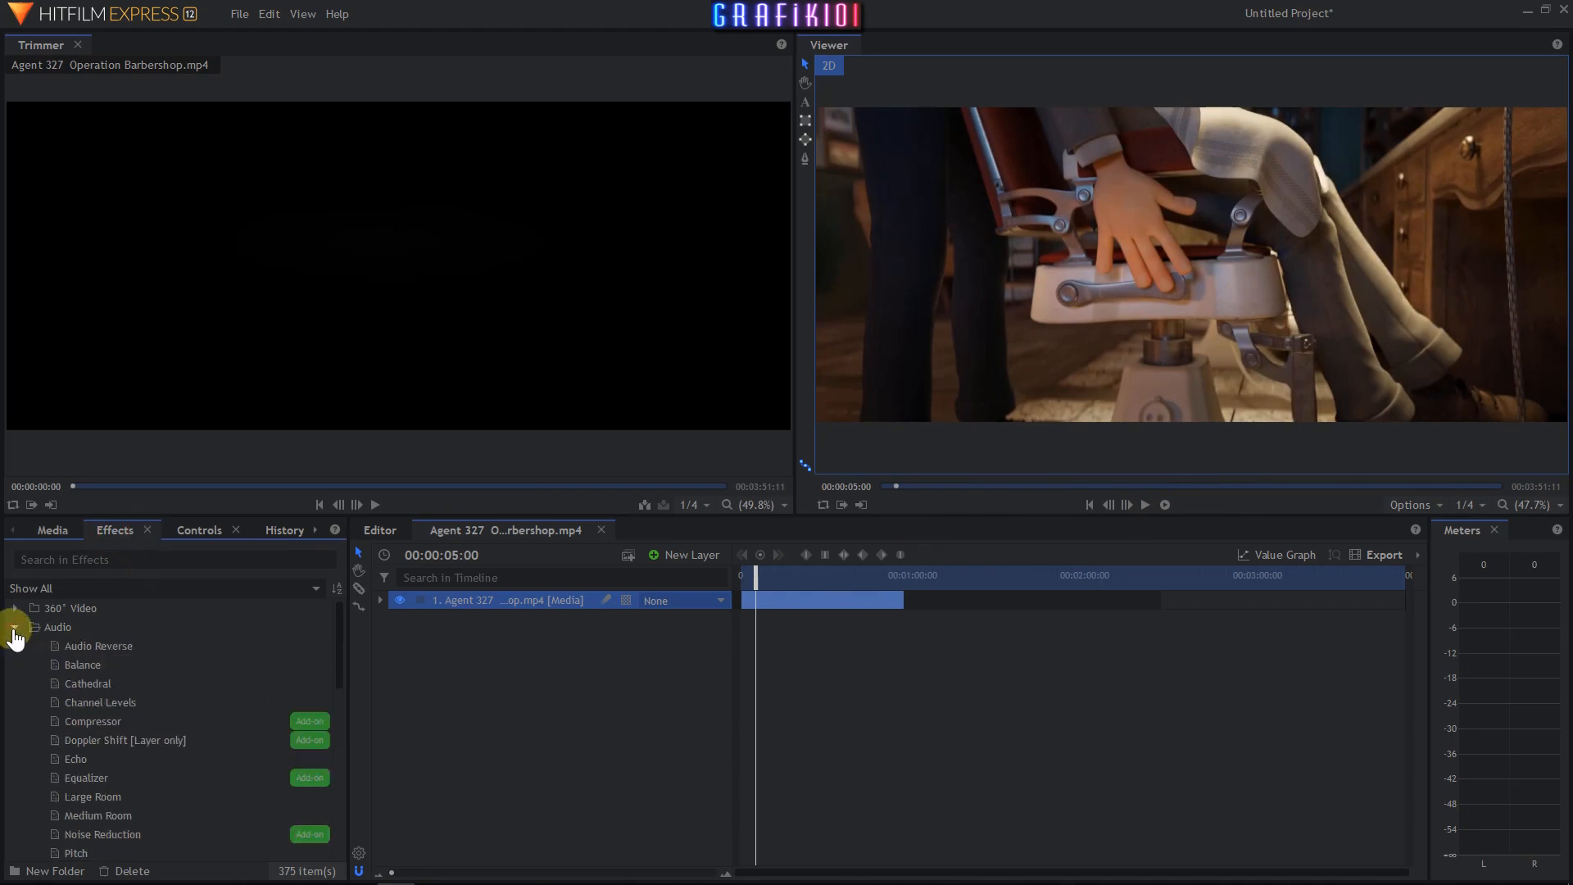
pyautogui.scroll(-1, 204, 732)
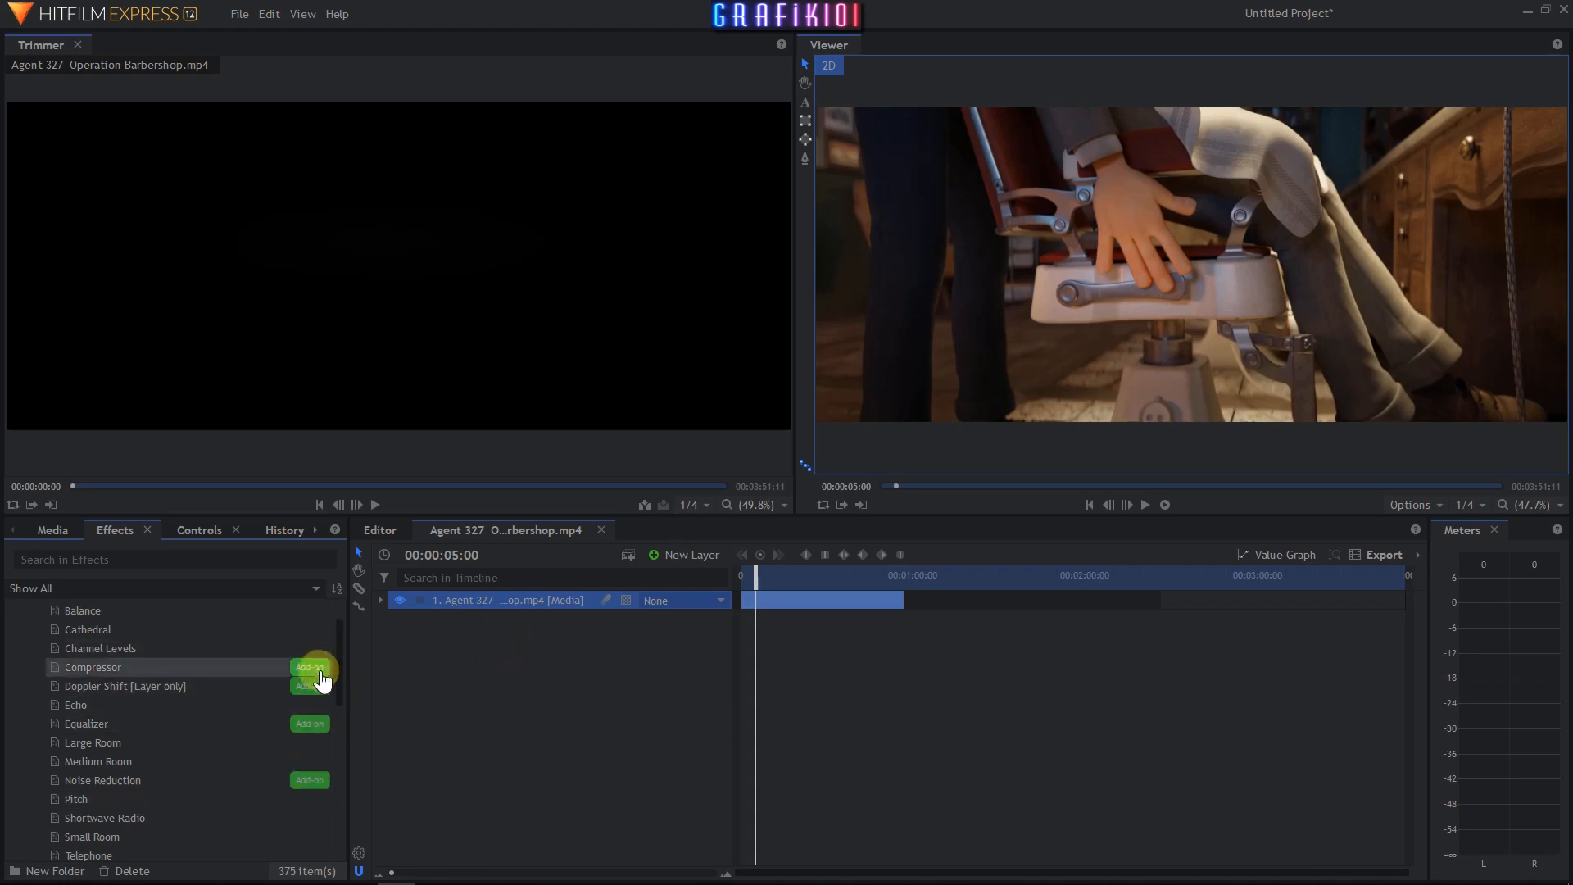
pyautogui.scroll(1, 217, 739)
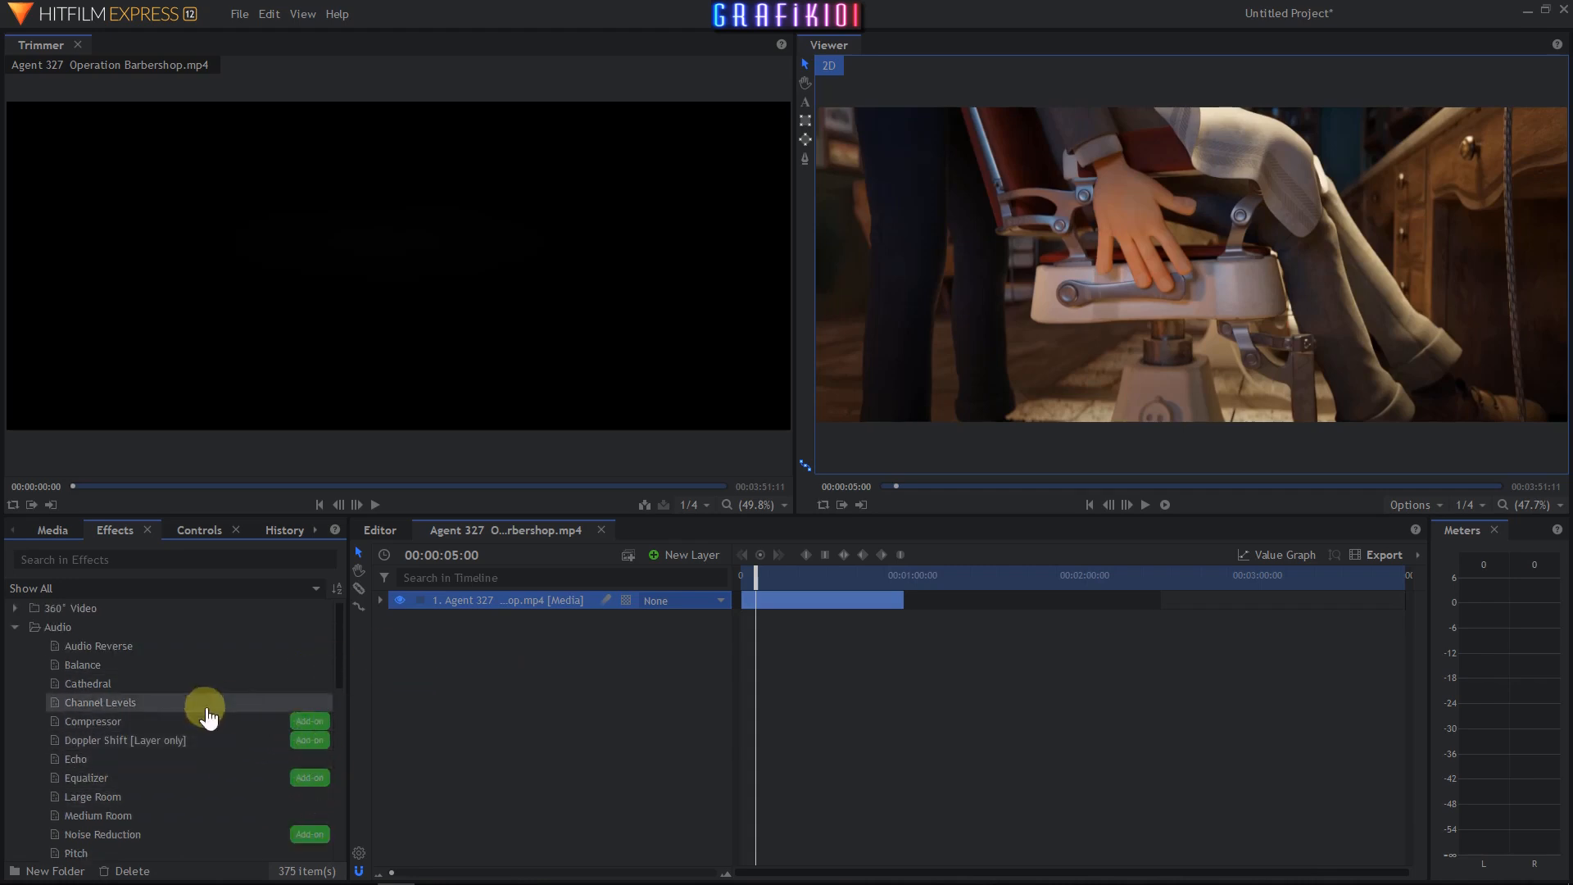
pyautogui.click(104, 652)
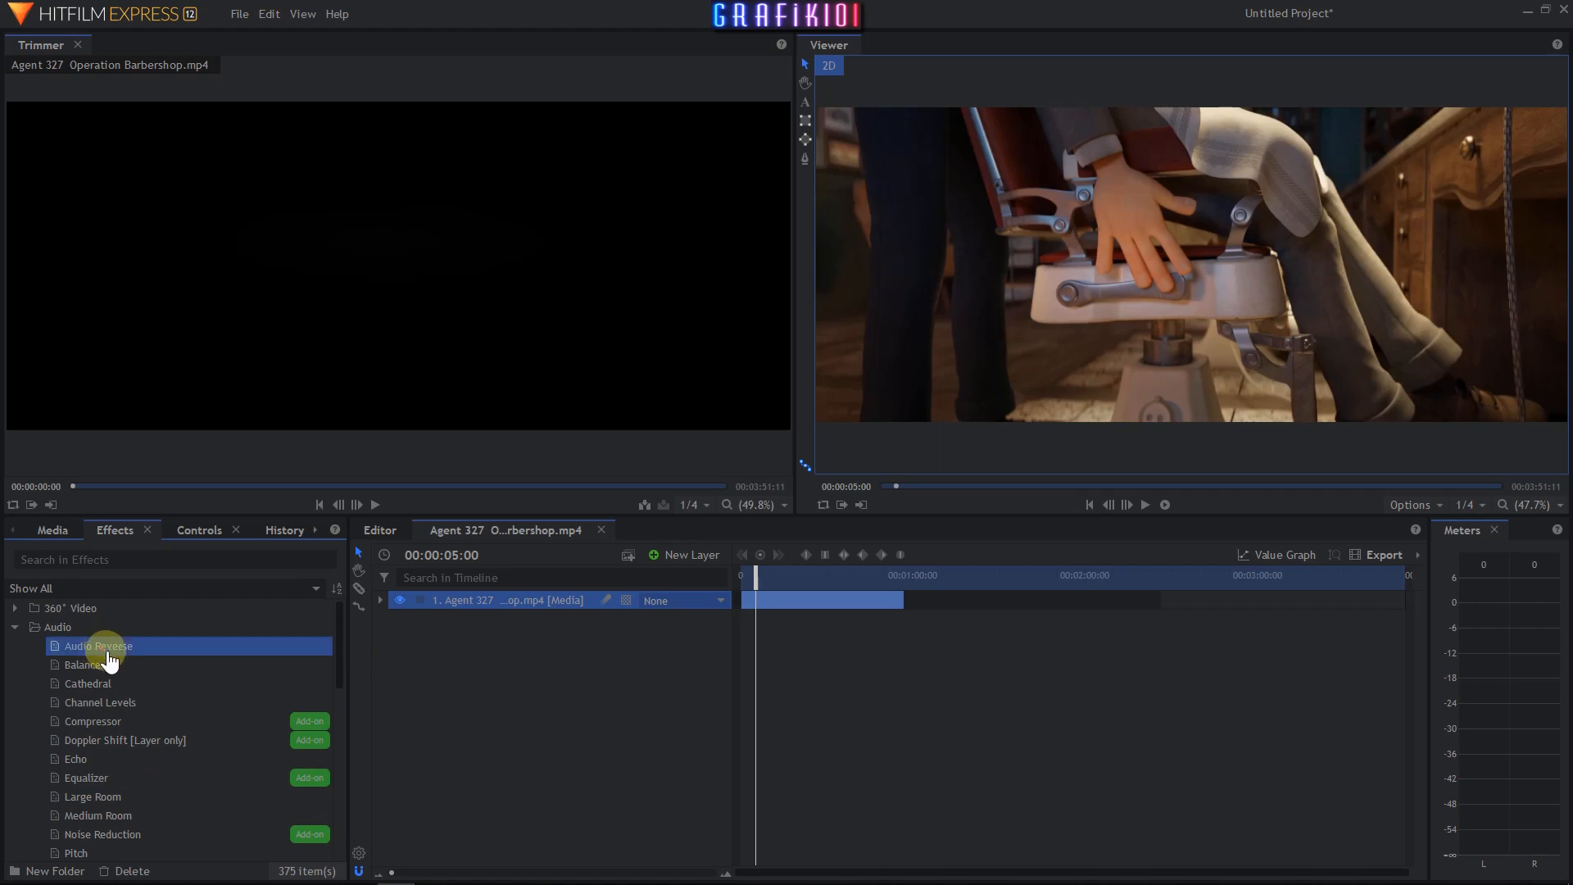
pyautogui.moveTo(469, 603); pyautogui.dragTo(487, 609)
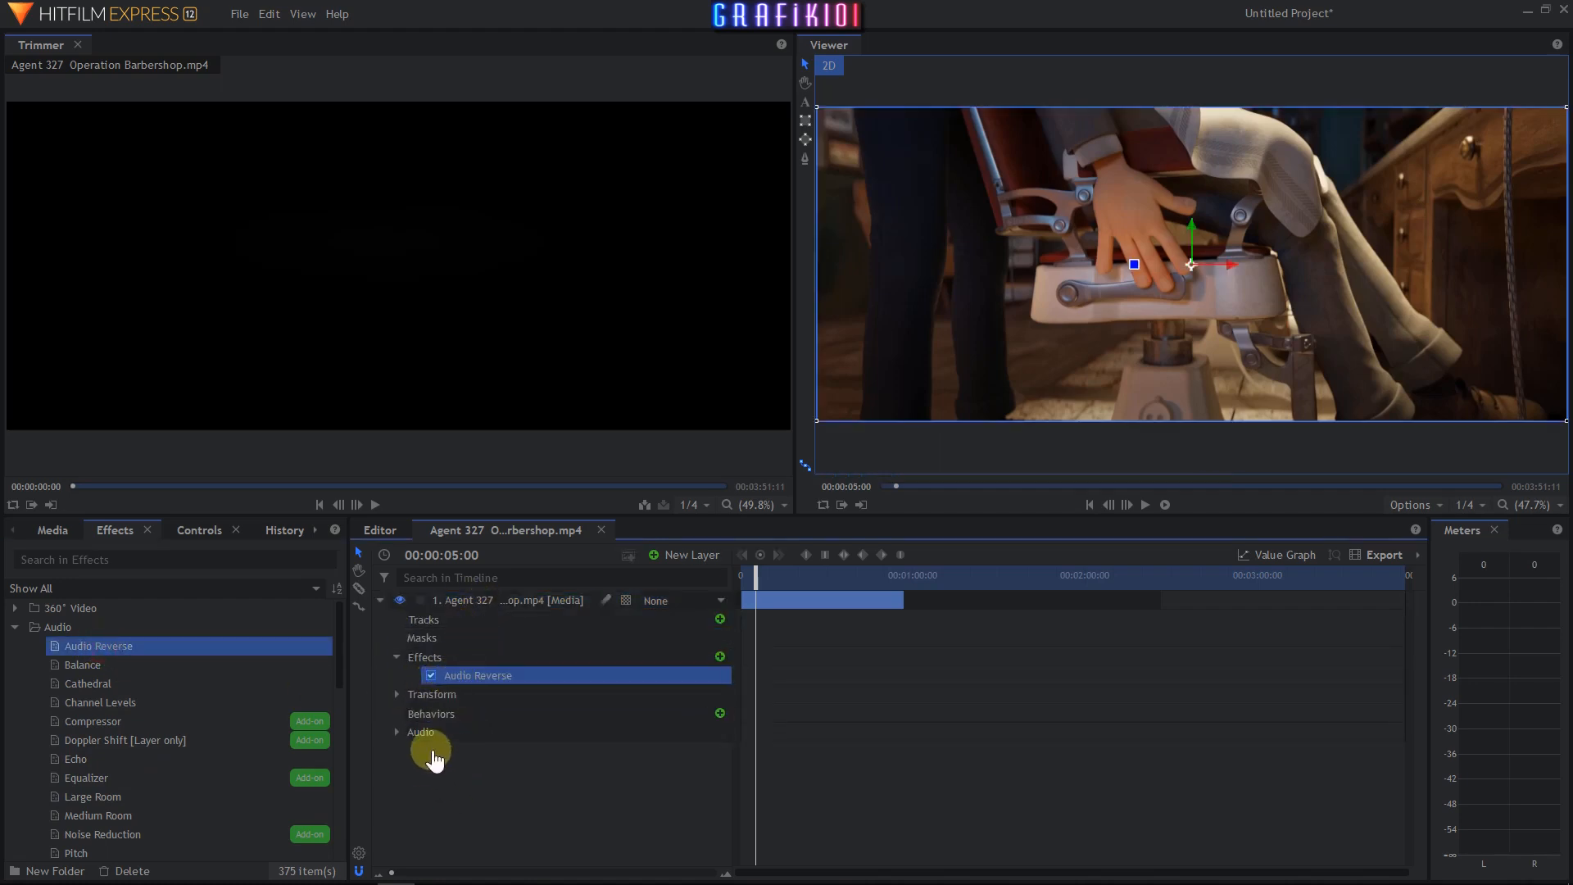
pyautogui.press('F9')
pyautogui.scroll(5, 460, 679)
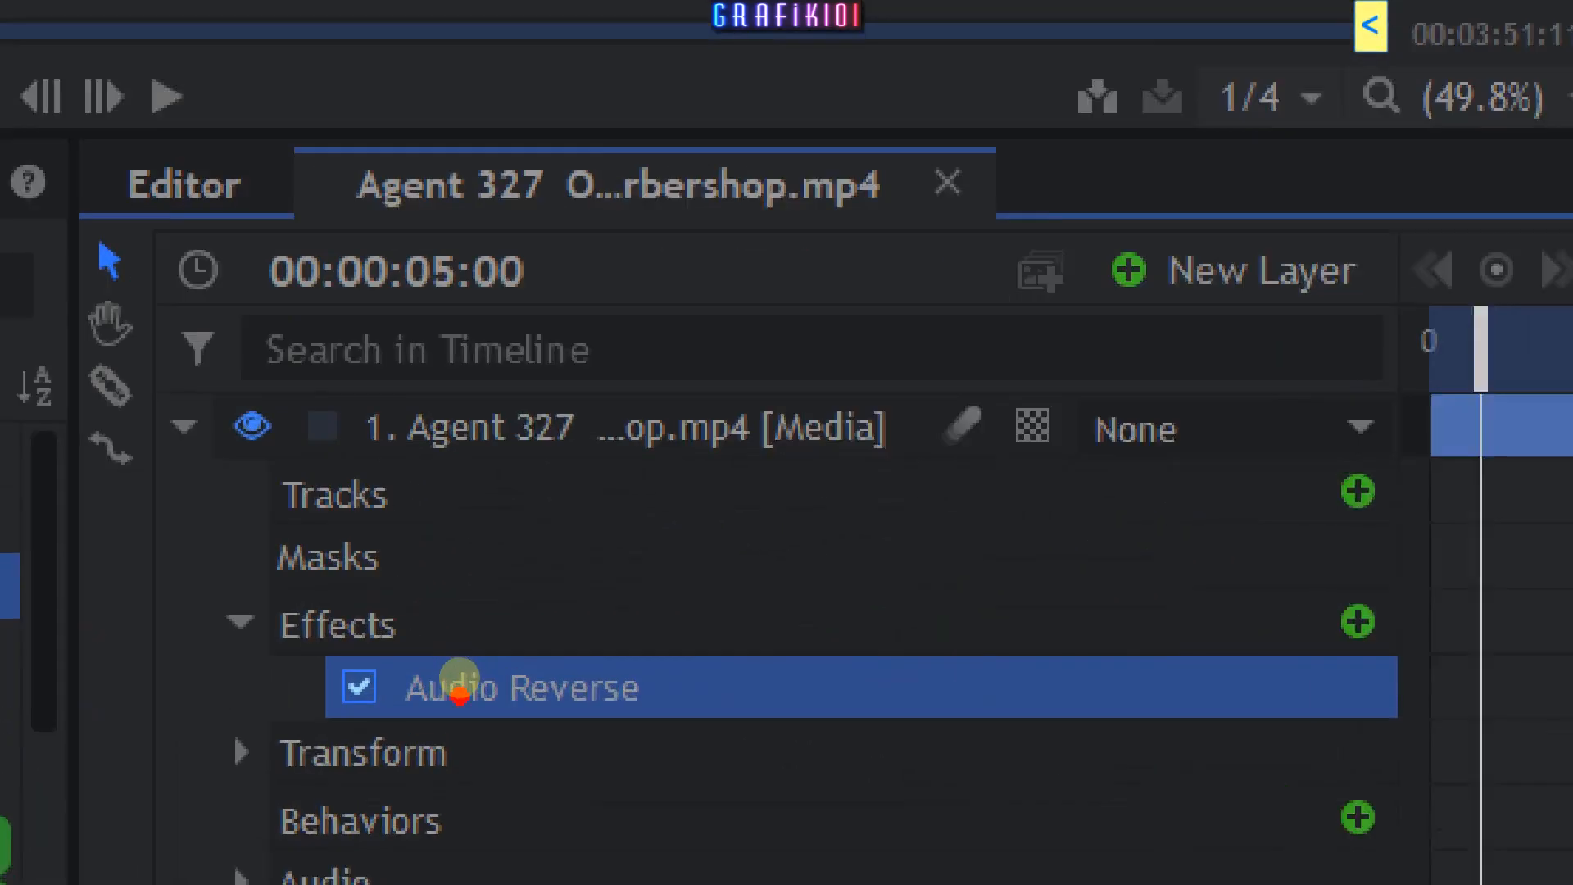
pyautogui.scroll(1, 460, 680)
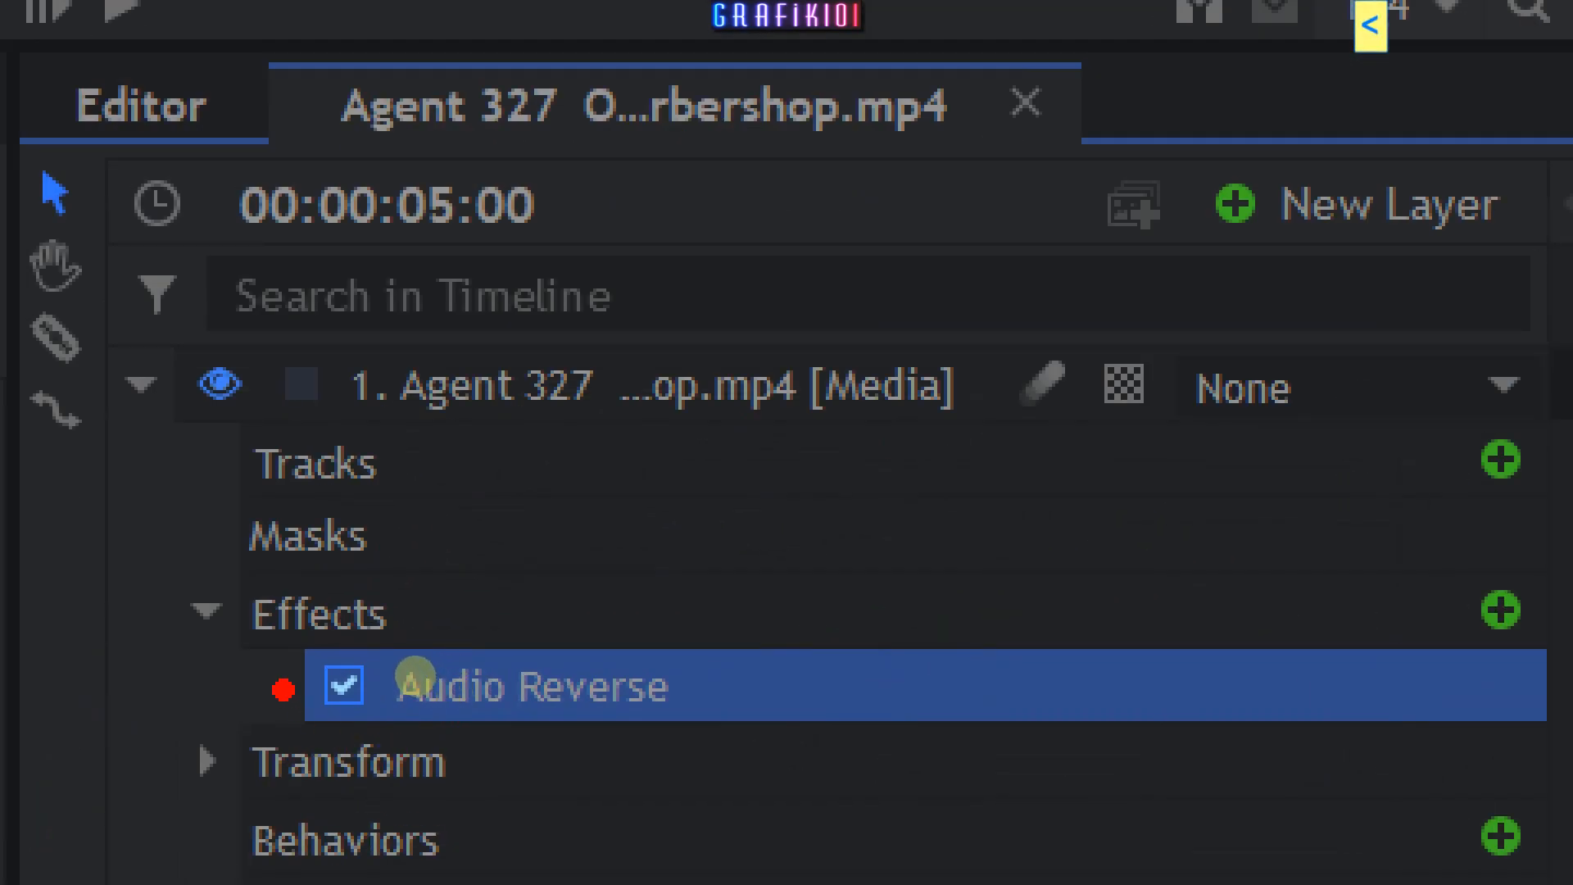
pyautogui.moveTo(284, 690); pyautogui.dragTo(152, 732)
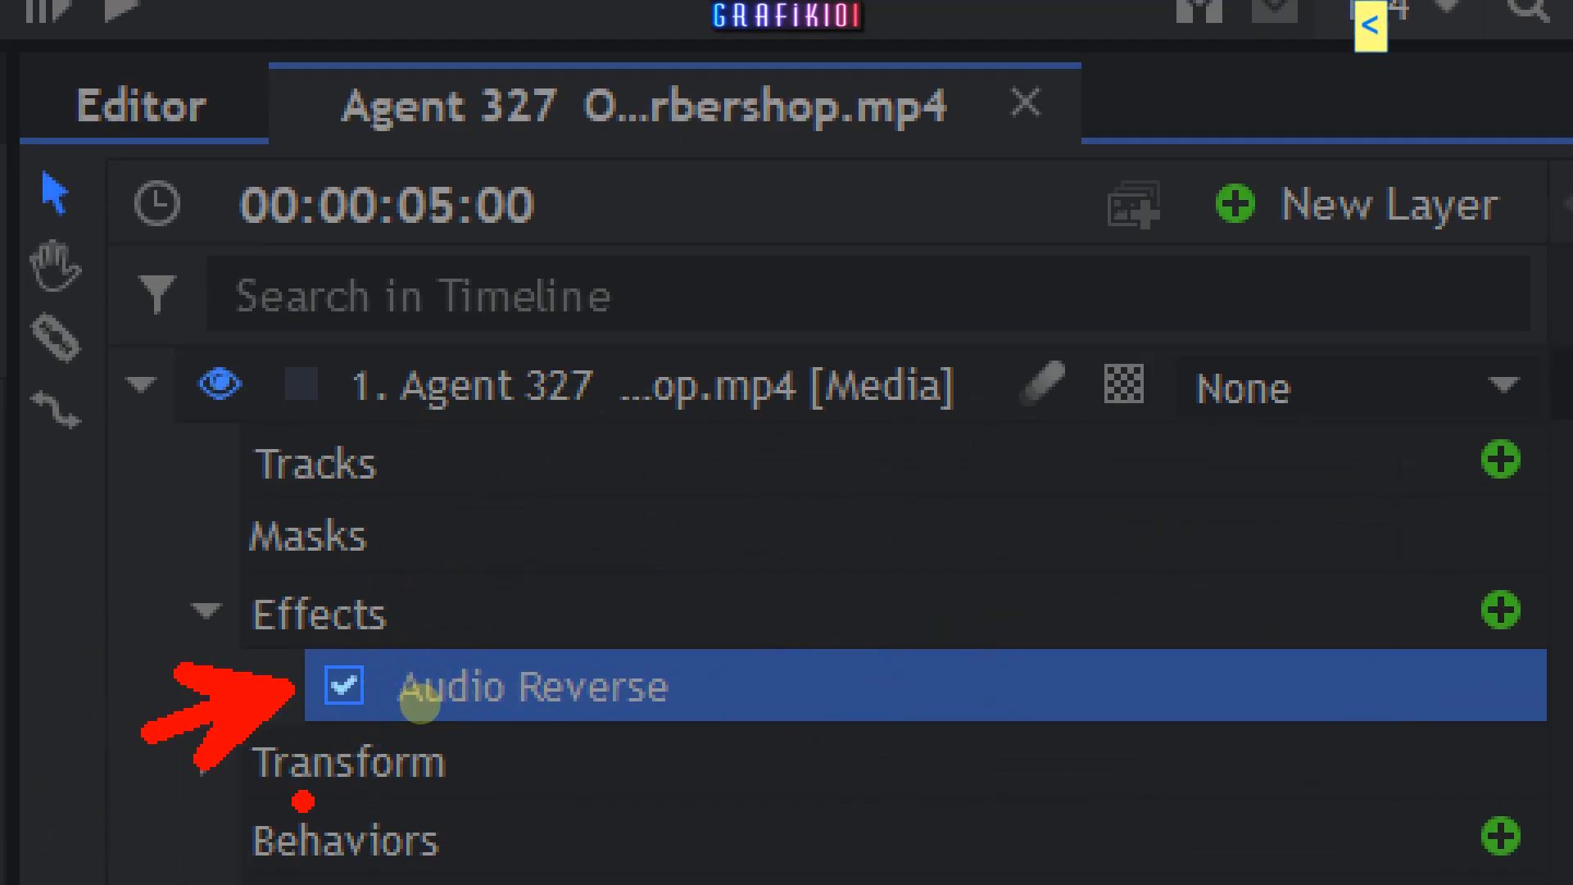
pyautogui.moveTo(304, 802); pyautogui.dragTo(311, 712)
pyautogui.press('Escape')
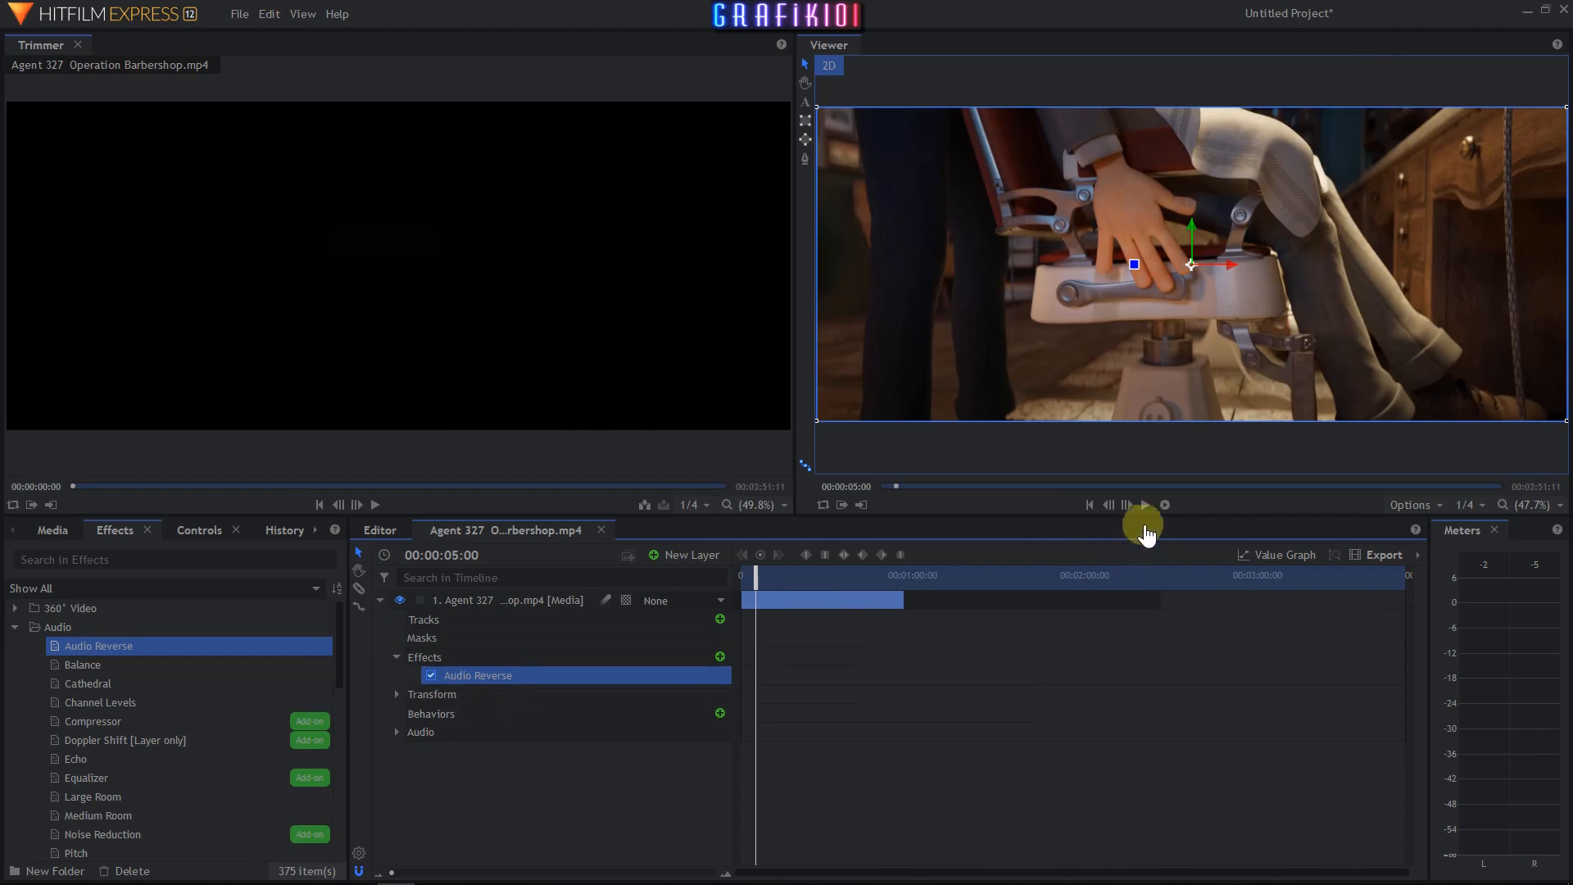
# - Play back the clip near the end of the segment to hear the reversed audio
pyautogui.click(1147, 508)
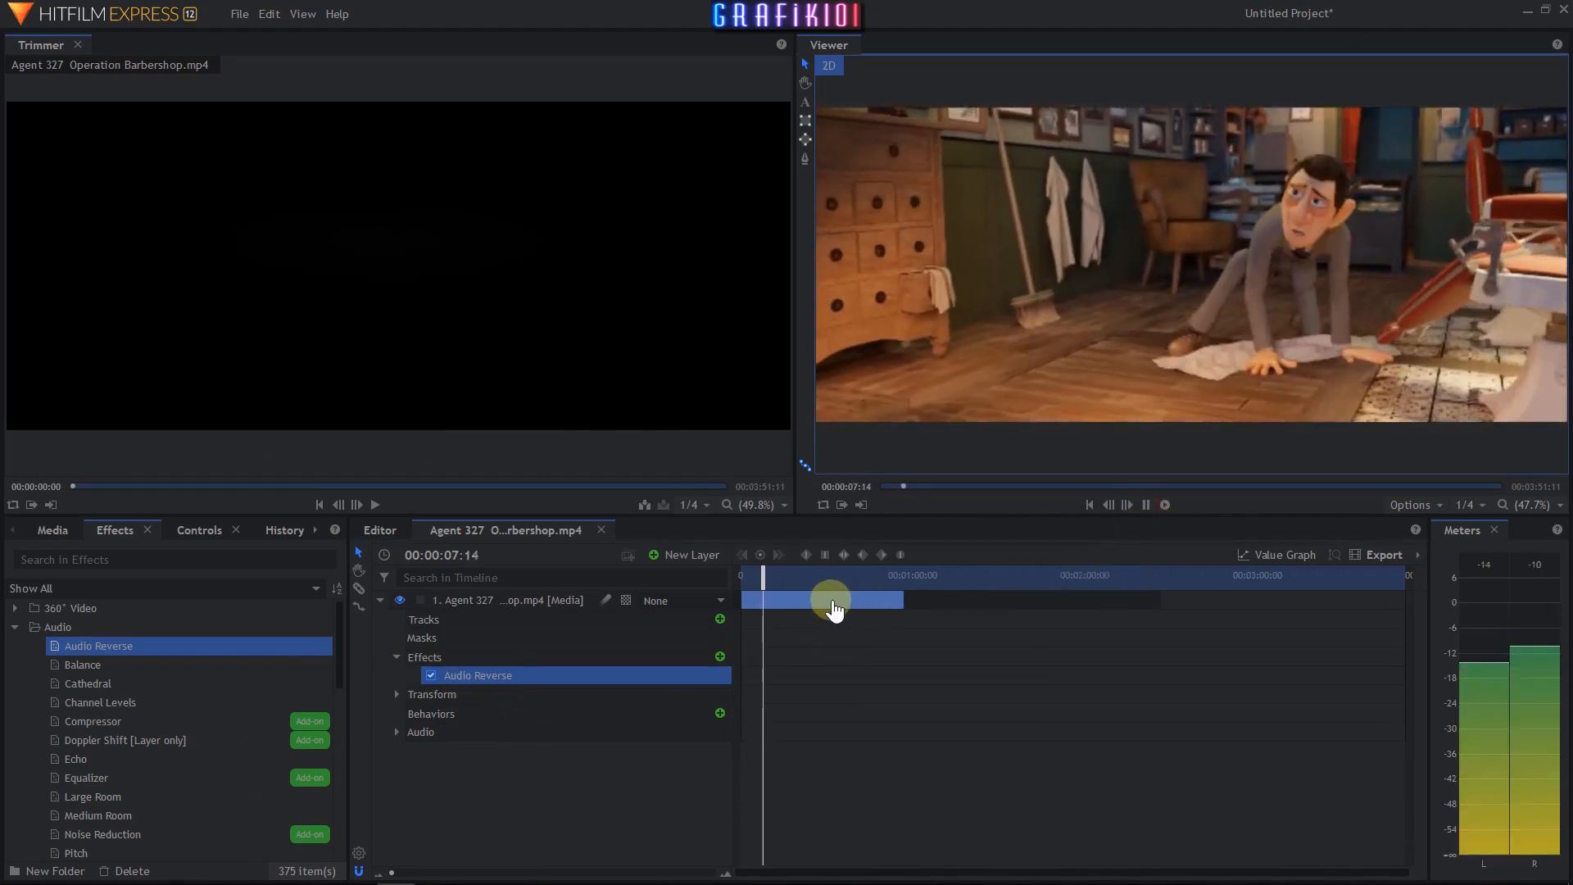
pyautogui.click(1144, 506)
pyautogui.moveTo(762, 590); pyautogui.dragTo(893, 613)
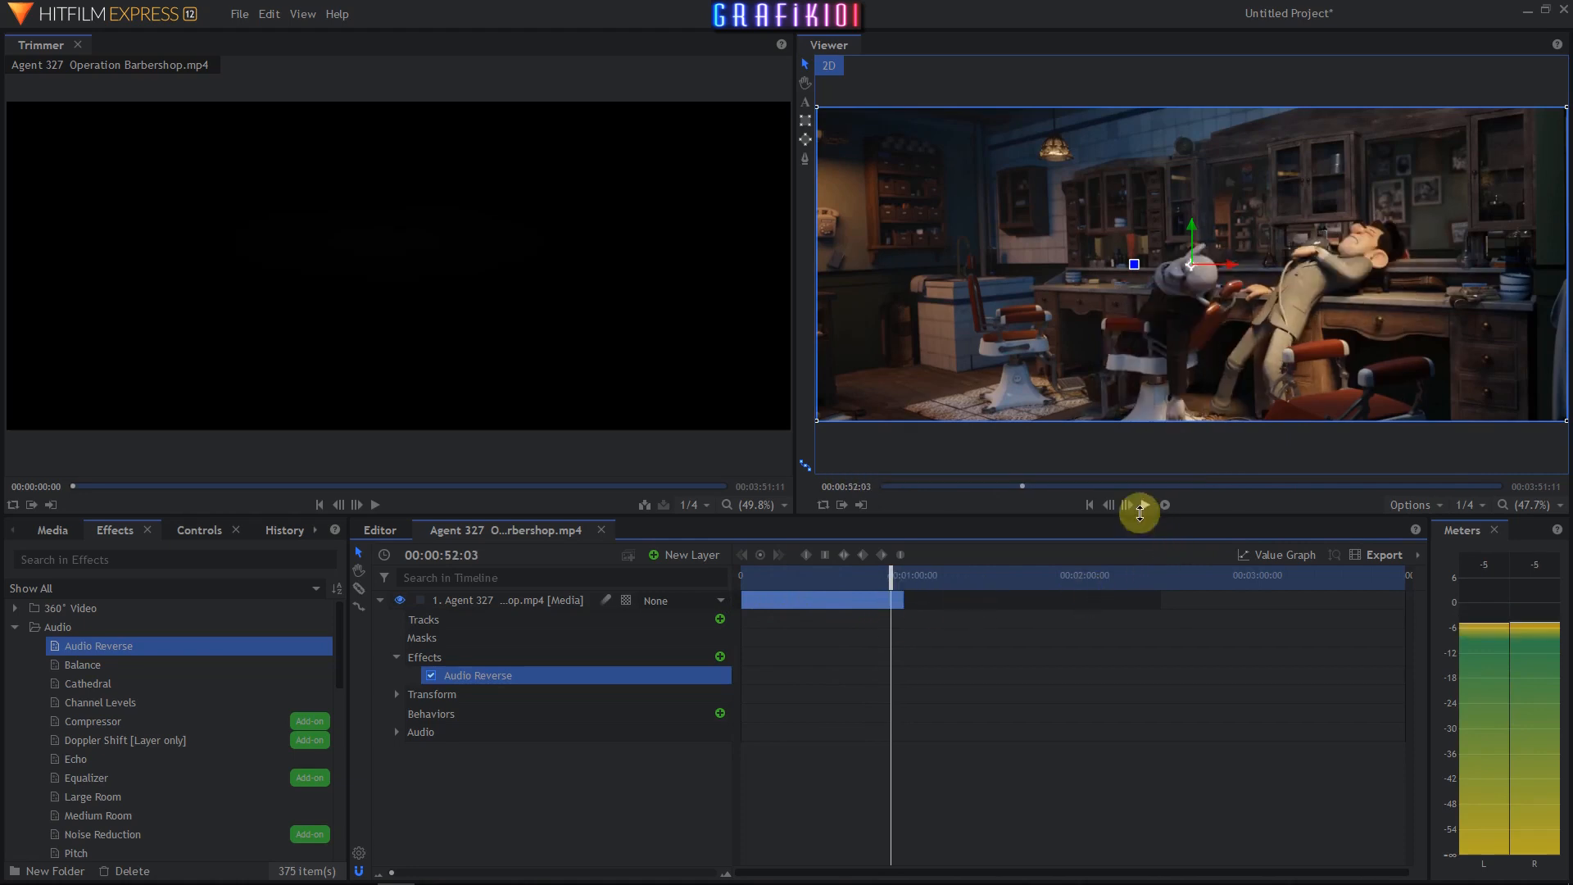
pyautogui.click(1144, 506)
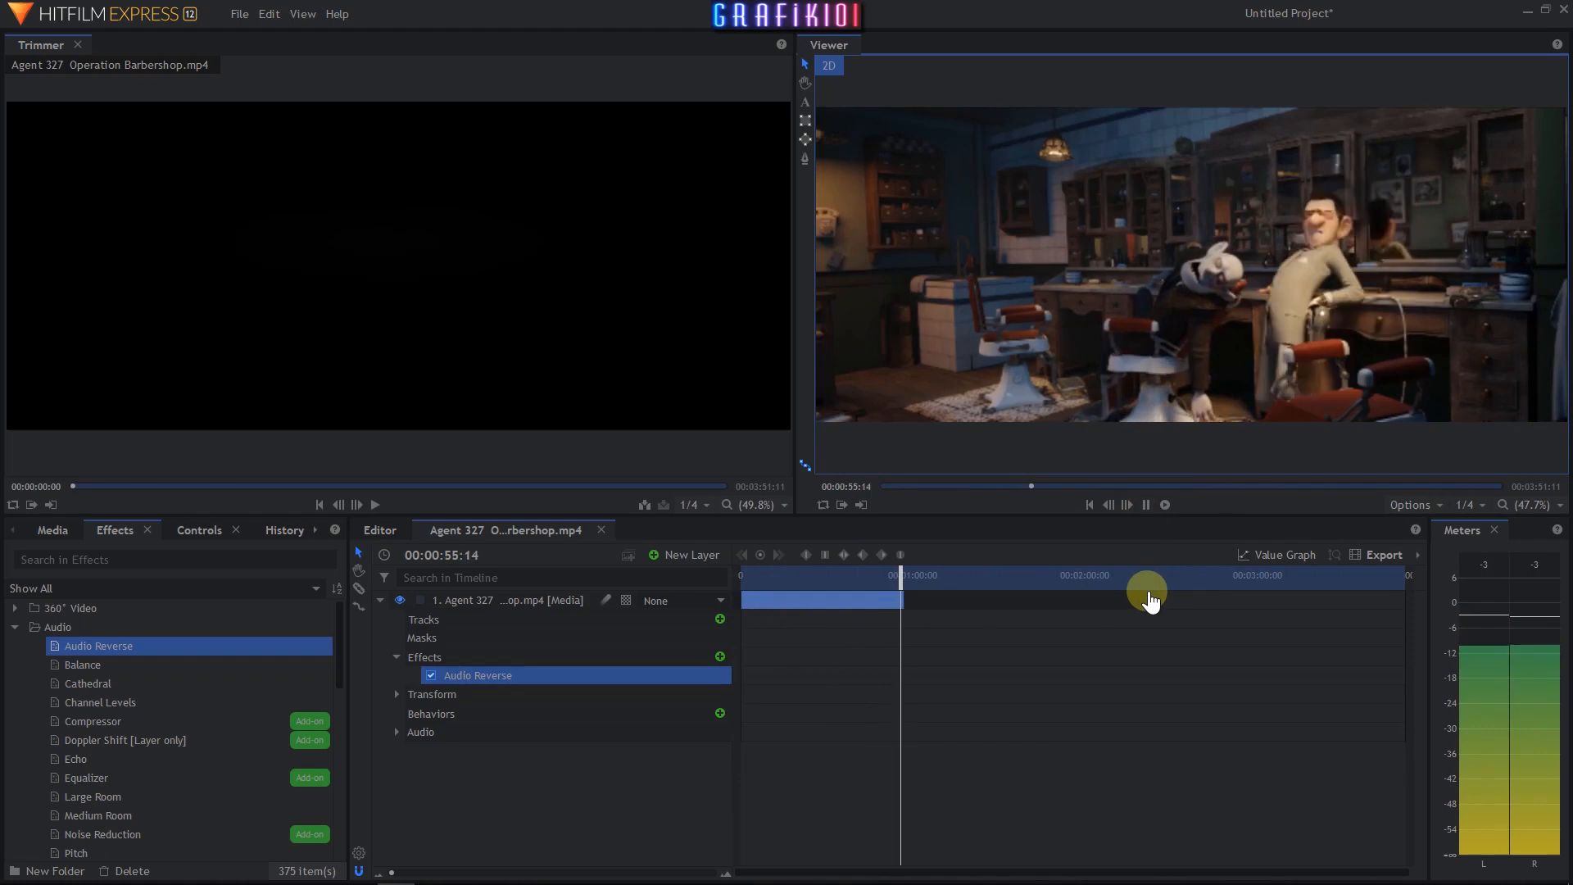
pyautogui.click(1145, 505)
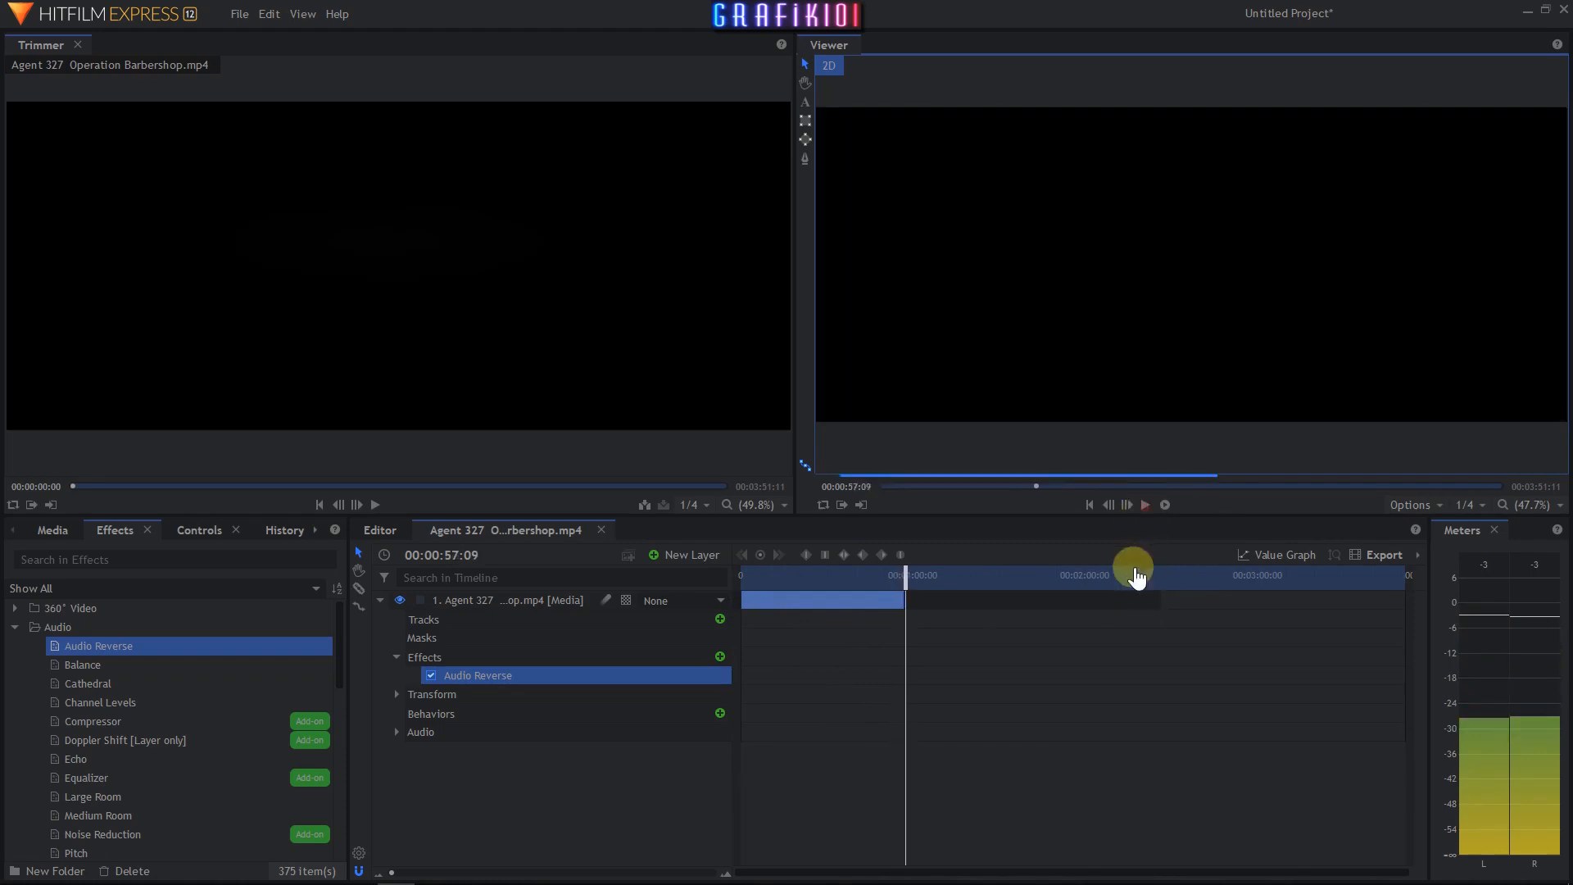
pyautogui.moveTo(891, 578); pyautogui.dragTo(888, 626)
pyautogui.click(1143, 508)
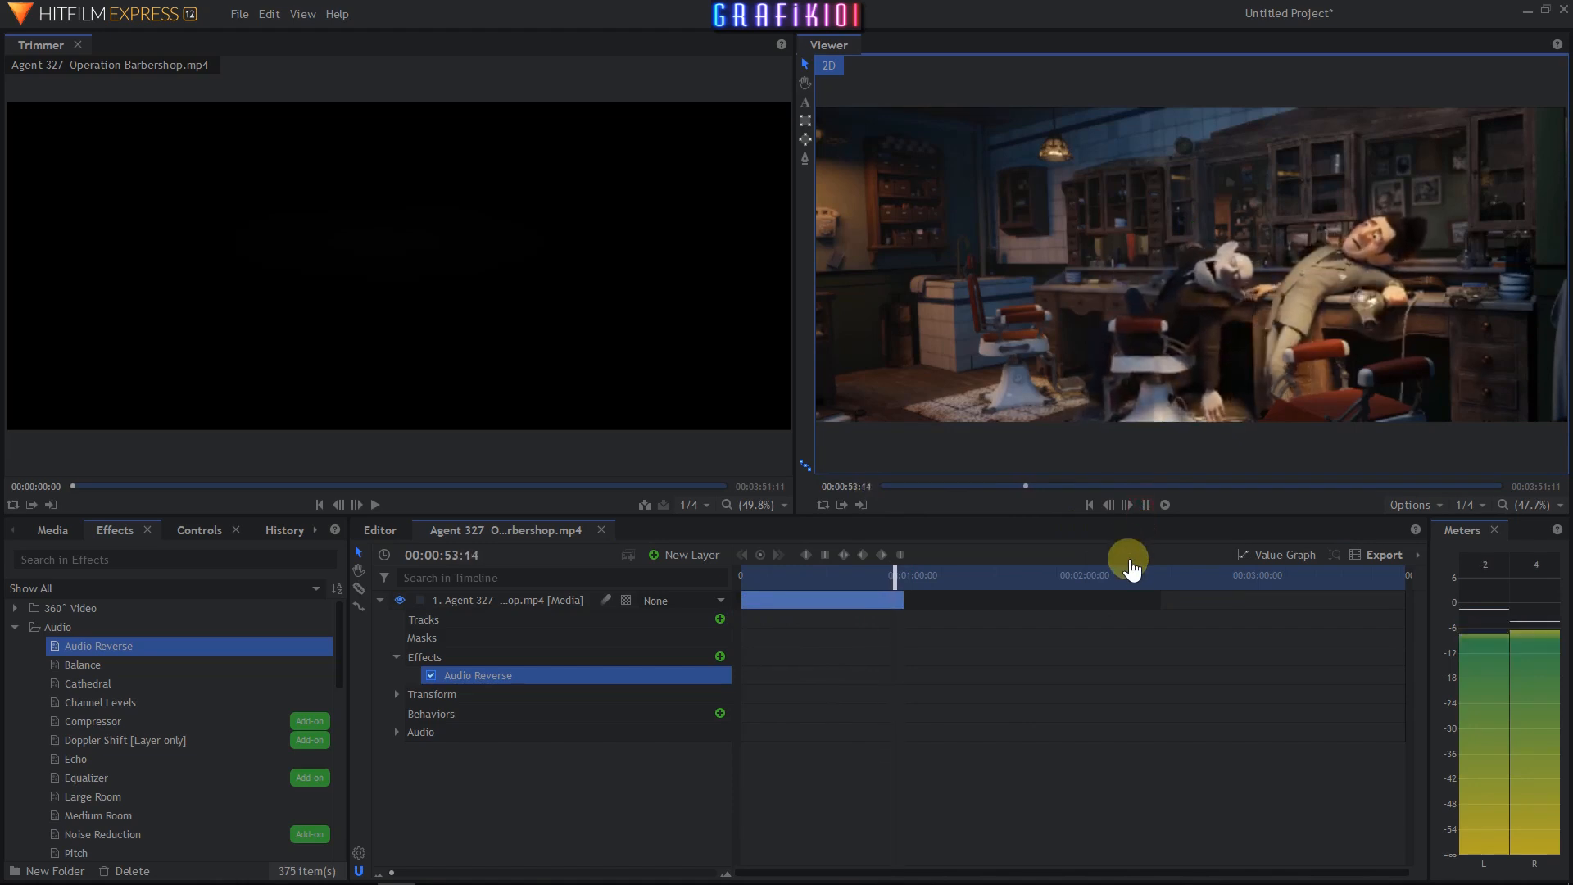
pyautogui.click(1144, 505)
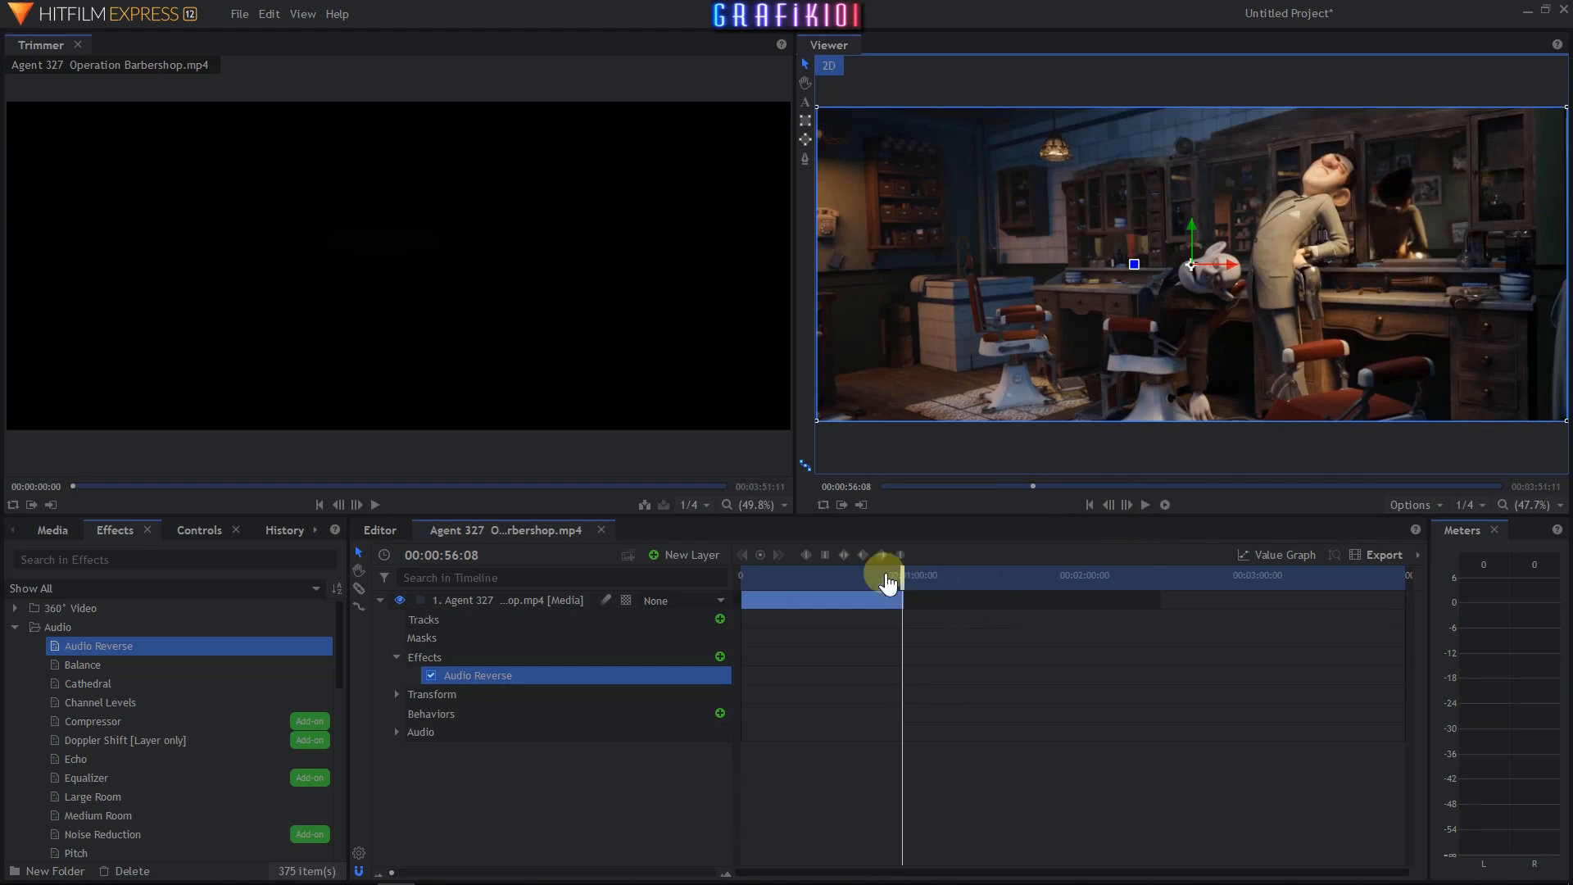
# - Remove the Audio Reverse effect from the clip layer
pyautogui.moveTo(905, 576); pyautogui.dragTo(739, 578)
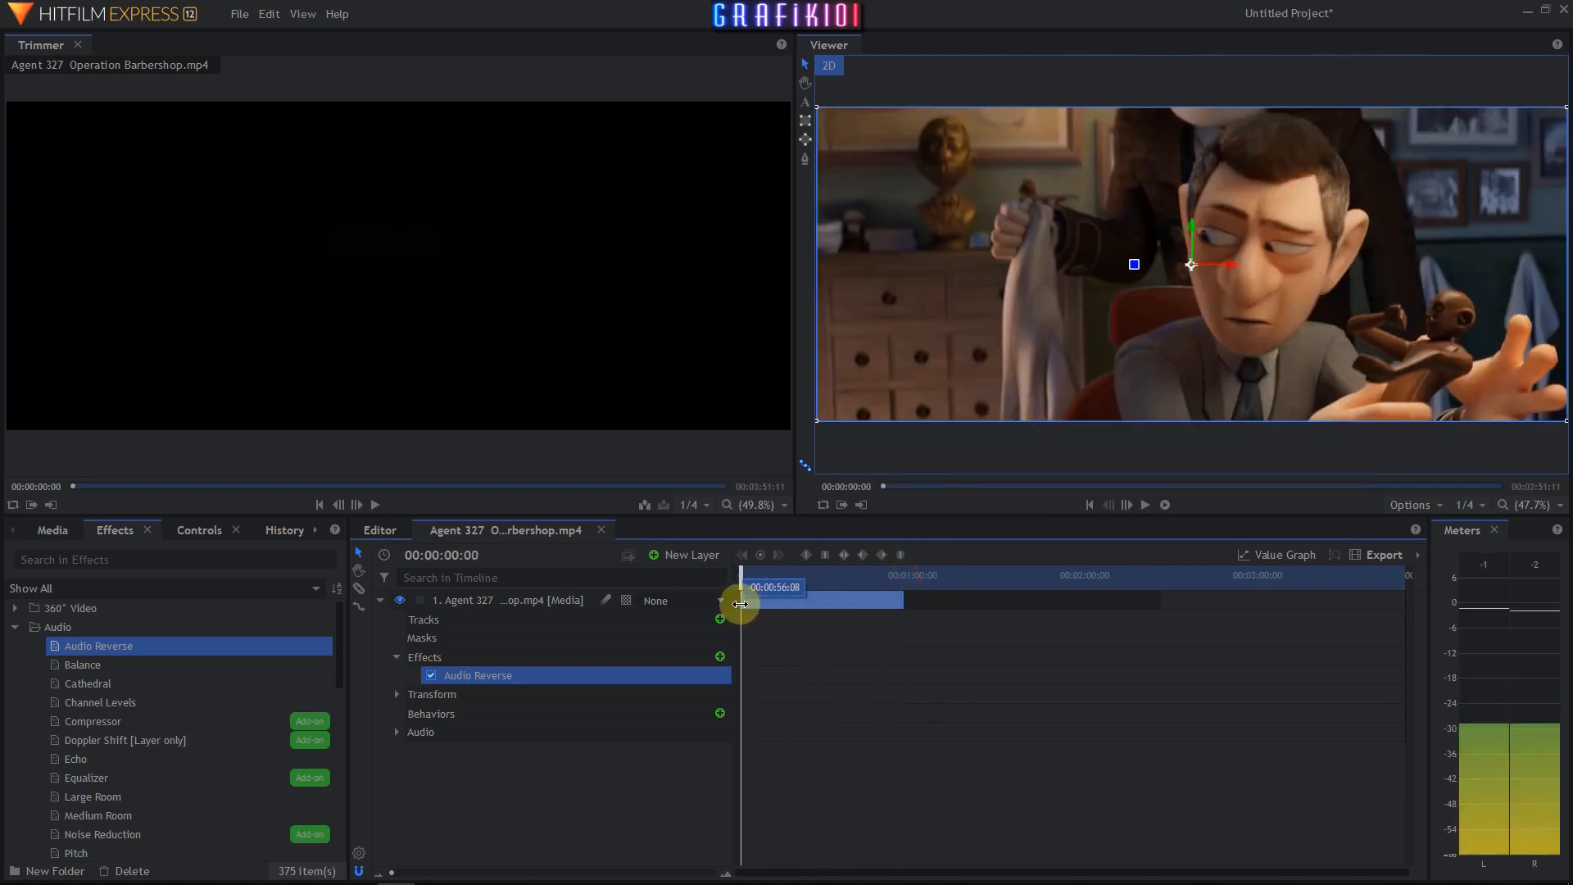
pyautogui.click(494, 677)
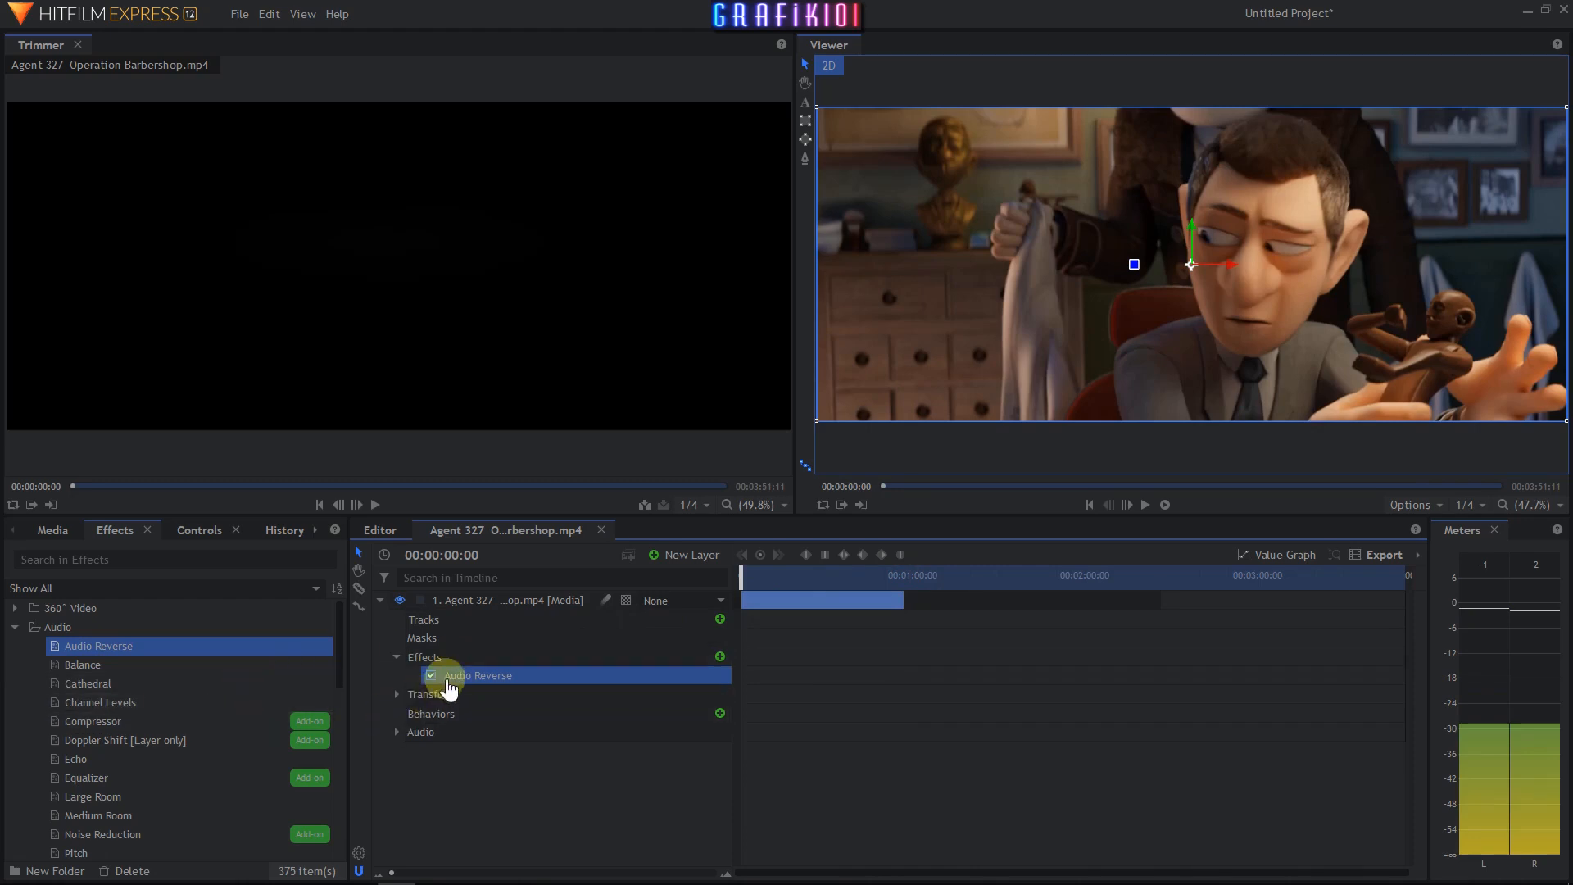
pyautogui.press('Delete')
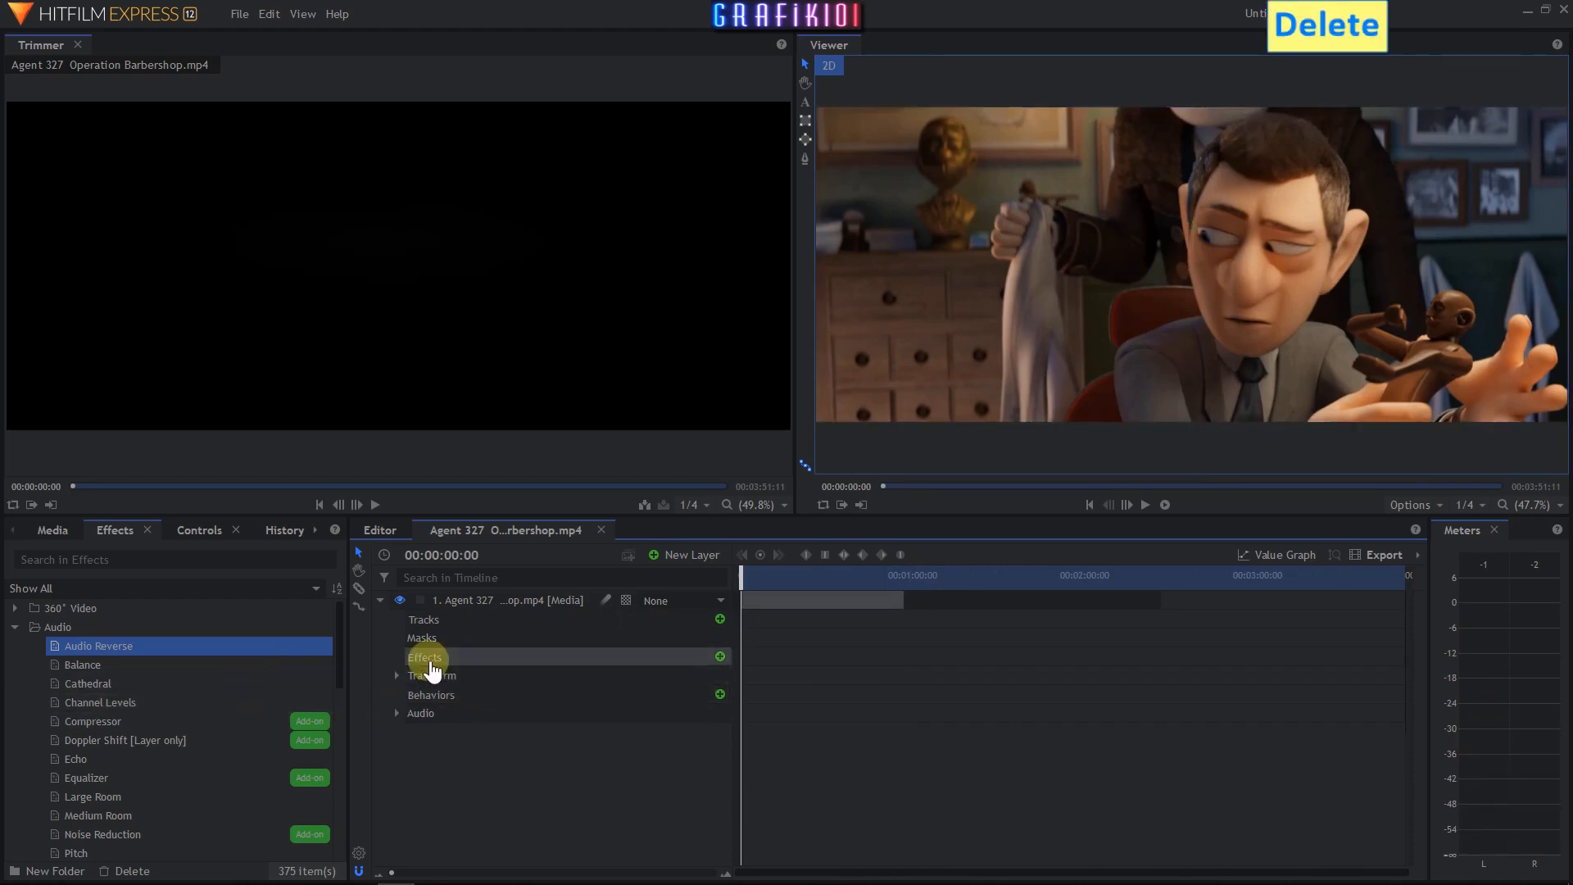
# - Apply the Balance audio effect to the clip layer and expand its properties
pyautogui.moveTo(75, 674); pyautogui.dragTo(453, 709)
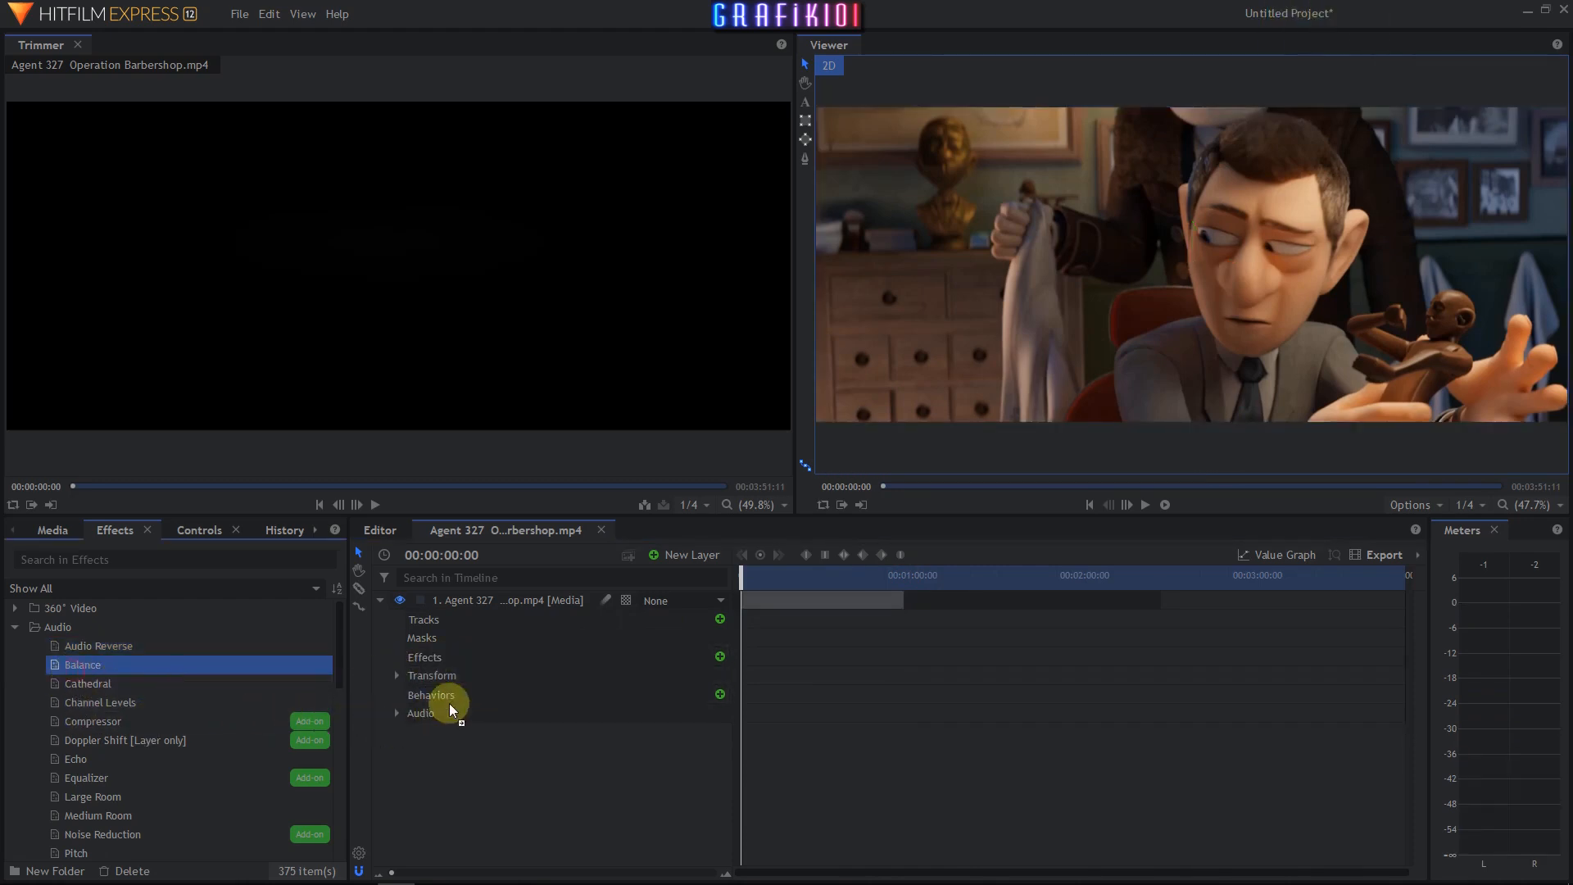
pyautogui.moveTo(480, 607); pyautogui.dragTo(480, 608)
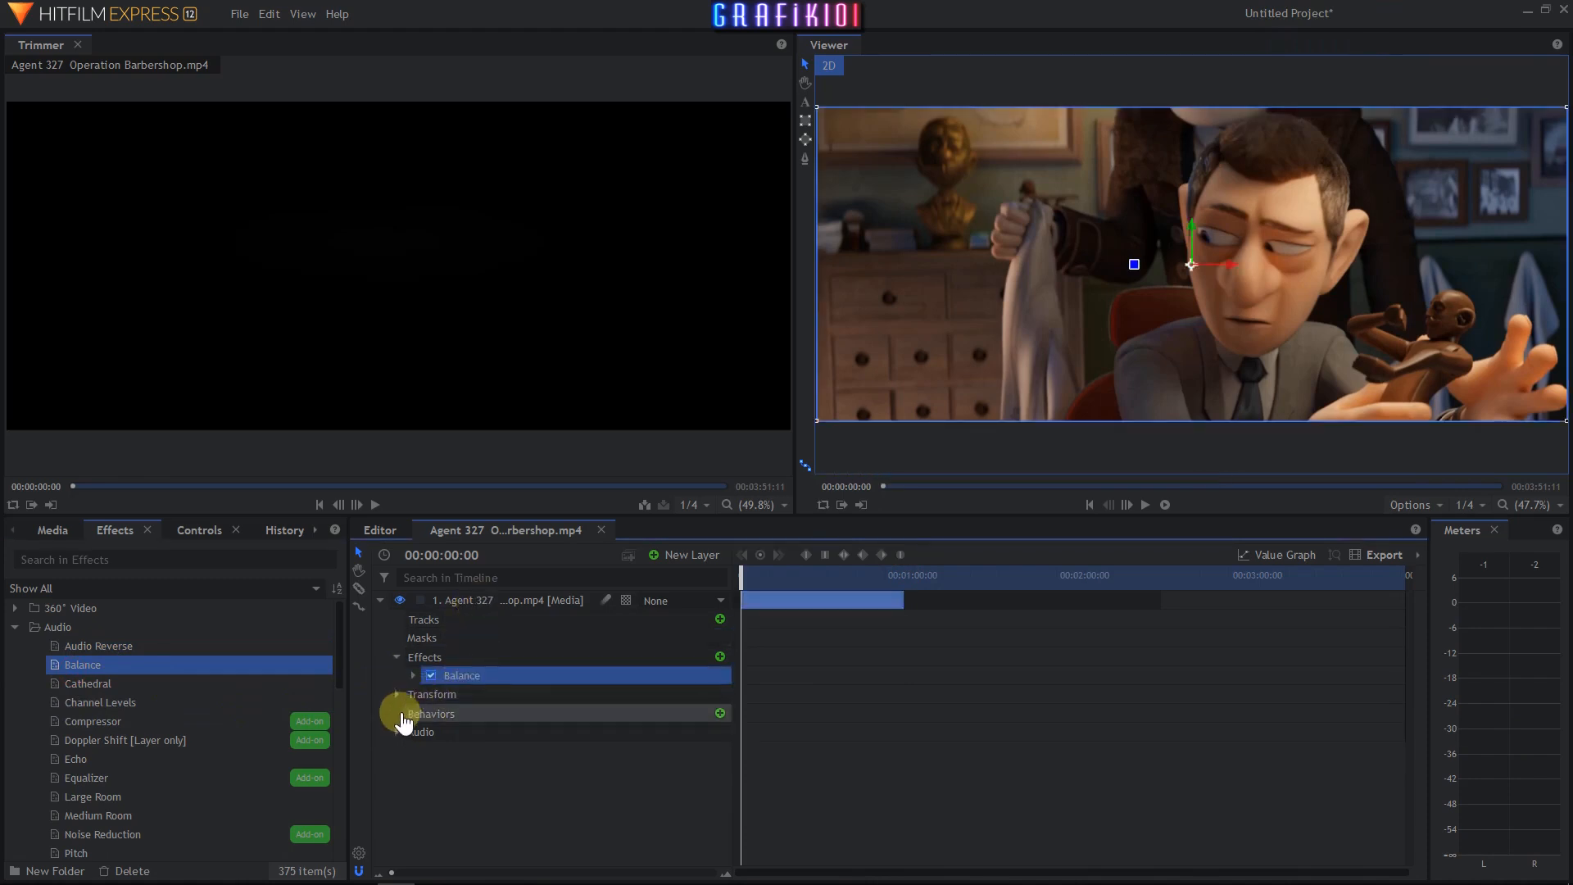
pyautogui.click(413, 676)
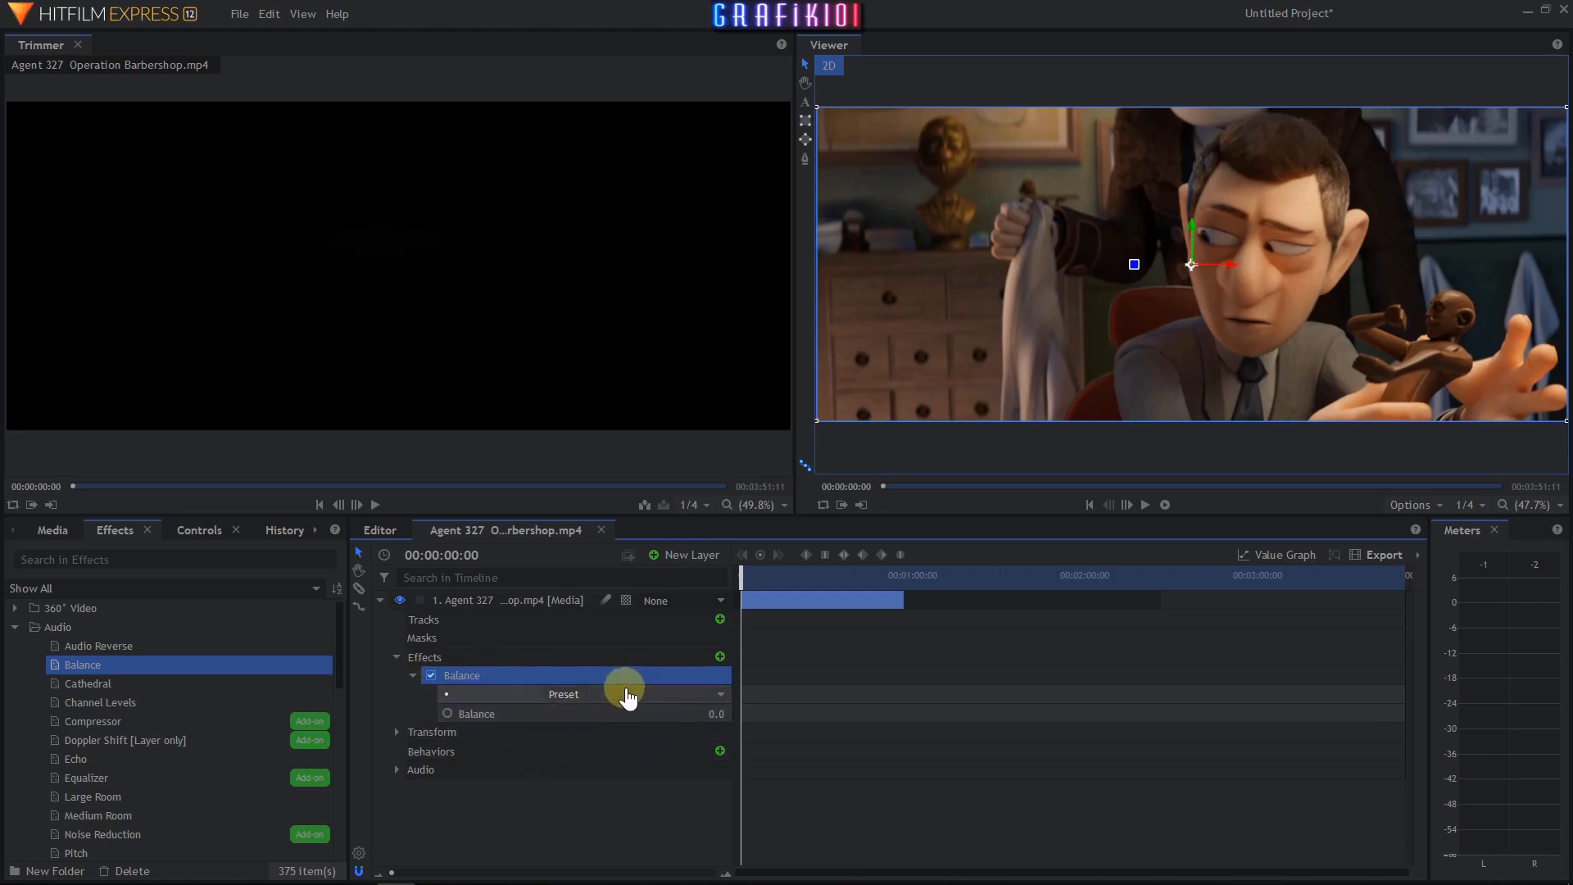
# - Set the Balance effect's preset to Center, preview the clip, then switch the preset to Left
pyautogui.click(627, 695)
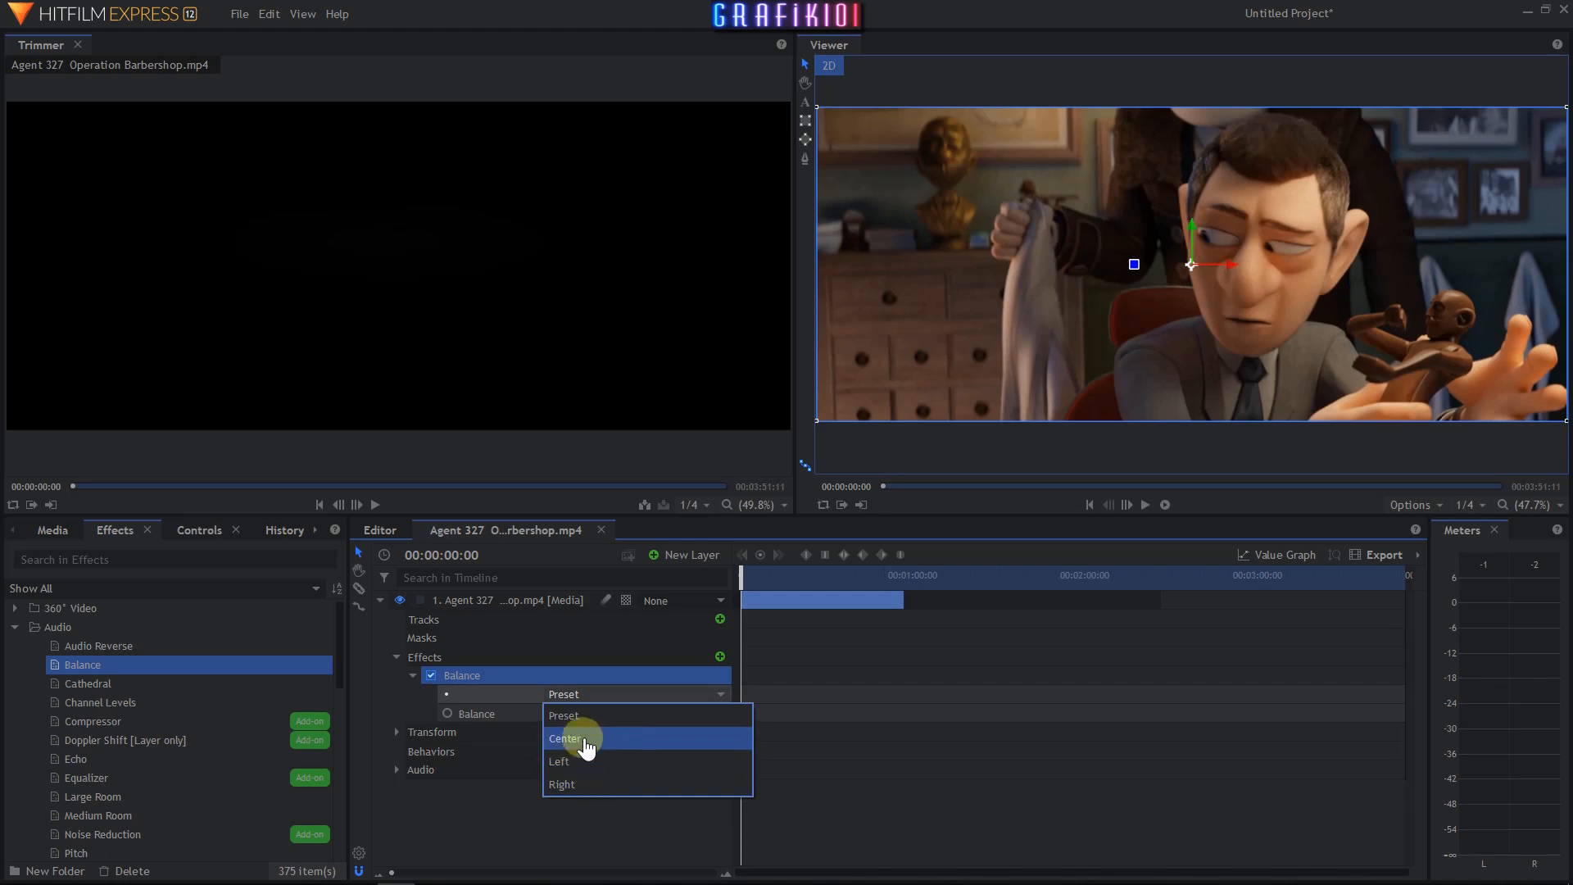
pyautogui.click(592, 748)
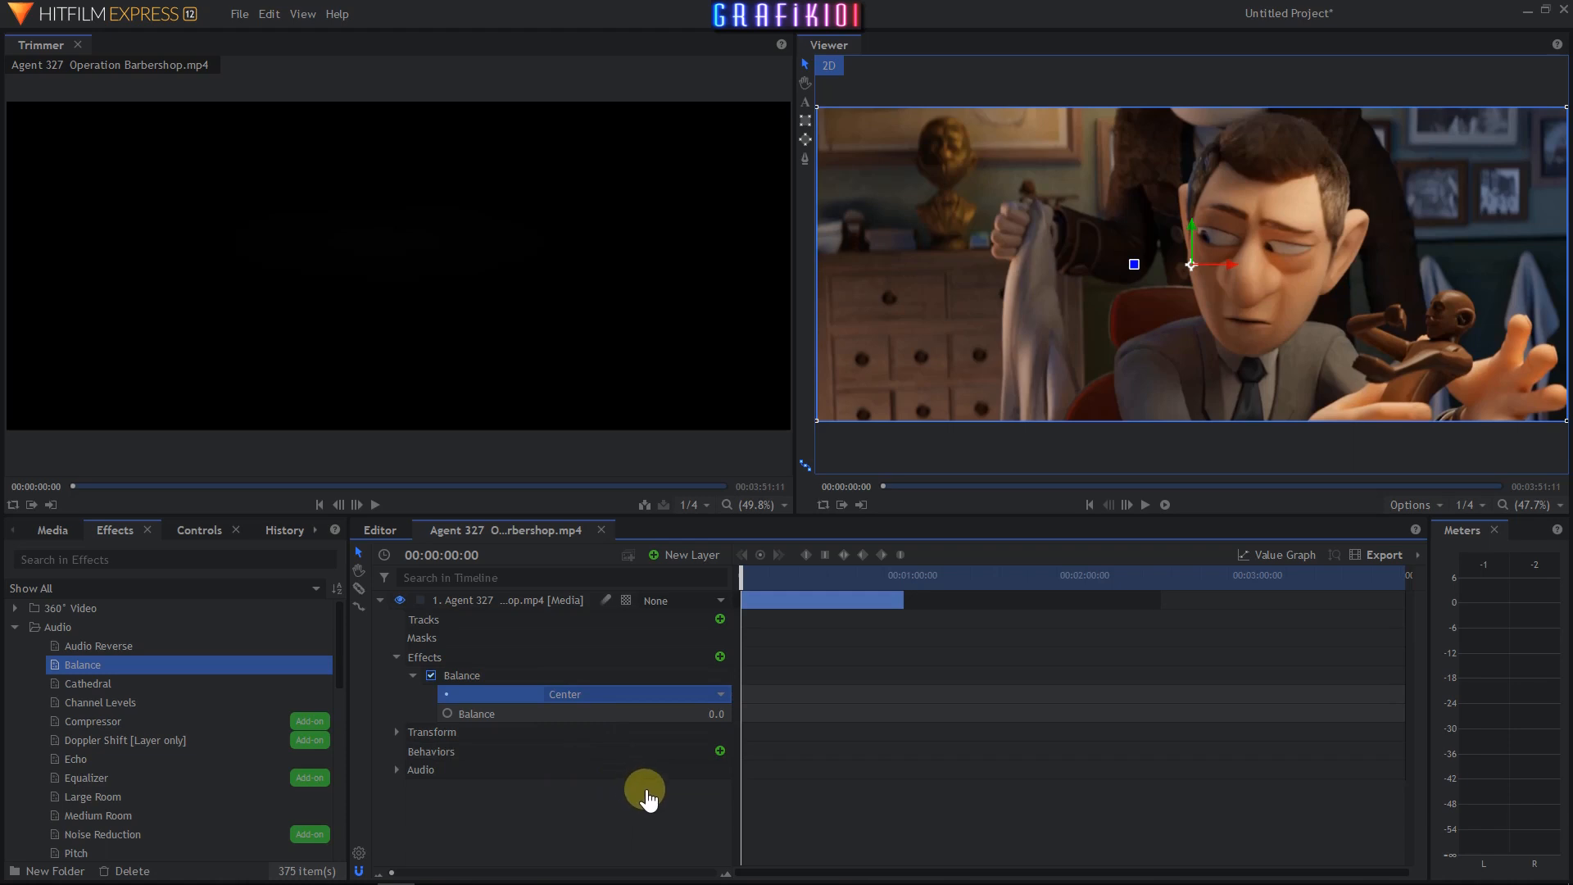
pyautogui.click(1146, 505)
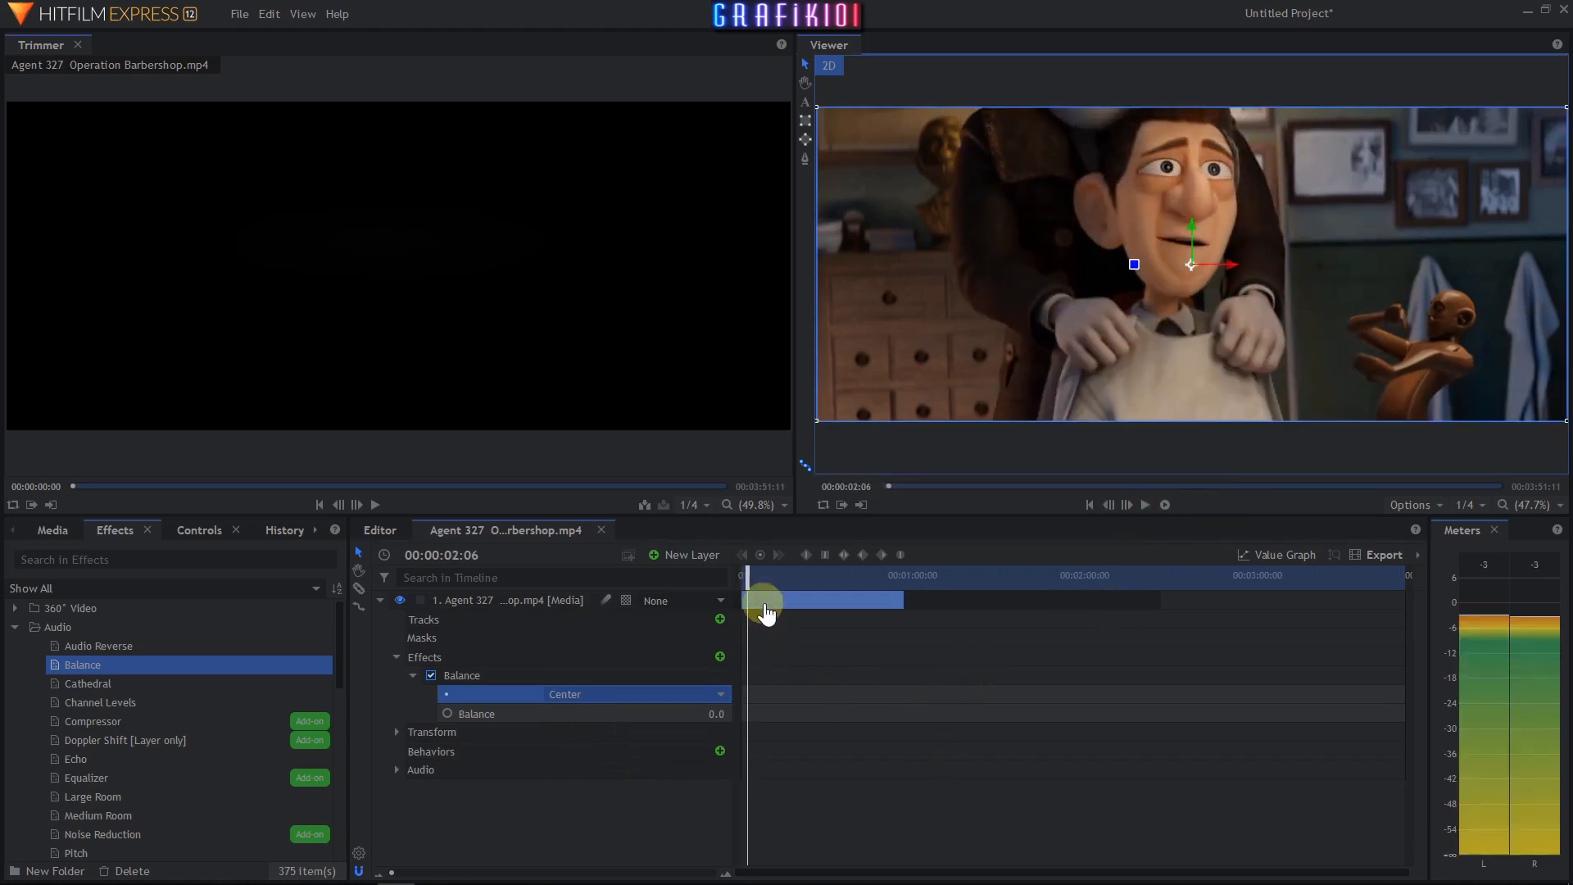
pyautogui.click(721, 694)
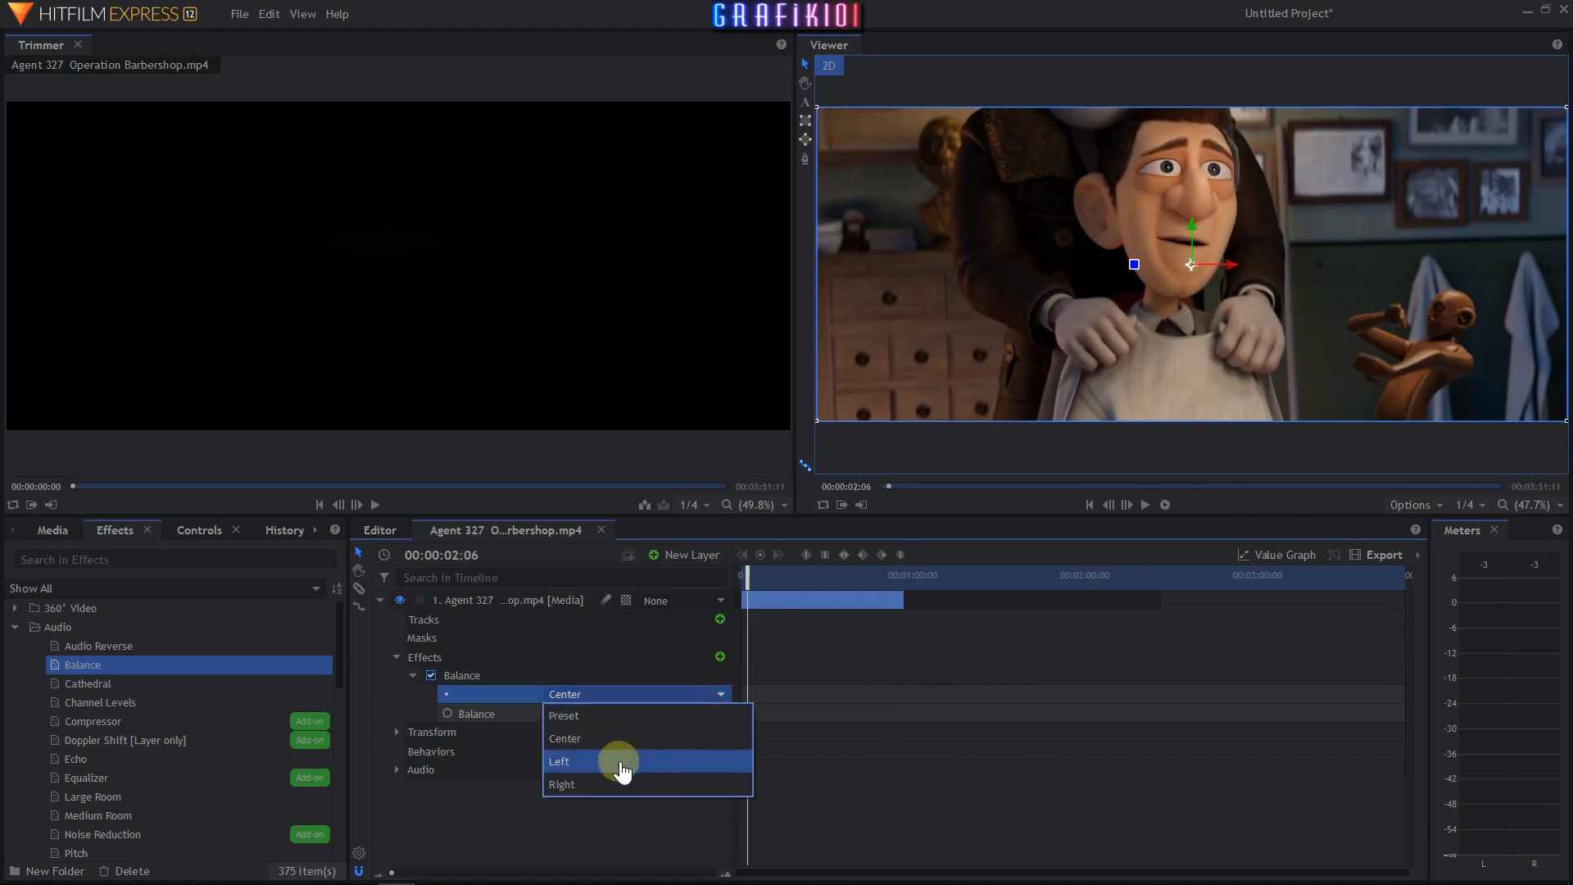
pyautogui.click(628, 761)
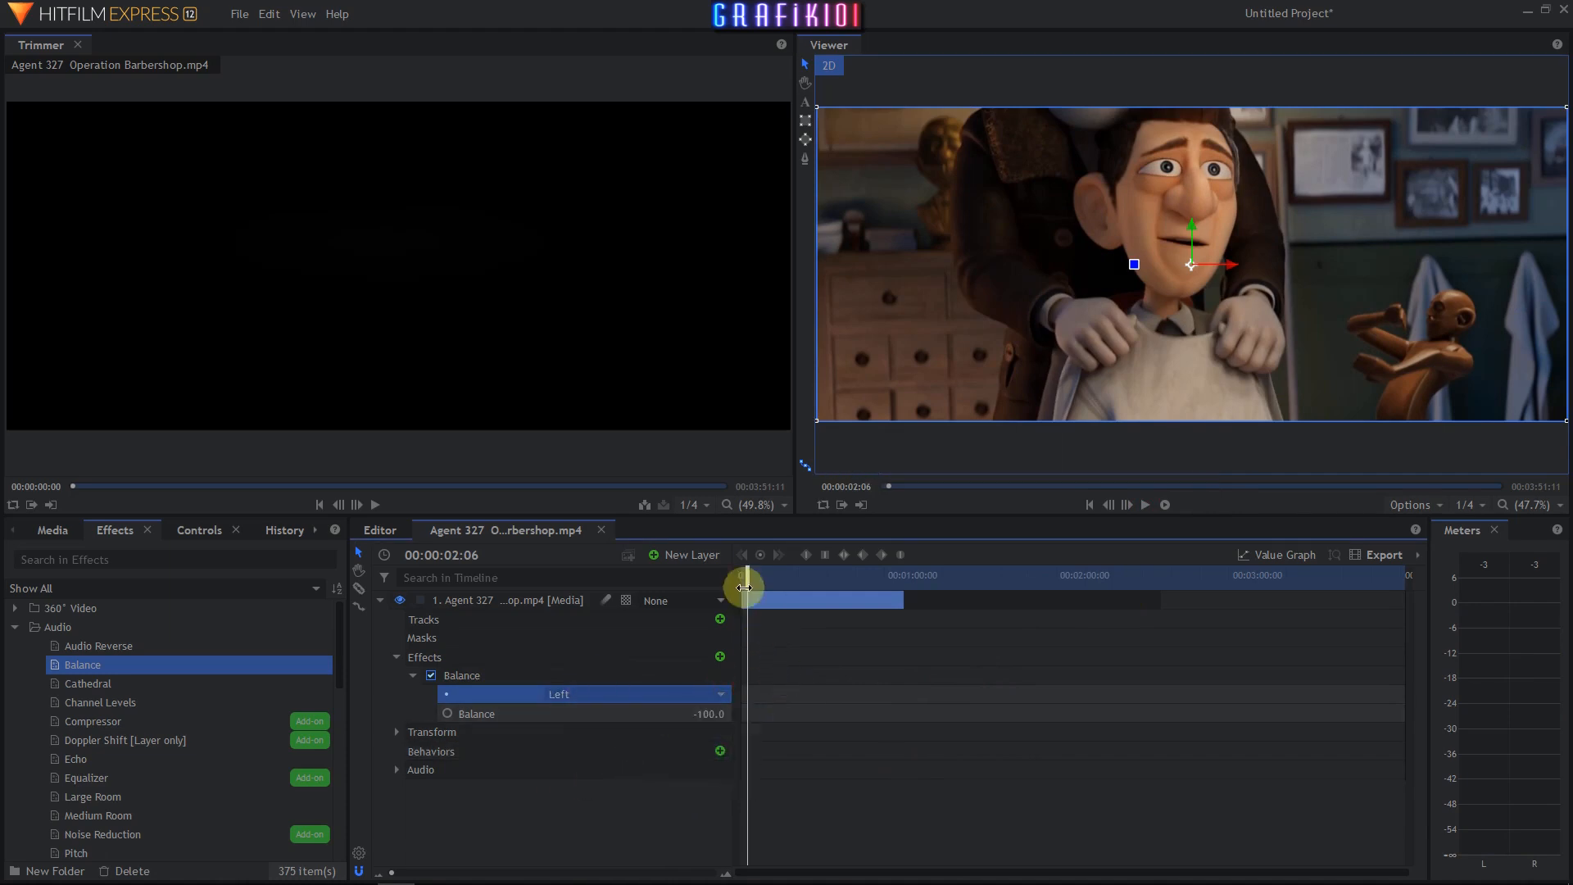
# - Play the clip from the start to hear the left-panned audio
pyautogui.moveTo(744, 587); pyautogui.dragTo(740, 587)
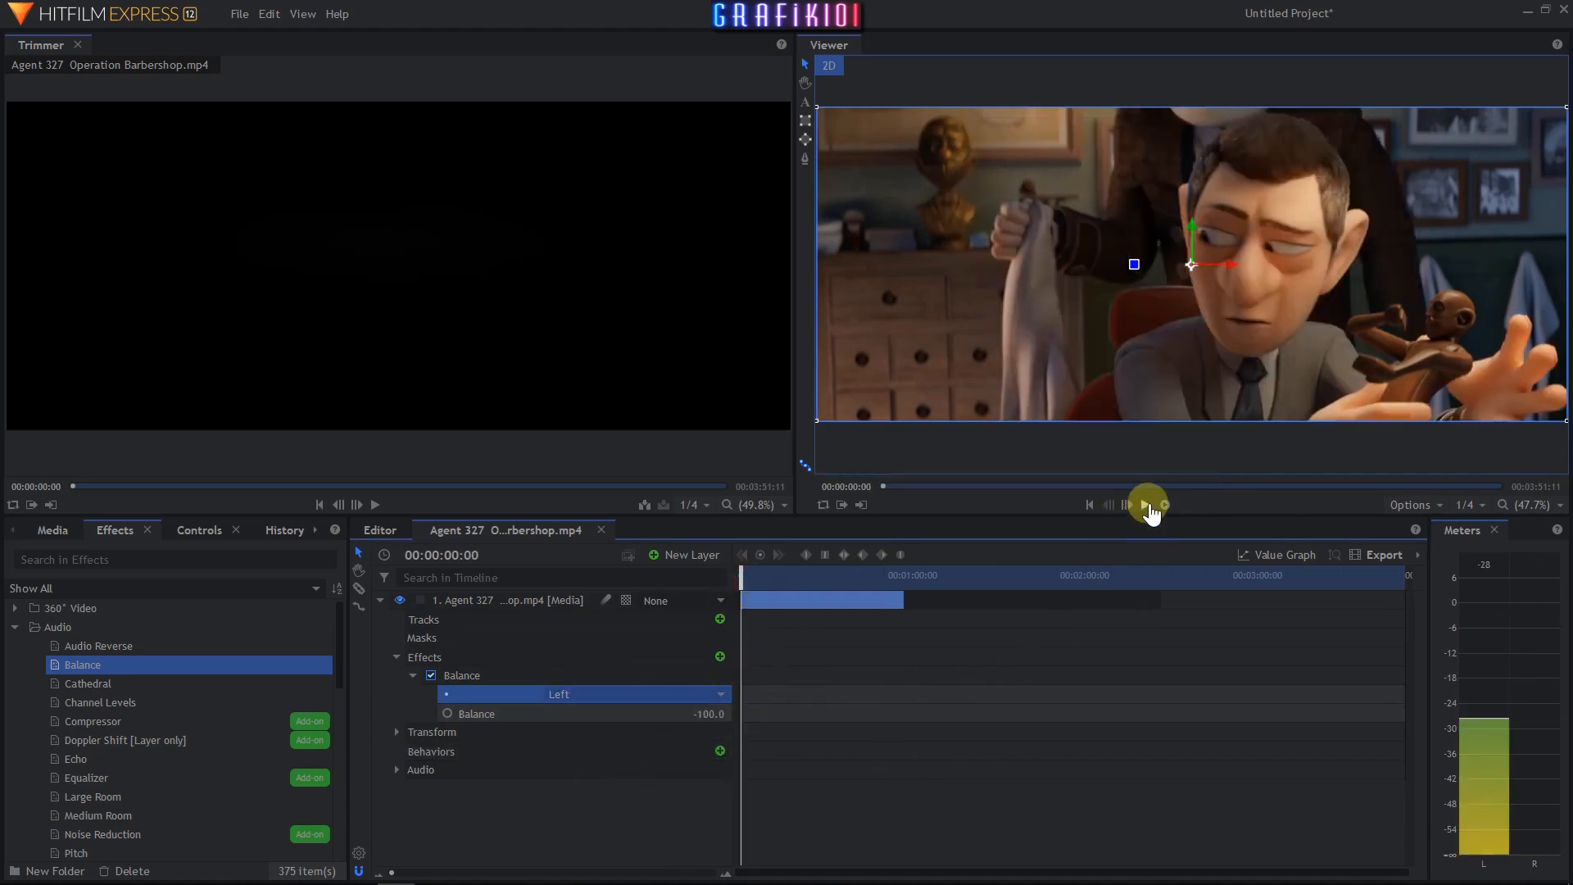
pyautogui.click(1145, 505)
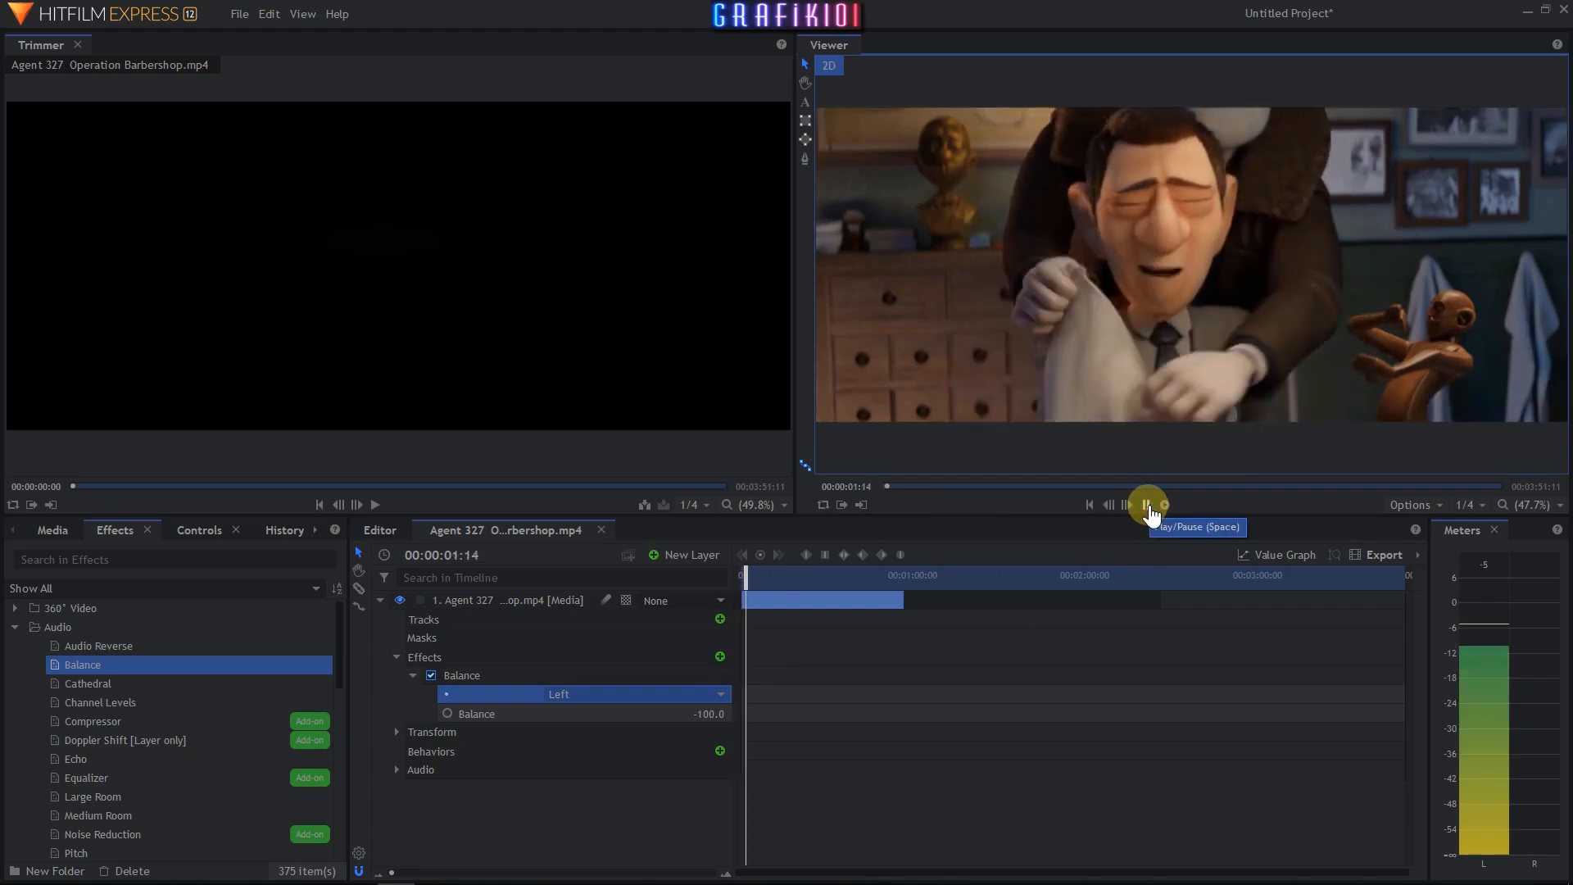
pyautogui.click(1145, 505)
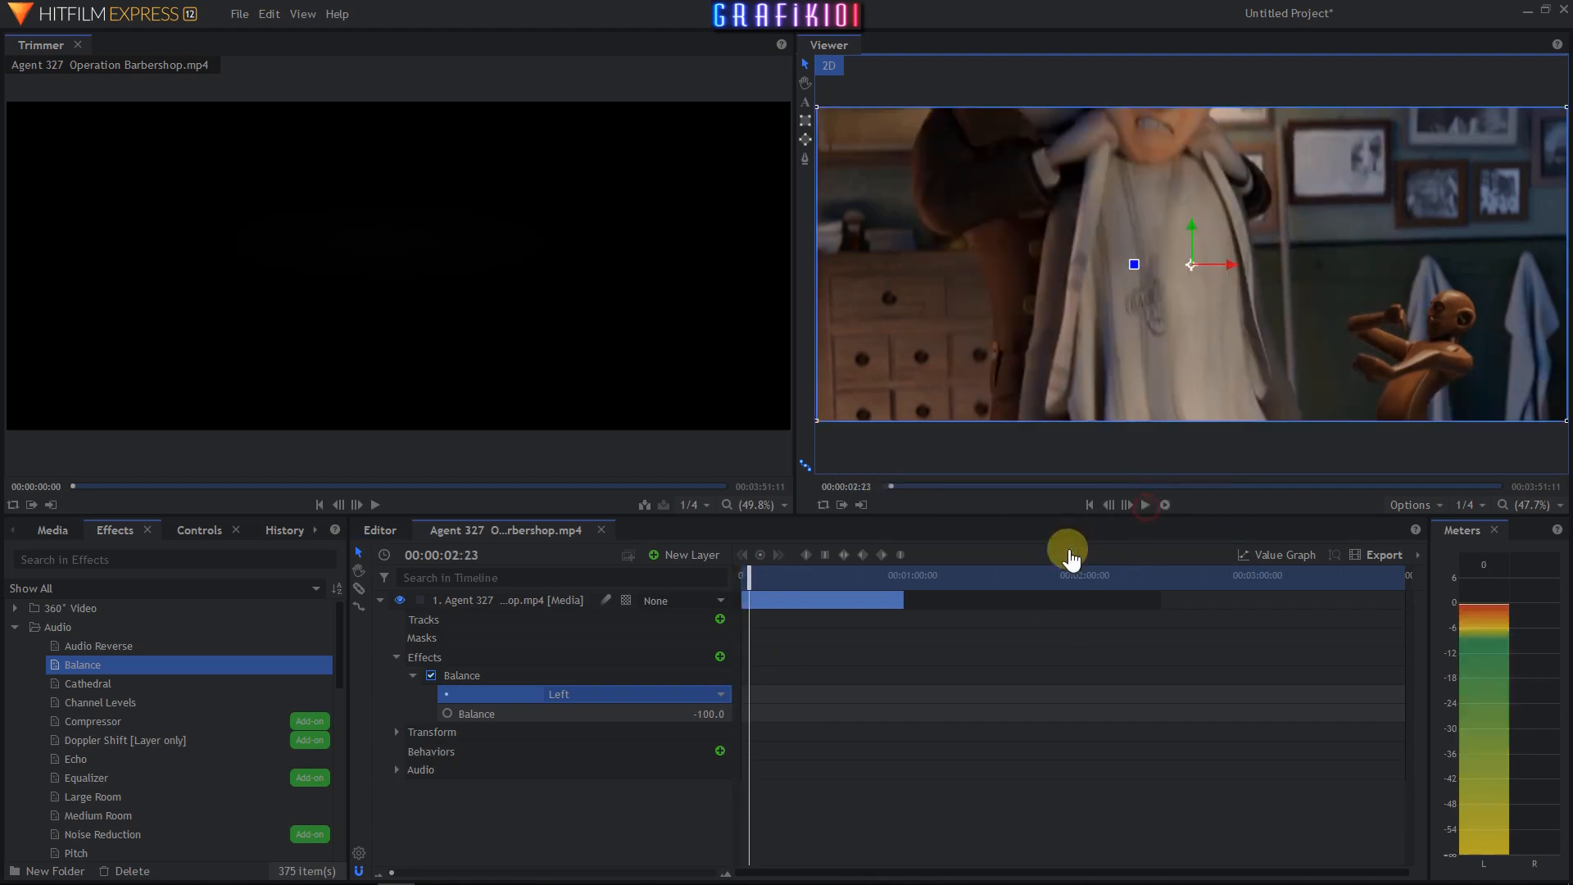
# - Set the Balance preset to Right and play the clip from the start
pyautogui.click(590, 694)
pyautogui.click(566, 781)
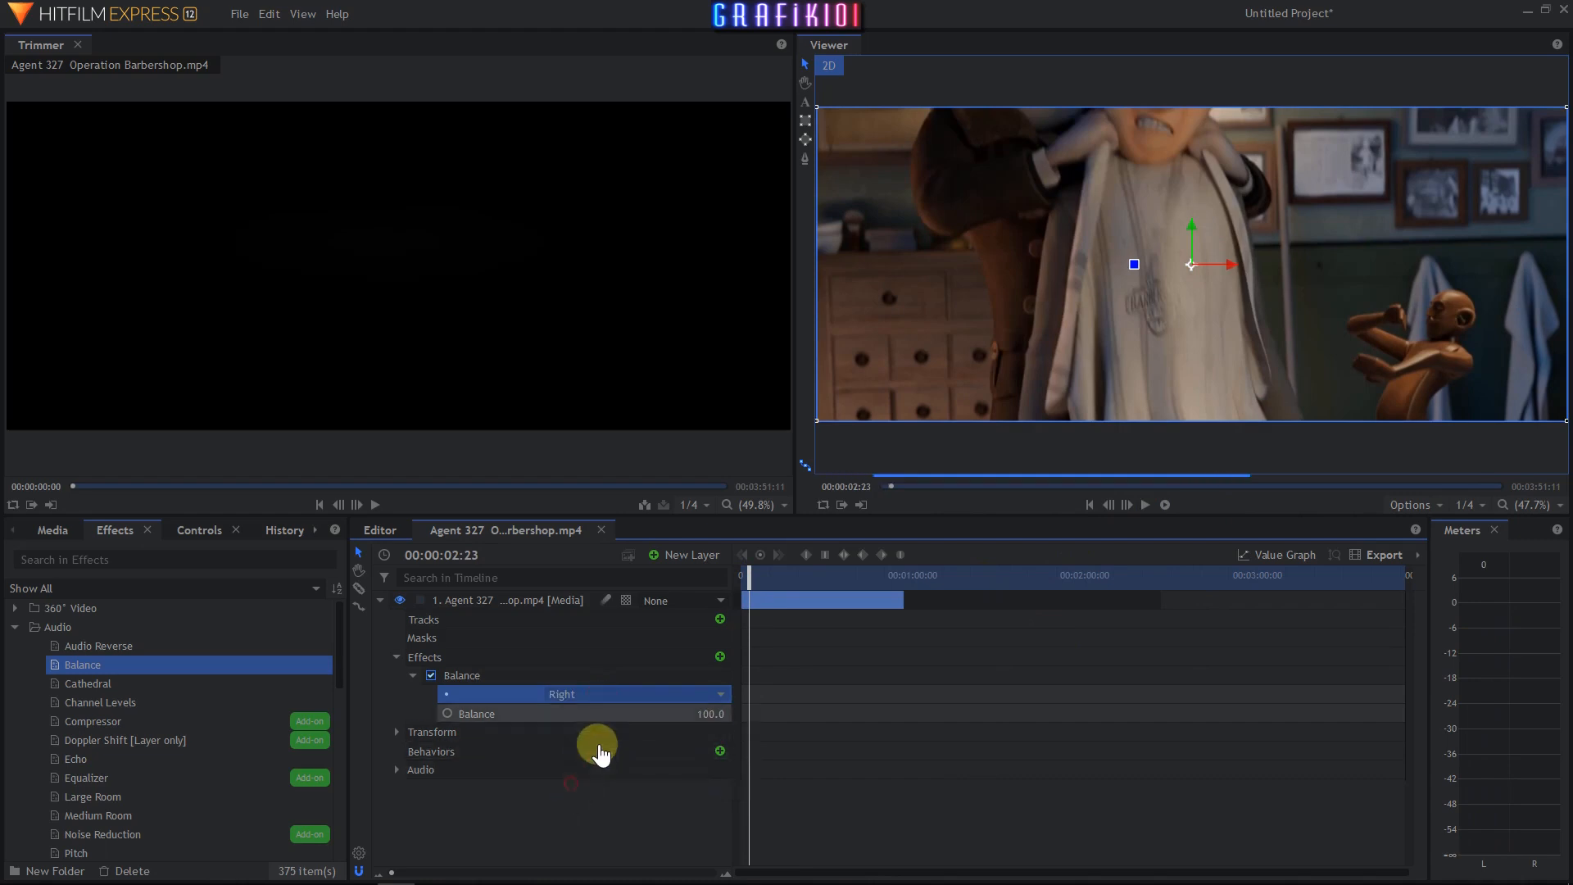
pyautogui.moveTo(759, 580); pyautogui.dragTo(743, 580)
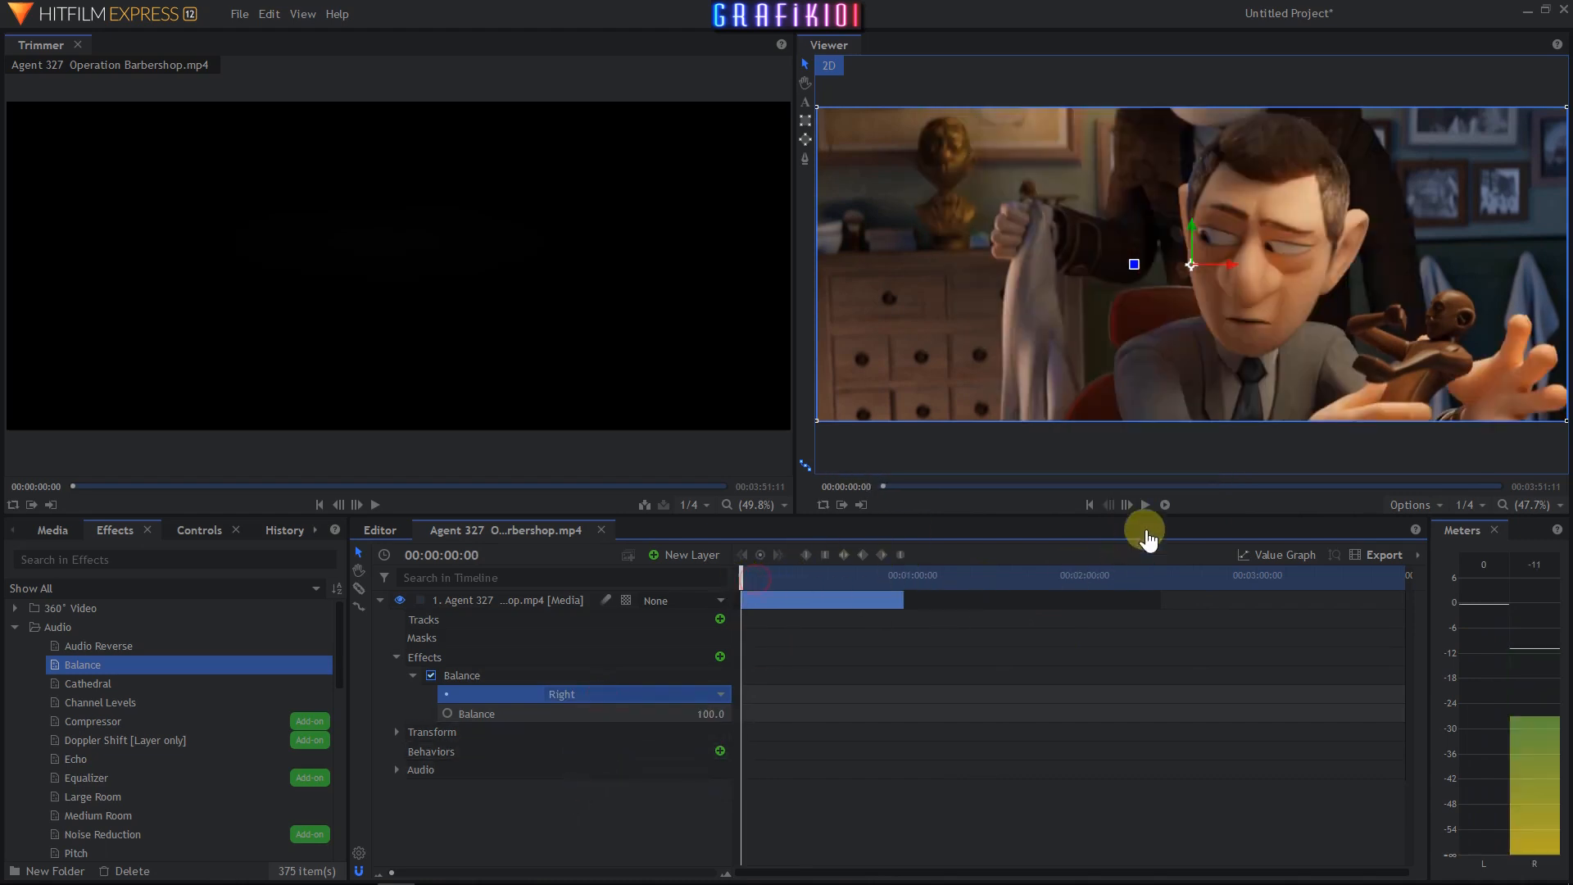
pyautogui.click(1144, 506)
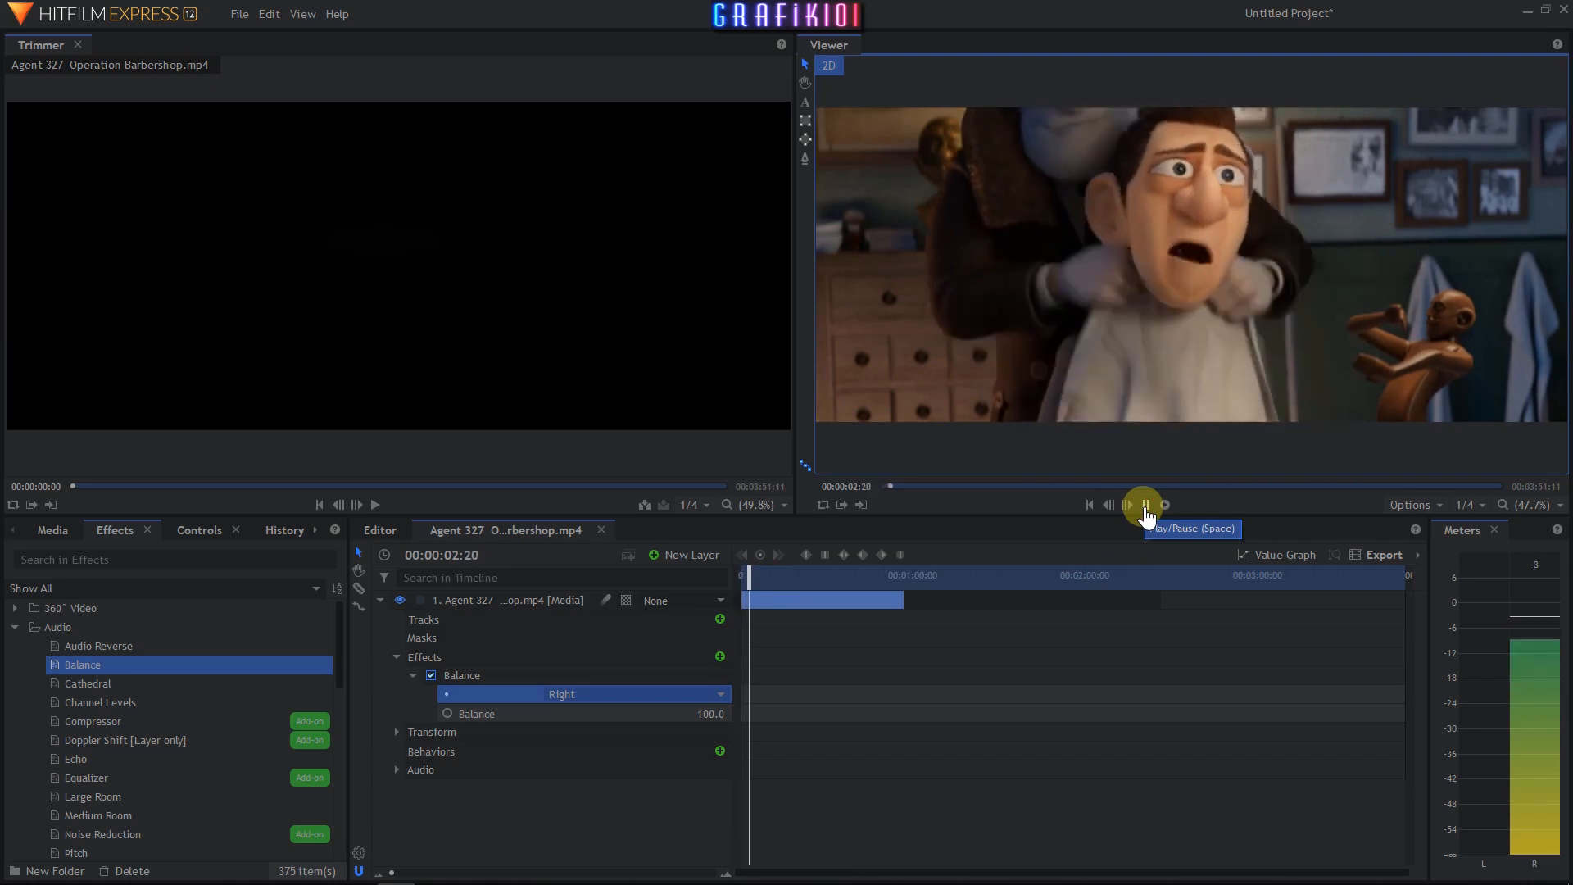
pyautogui.click(1146, 505)
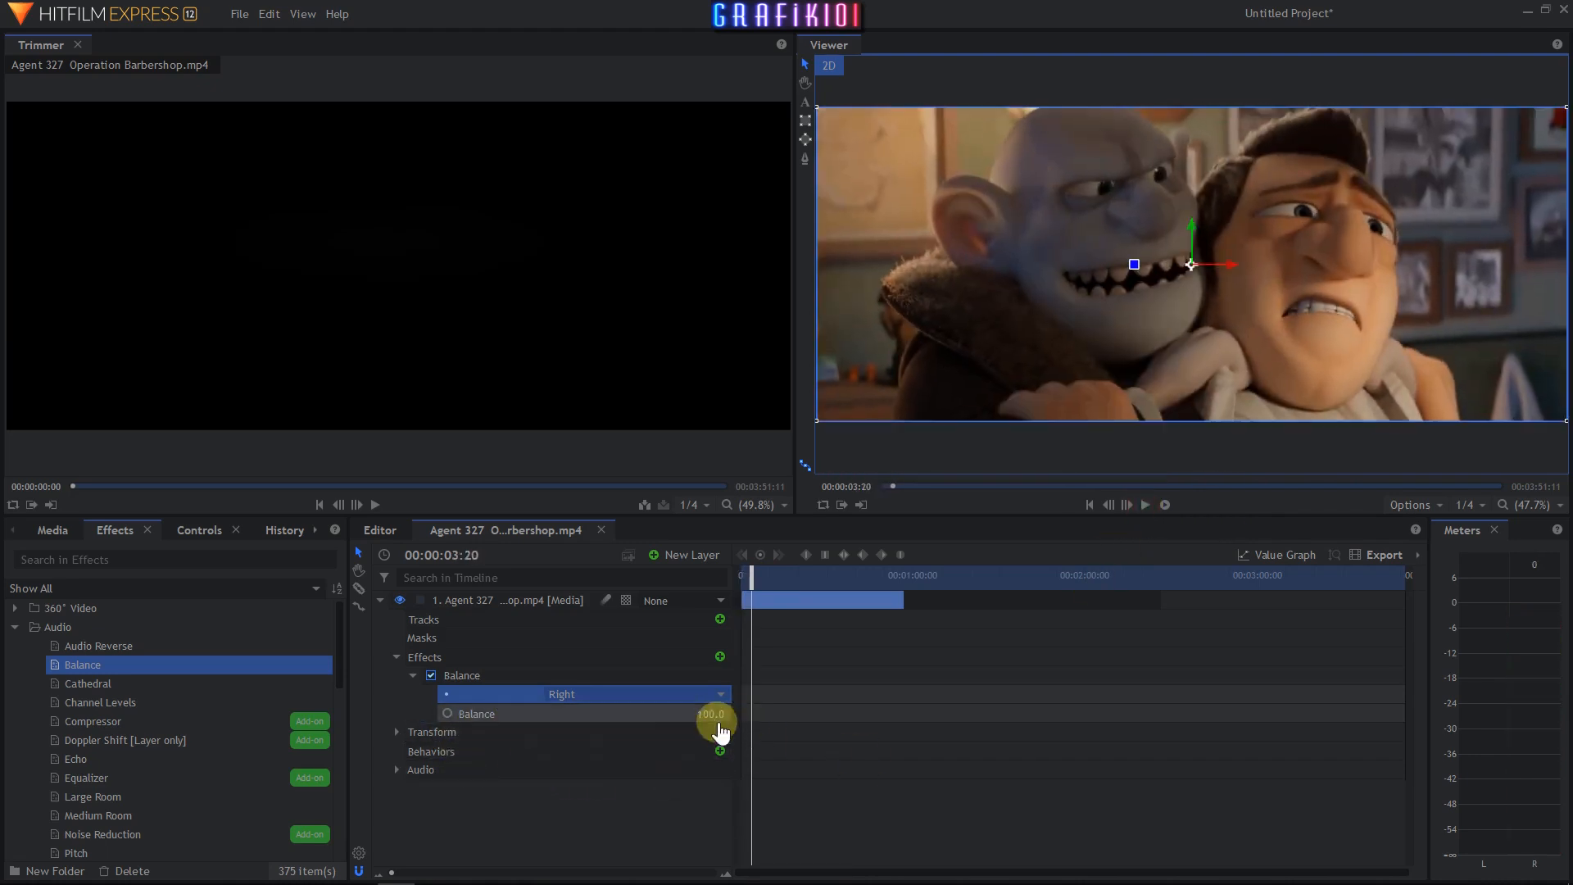
# - Switch the Balance preset through Center and Left and back to Right
pyautogui.click(695, 697)
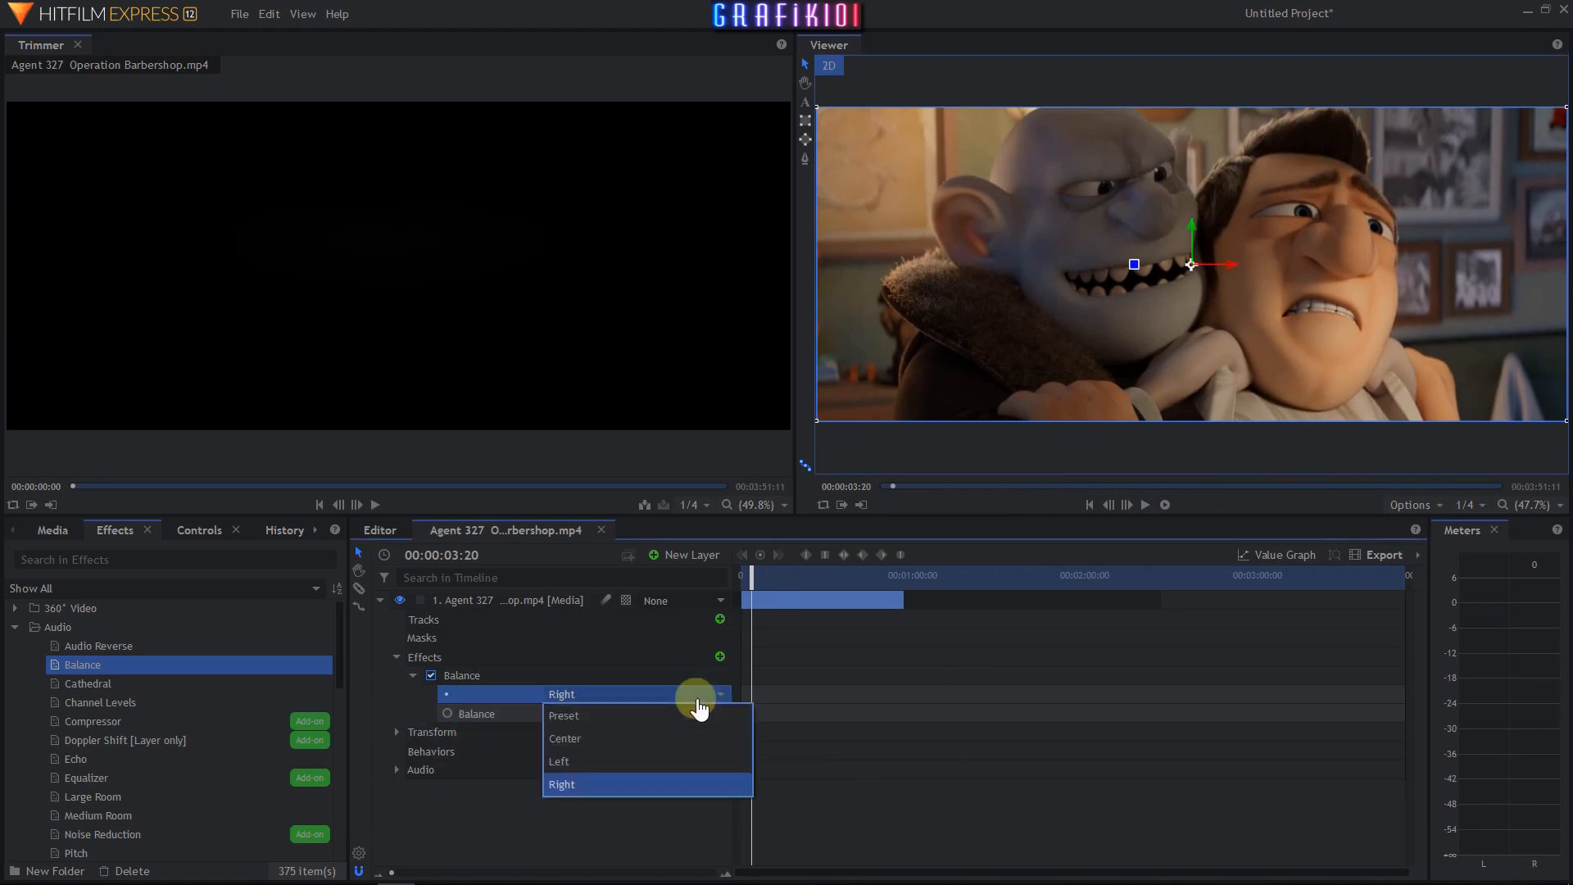
pyautogui.click(653, 738)
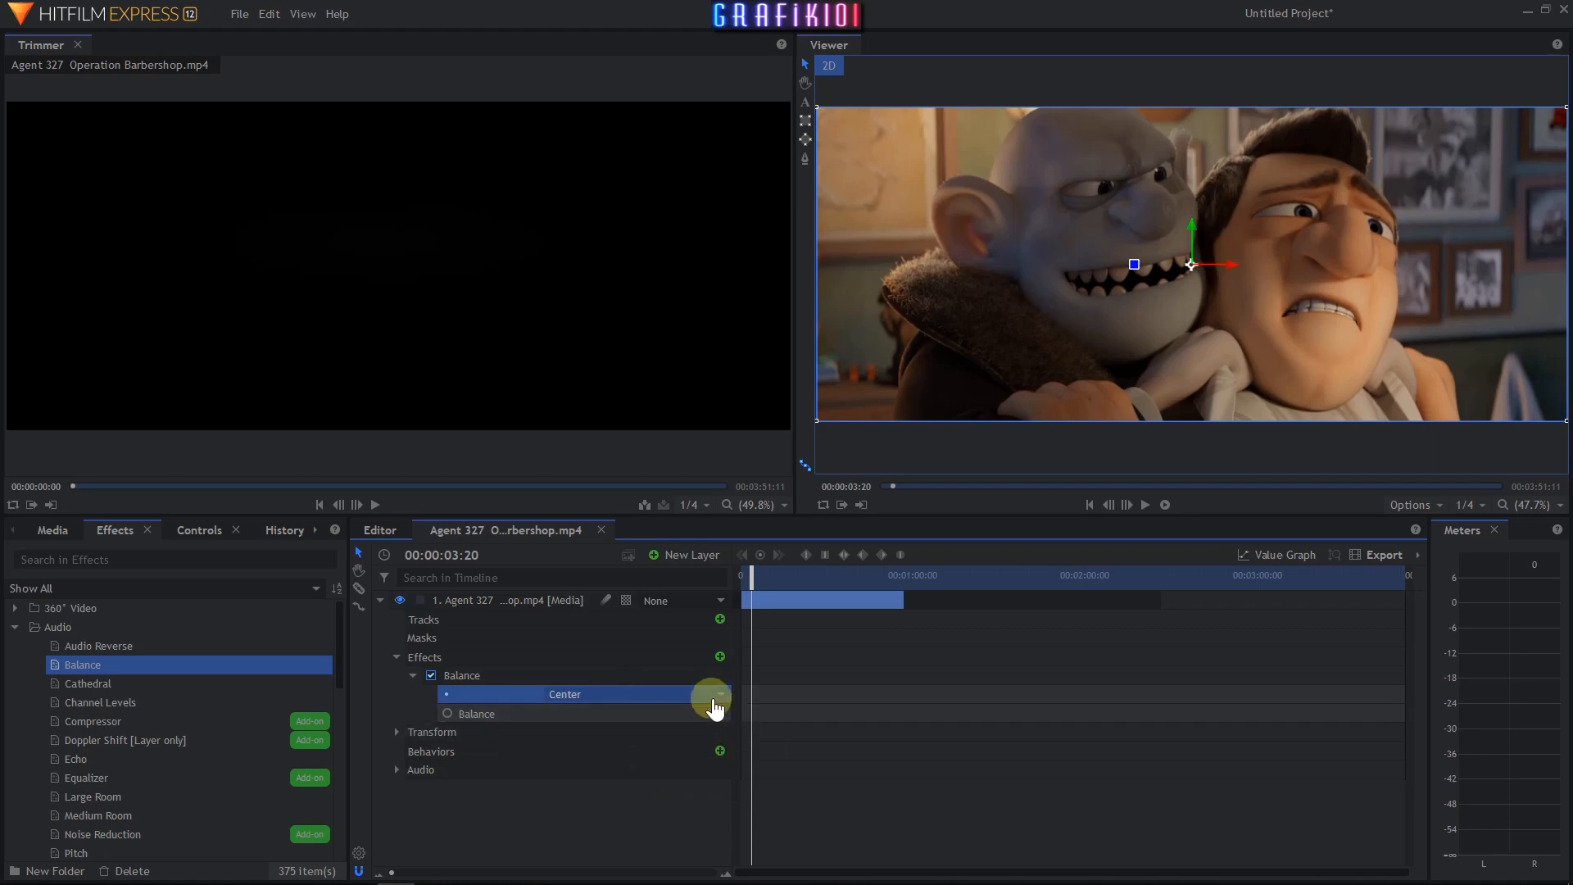
pyautogui.click(713, 695)
pyautogui.click(649, 760)
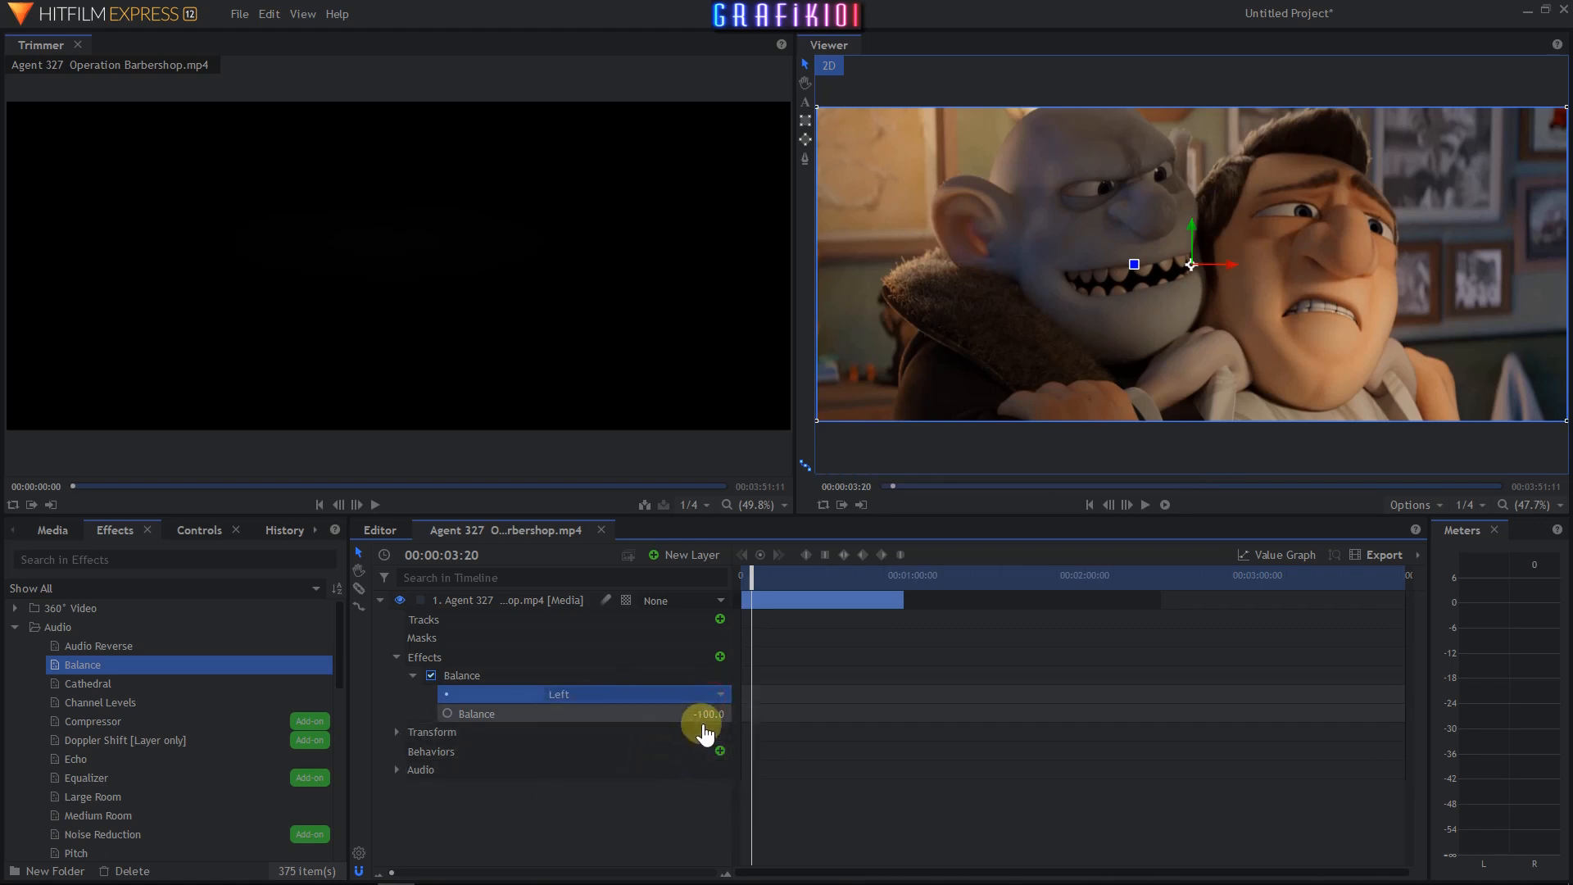
pyautogui.click(712, 701)
pyautogui.click(627, 777)
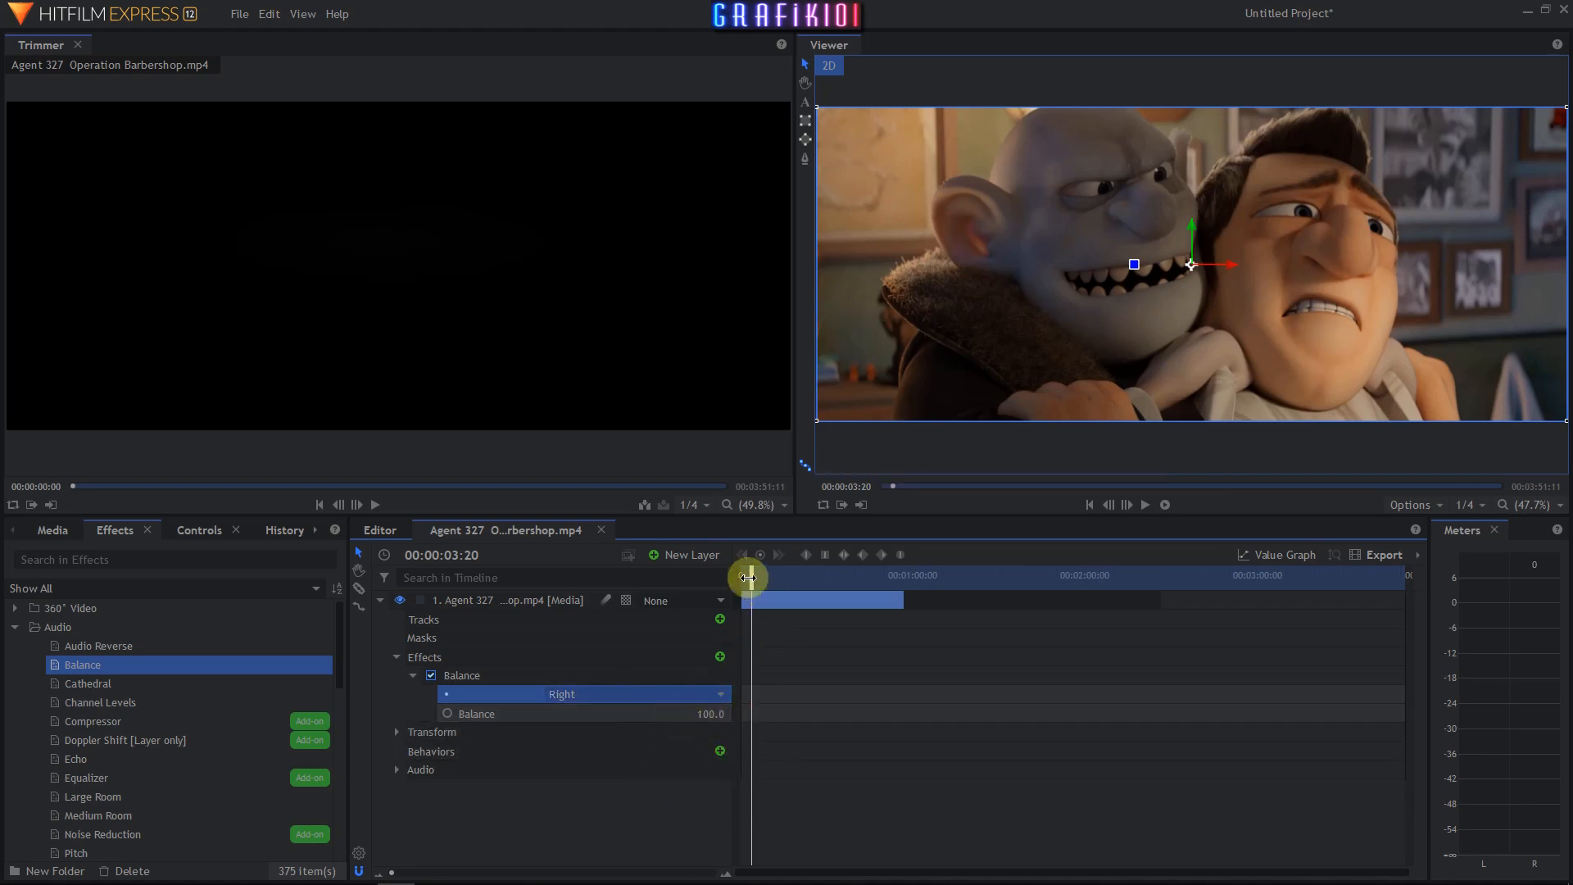
# - Keyframe the Balance value at 100 at the start and at -100 at 00:00:05:03
pyautogui.moveTo(748, 578); pyautogui.dragTo(732, 579)
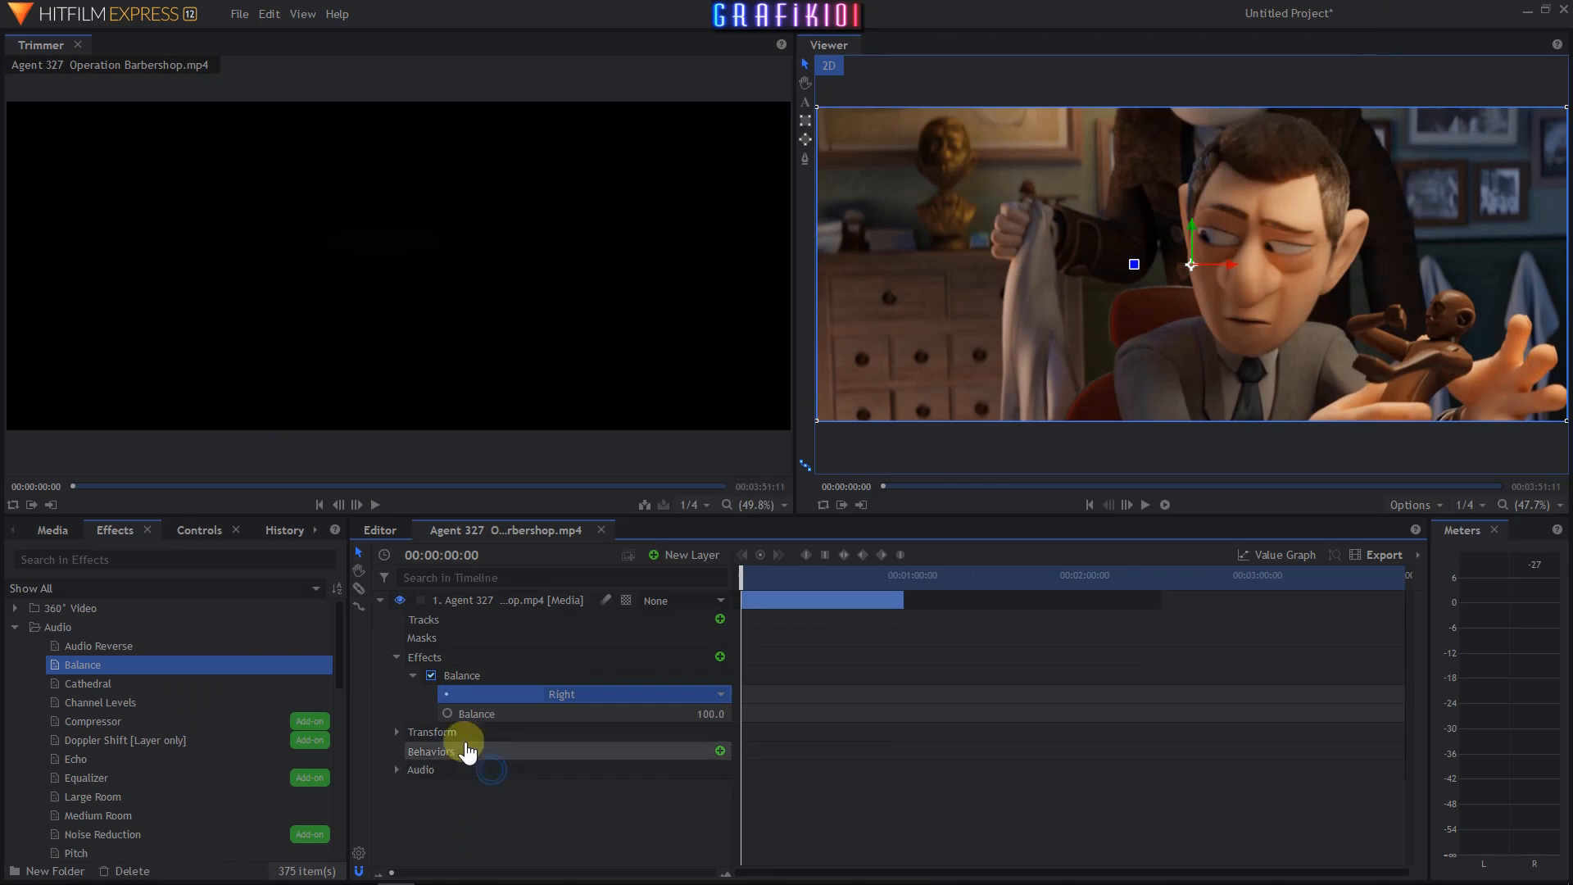
pyautogui.click(448, 714)
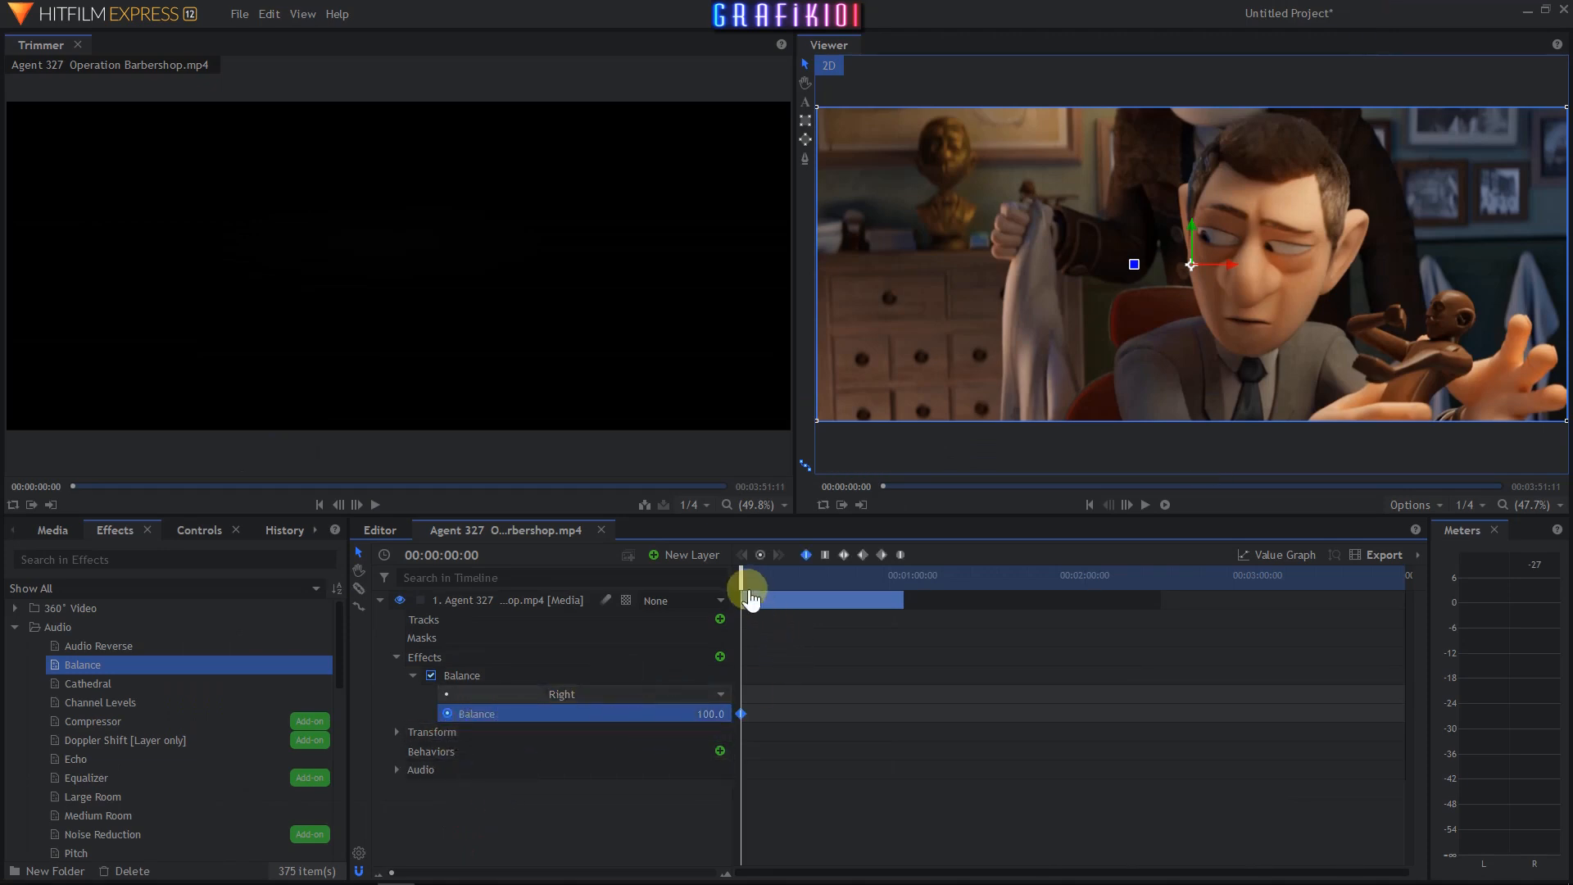
pyautogui.moveTo(750, 595); pyautogui.dragTo(757, 591)
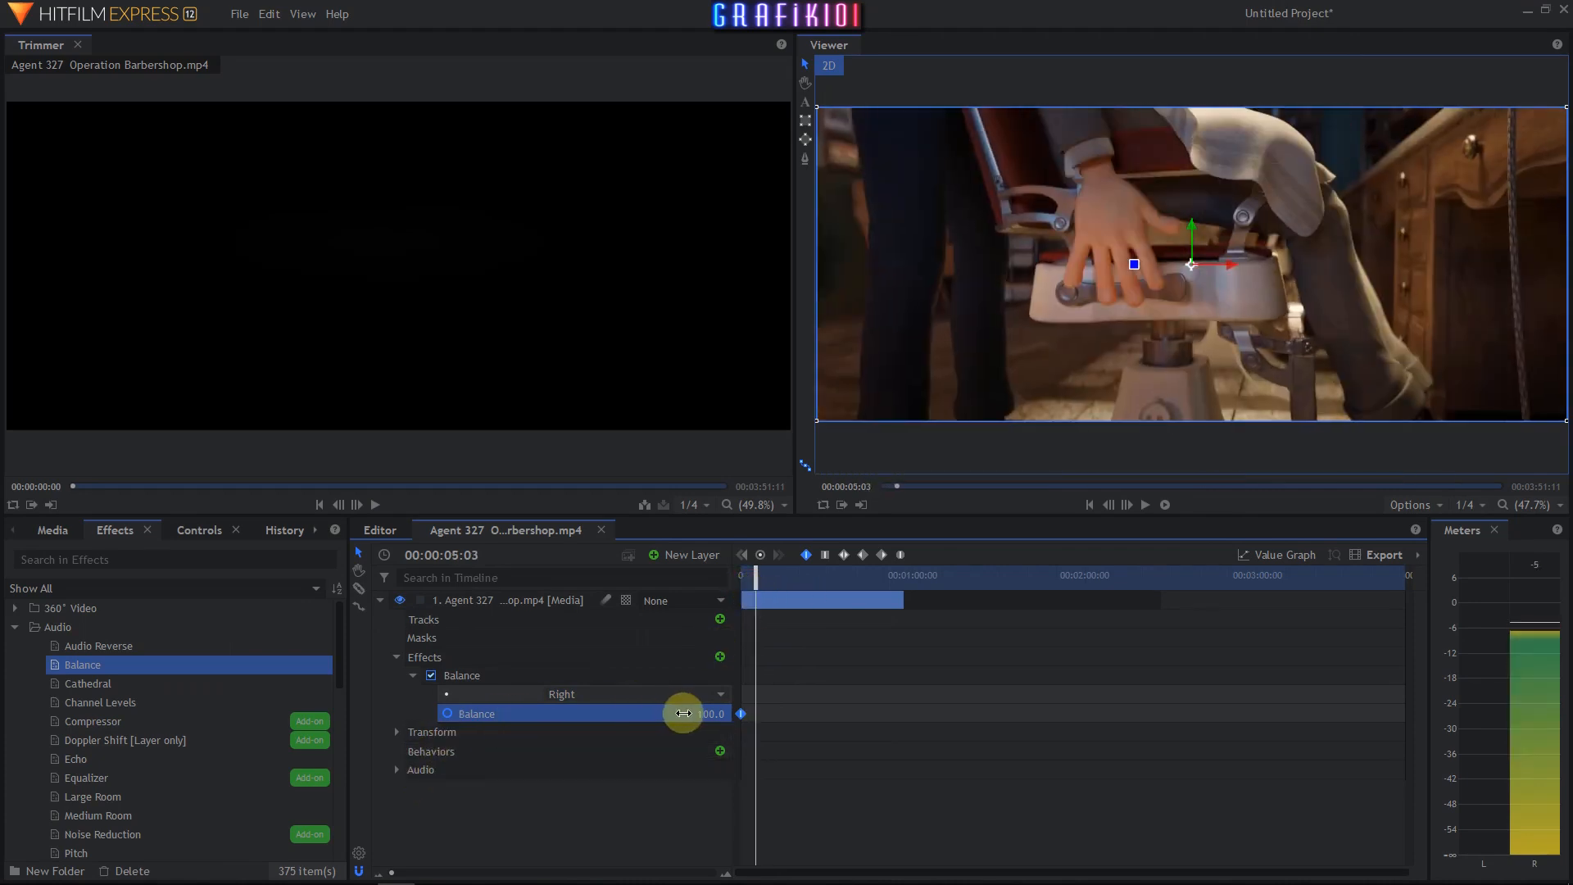
pyautogui.moveTo(681, 713); pyautogui.dragTo(683, 713)
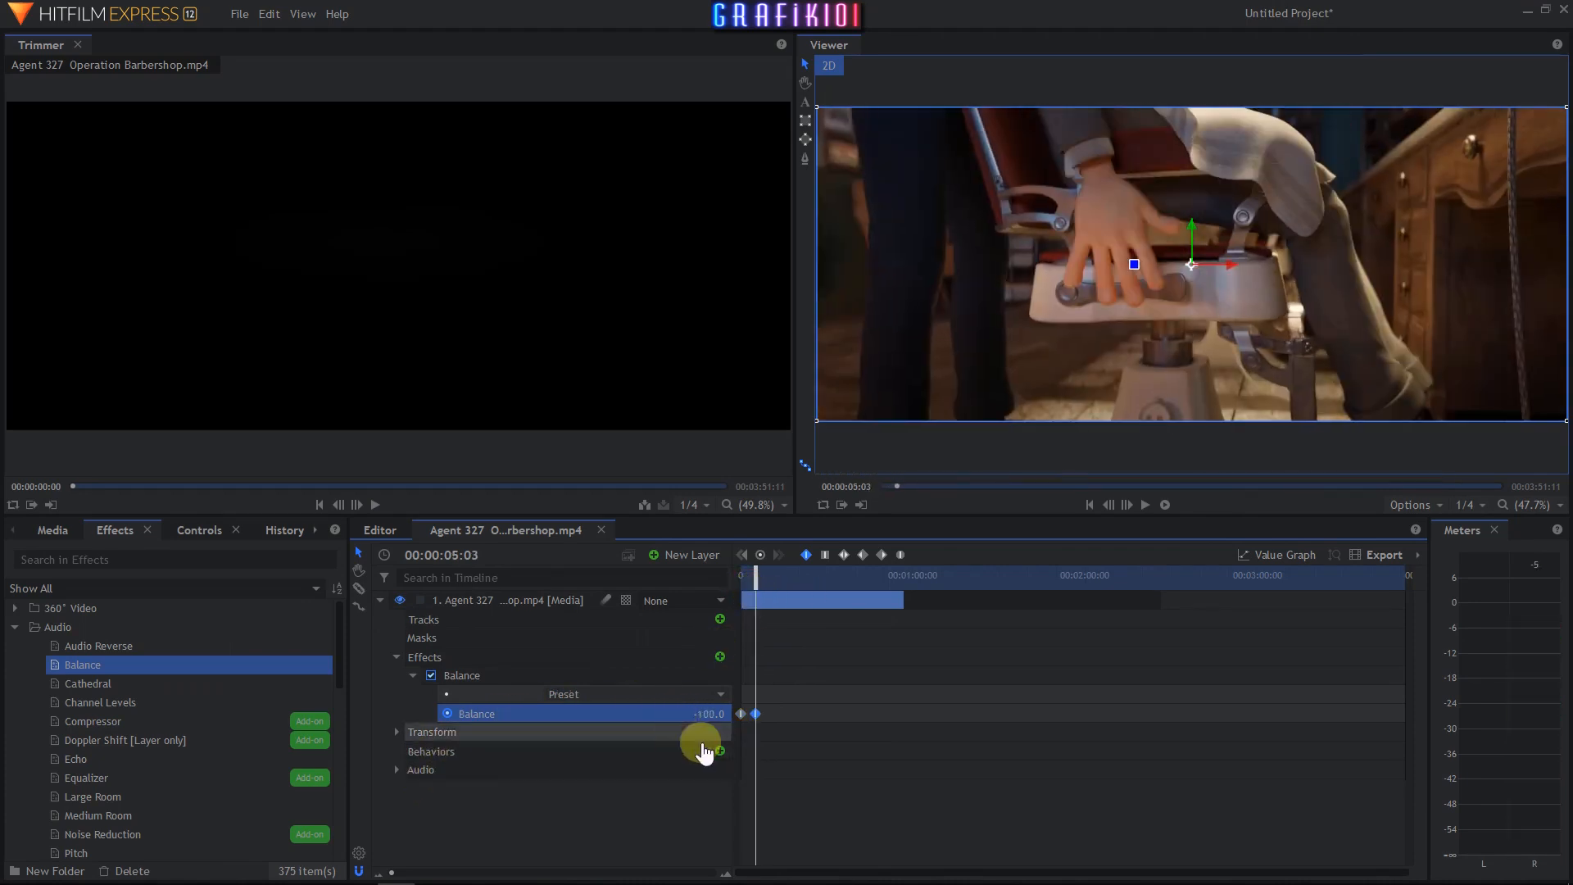
# - Play the clip from the start to hear the animated balance change
pyautogui.moveTo(761, 580); pyautogui.dragTo(692, 584)
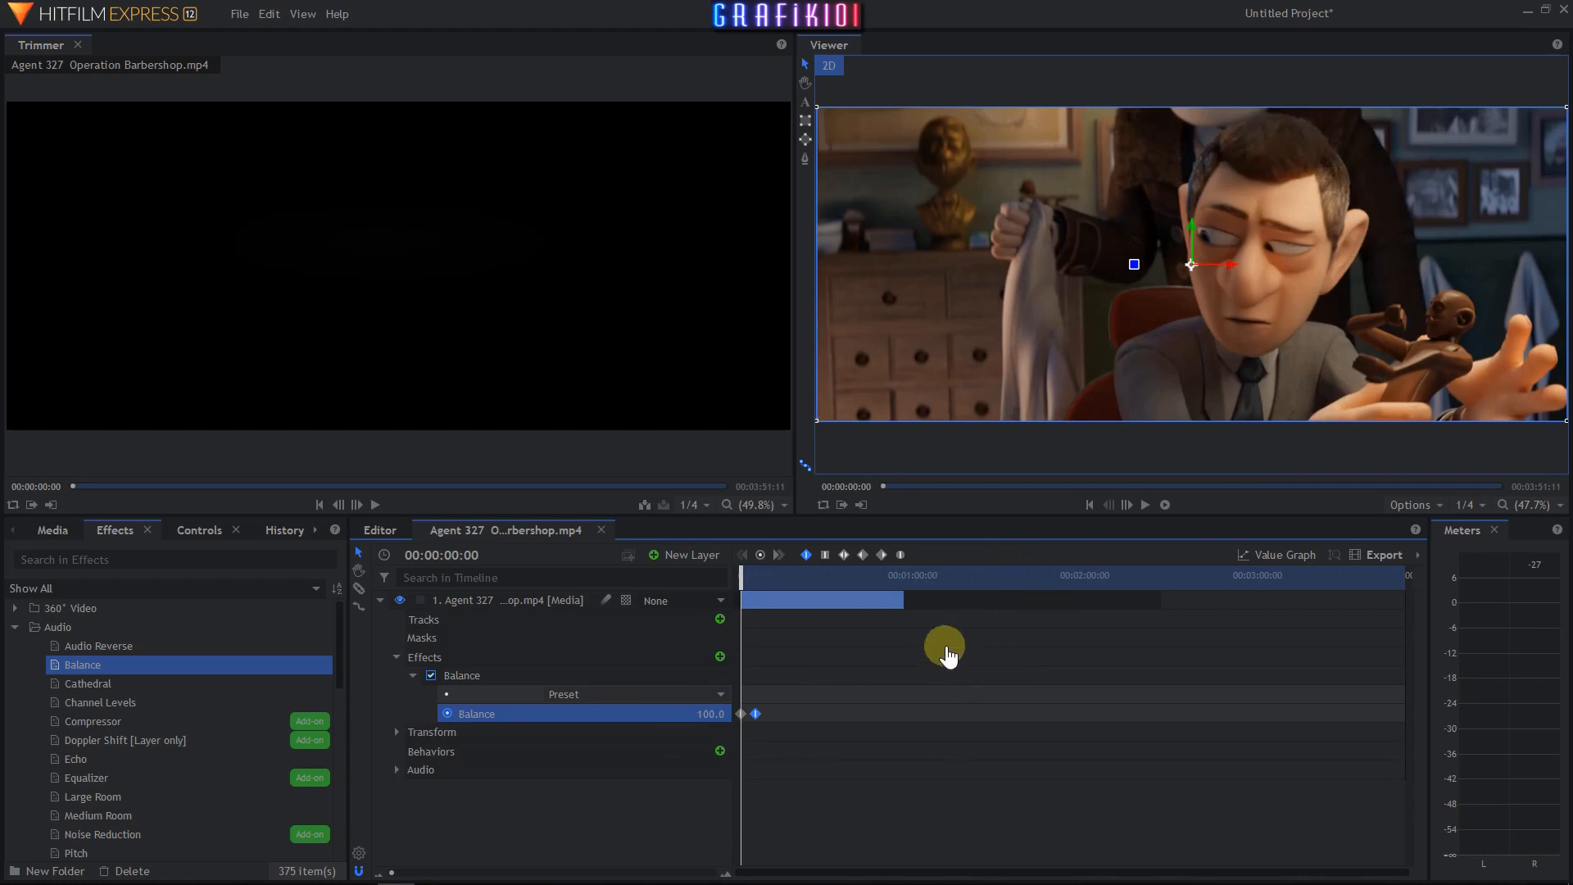
pyautogui.click(1147, 507)
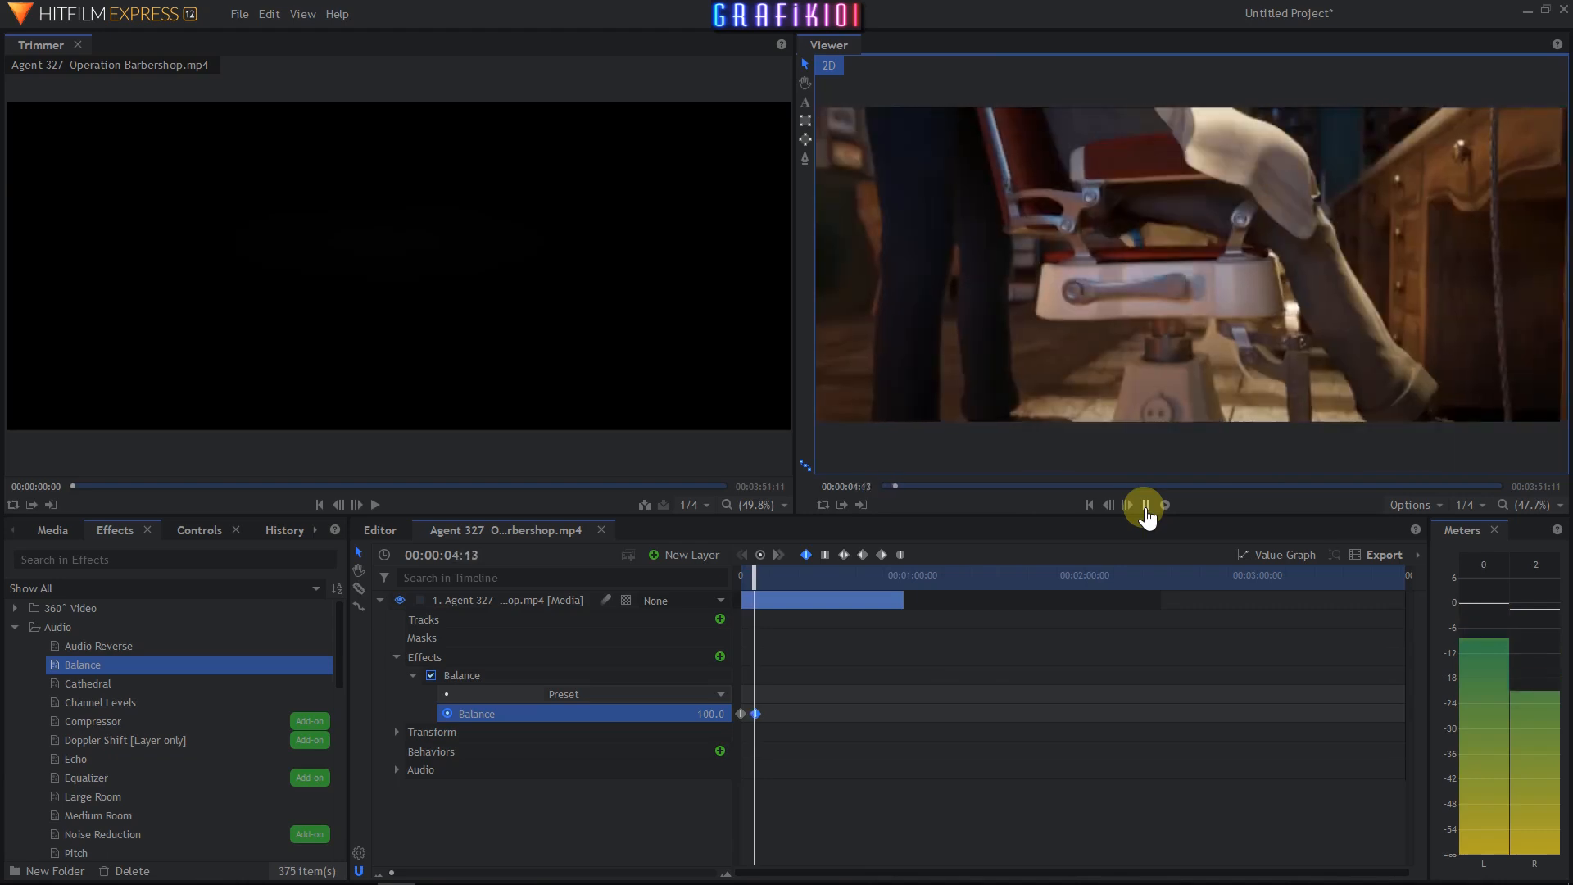
pyautogui.click(1145, 506)
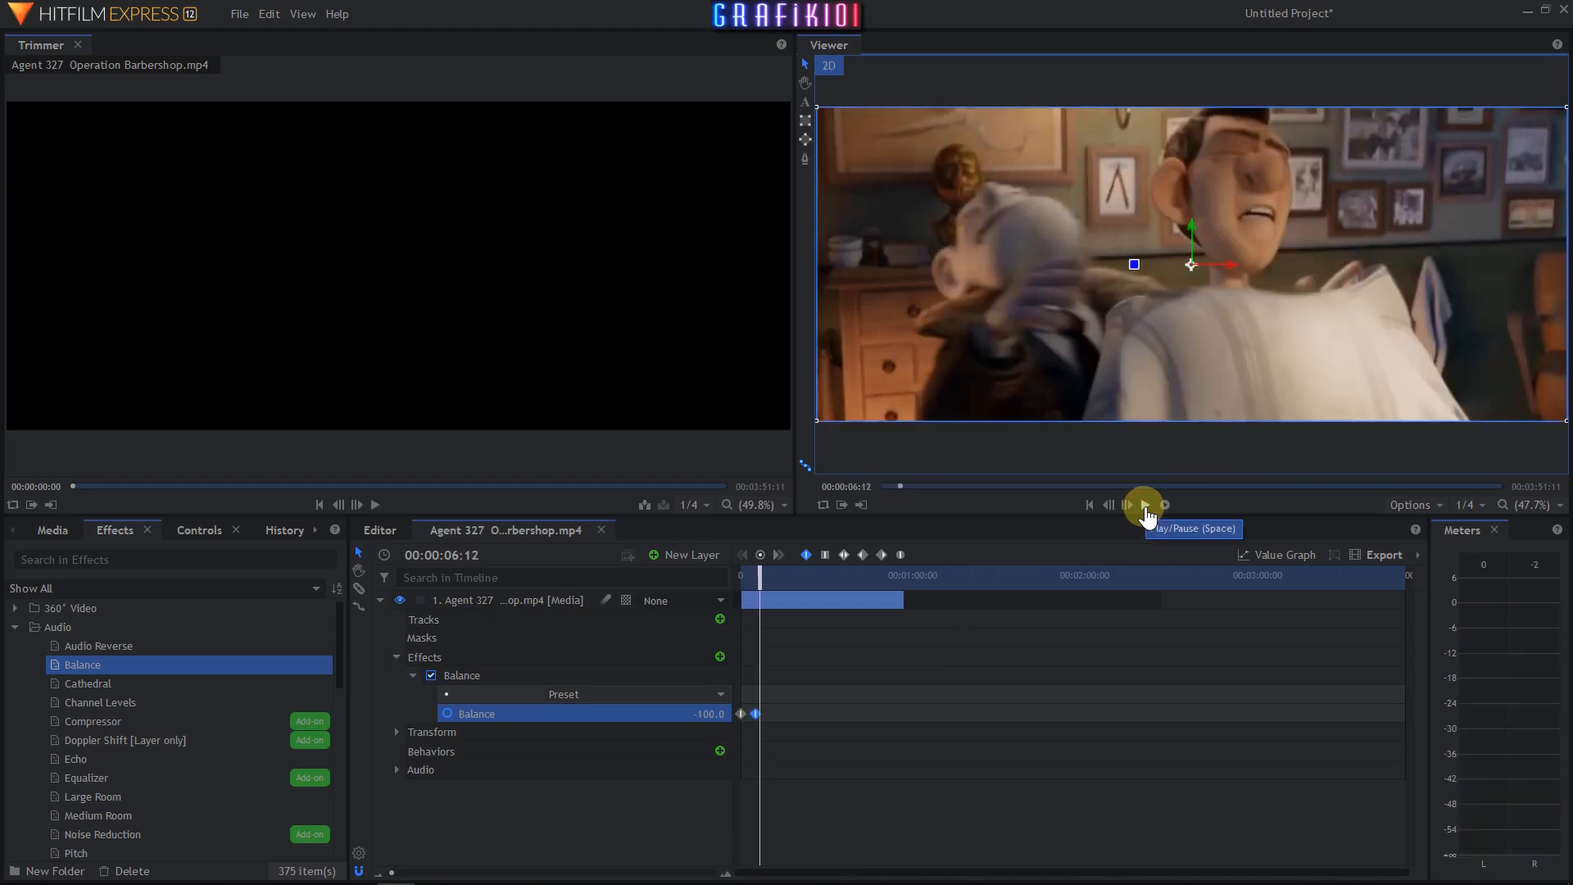
pyautogui.click(1145, 506)
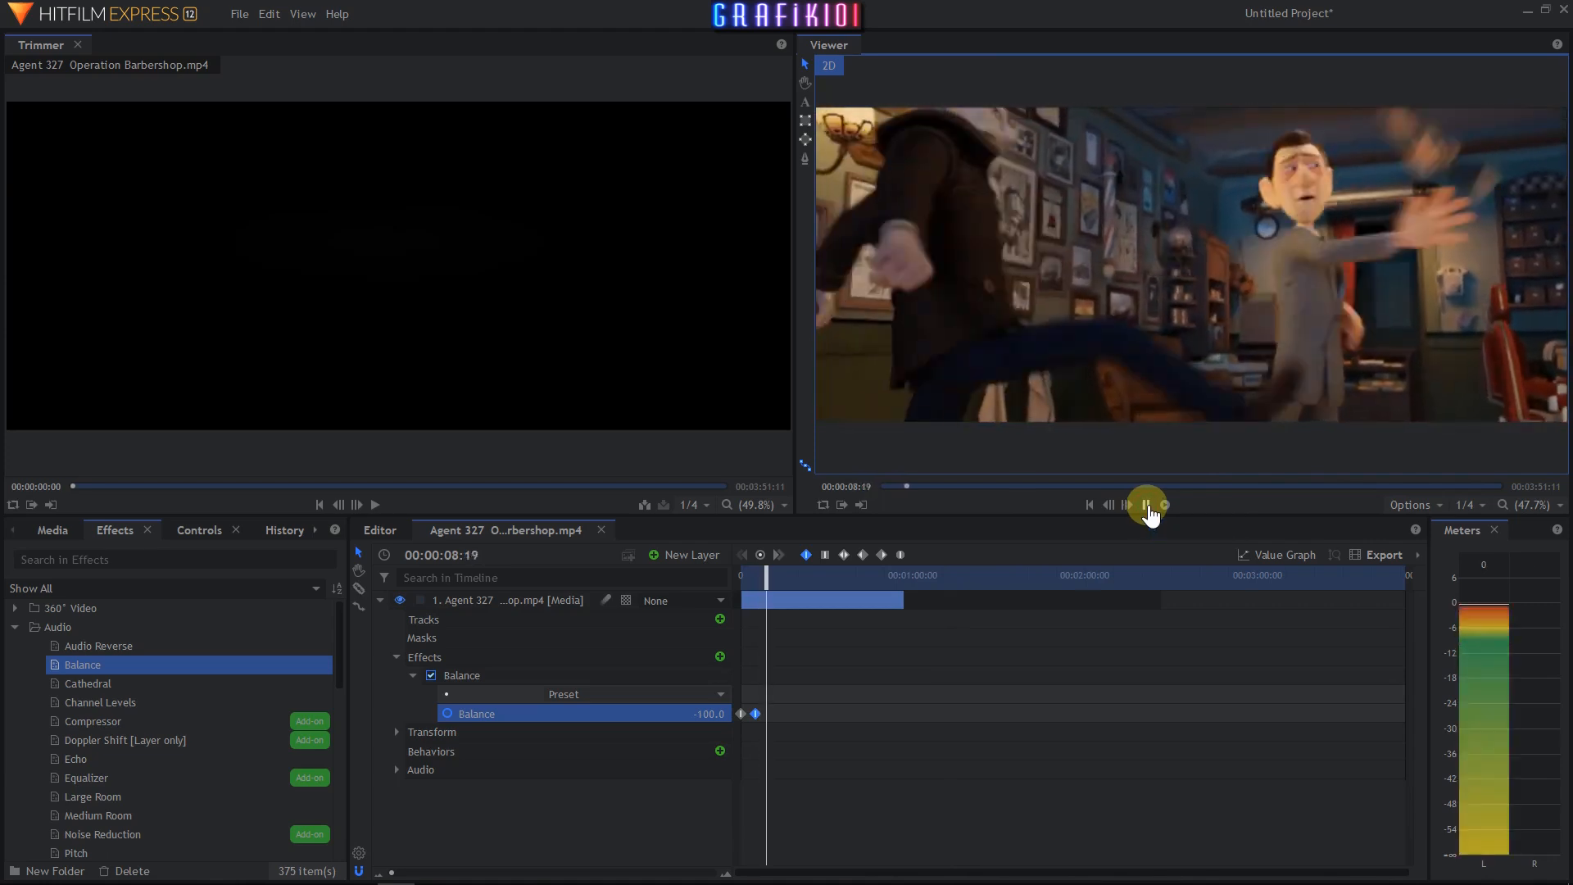
pyautogui.click(1147, 507)
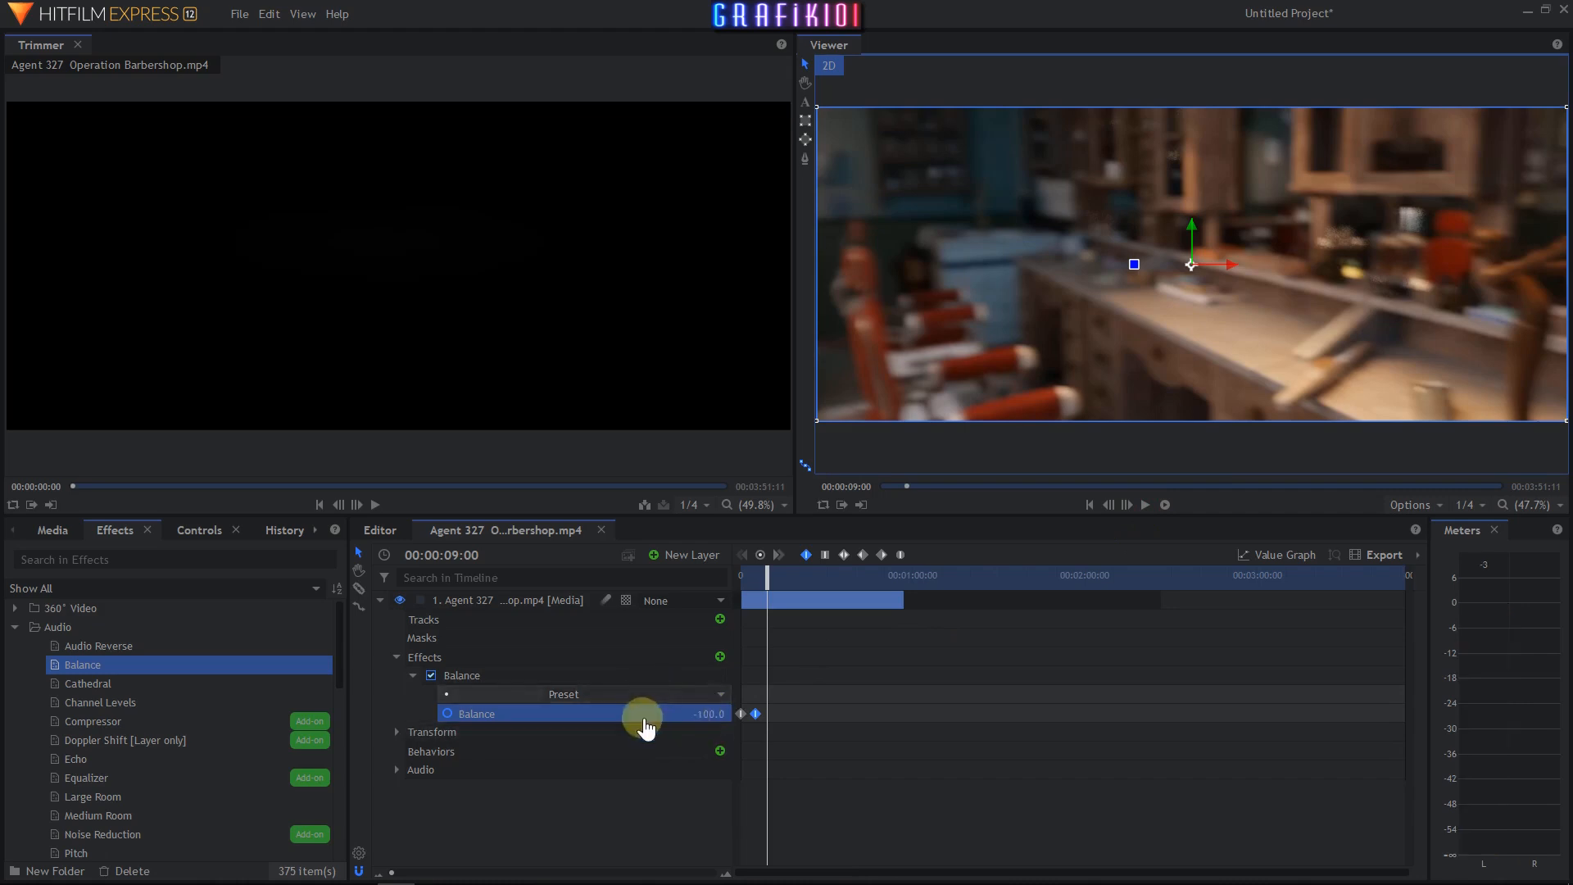
# - Set the Balance preset to Center and then Left at 00:00:09:00
pyautogui.click(714, 702)
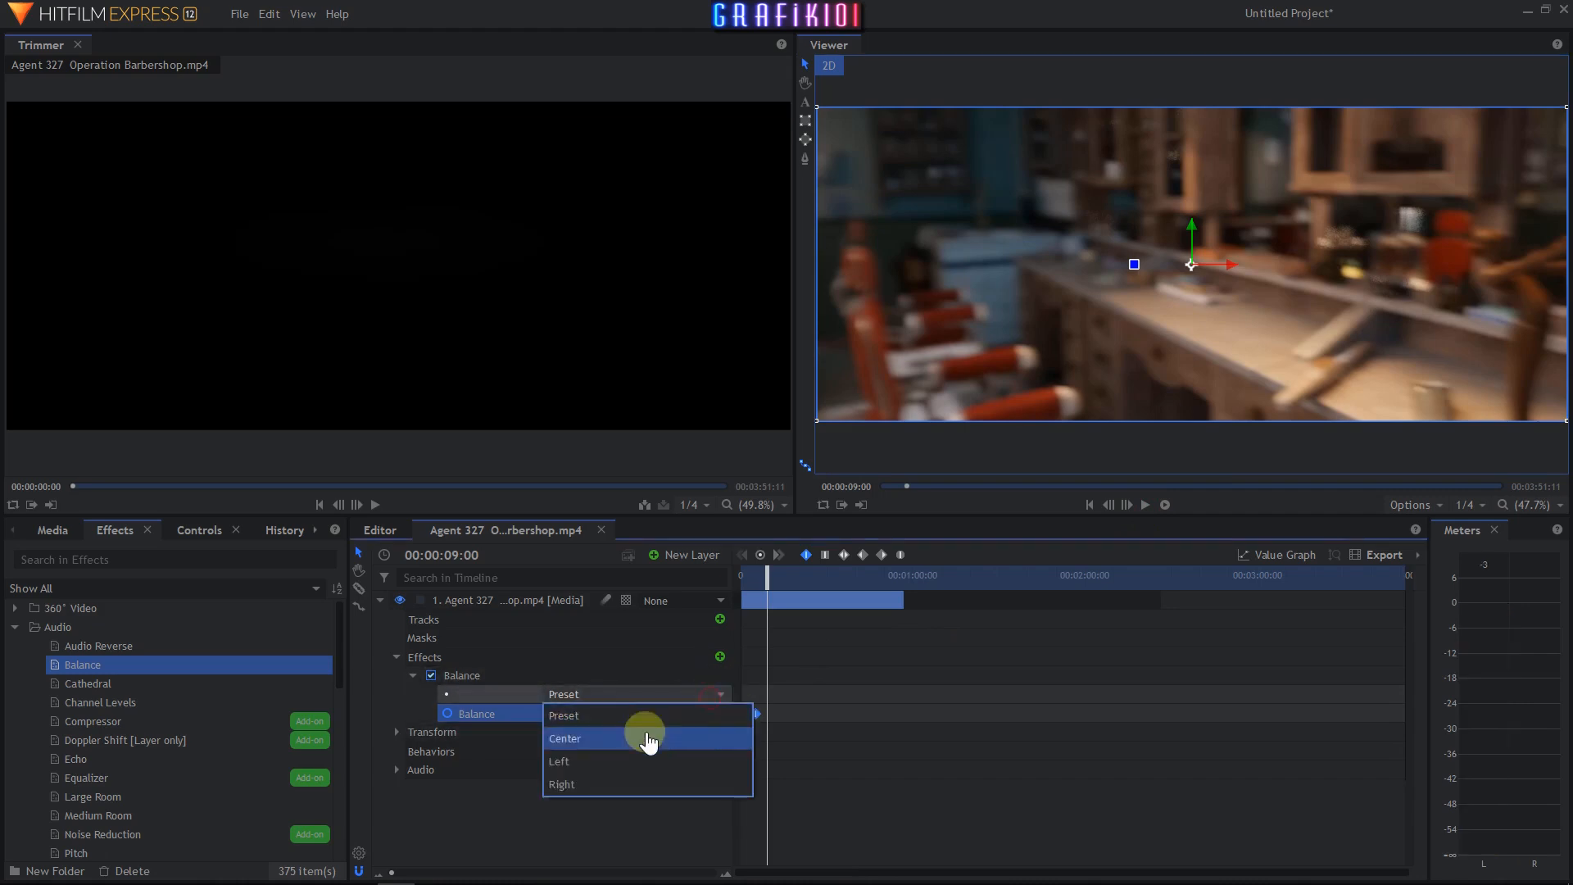
pyautogui.click(649, 737)
pyautogui.click(688, 698)
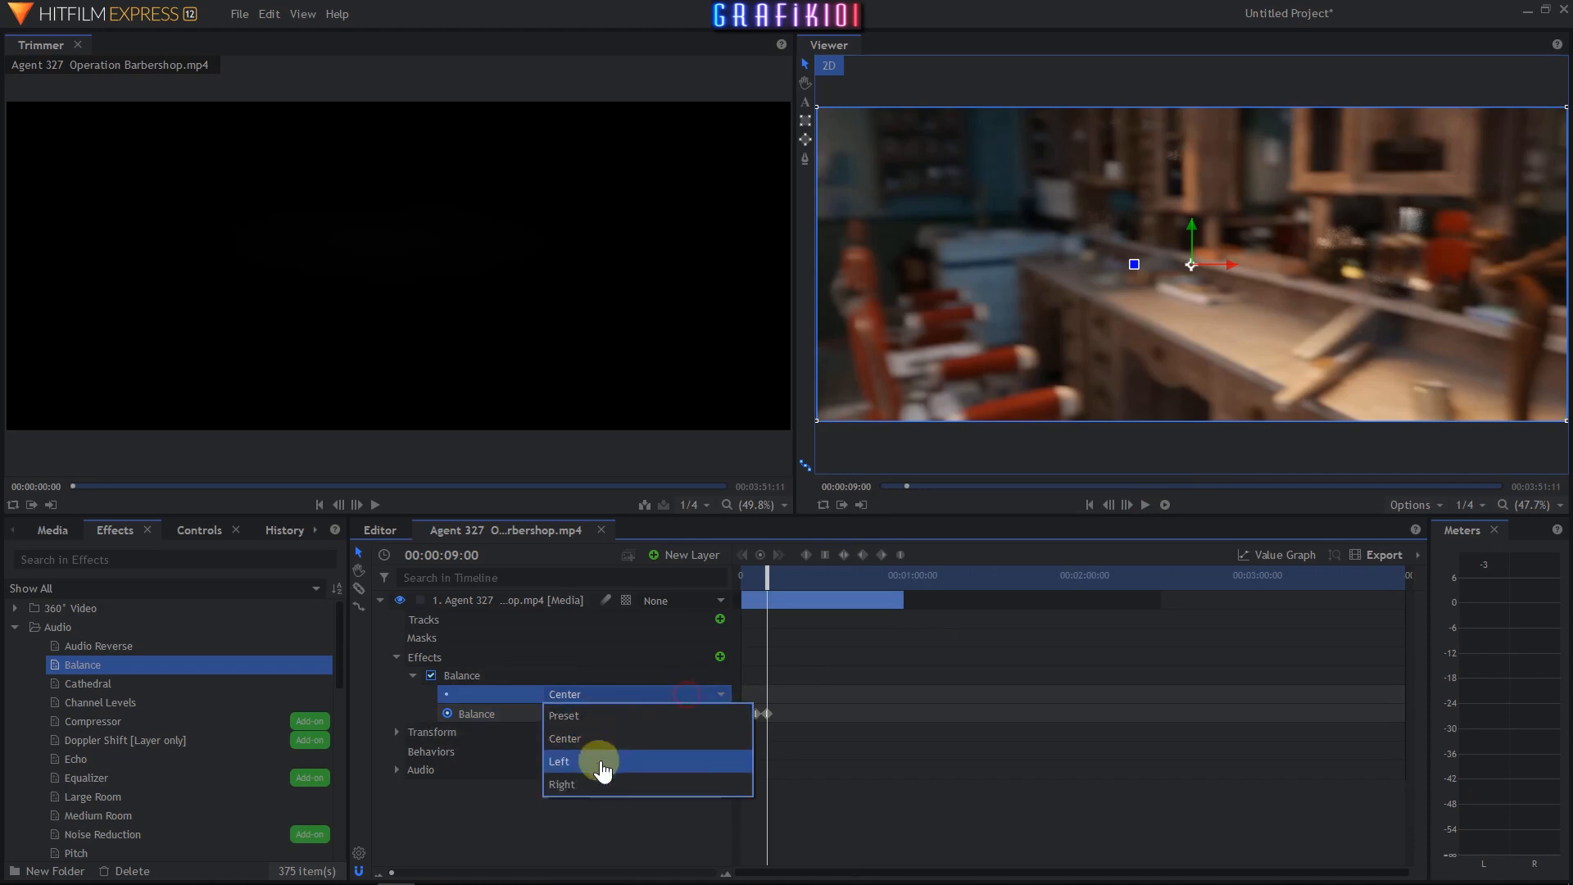
pyautogui.click(598, 761)
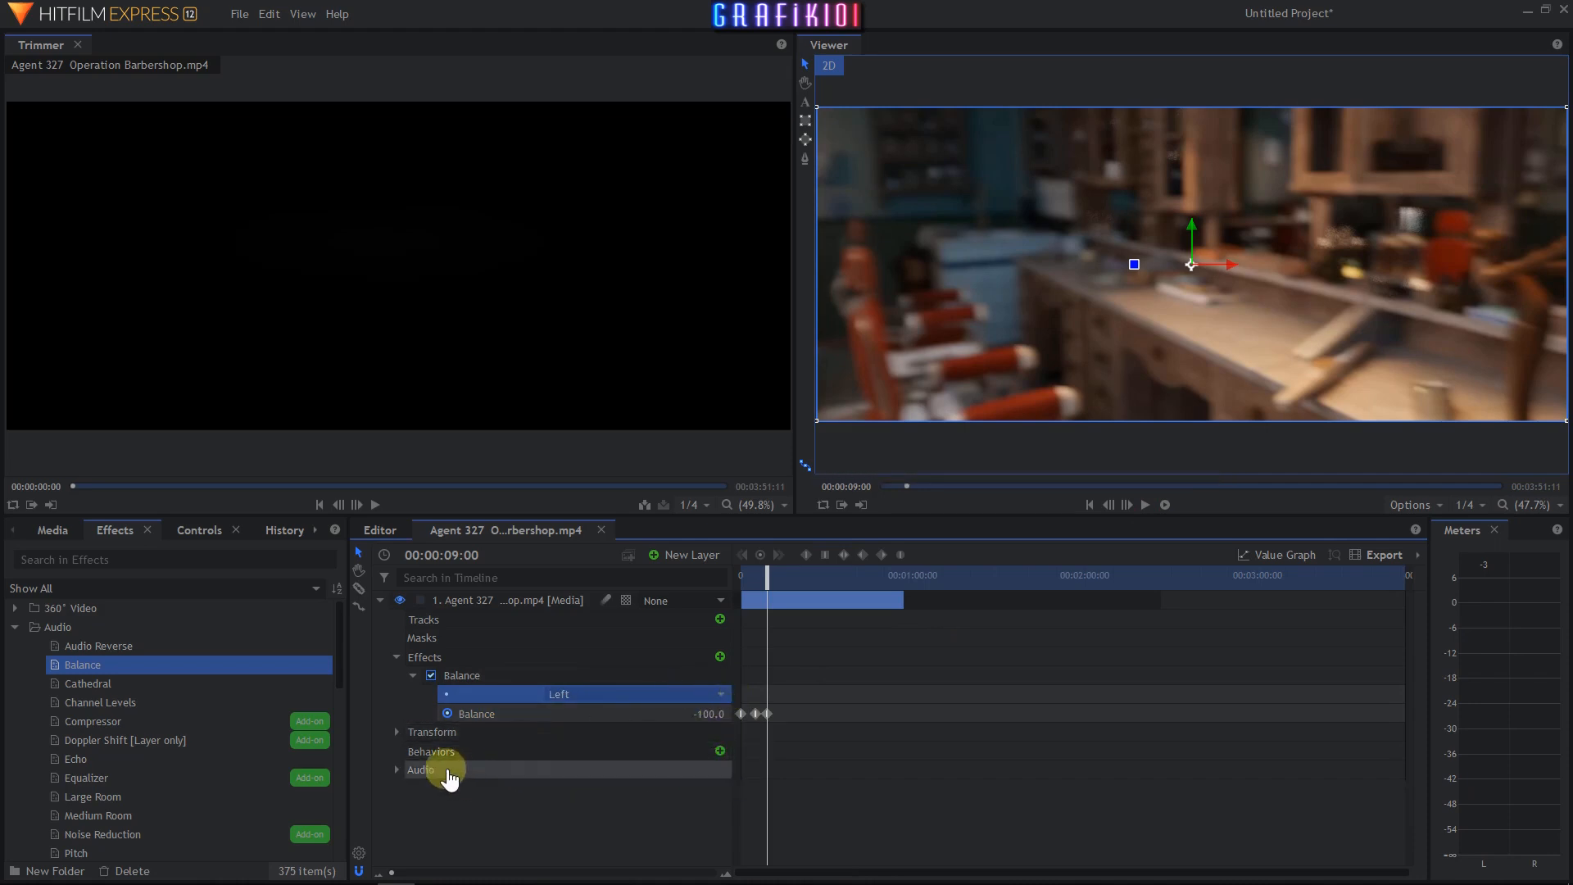
# - Delete the Balance effect from the clip layer
pyautogui.click(484, 680)
pyautogui.press('Delete')
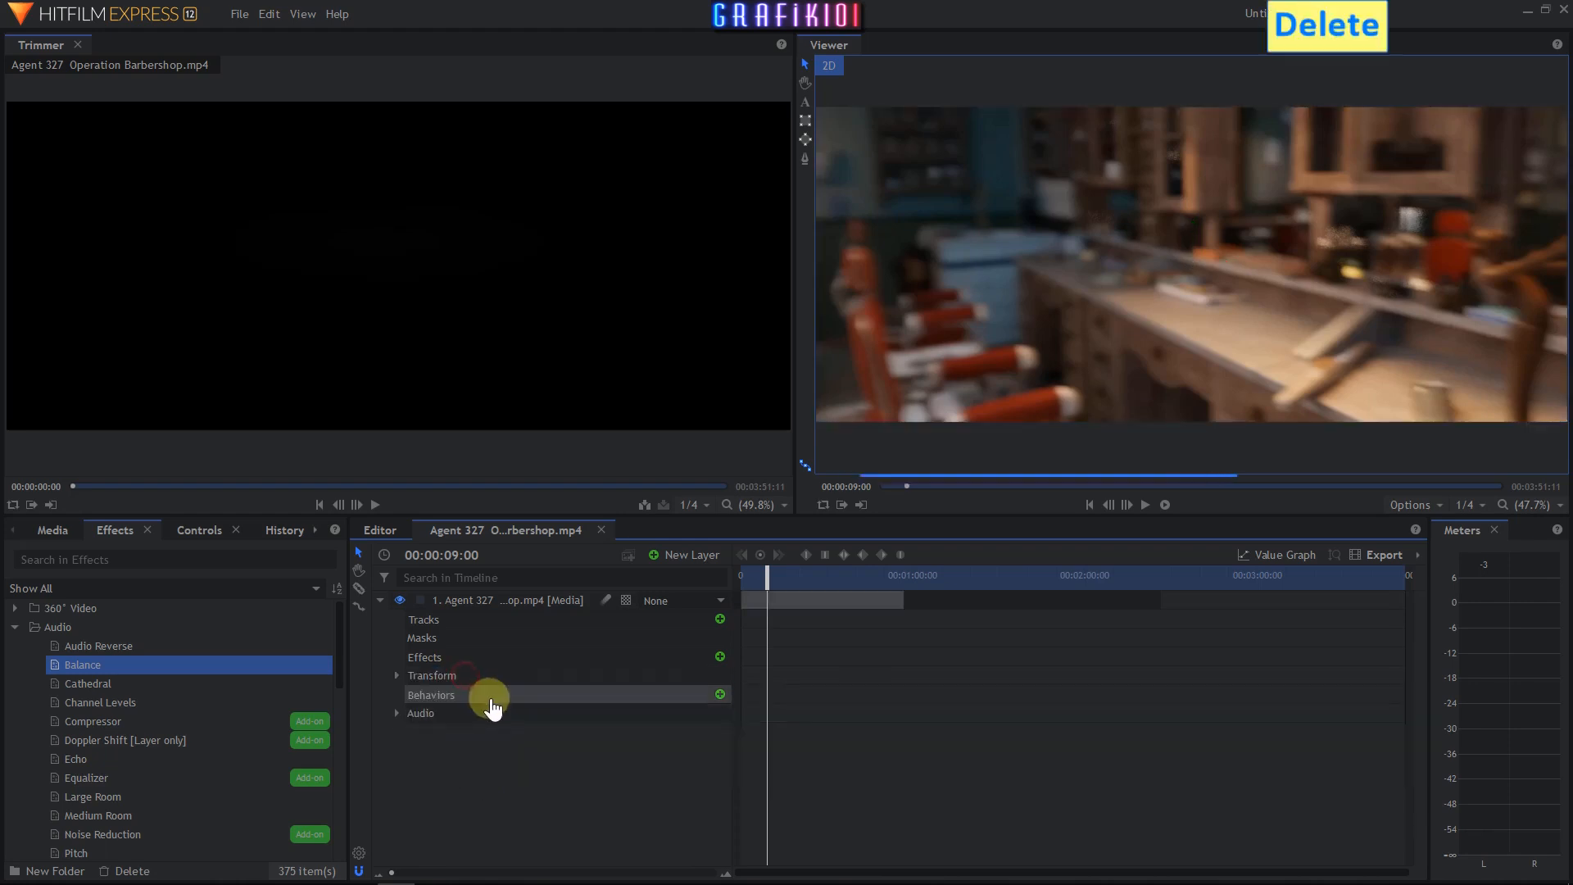
# - Apply the Cathedral audio effect to the clip layer and play the clip from the start
pyautogui.moveTo(752, 579); pyautogui.dragTo(741, 578)
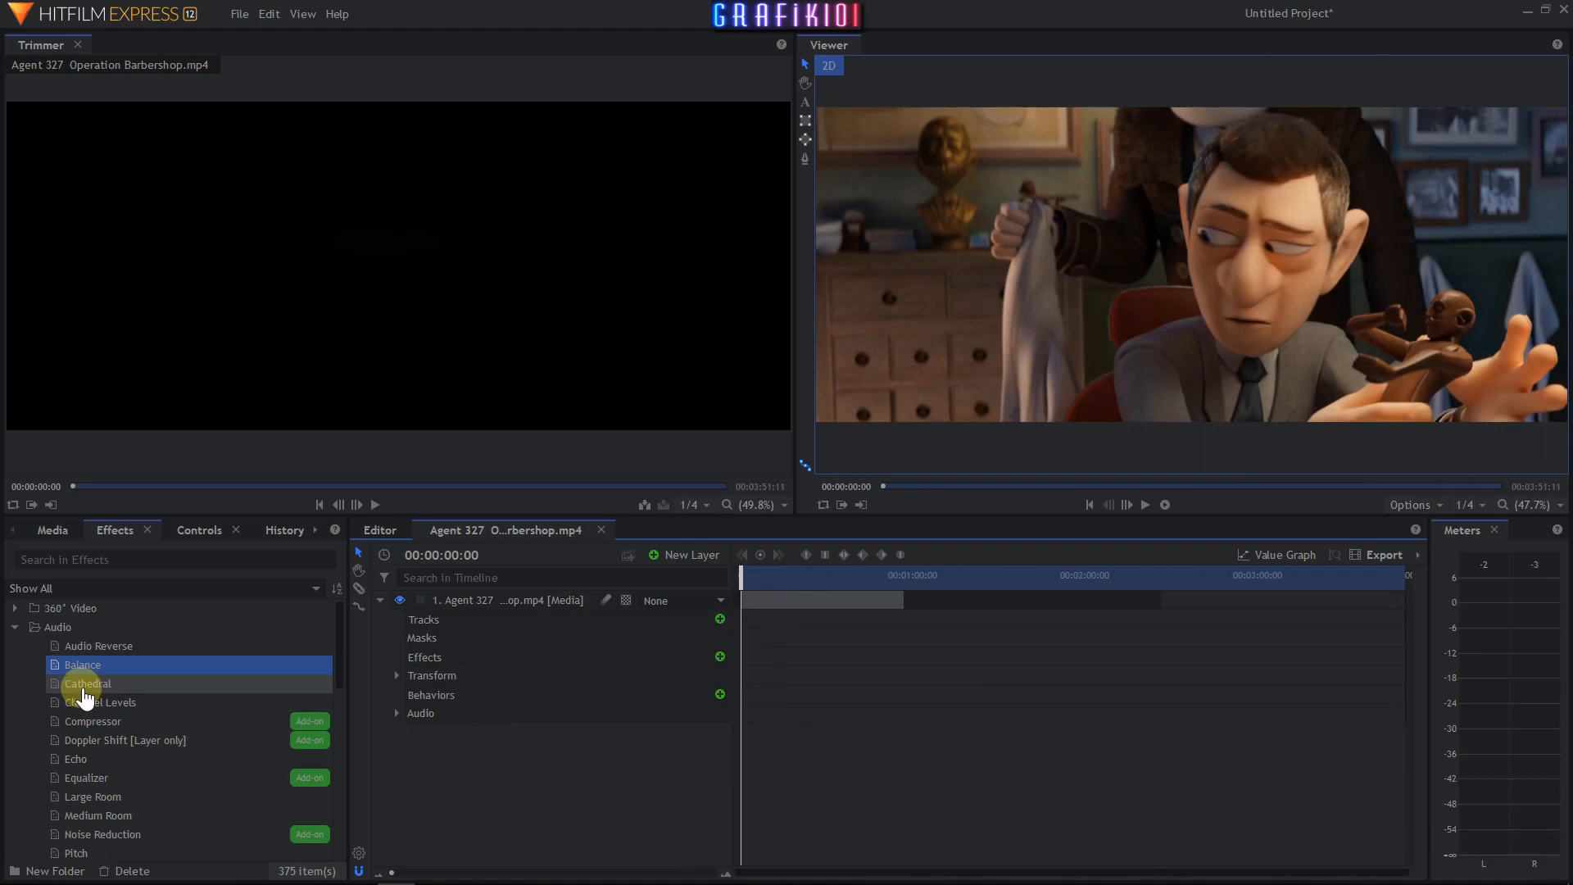
pyautogui.moveTo(85, 695); pyautogui.dragTo(102, 701)
pyautogui.moveTo(429, 667); pyautogui.dragTo(426, 656)
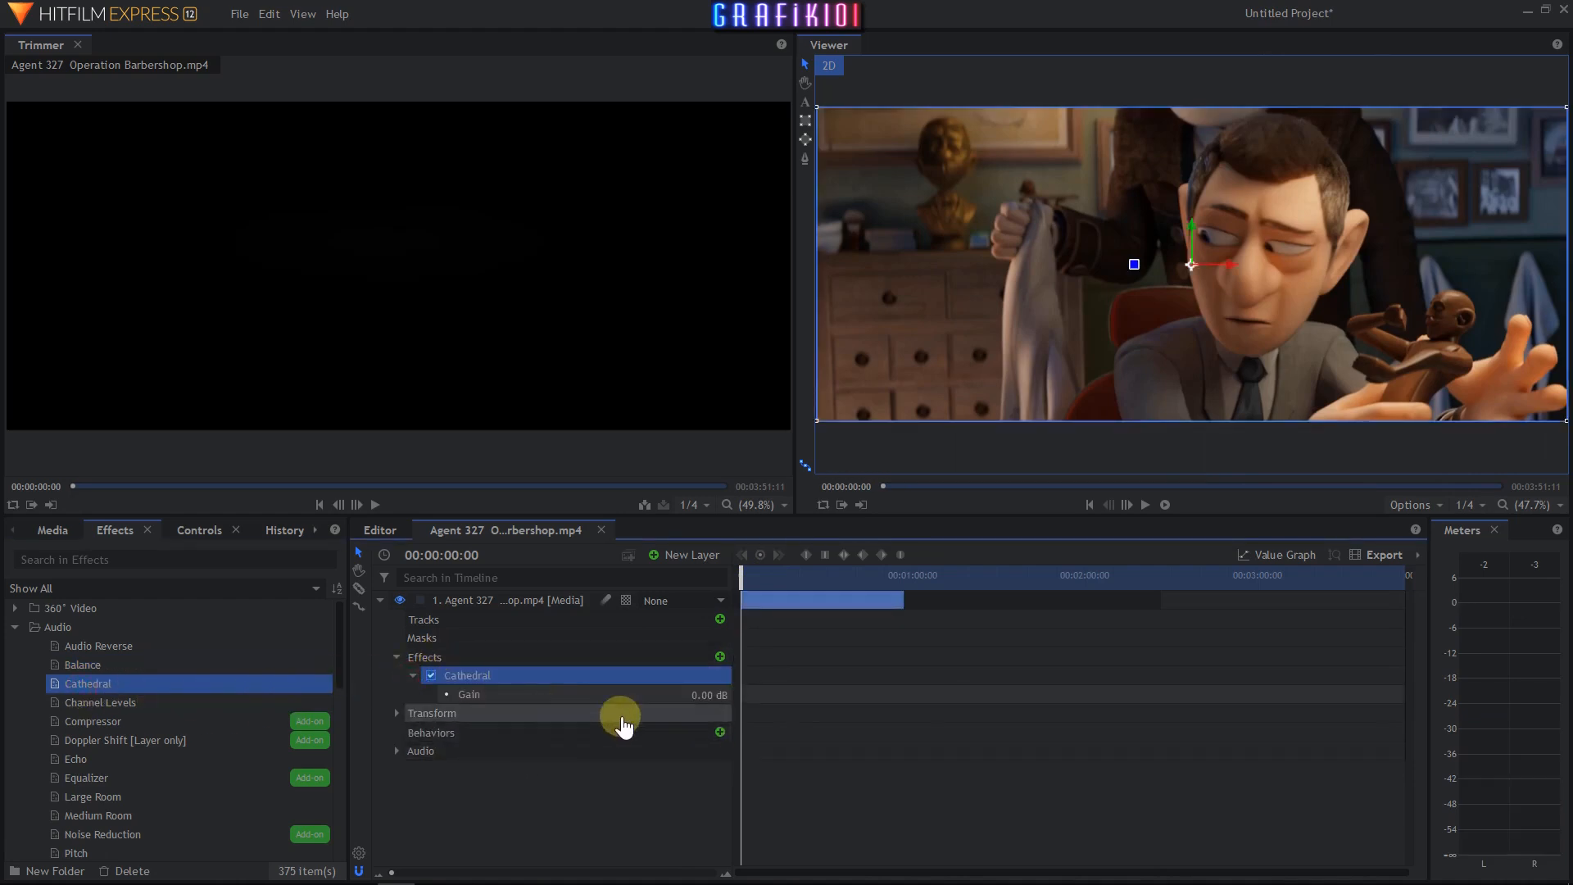
pyautogui.click(1146, 514)
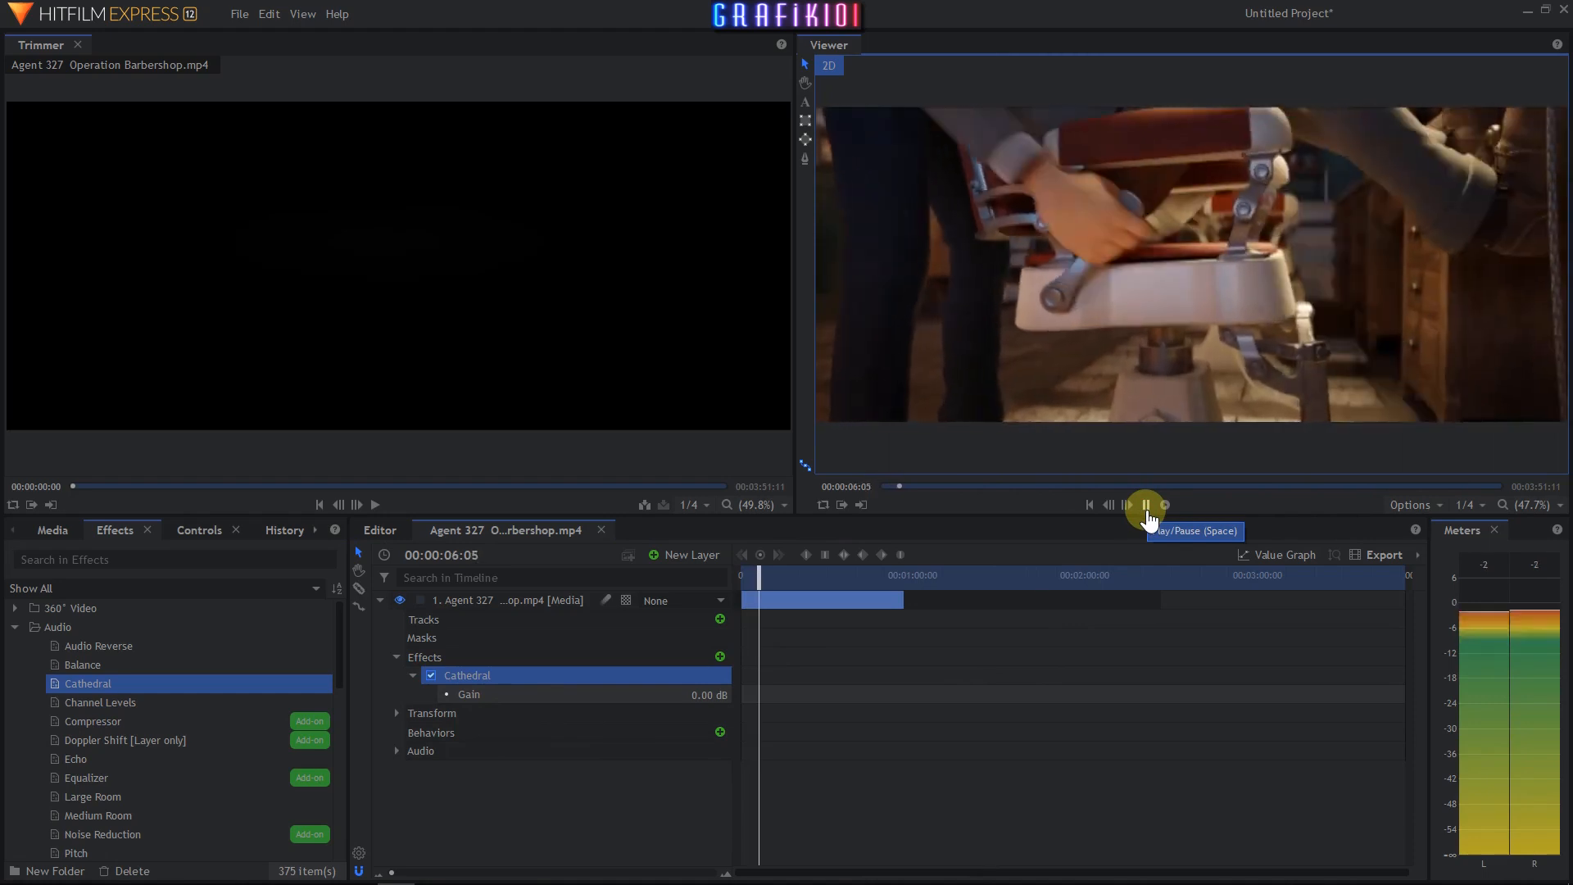
# - Set the Cathedral effect's Gain to 3.10 dB and preview the clip, returning to the start
pyautogui.click(1146, 515)
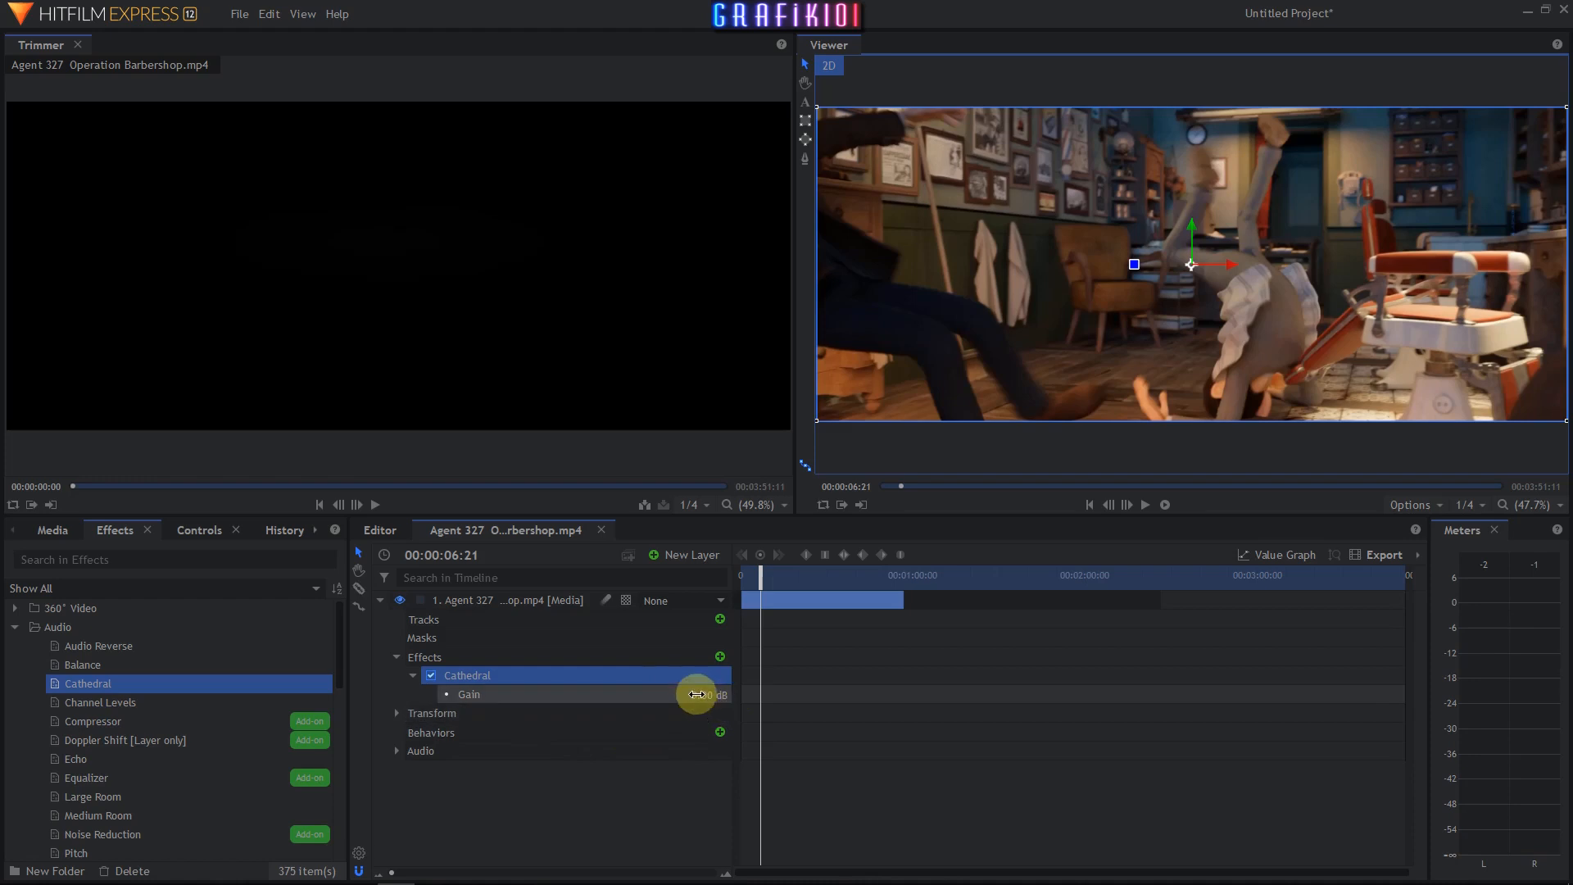
pyautogui.click(695, 698)
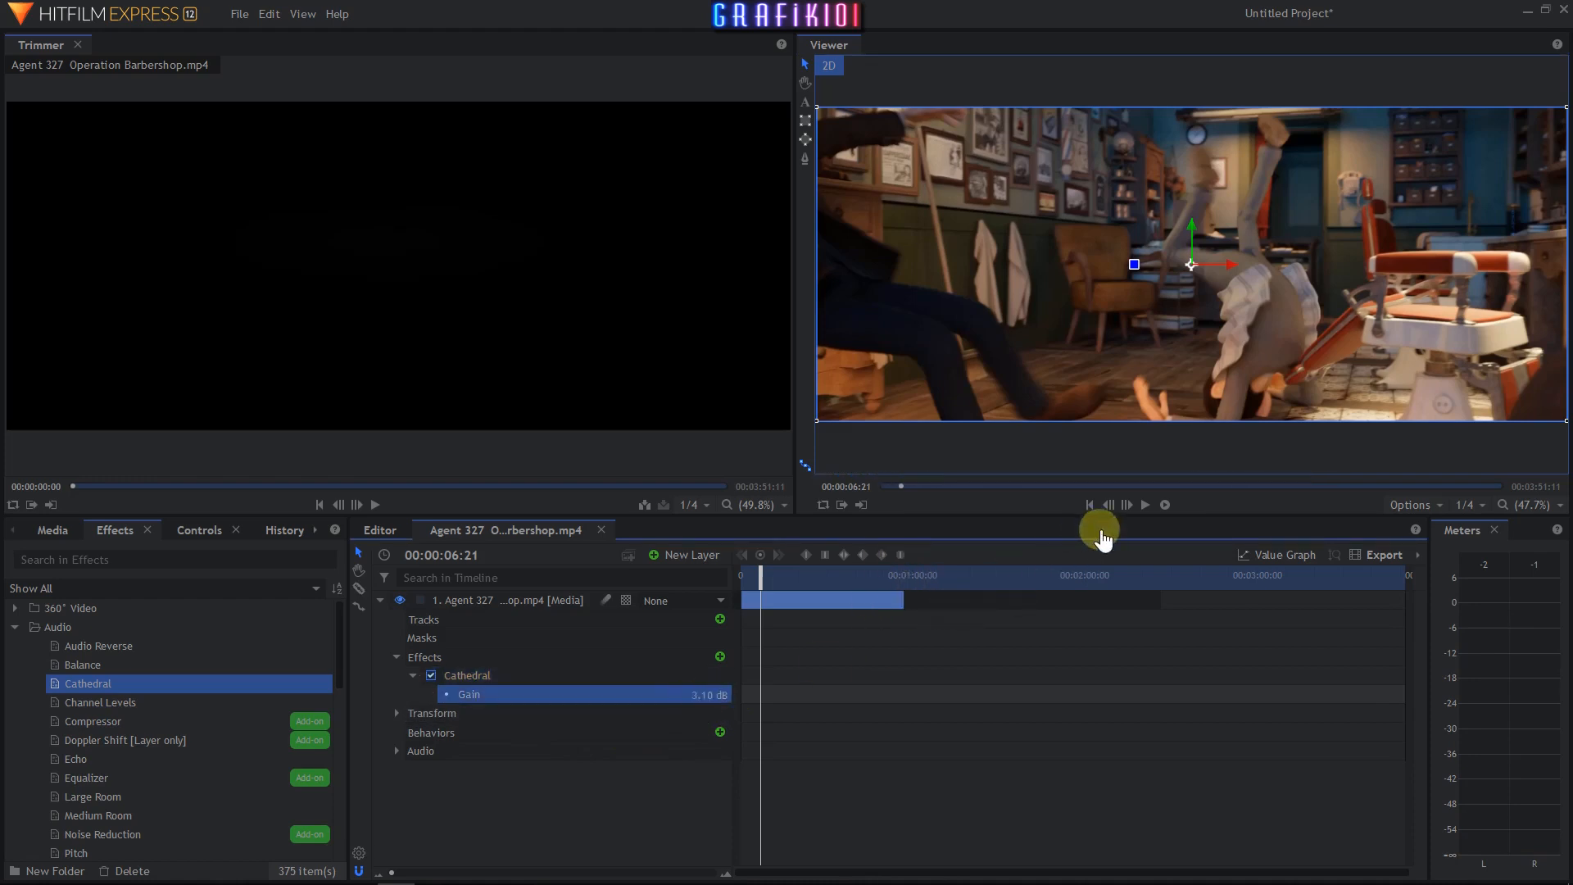
pyautogui.click(1145, 506)
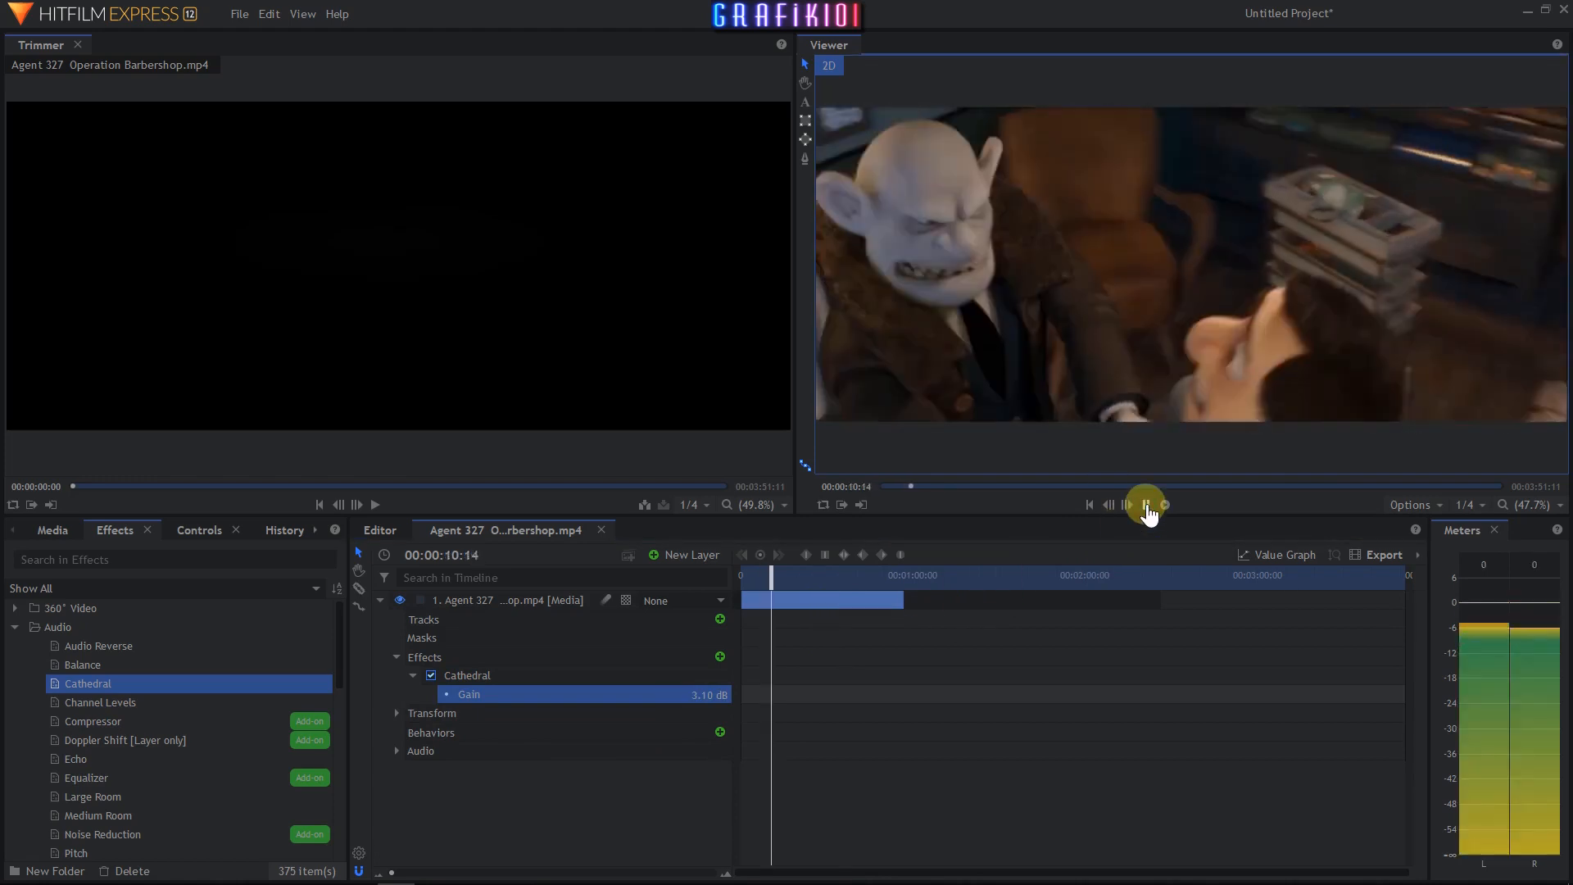
pyautogui.click(1146, 505)
pyautogui.click(1089, 505)
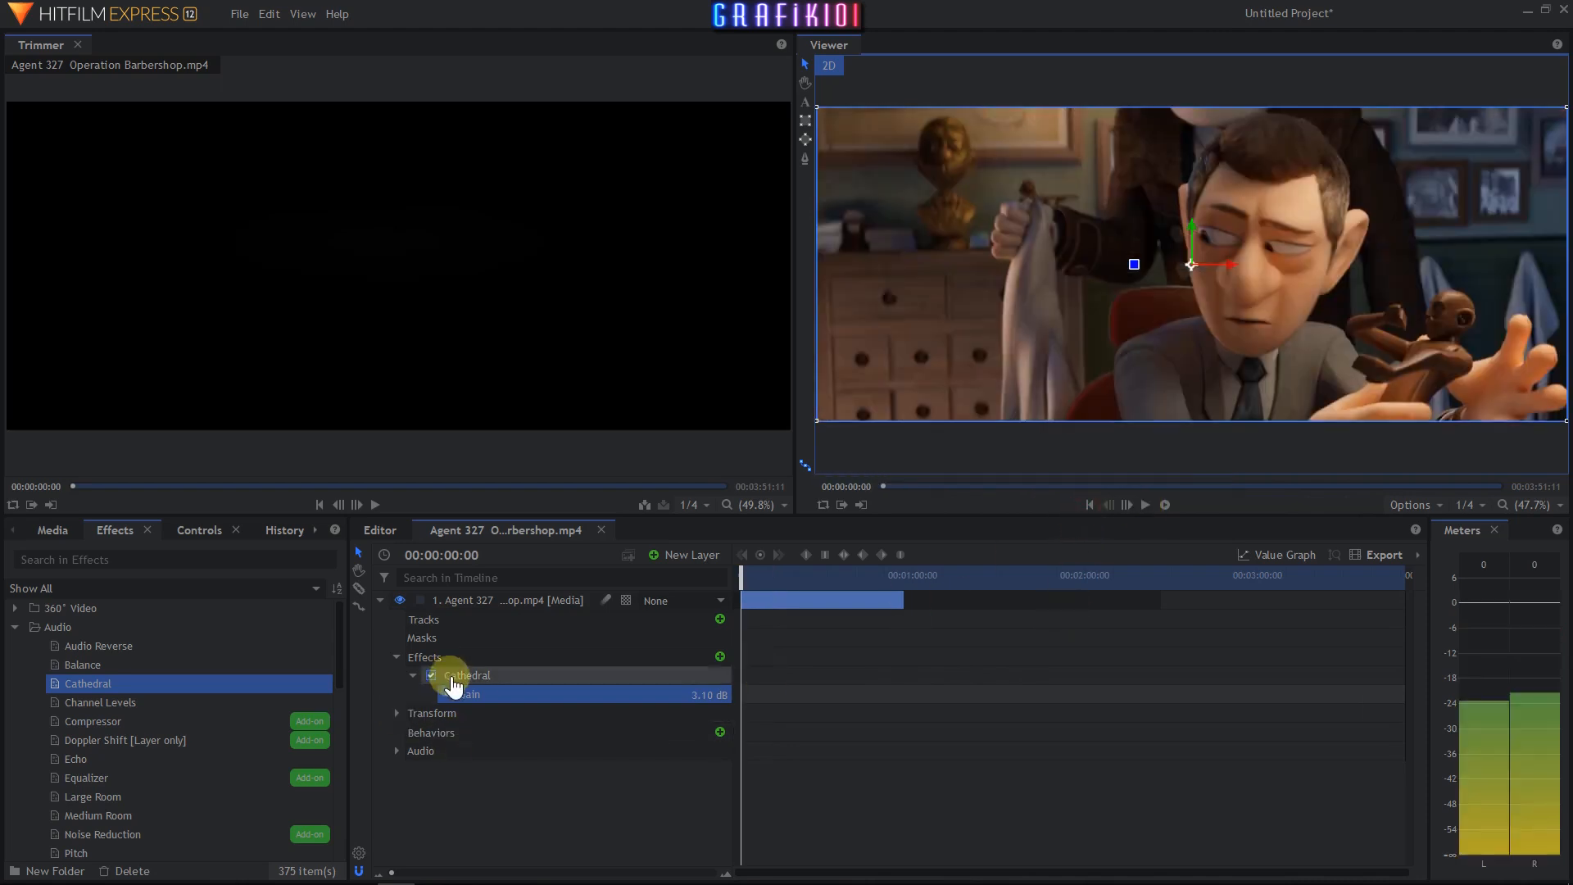
# - Delete the Cathedral effect and apply the Channel Levels audio effect to the clip layer
pyautogui.click(453, 677)
pyautogui.press('Delete')
pyautogui.click(90, 702)
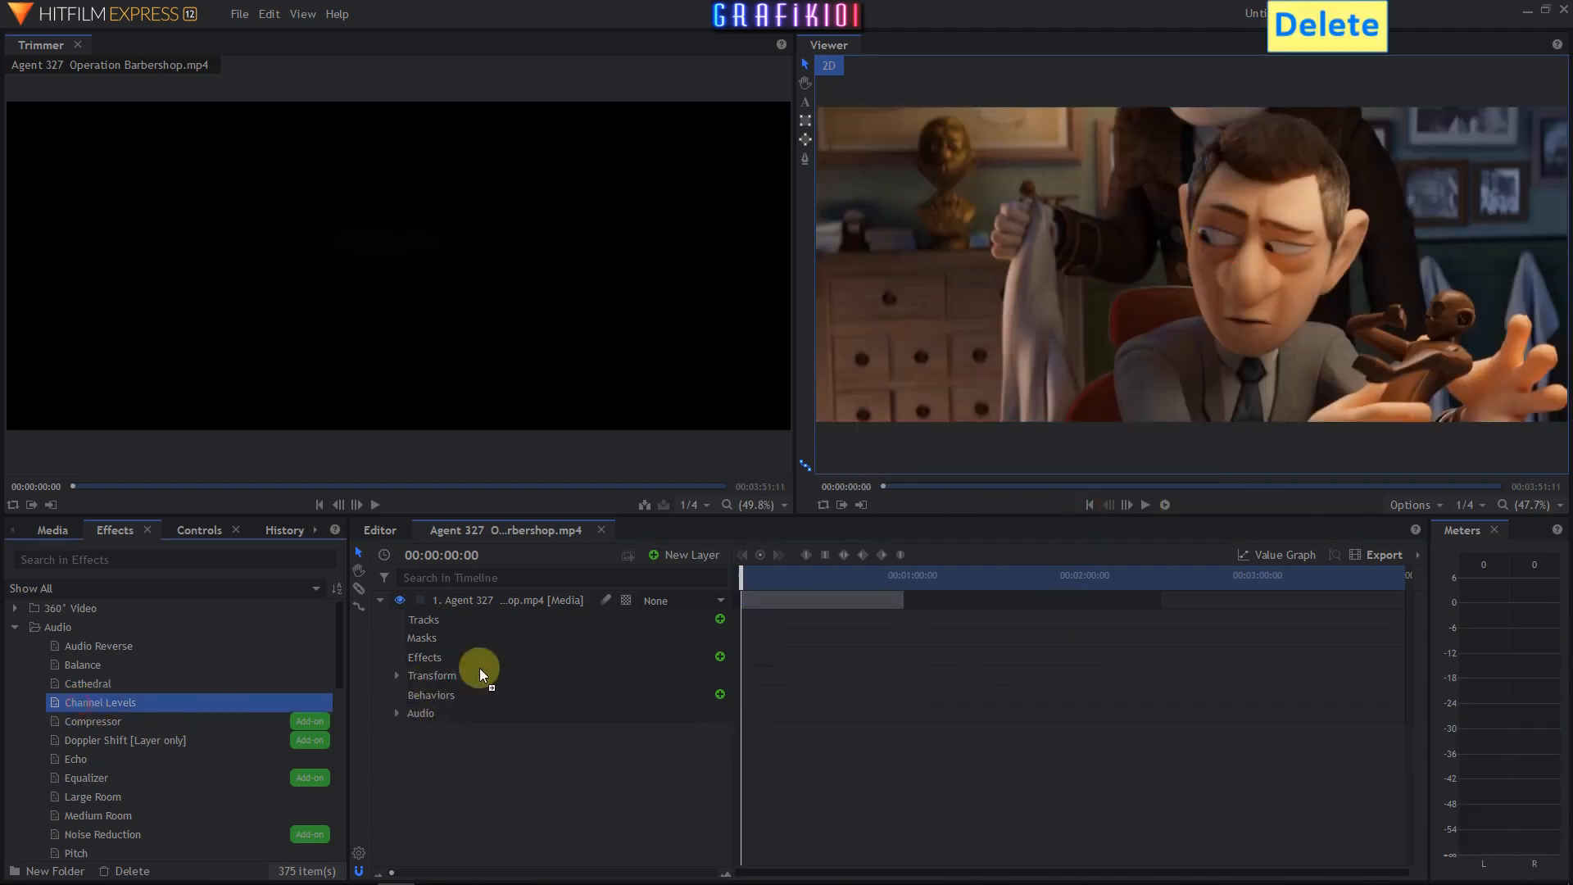
pyautogui.moveTo(481, 675); pyautogui.dragTo(422, 680)
pyautogui.click(414, 676)
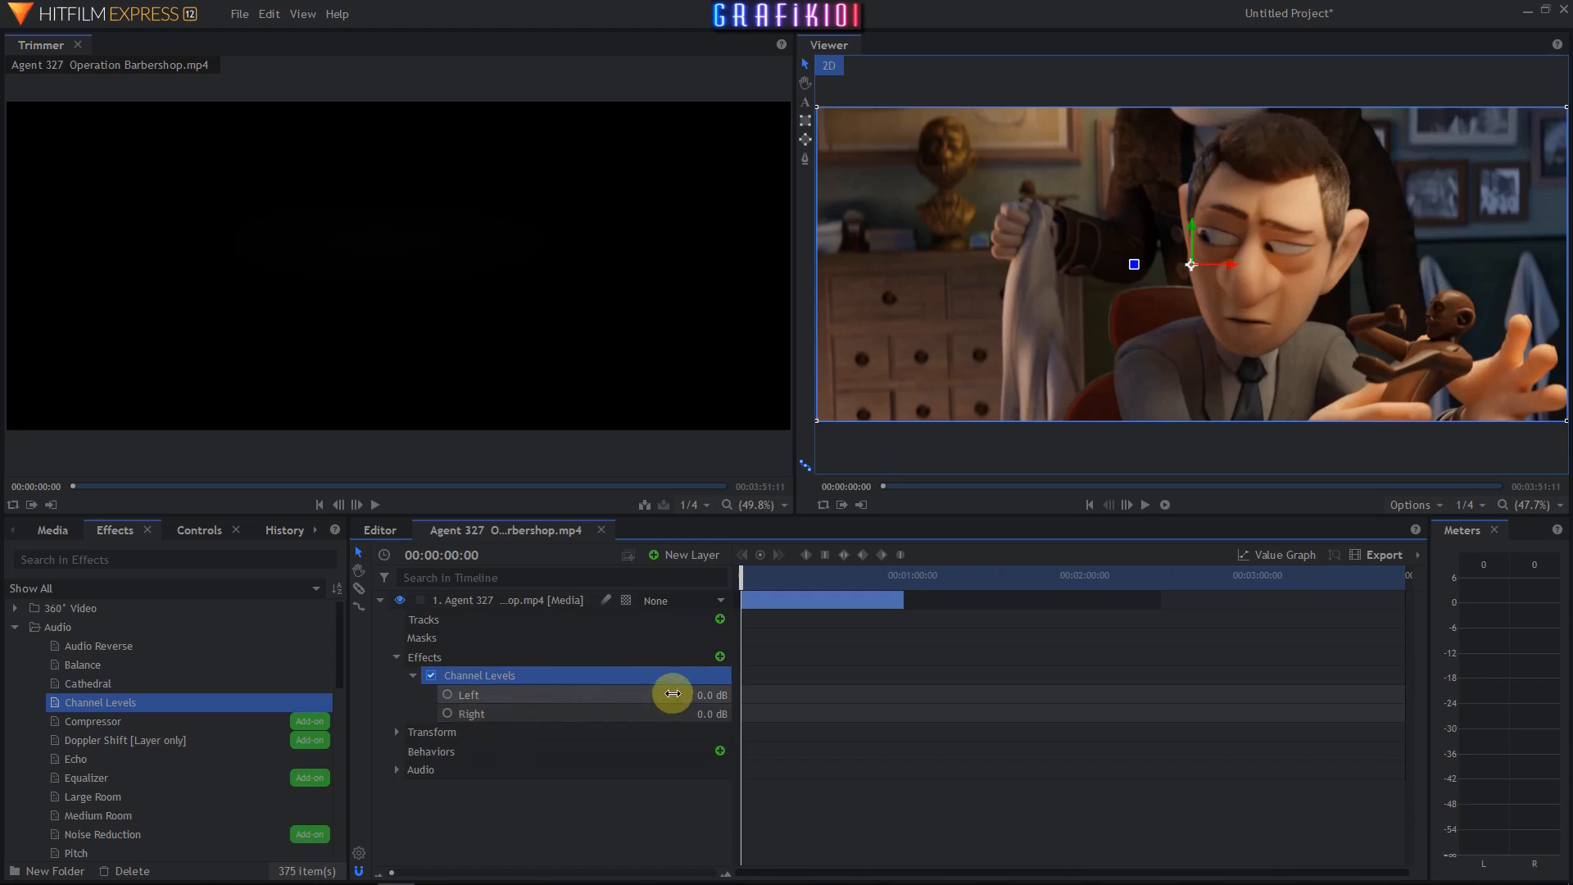
# - Set the Channel Levels Left value to 12.0 dB and preview the clip
pyautogui.moveTo(672, 694); pyautogui.dragTo(672, 694)
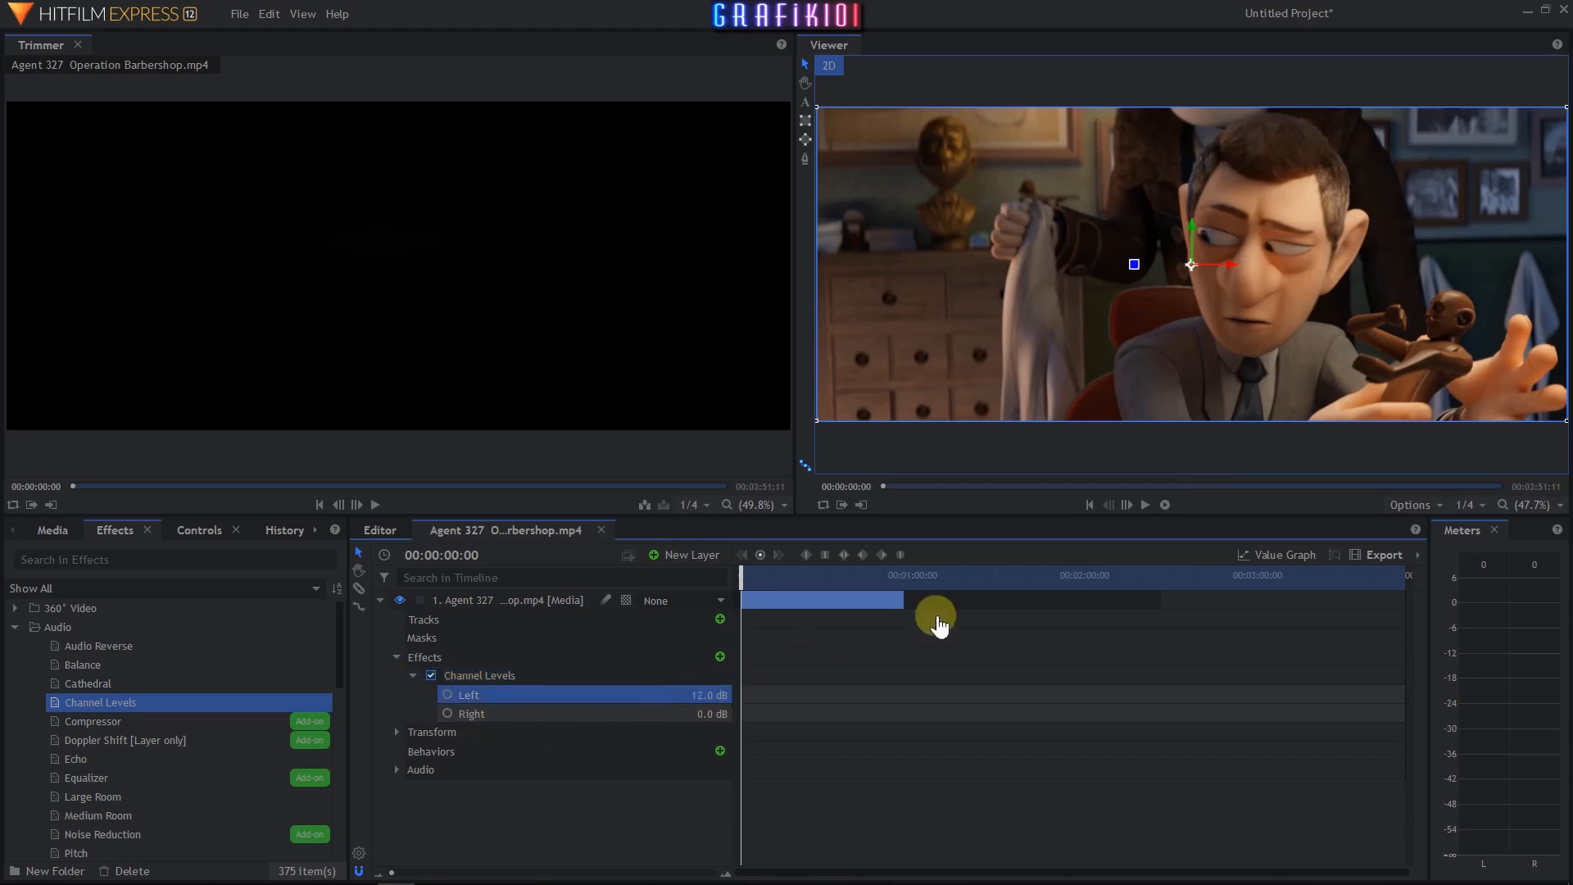
pyautogui.click(1146, 504)
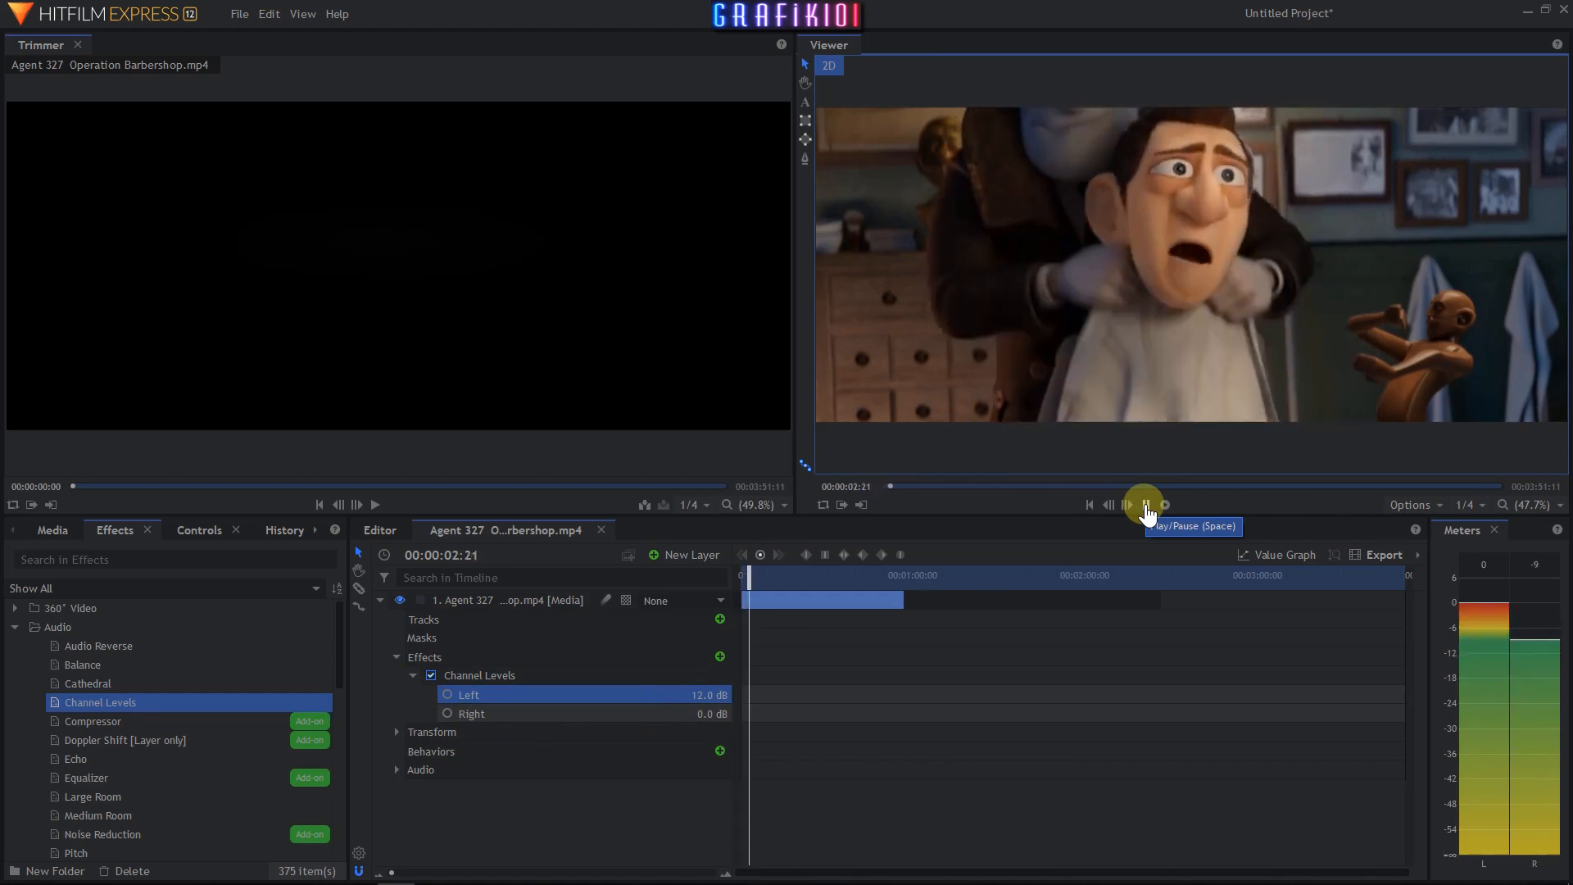
pyautogui.click(1145, 505)
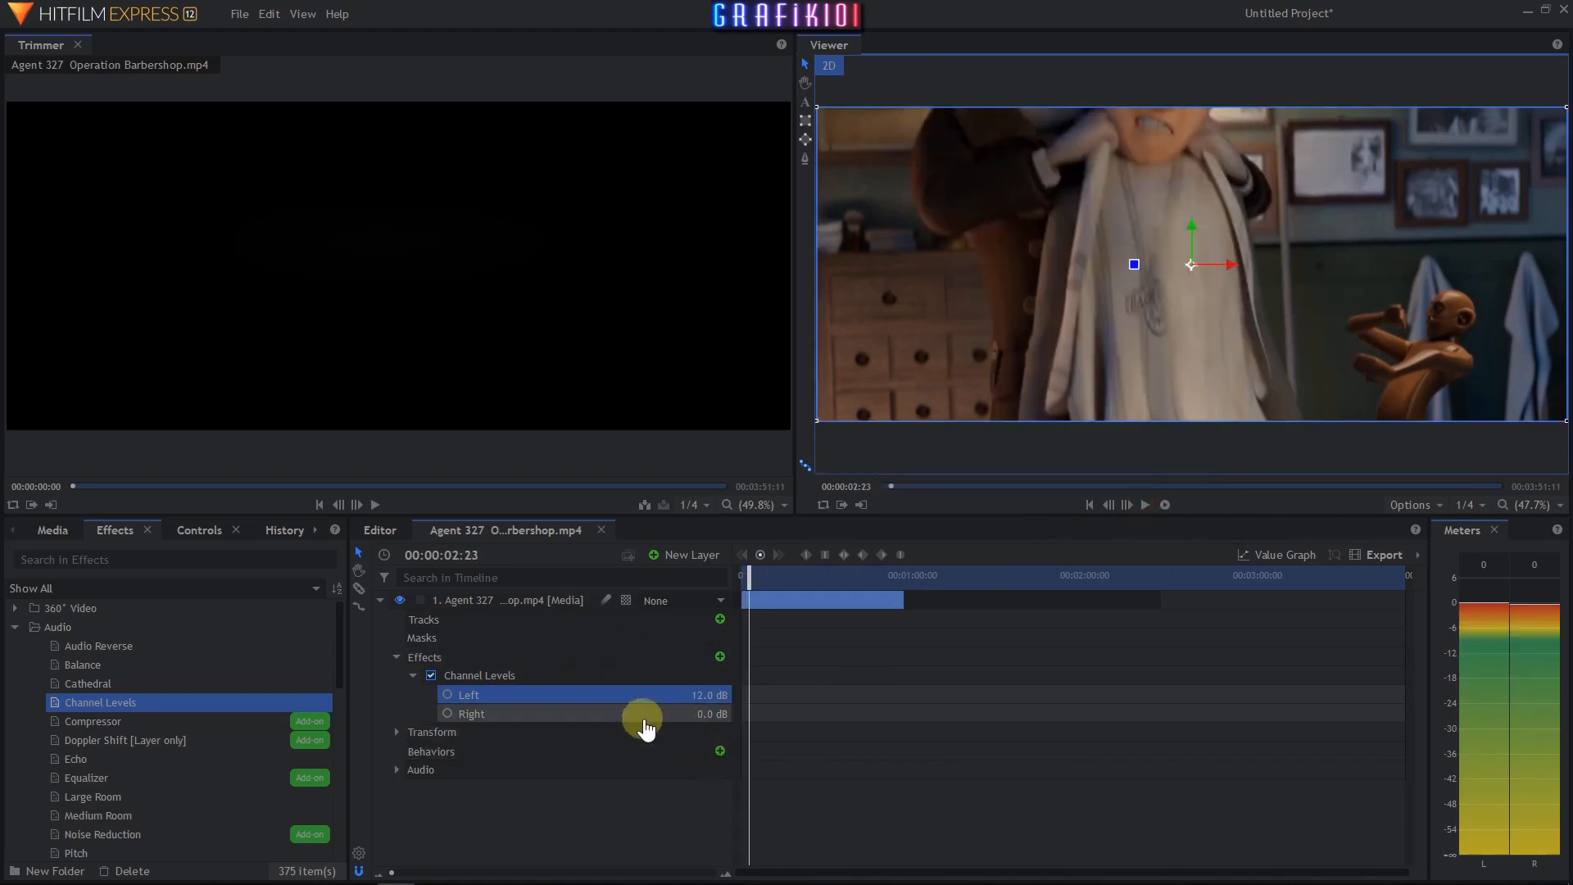
# - Set the Channel Levels Right value to -60.0 dB and preview the clip
pyautogui.click(691, 716)
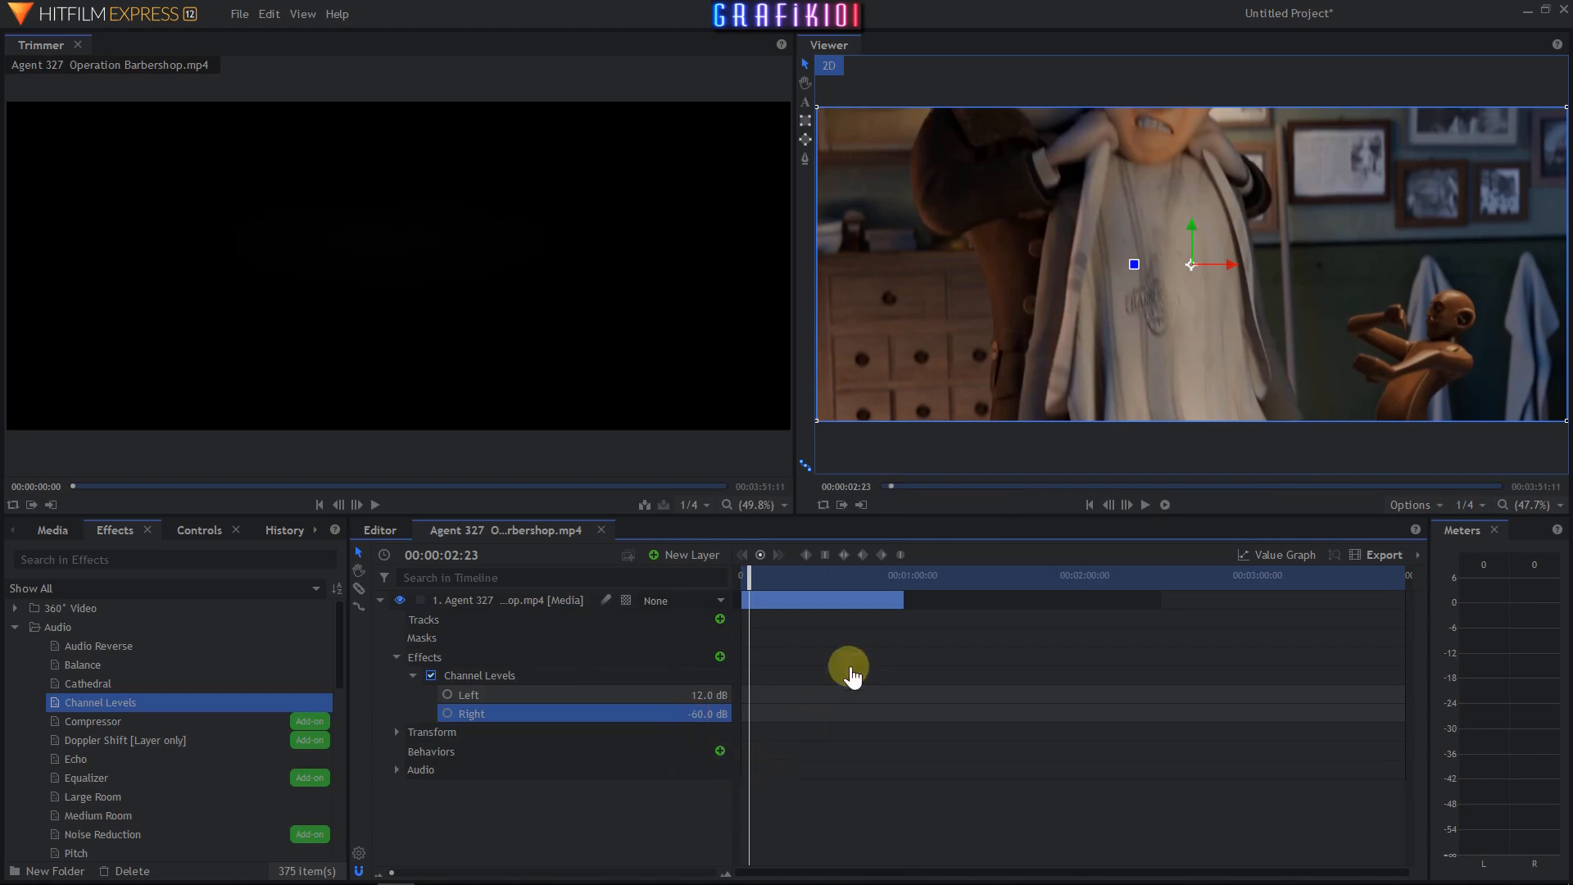
pyautogui.click(1146, 505)
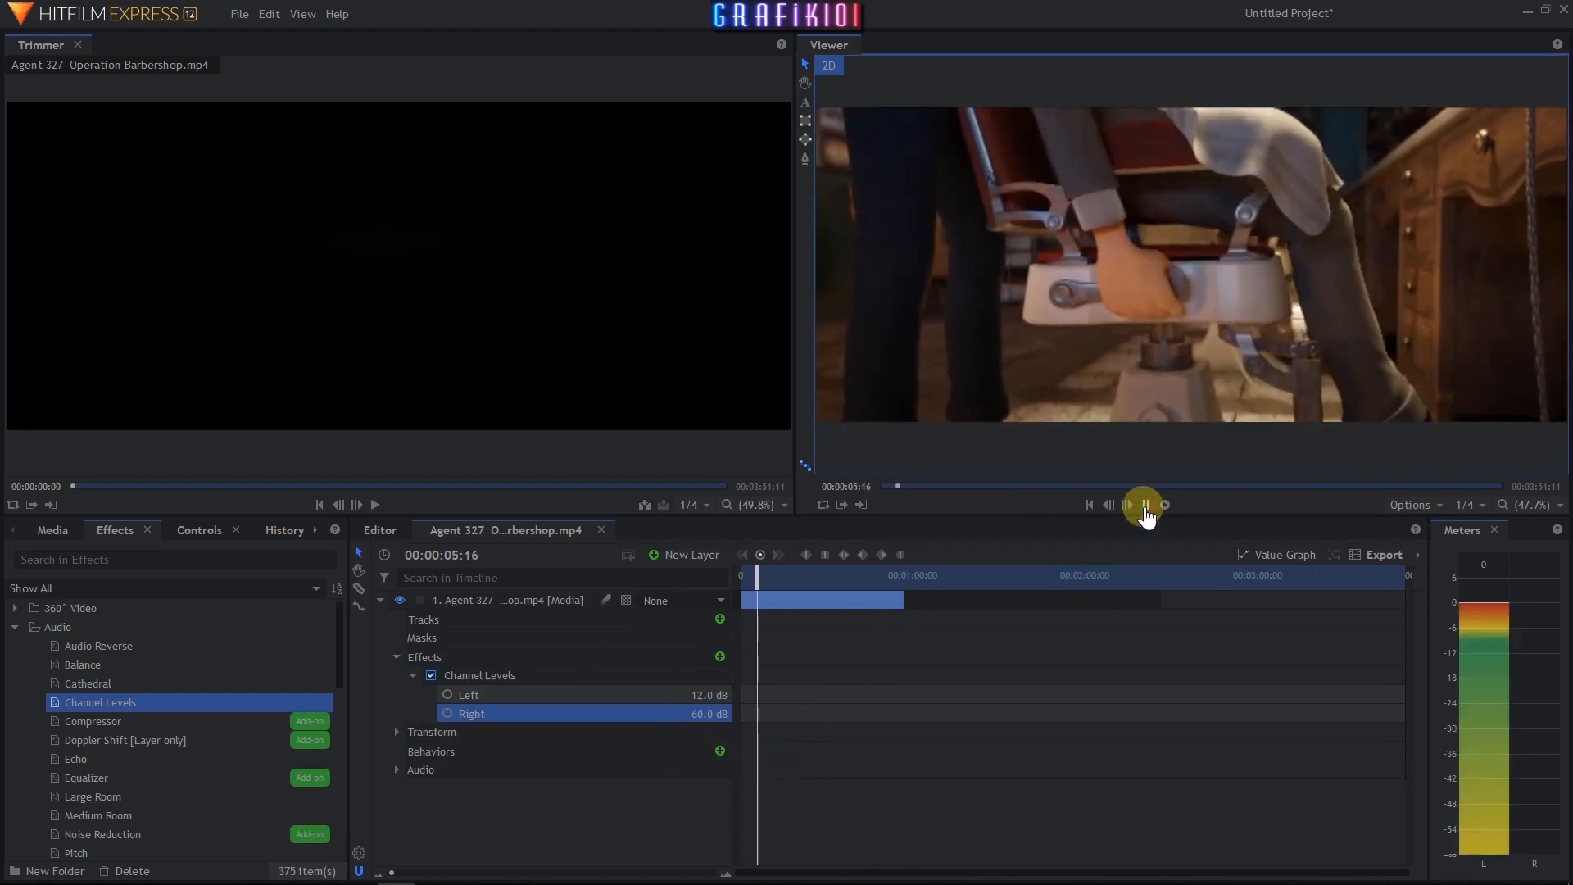
pyautogui.click(1145, 505)
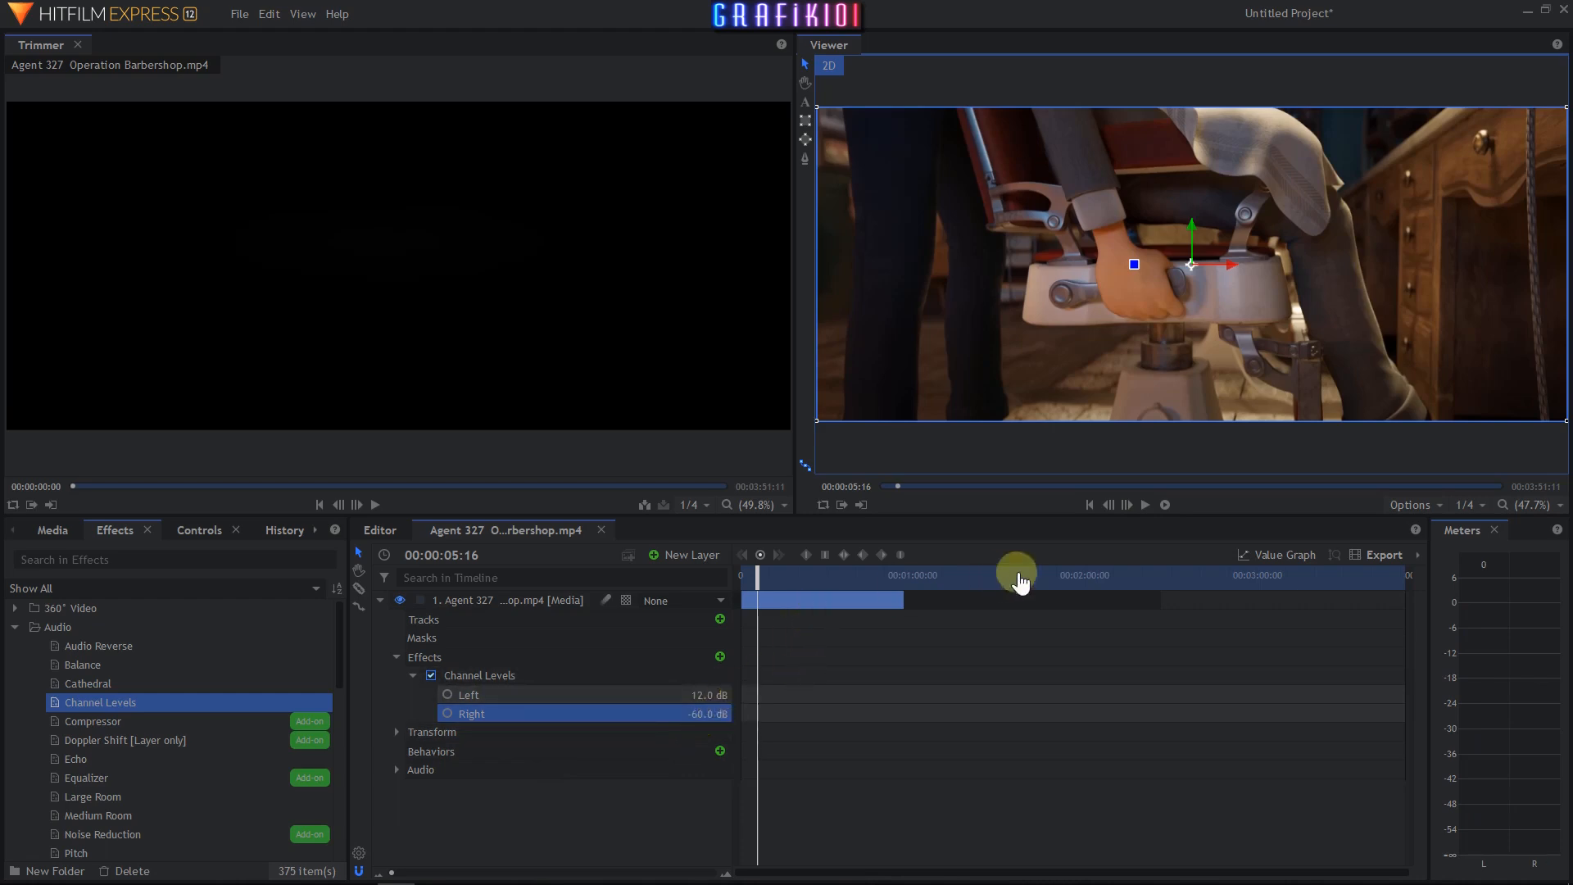
pyautogui.click(1146, 505)
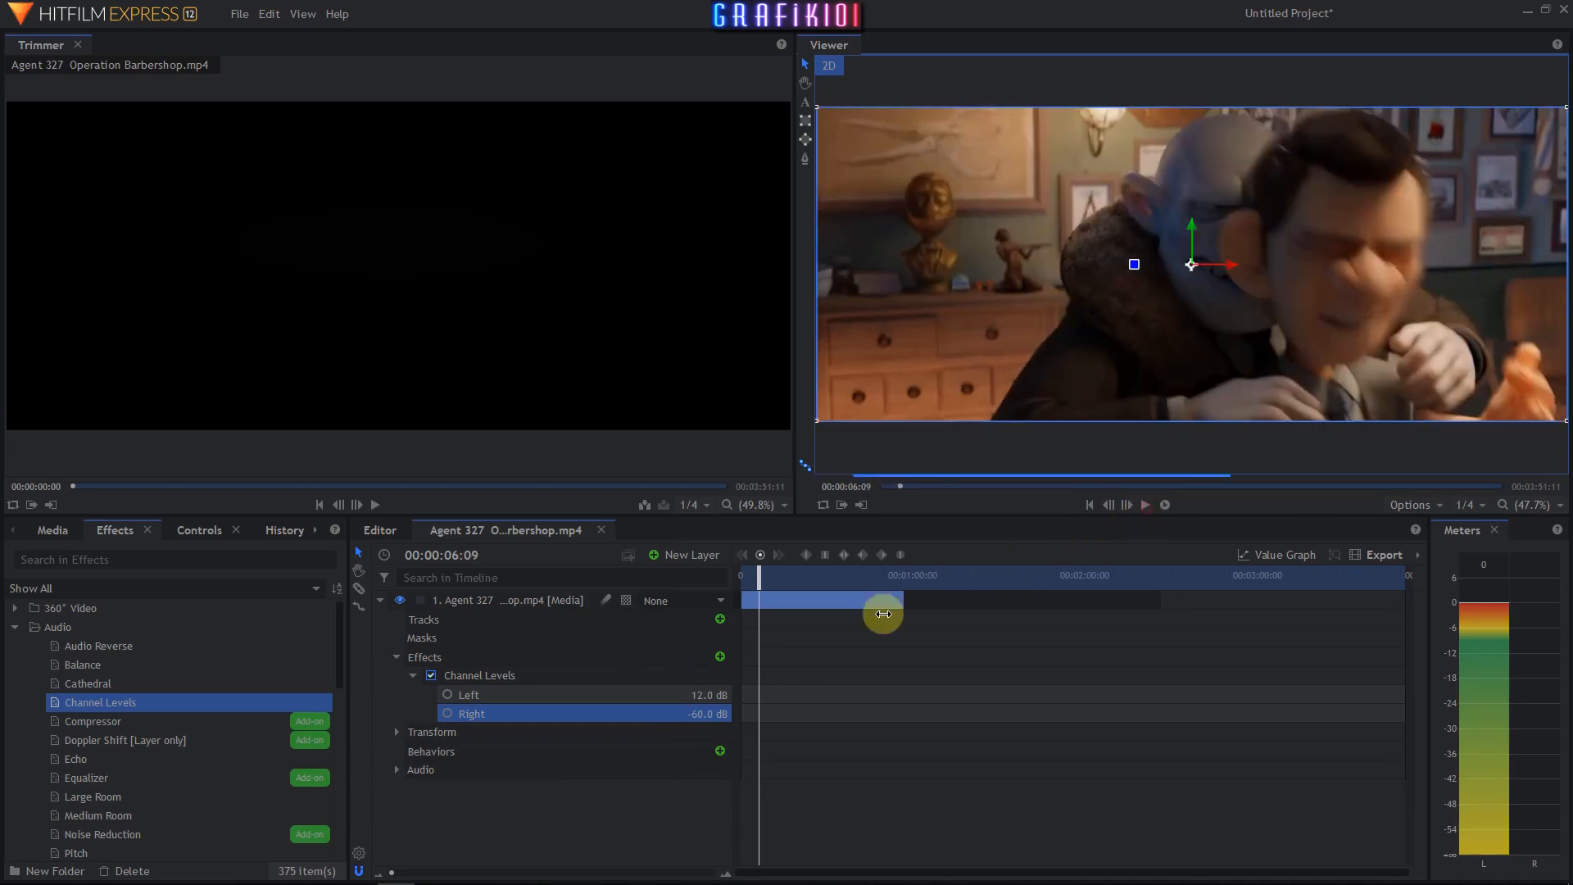
# - Set Channel Levels Left to -60.0 dB and Right to 0.0 dB, then preview the clip
pyautogui.click(695, 698)
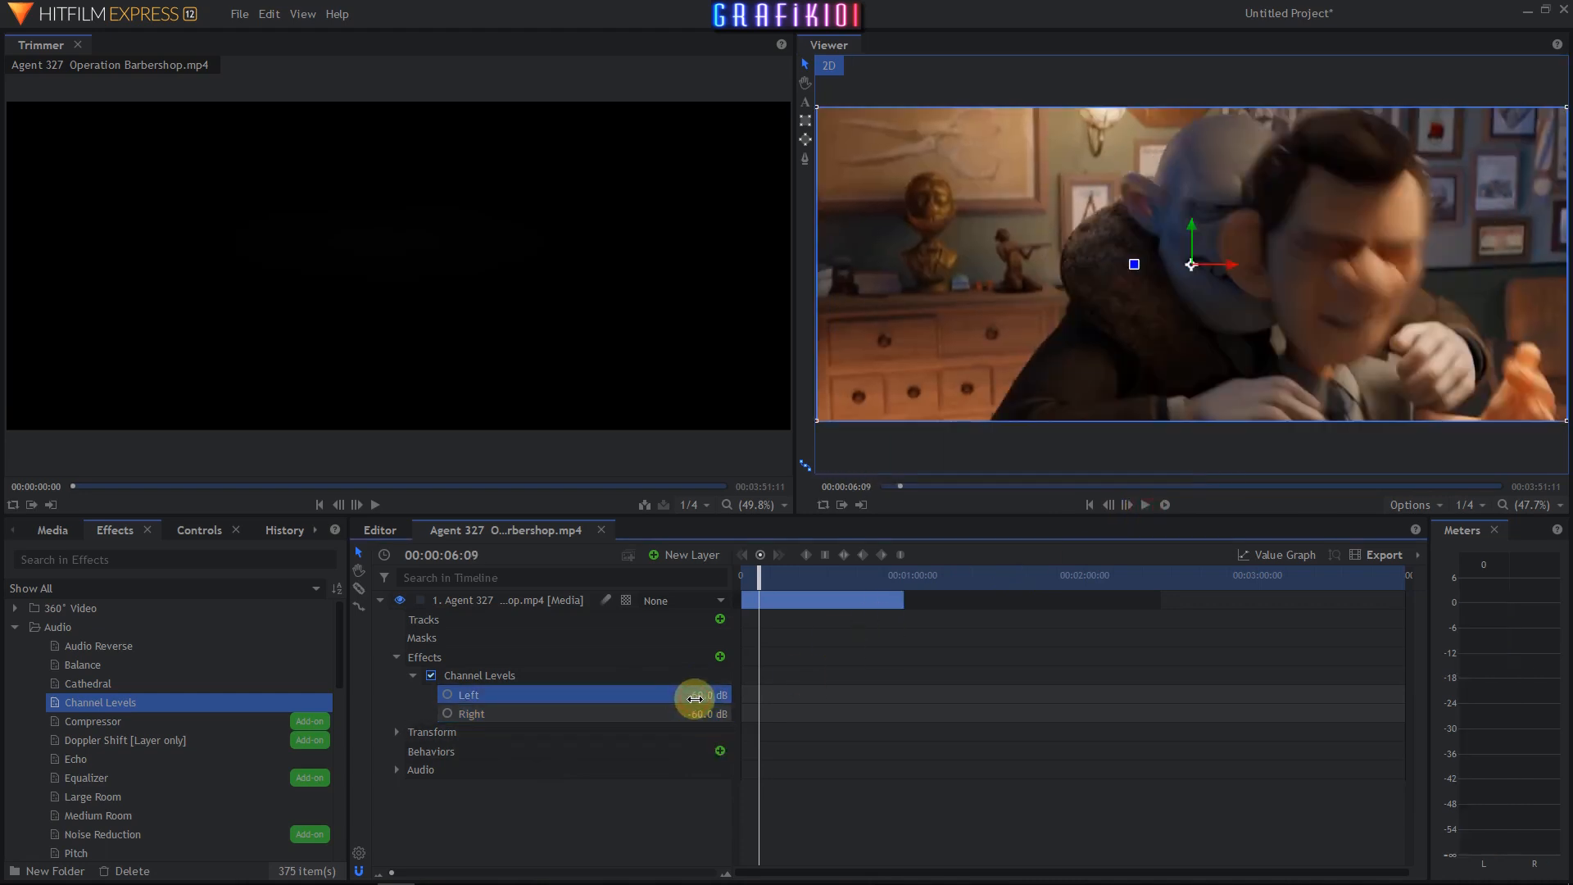
pyautogui.click(693, 718)
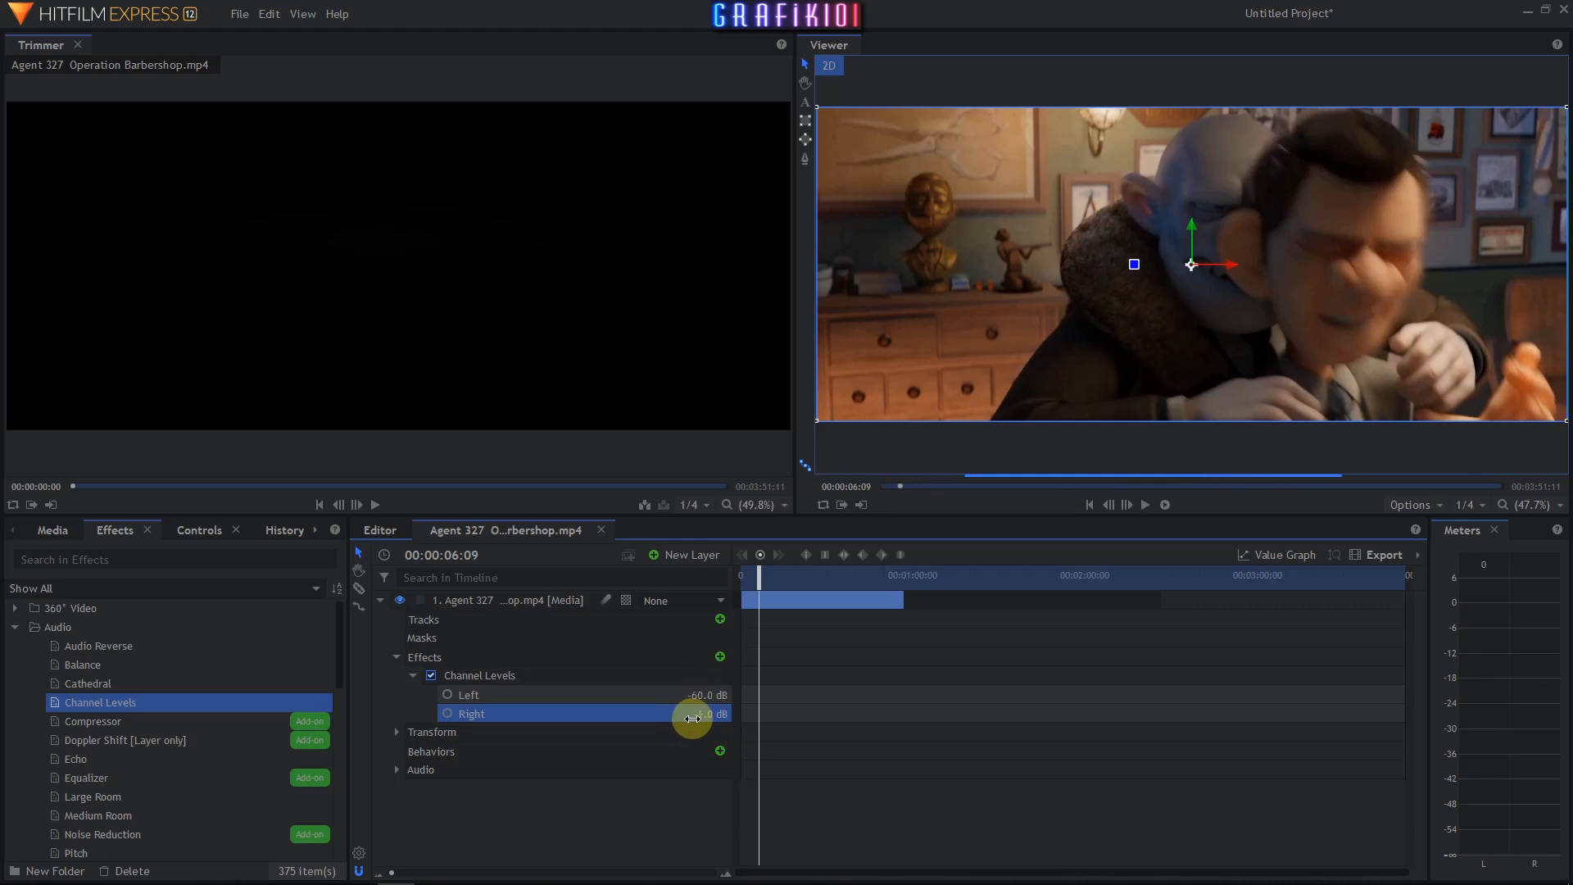
pyautogui.click(1146, 506)
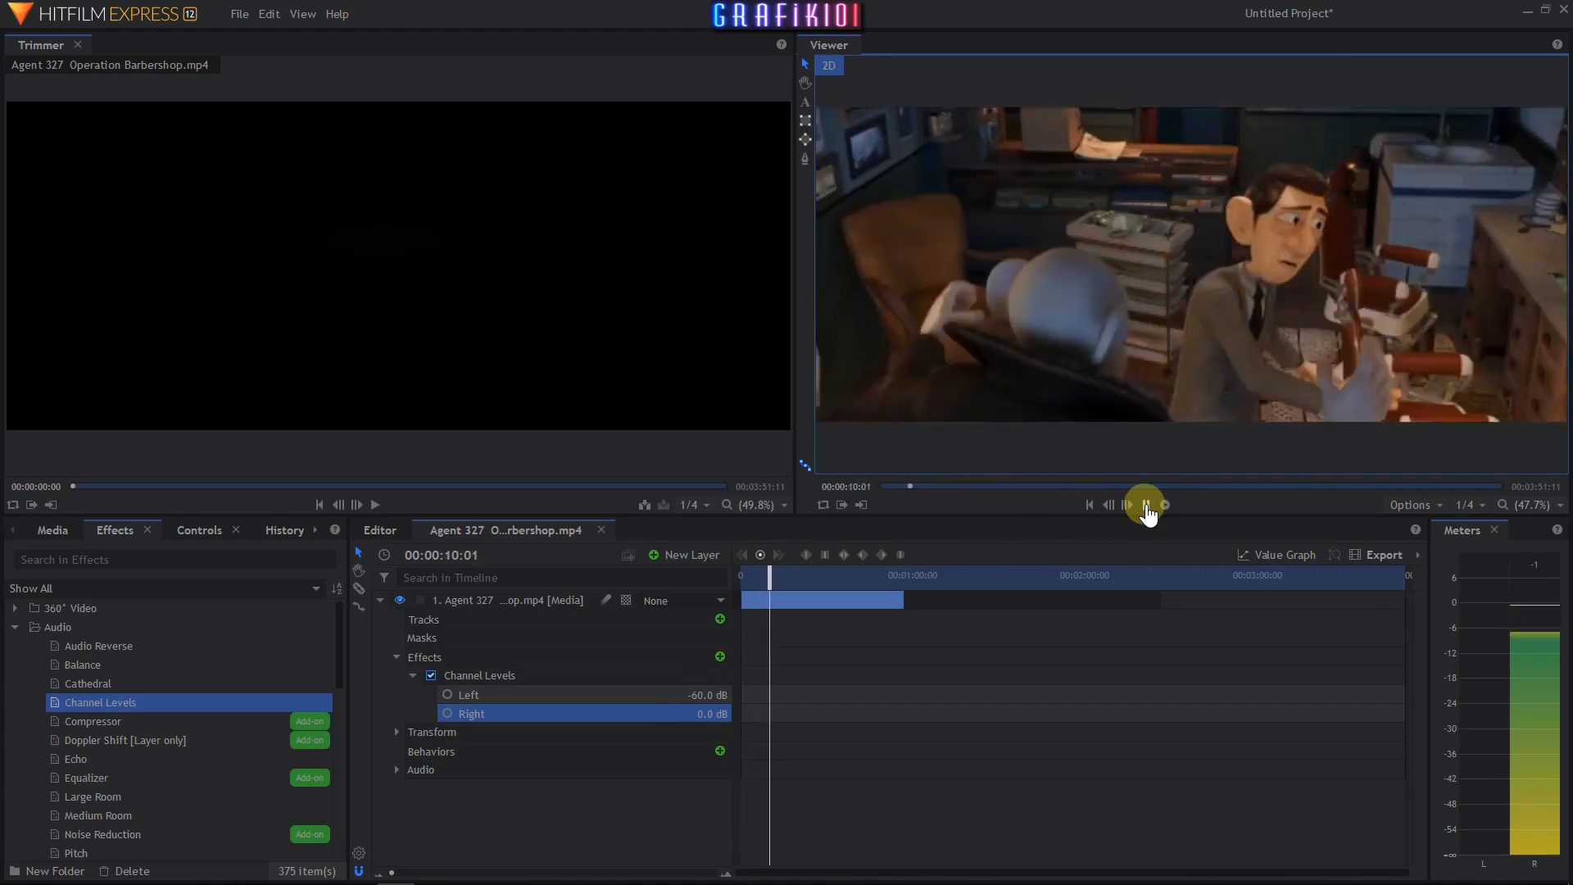
pyautogui.click(1146, 506)
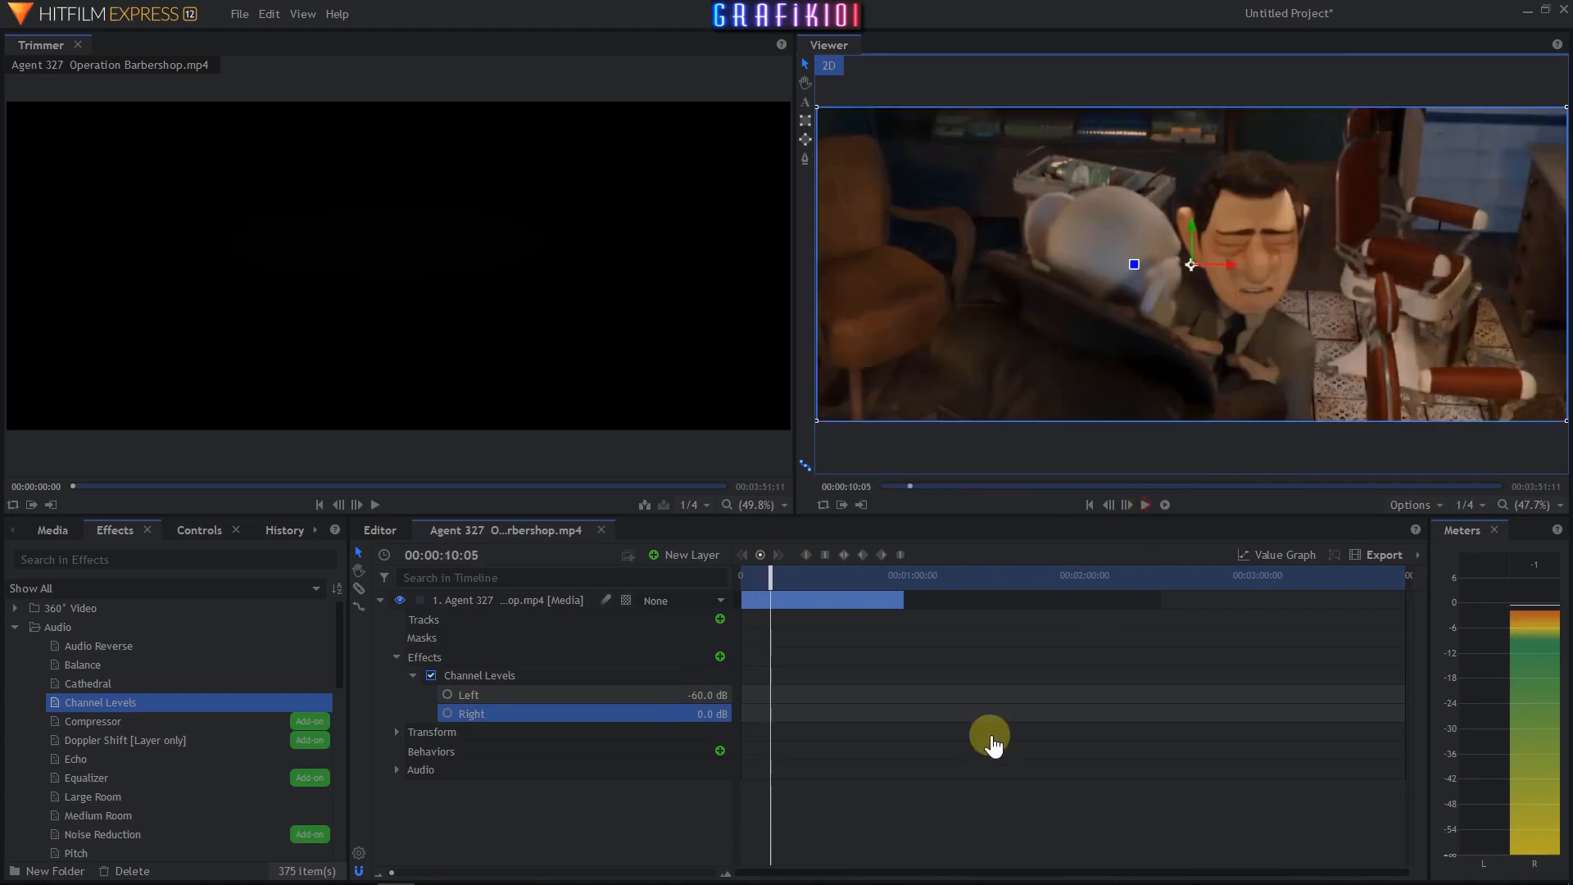
# - Delete the Channel Levels effect and apply the Echo audio effect to the clip layer from the start
pyautogui.click(472, 676)
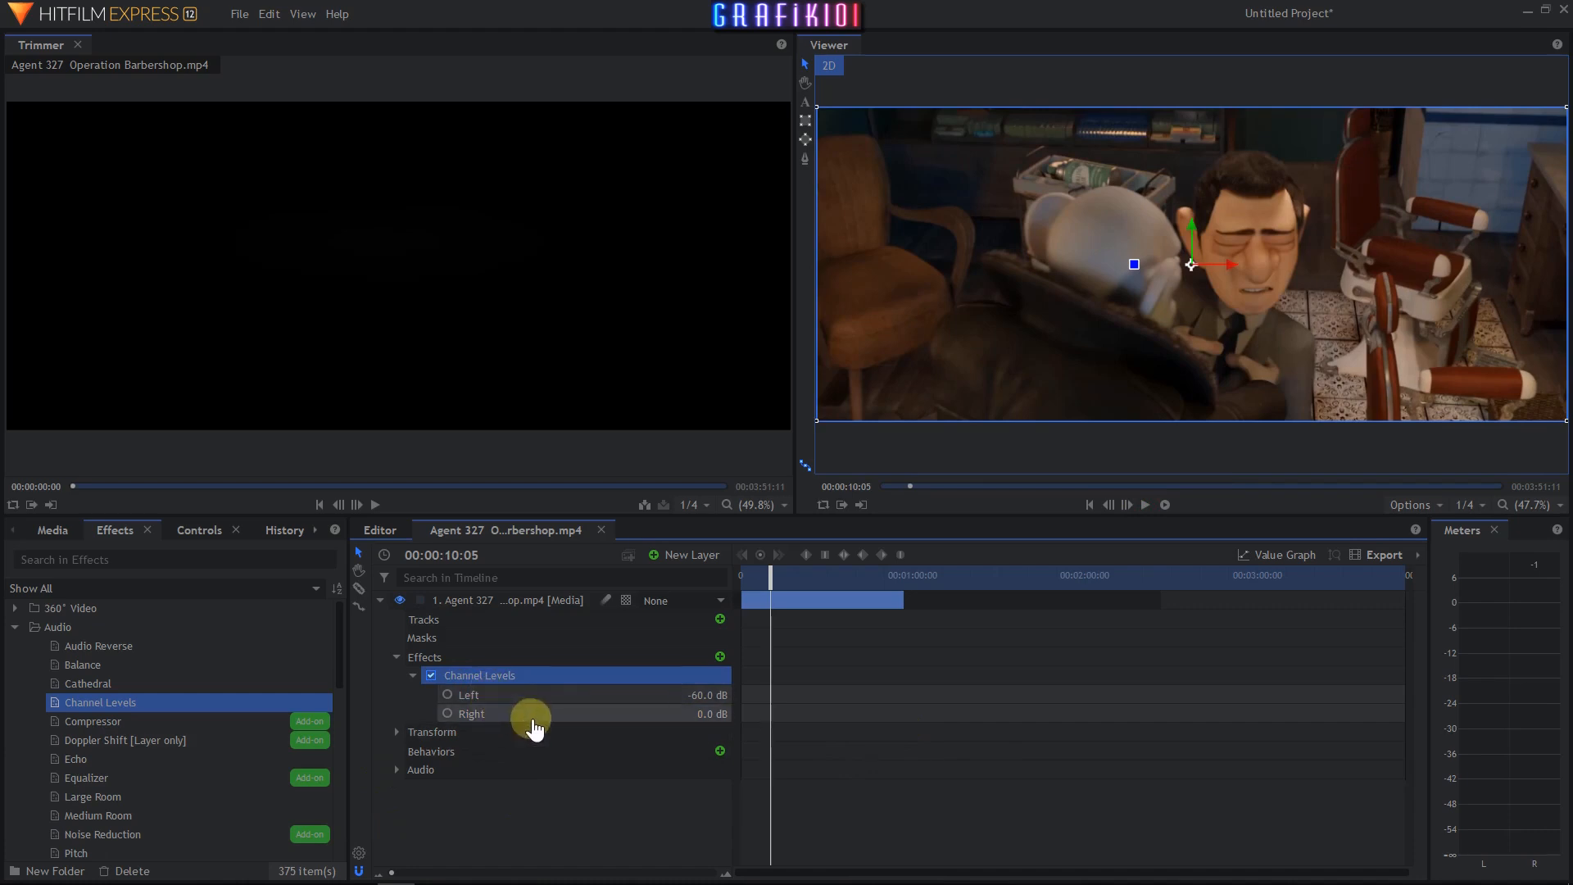
pyautogui.press('Delete')
pyautogui.click(1088, 506)
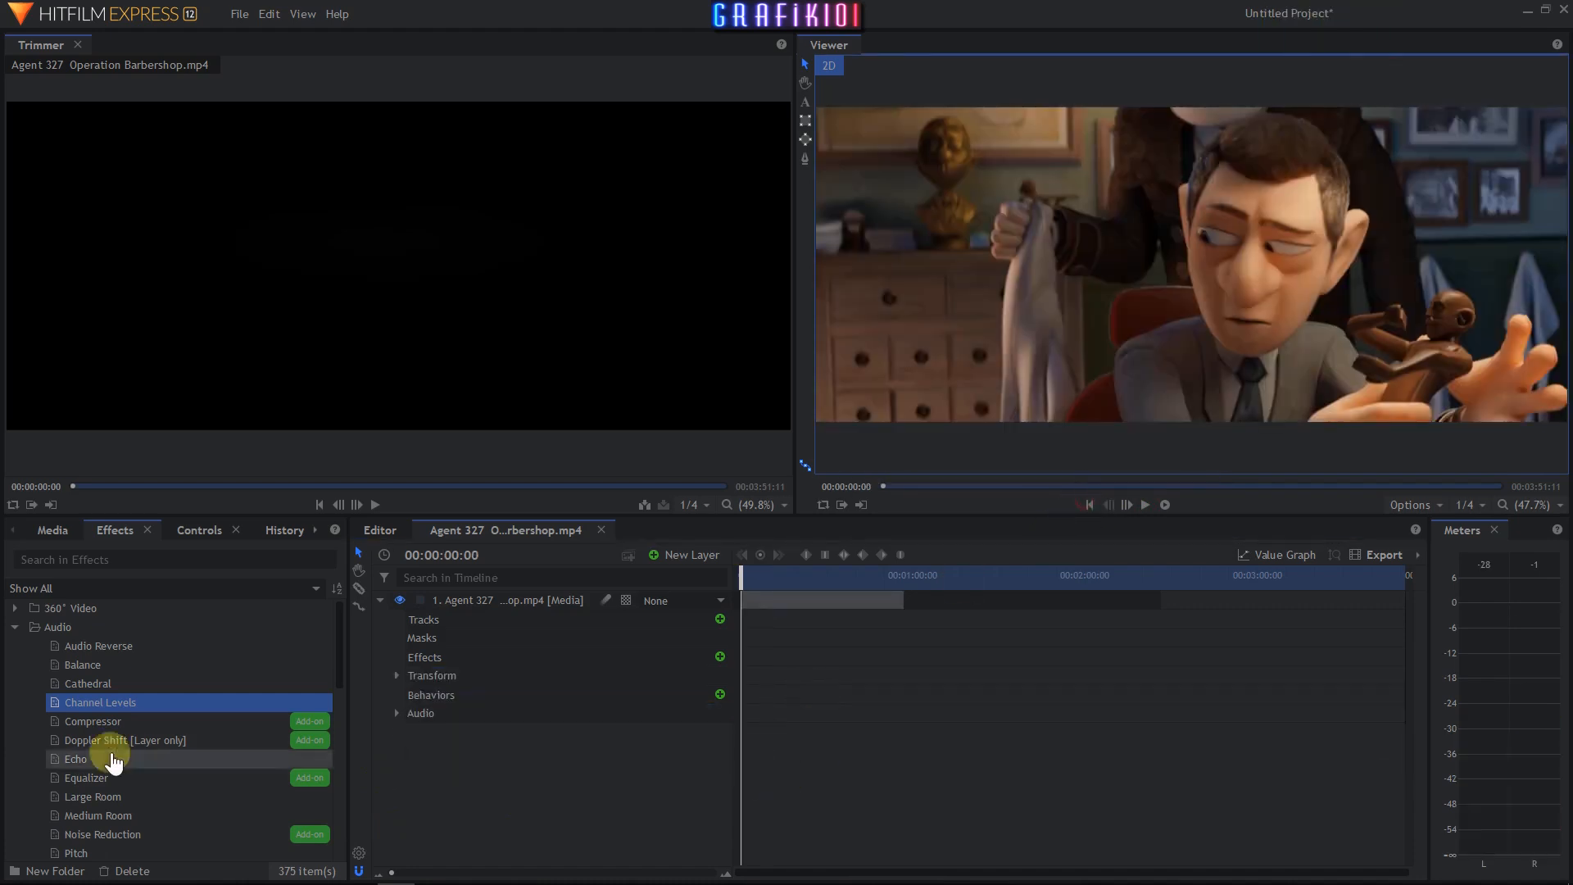
pyautogui.scroll(-1, 205, 747)
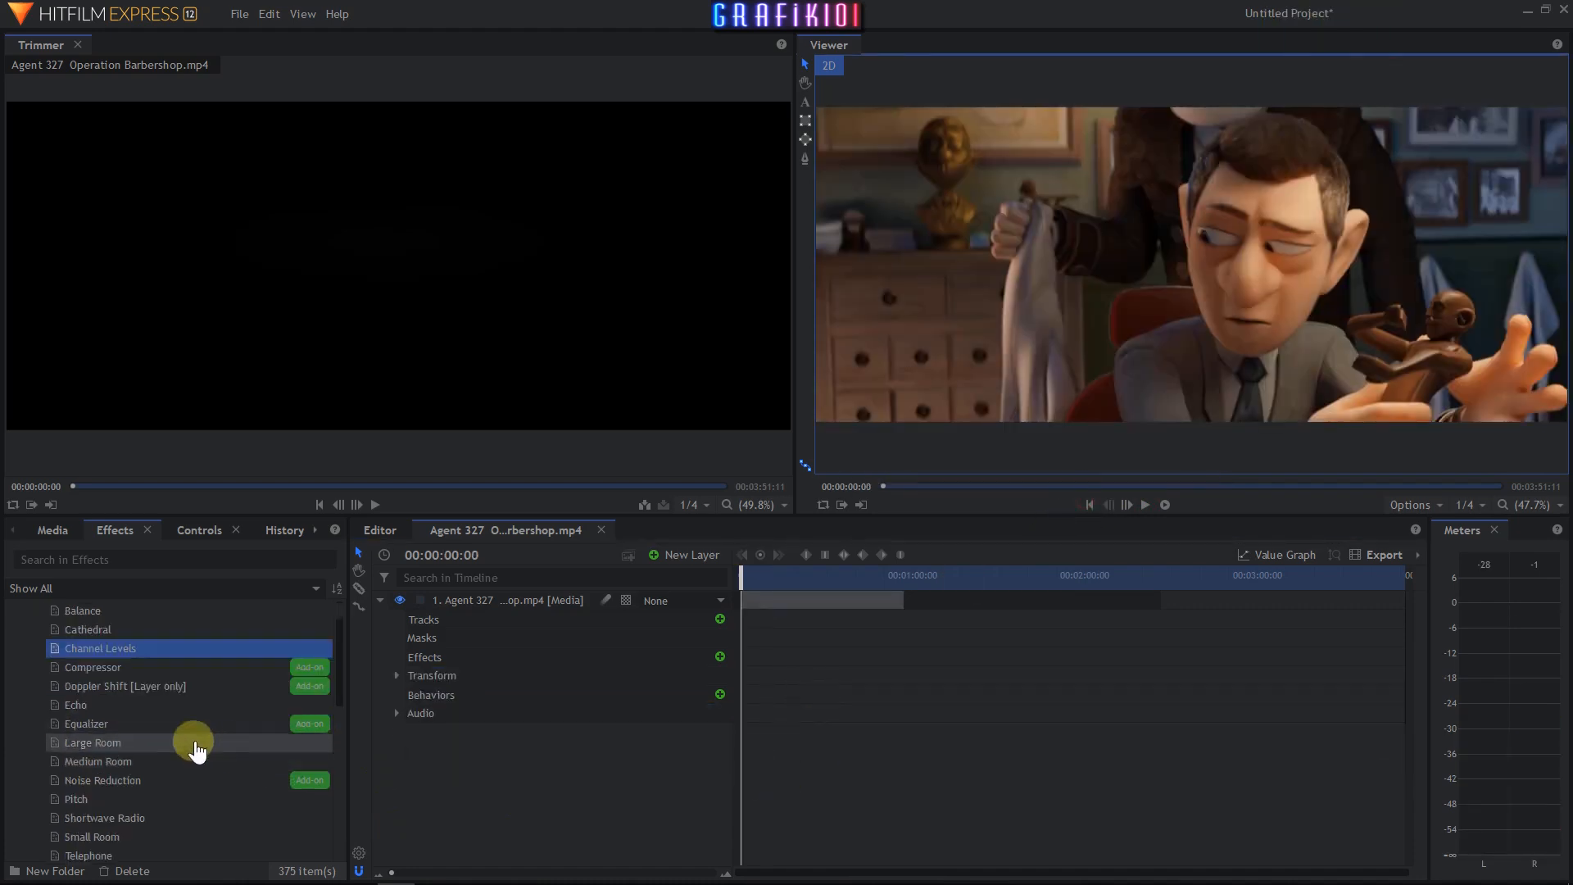
pyautogui.moveTo(63, 706); pyautogui.dragTo(411, 678)
pyautogui.click(412, 676)
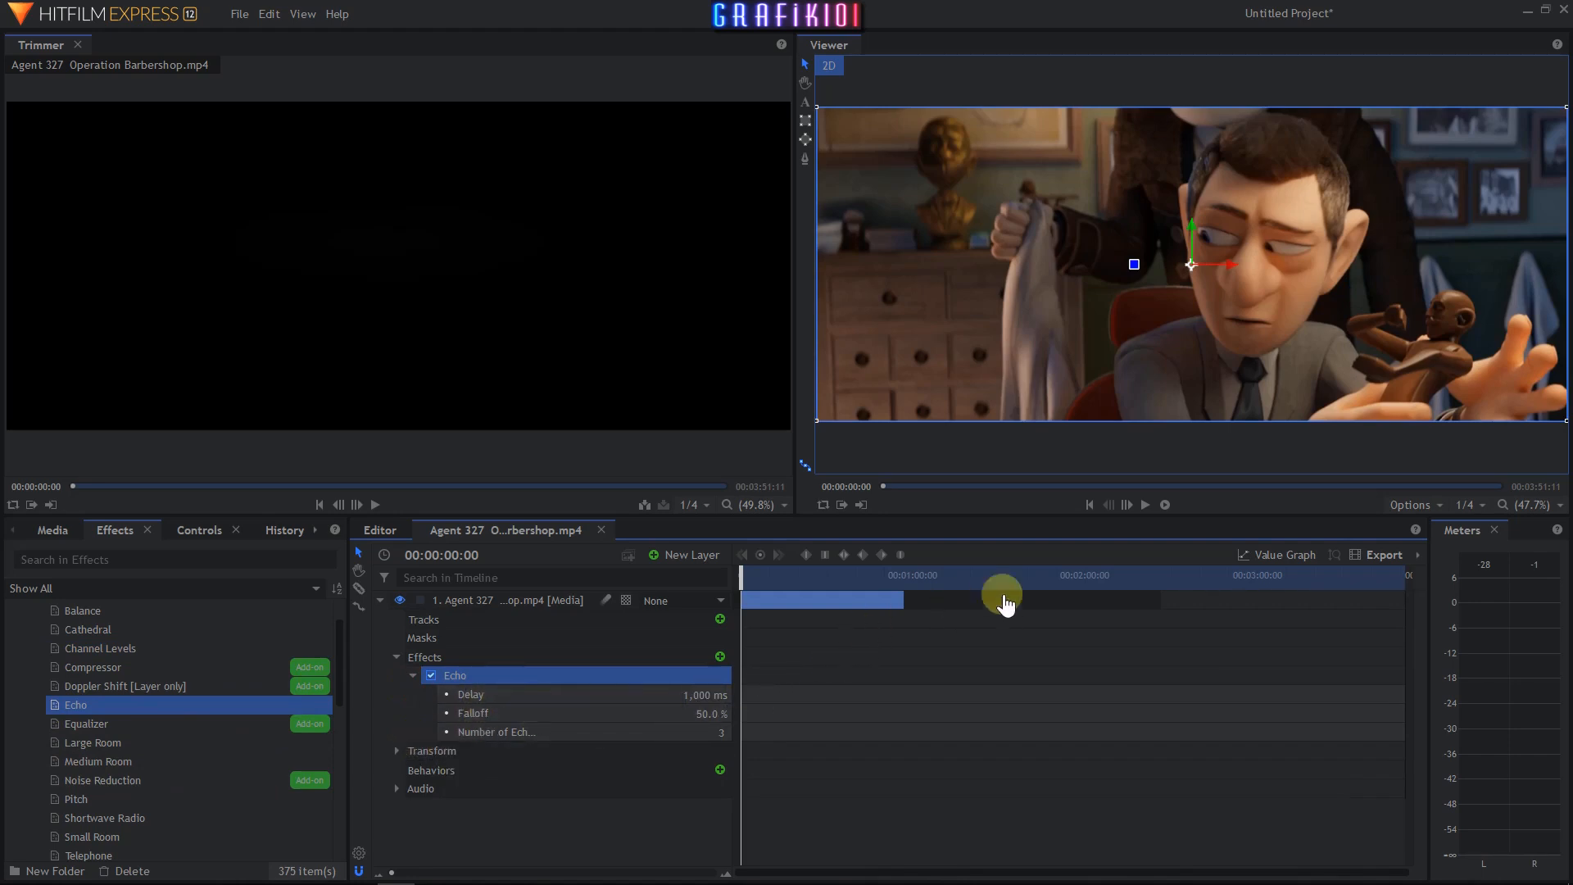
# - Play the clip to hear the Echo effect
pyautogui.click(1145, 506)
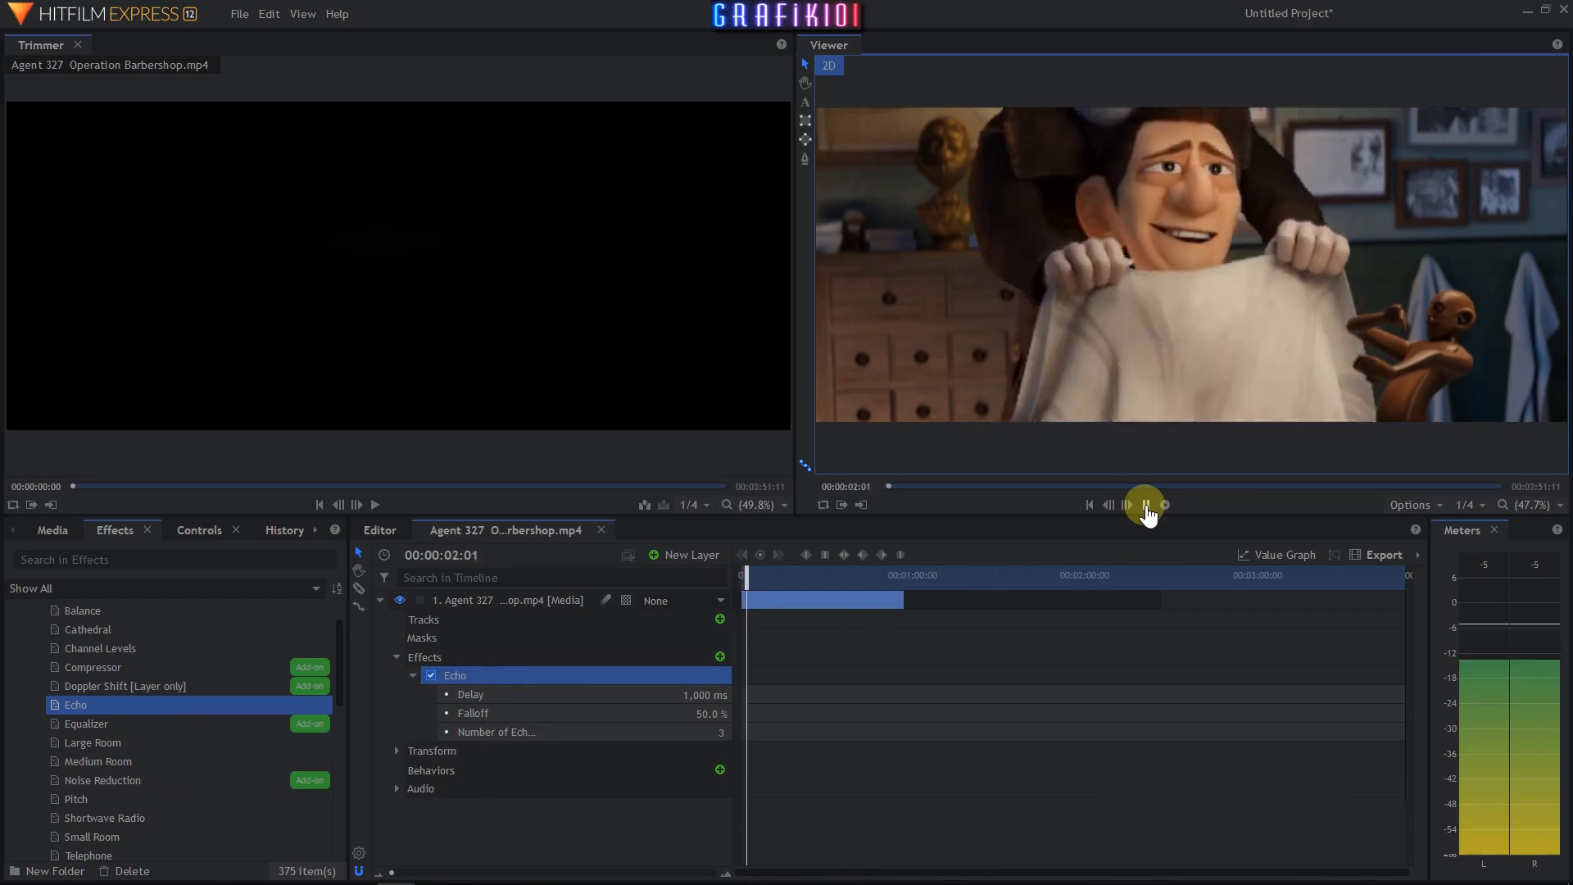
pyautogui.click(1147, 510)
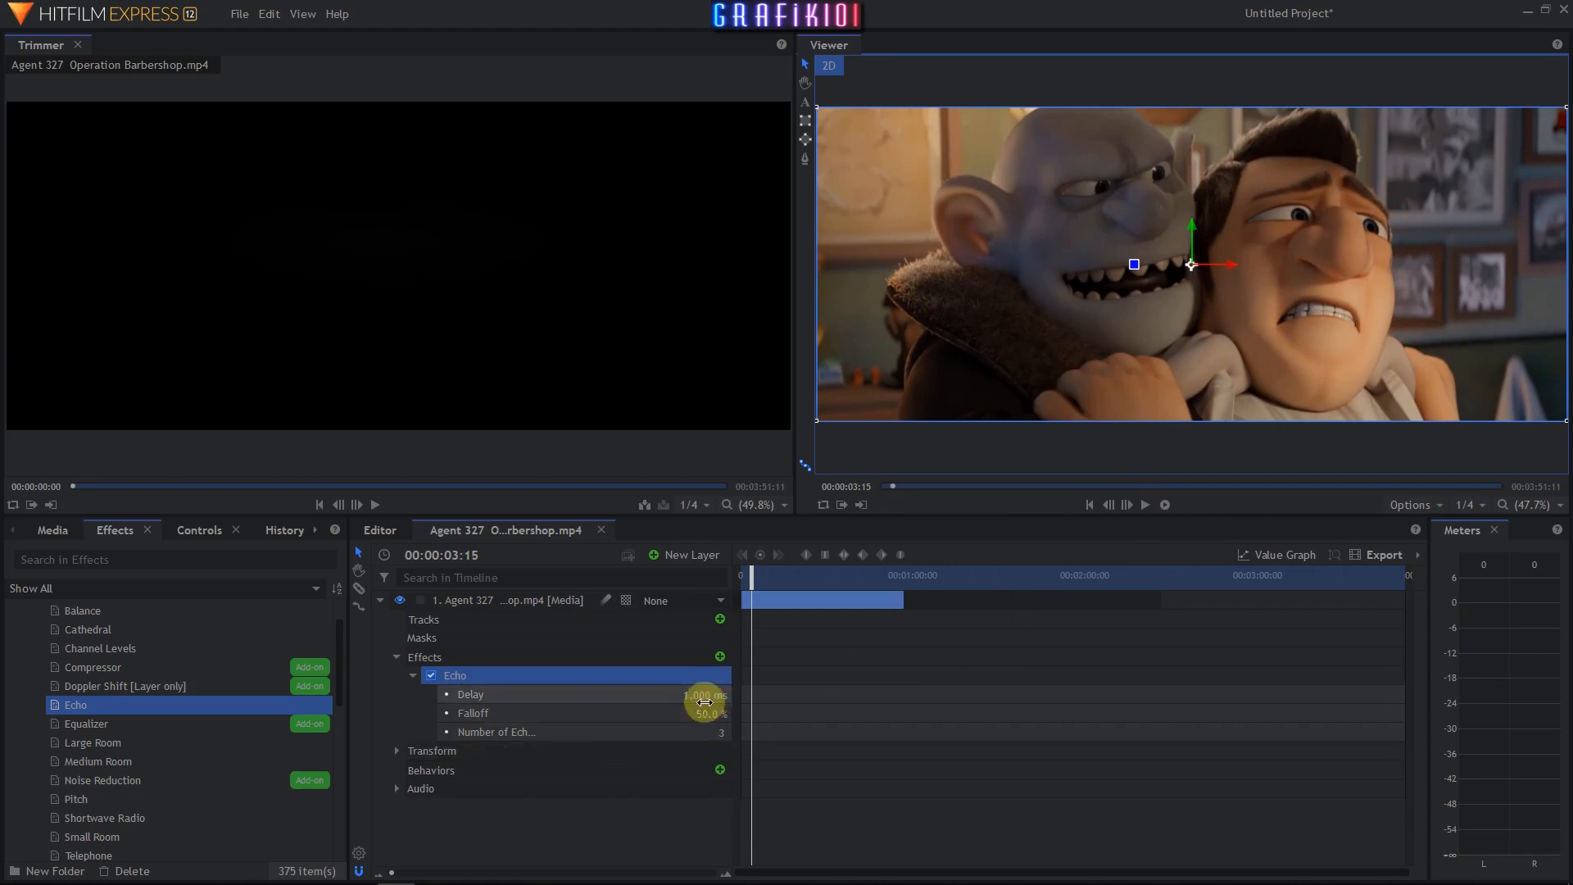
pyautogui.click(1145, 504)
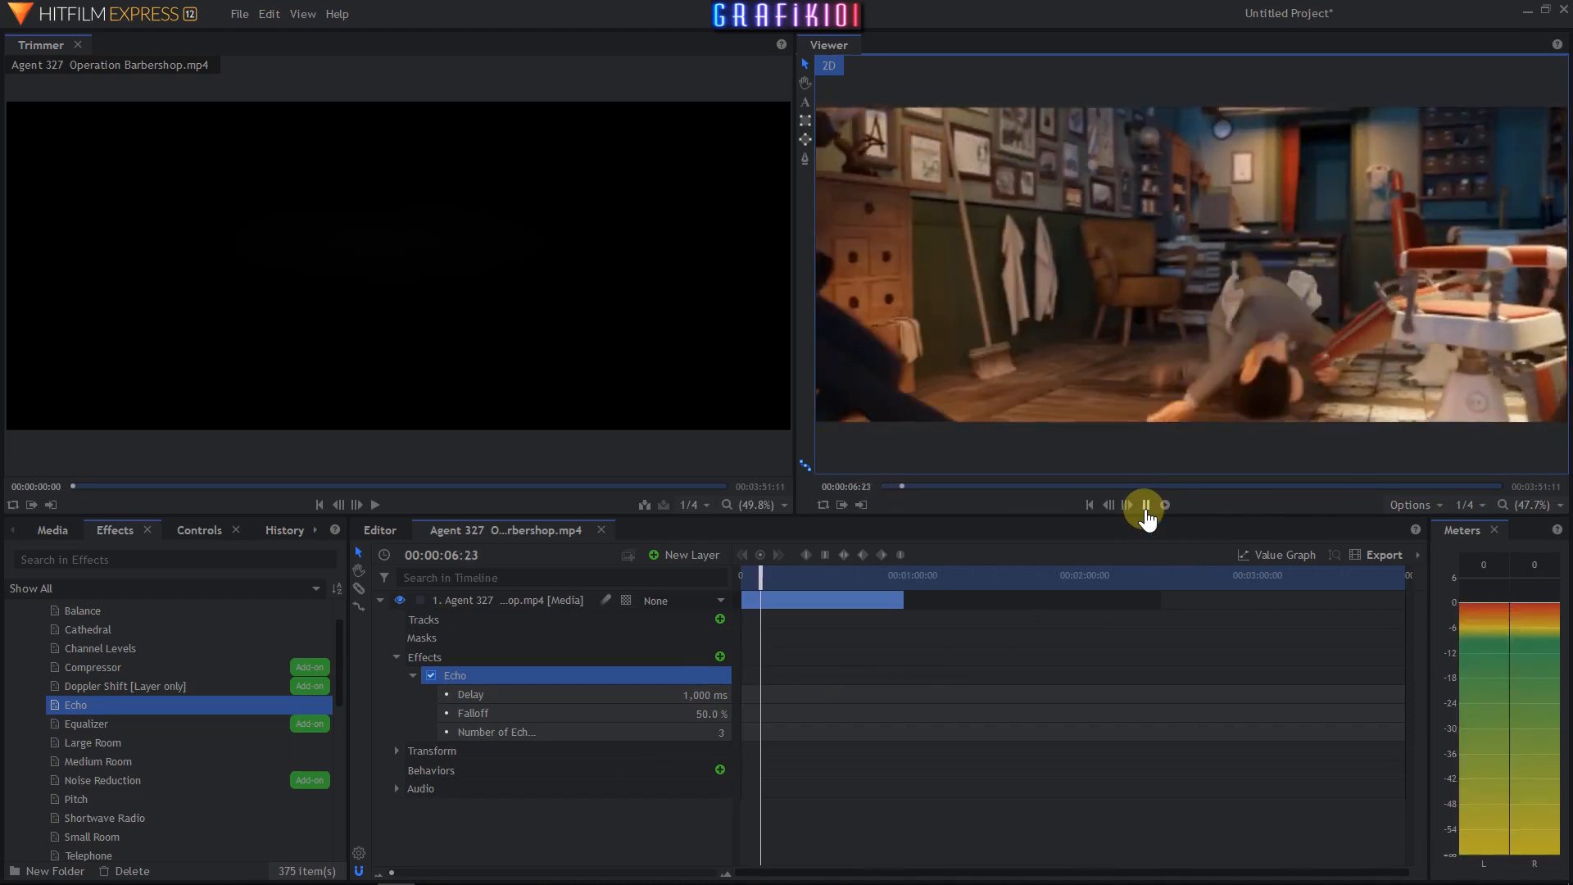
pyautogui.click(1145, 507)
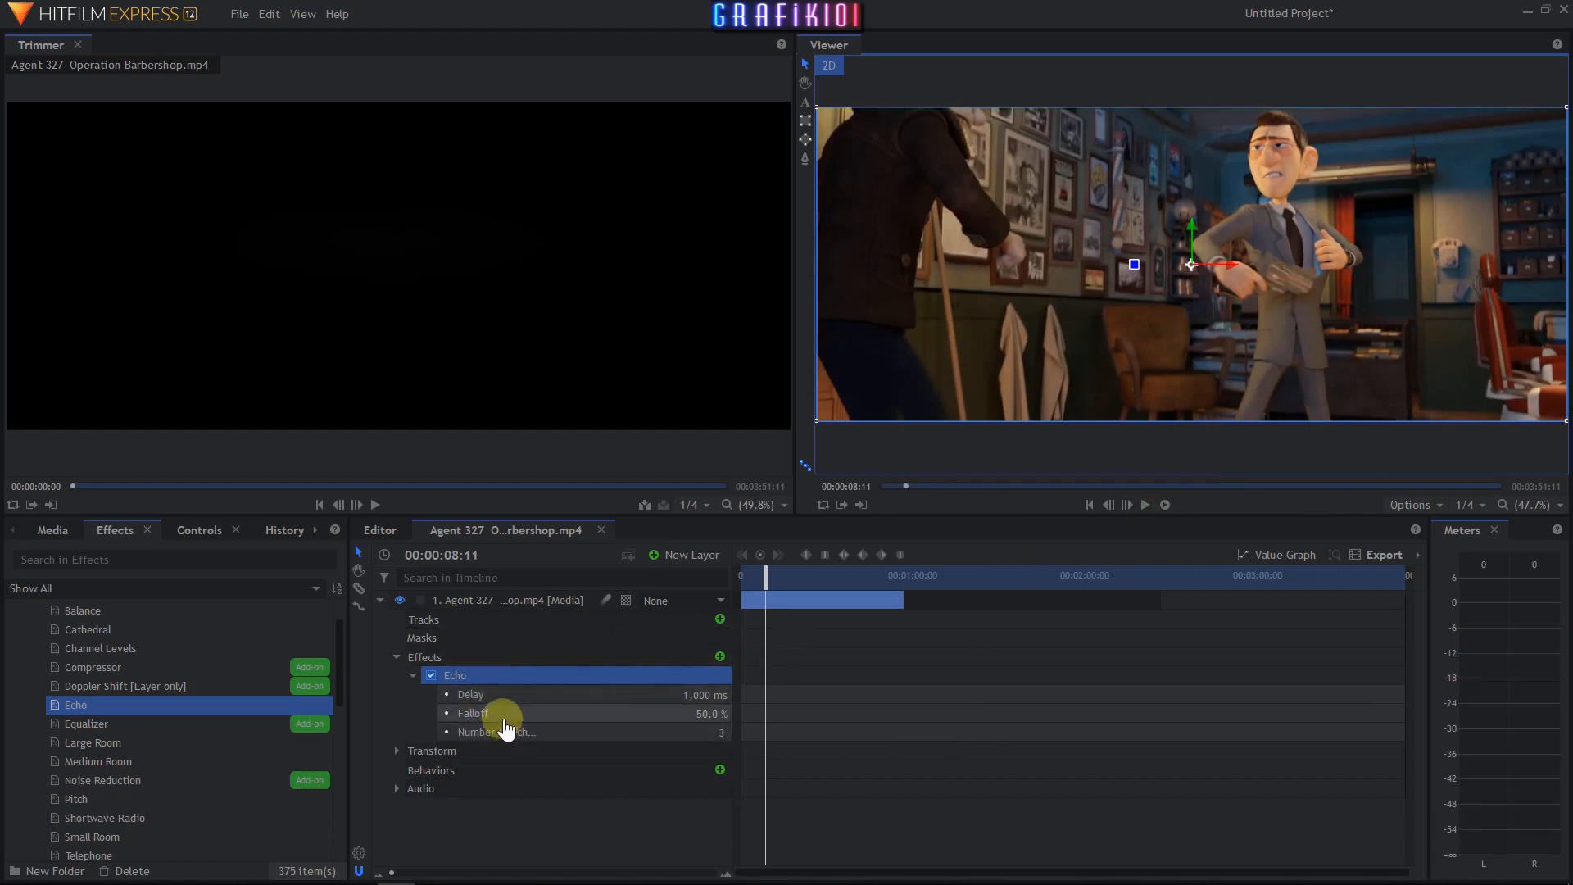
# - Set the Echo Falloff to 100.0 % and replay the clip from the start
pyautogui.click(639, 712)
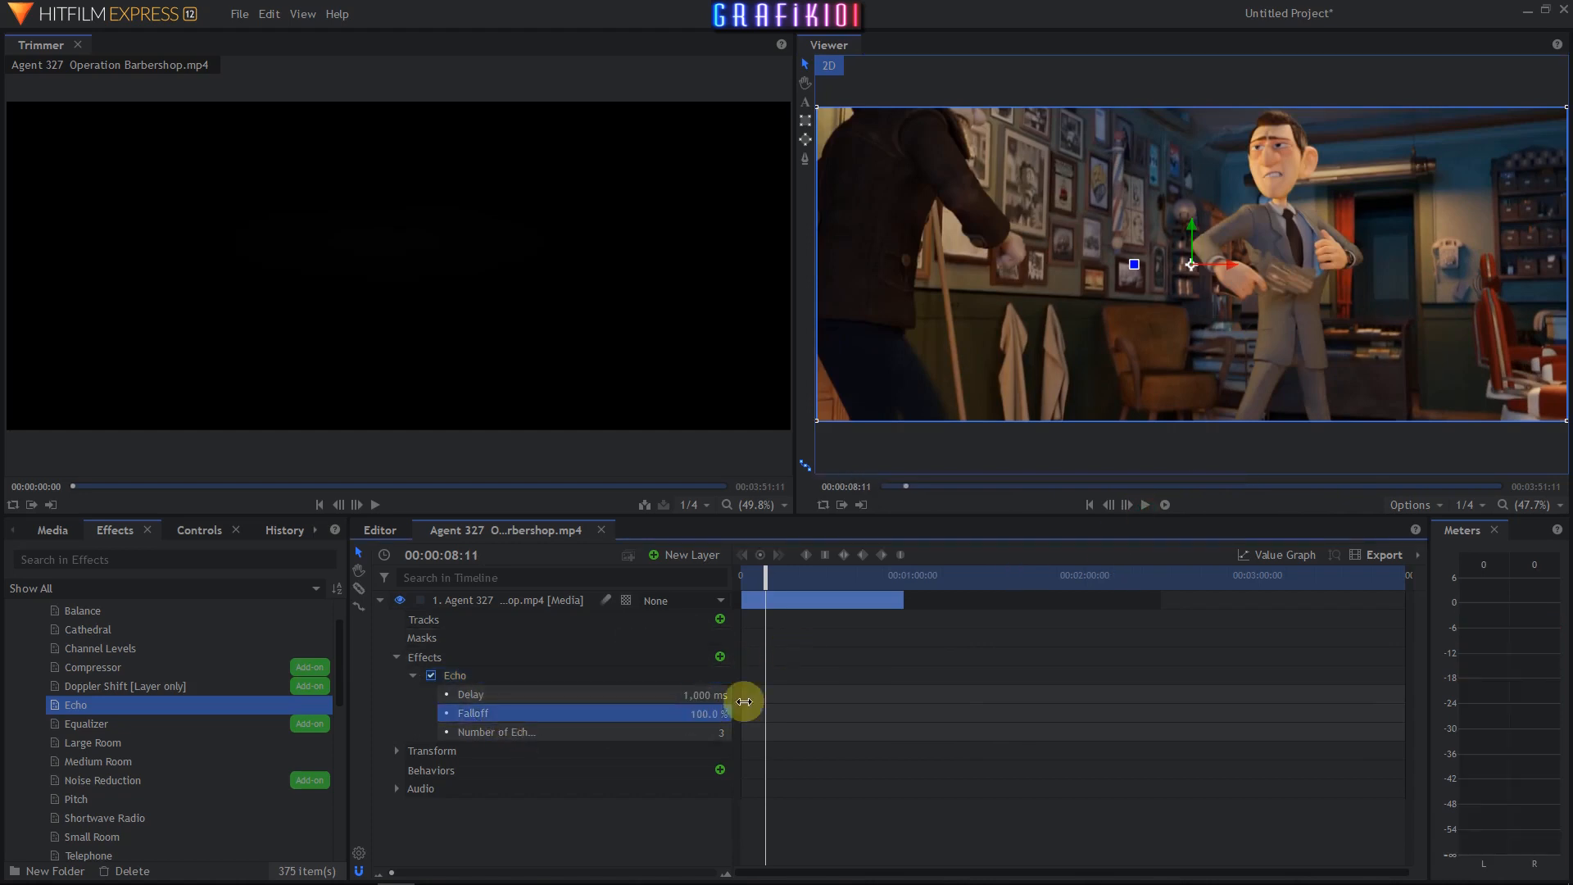
pyautogui.click(1146, 505)
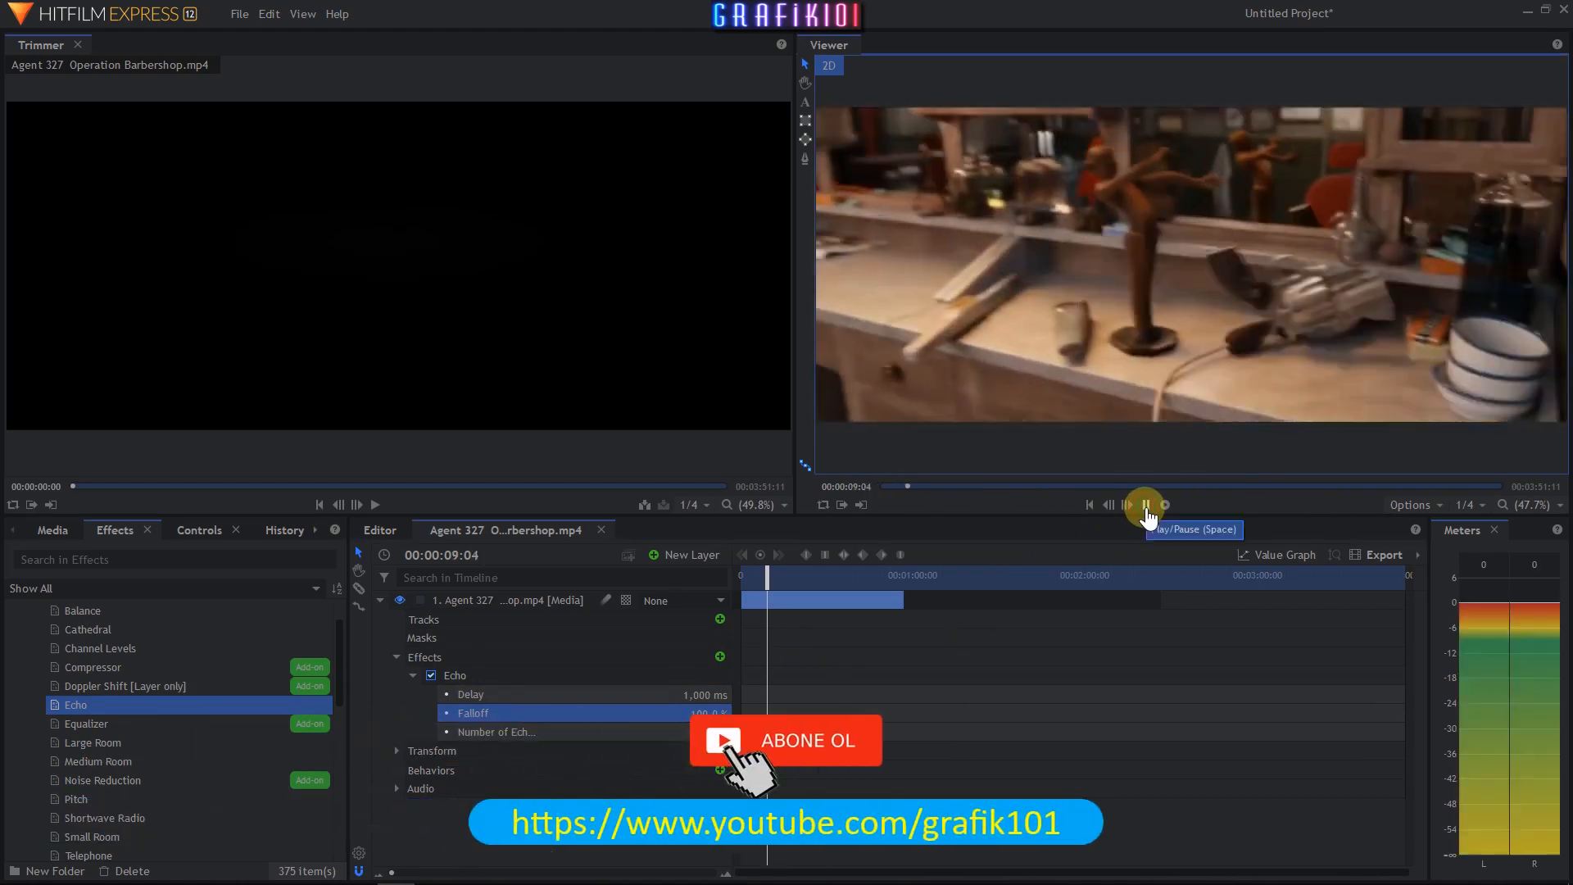
pyautogui.moveTo(768, 579); pyautogui.dragTo(713, 603)
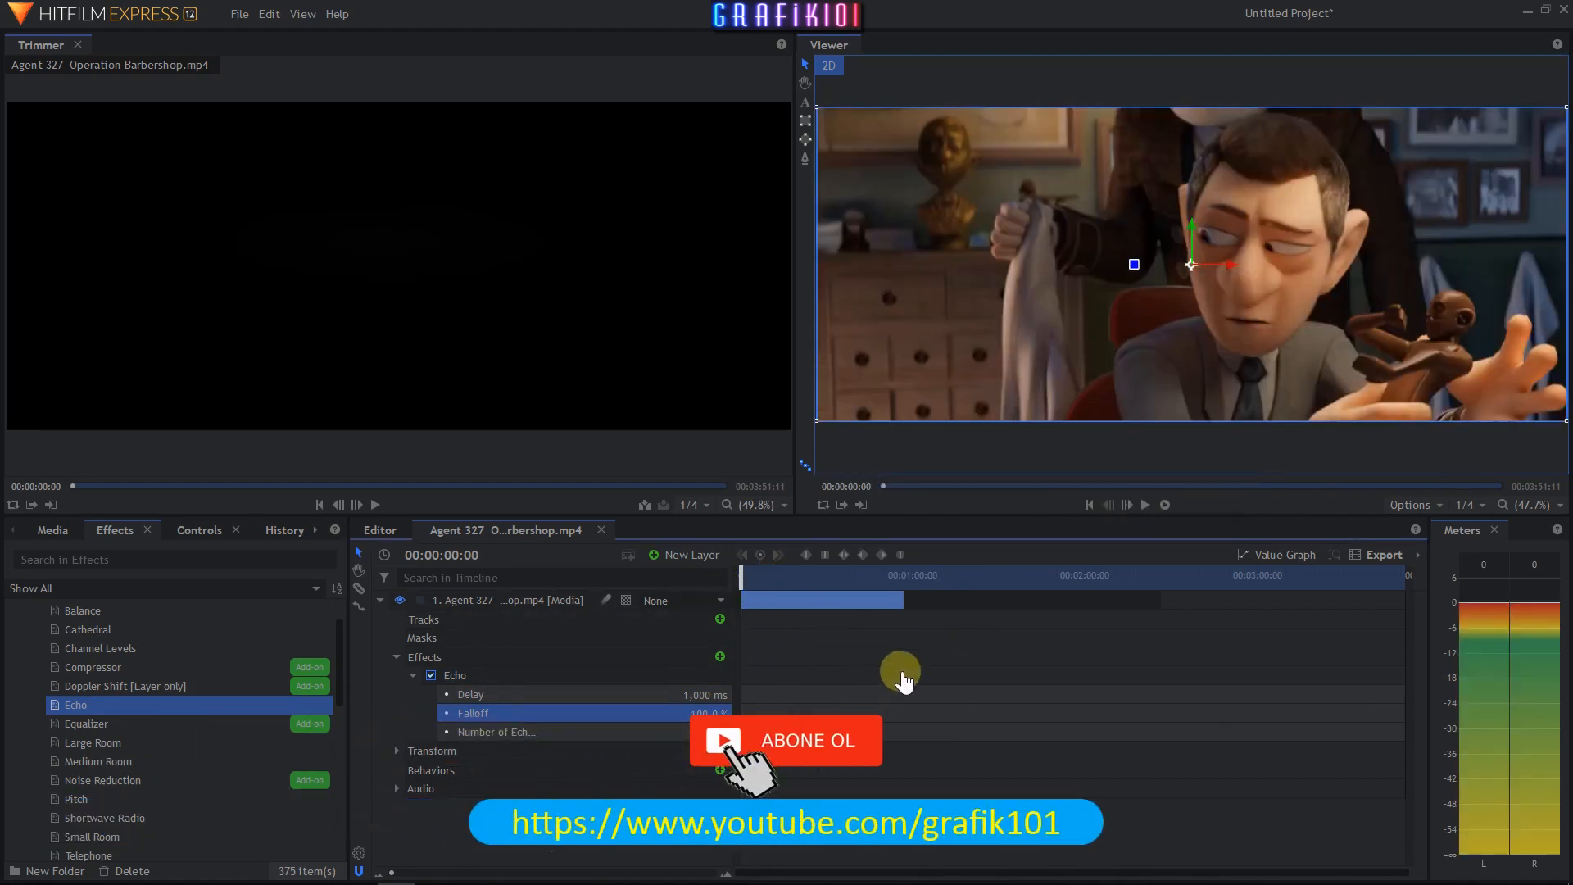
pyautogui.click(1146, 505)
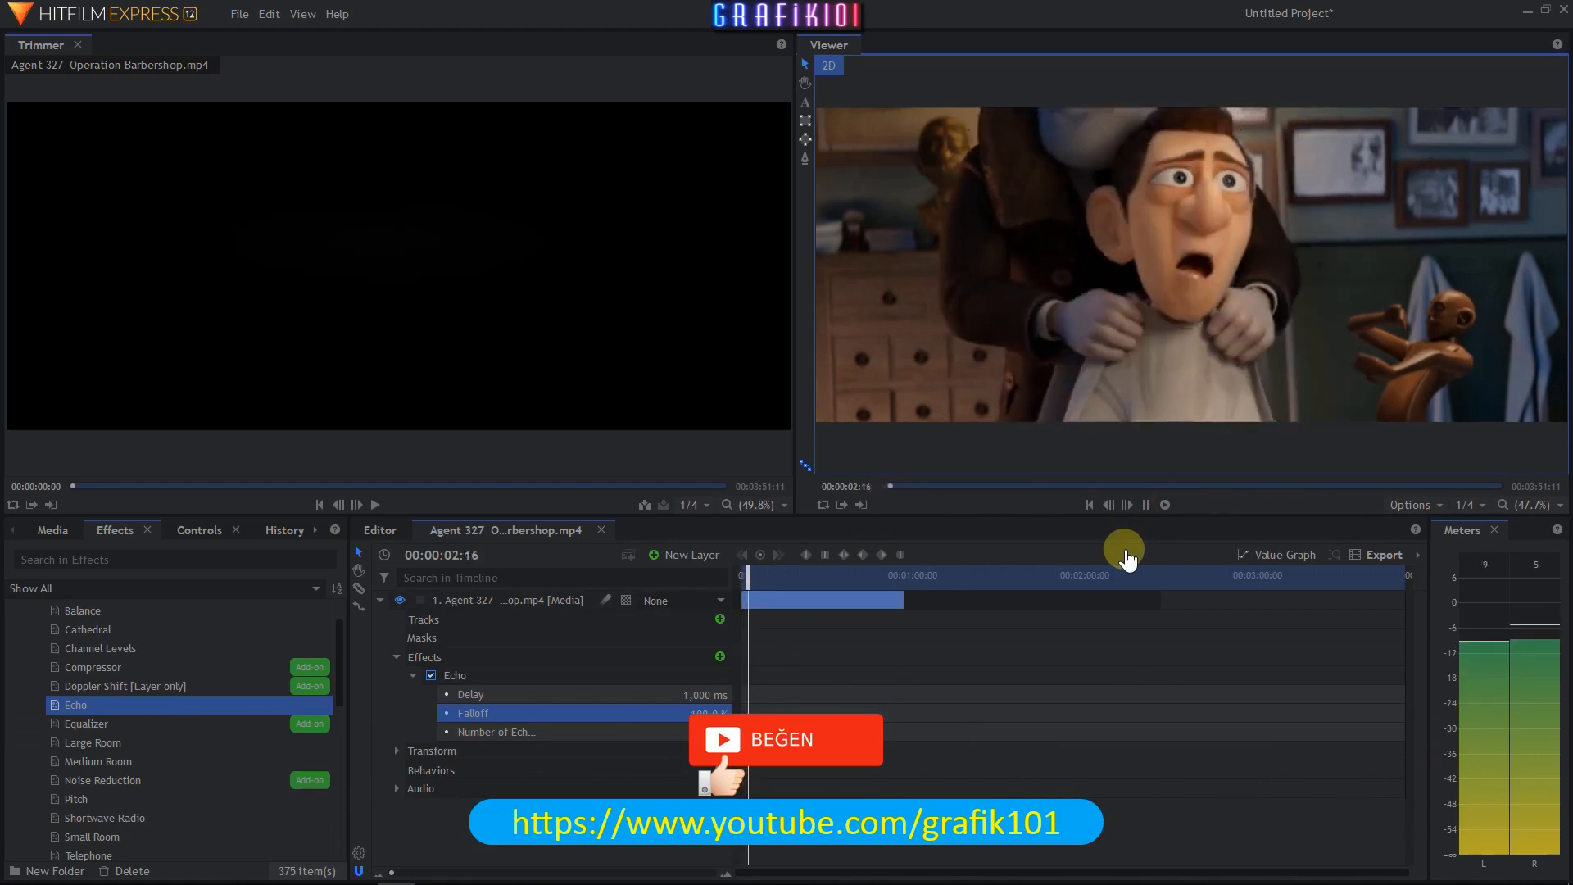
pyautogui.click(1145, 505)
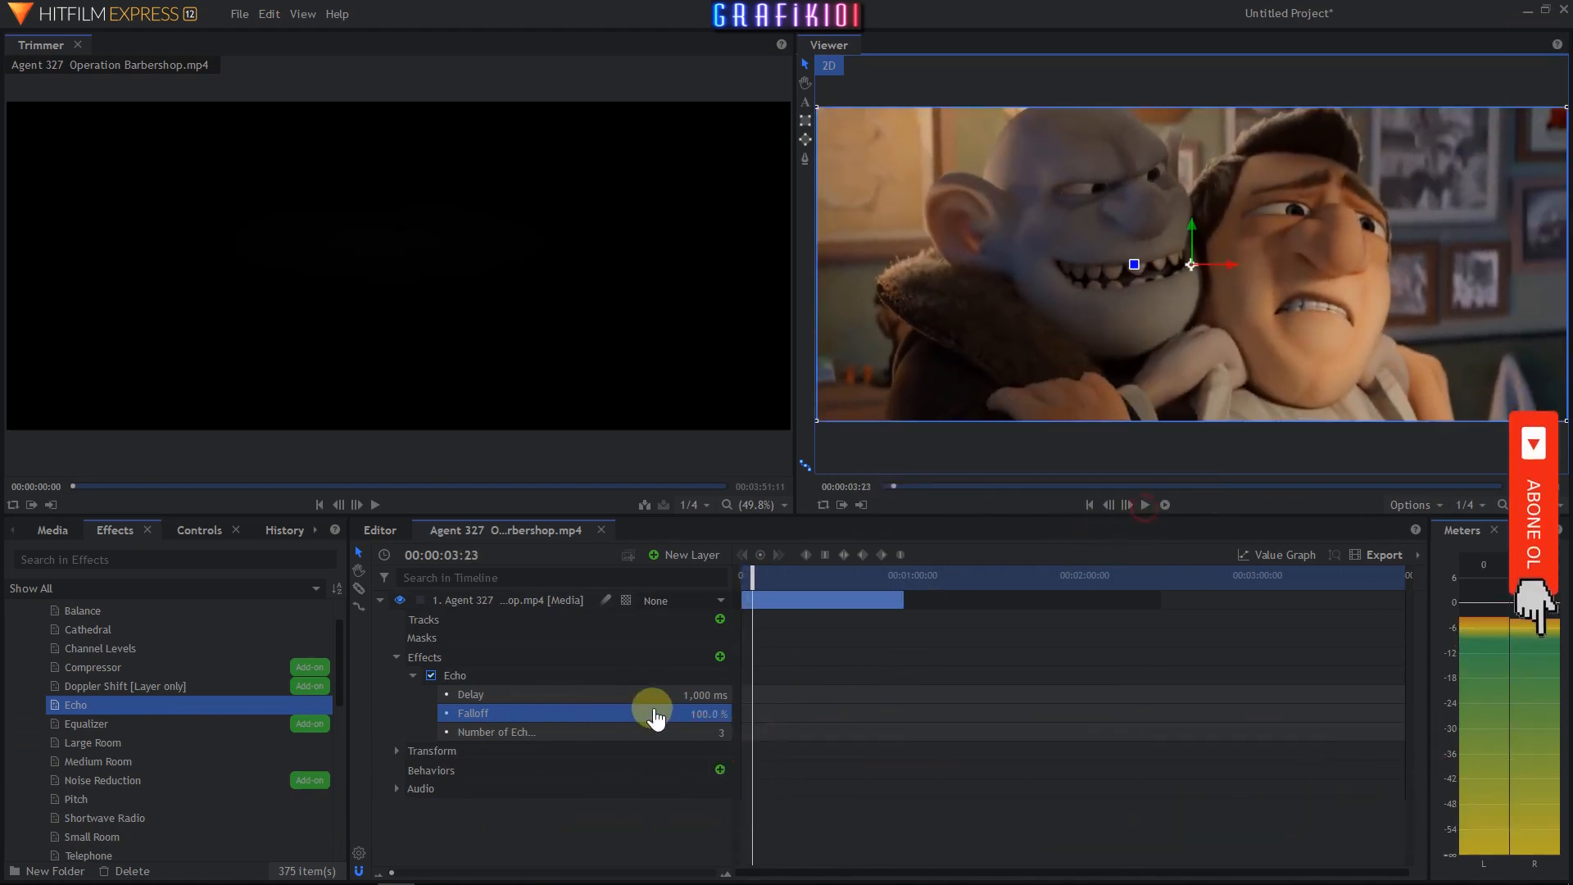
# - Set Echo Falloff to 50.0 %, Delay to 100 ms and Number of Echoes to 8 while previewing the clip
pyautogui.write('5')
pyautogui.press('Return')
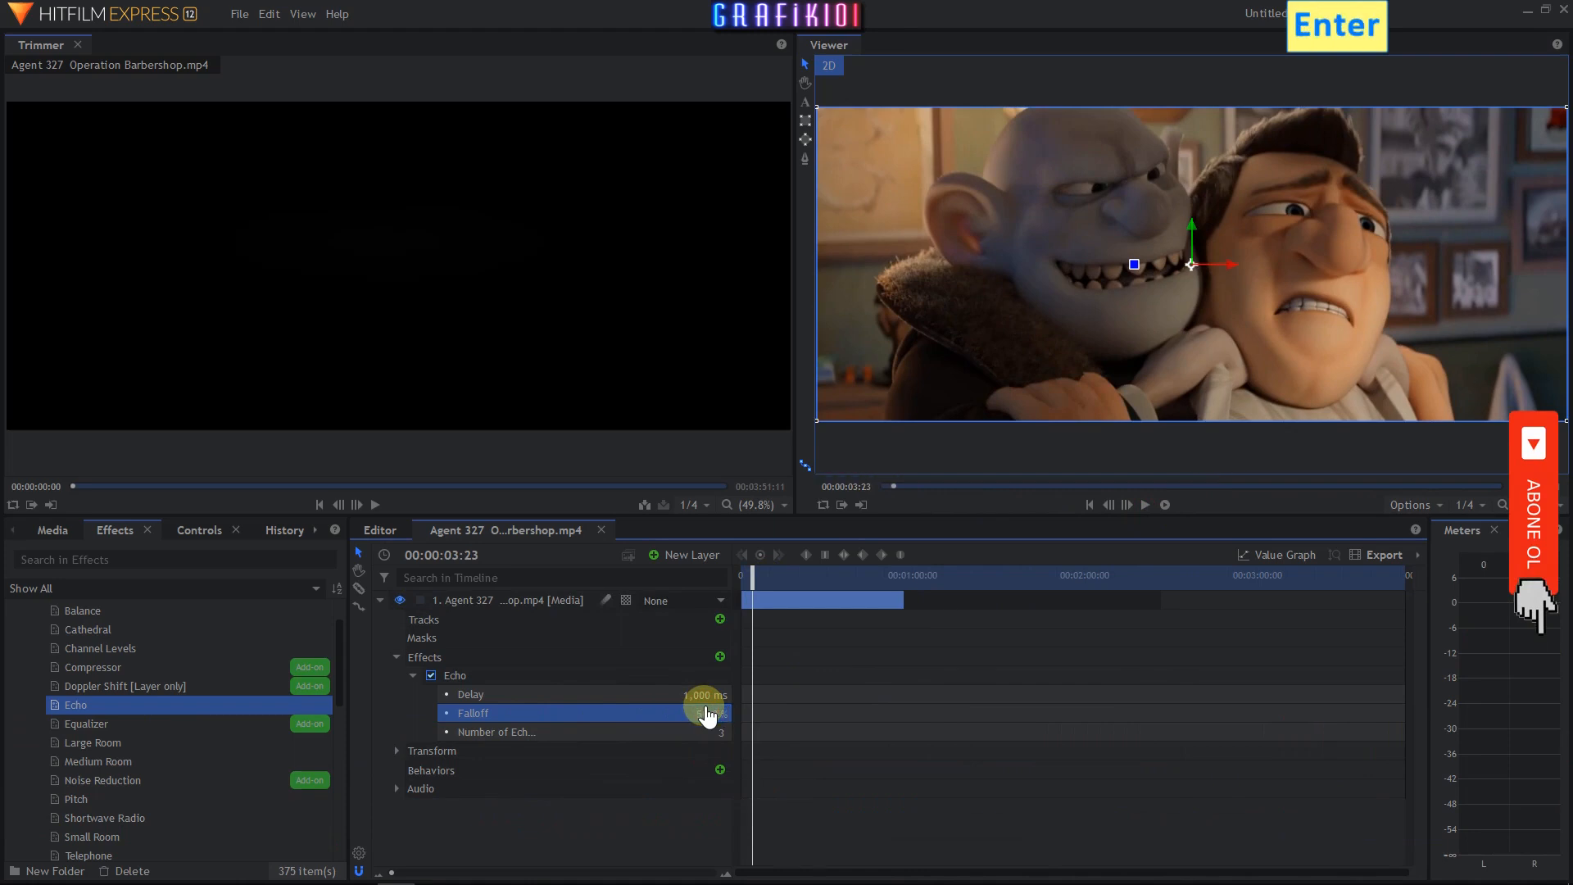
pyautogui.click(710, 695)
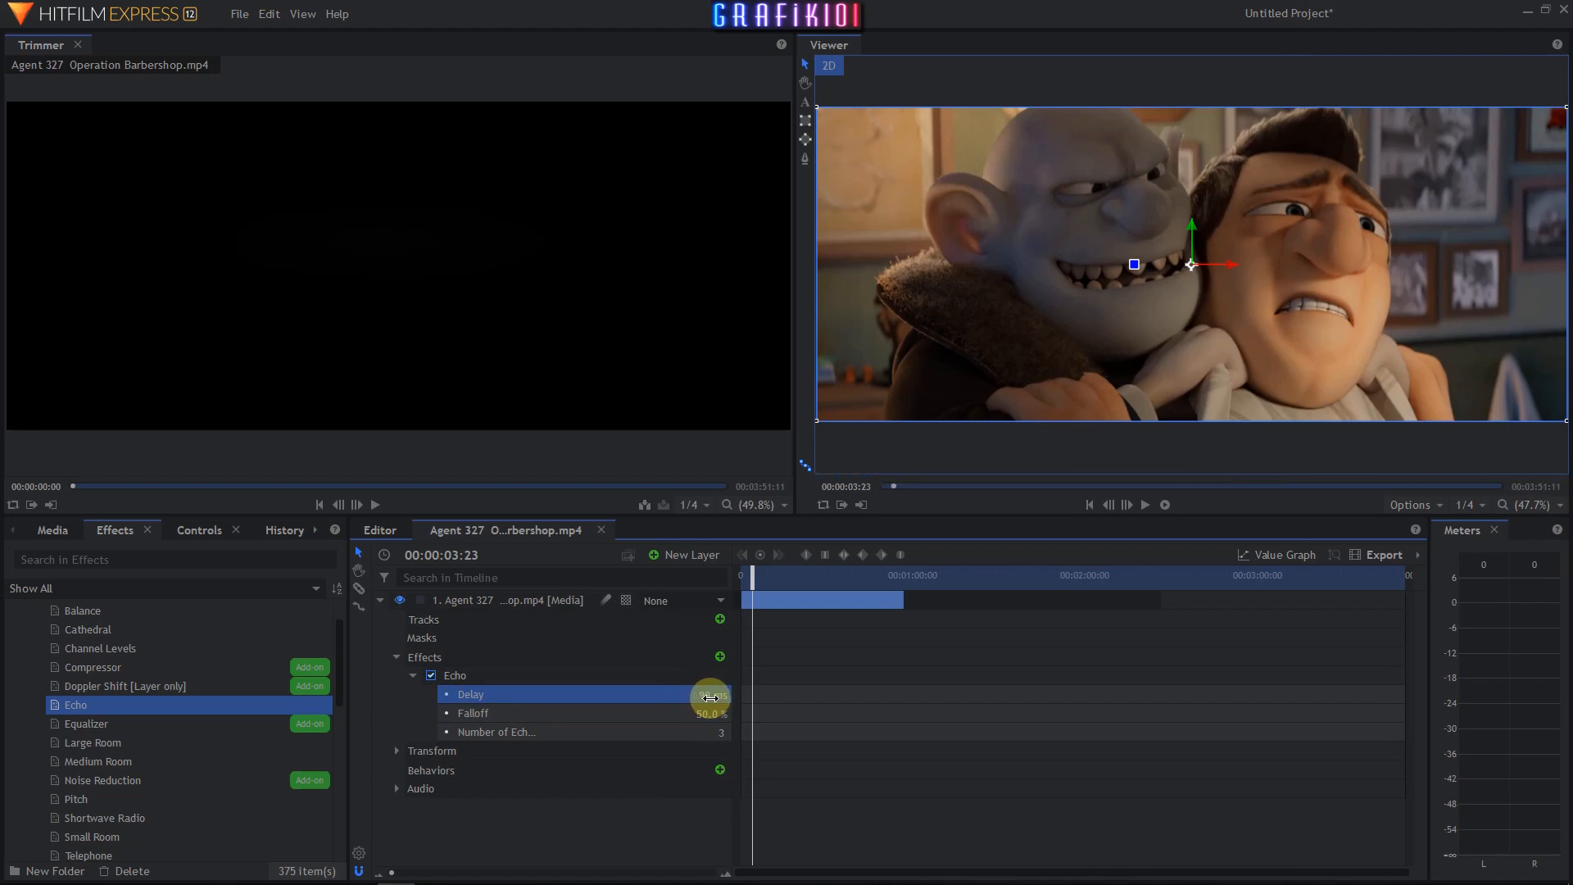
pyautogui.click(745, 578)
pyautogui.click(1145, 504)
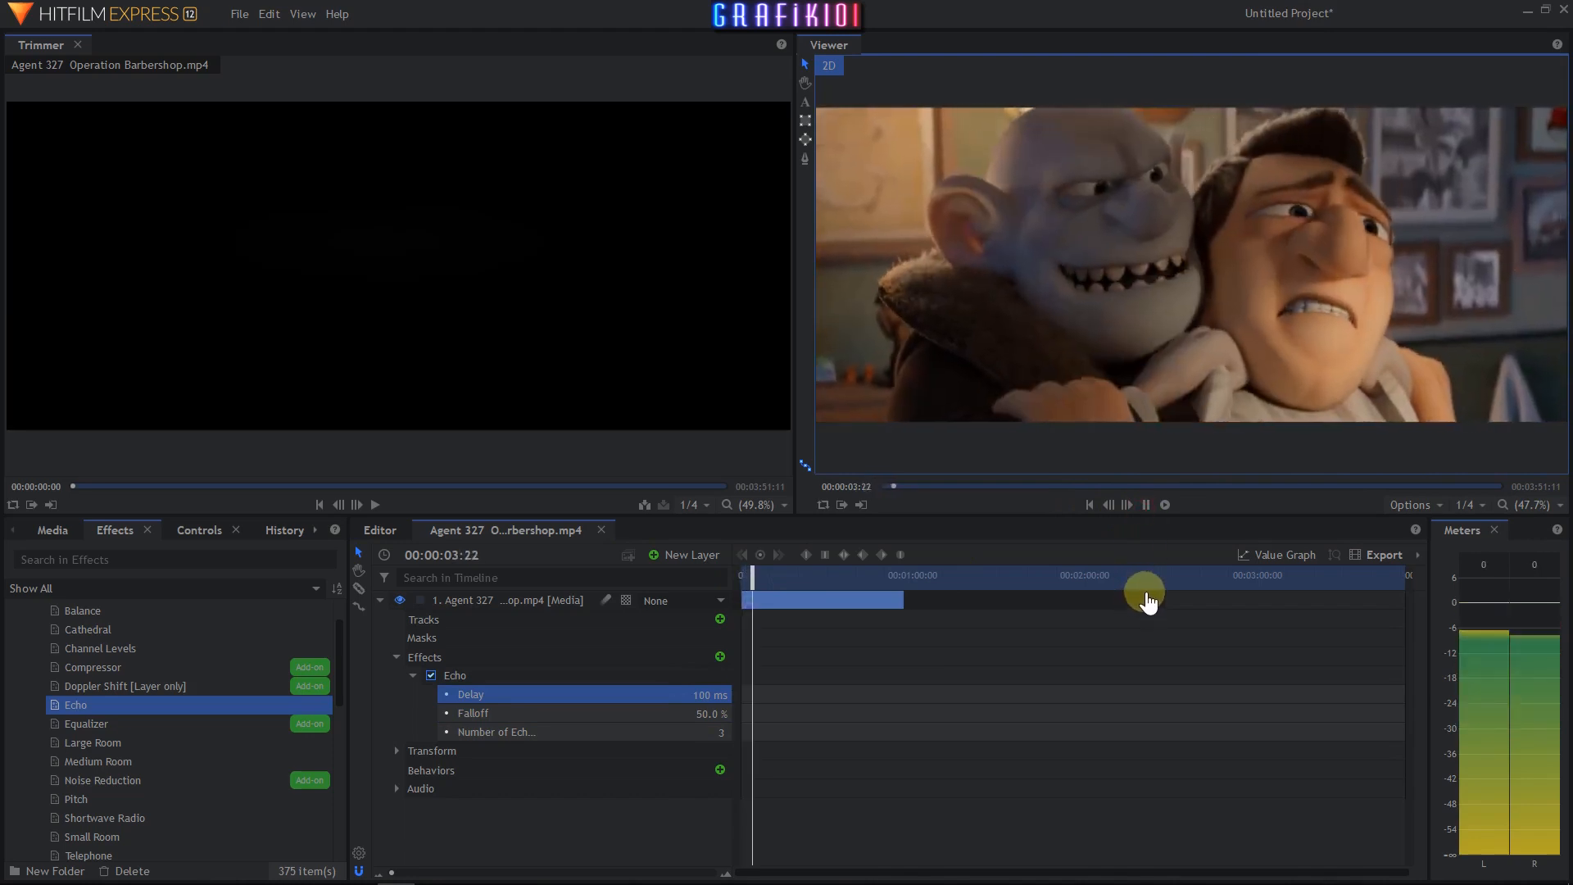
pyautogui.click(1145, 505)
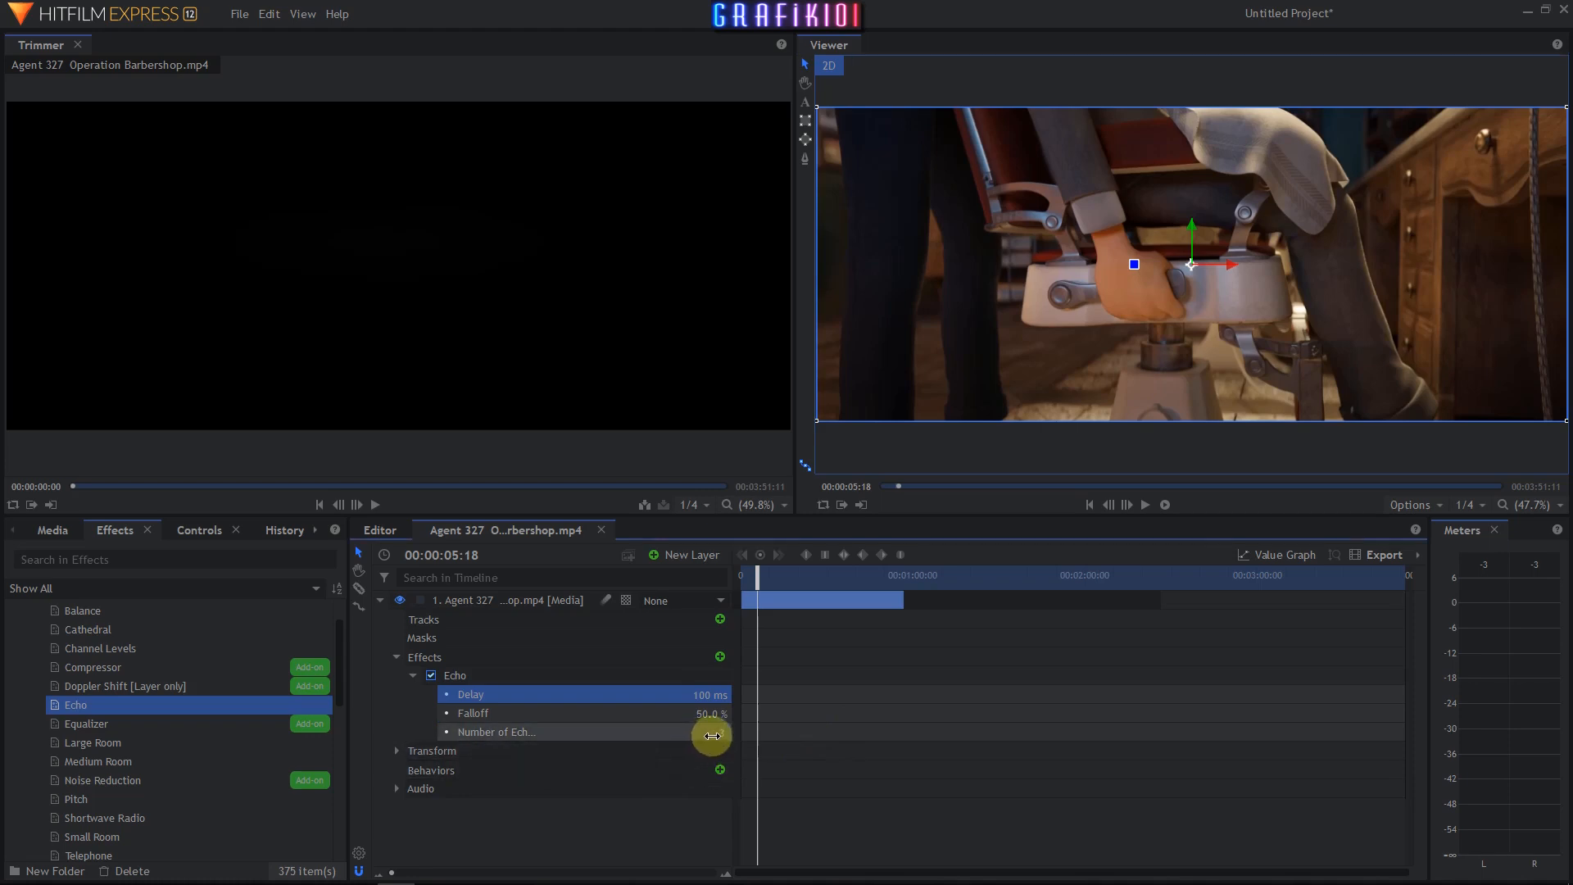
pyautogui.click(710, 733)
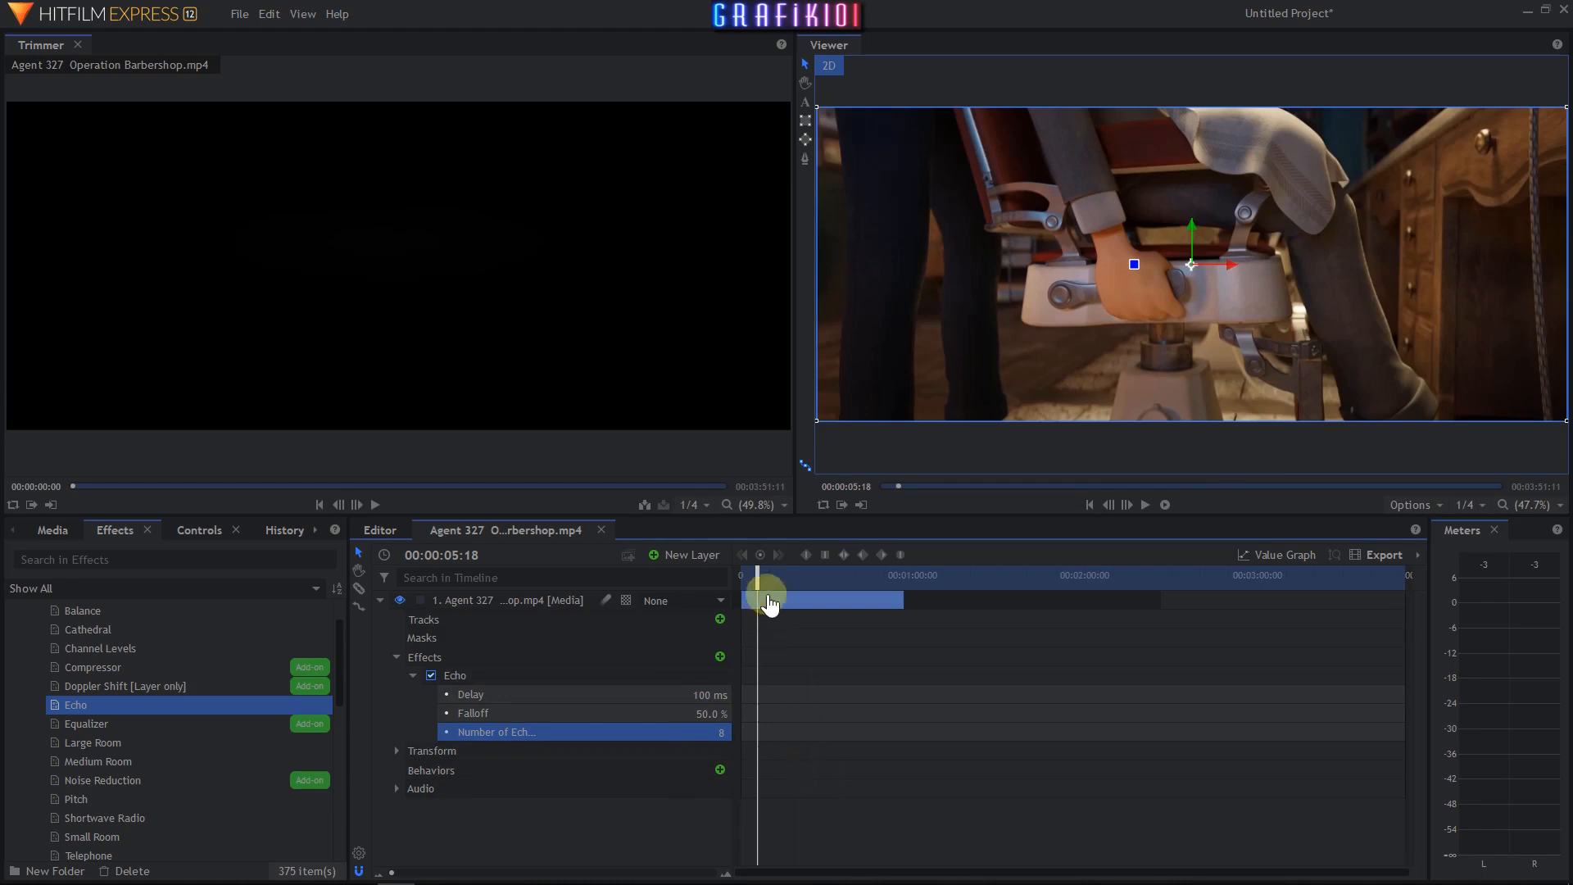
# - Replay the clip from the start to hear the current Echo settings
pyautogui.moveTo(758, 578); pyautogui.dragTo(735, 578)
pyautogui.click(1144, 505)
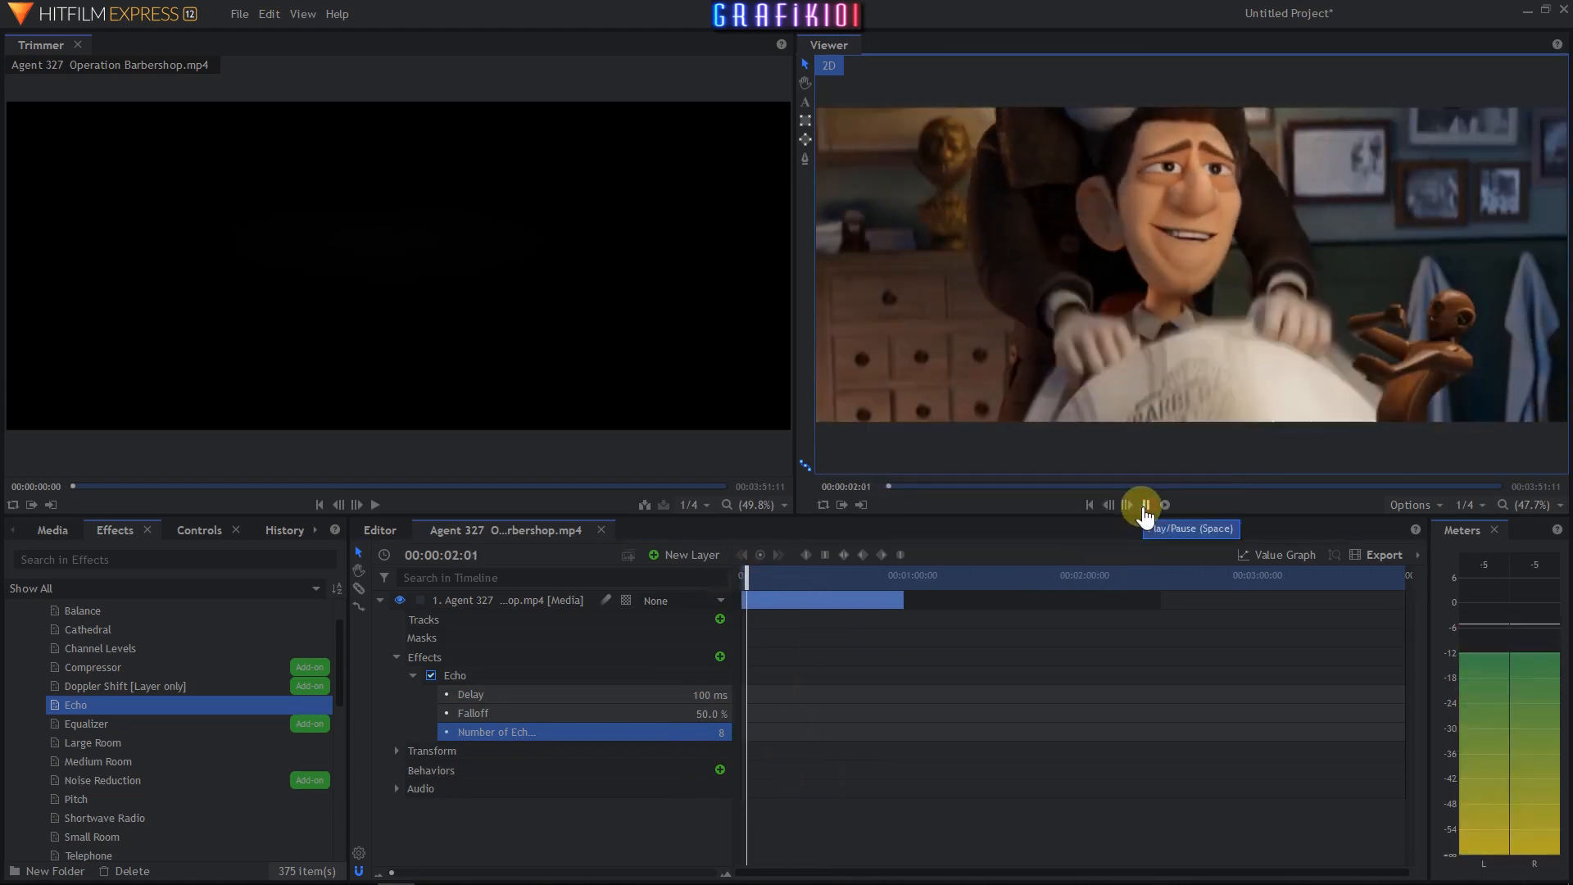
pyautogui.click(1146, 505)
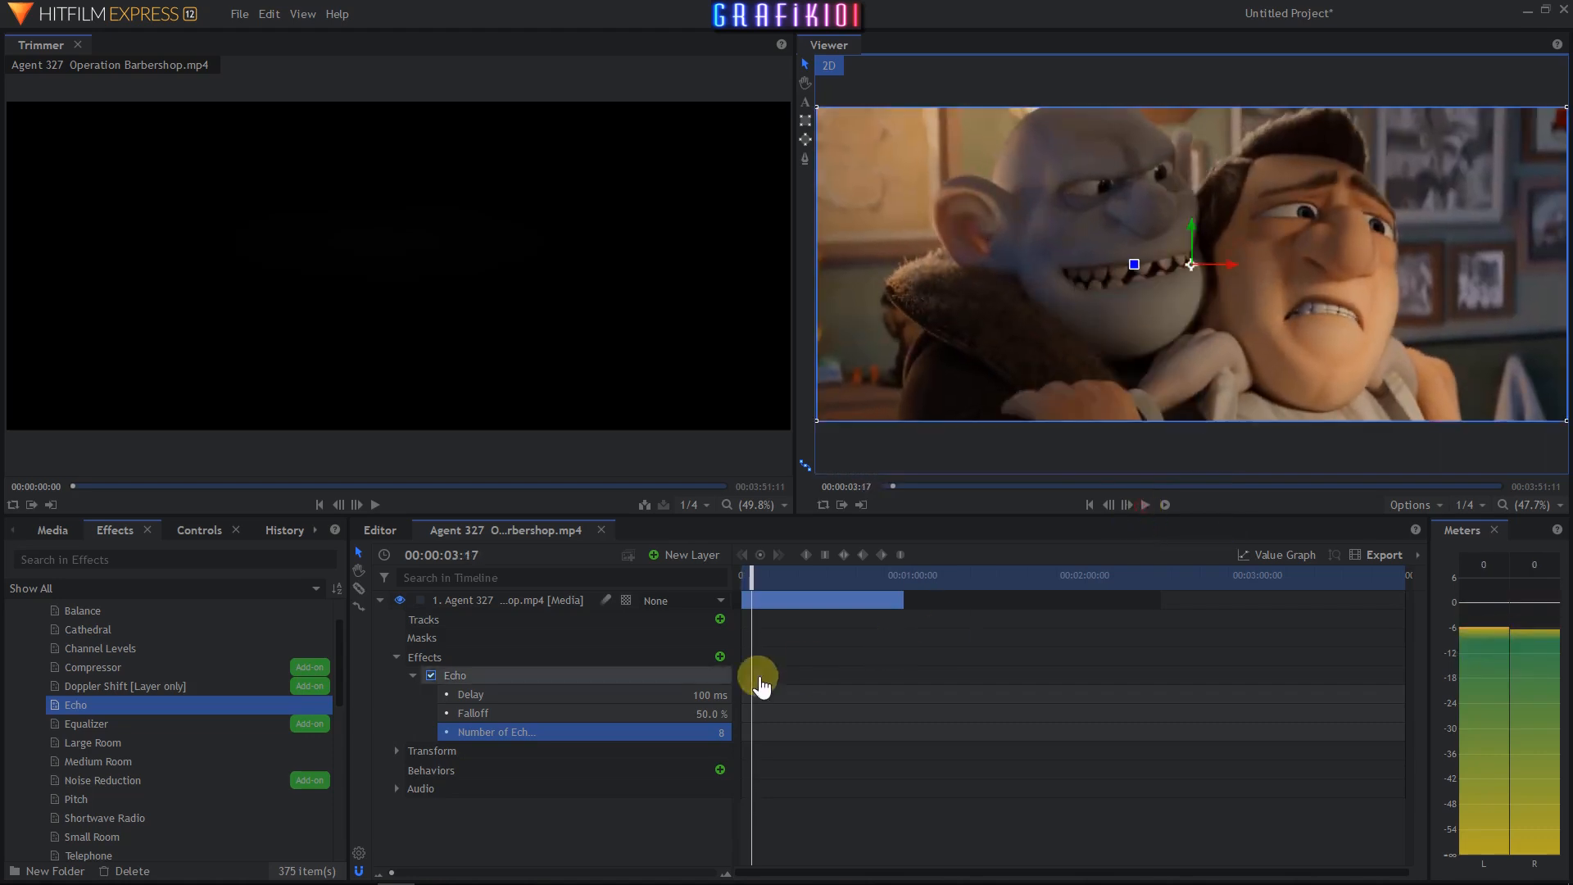
# - Set the Echo Delay to 1,457 ms and replay the clip from the beginning
pyautogui.click(685, 695)
pyautogui.moveTo(685, 695); pyautogui.dragTo(685, 695)
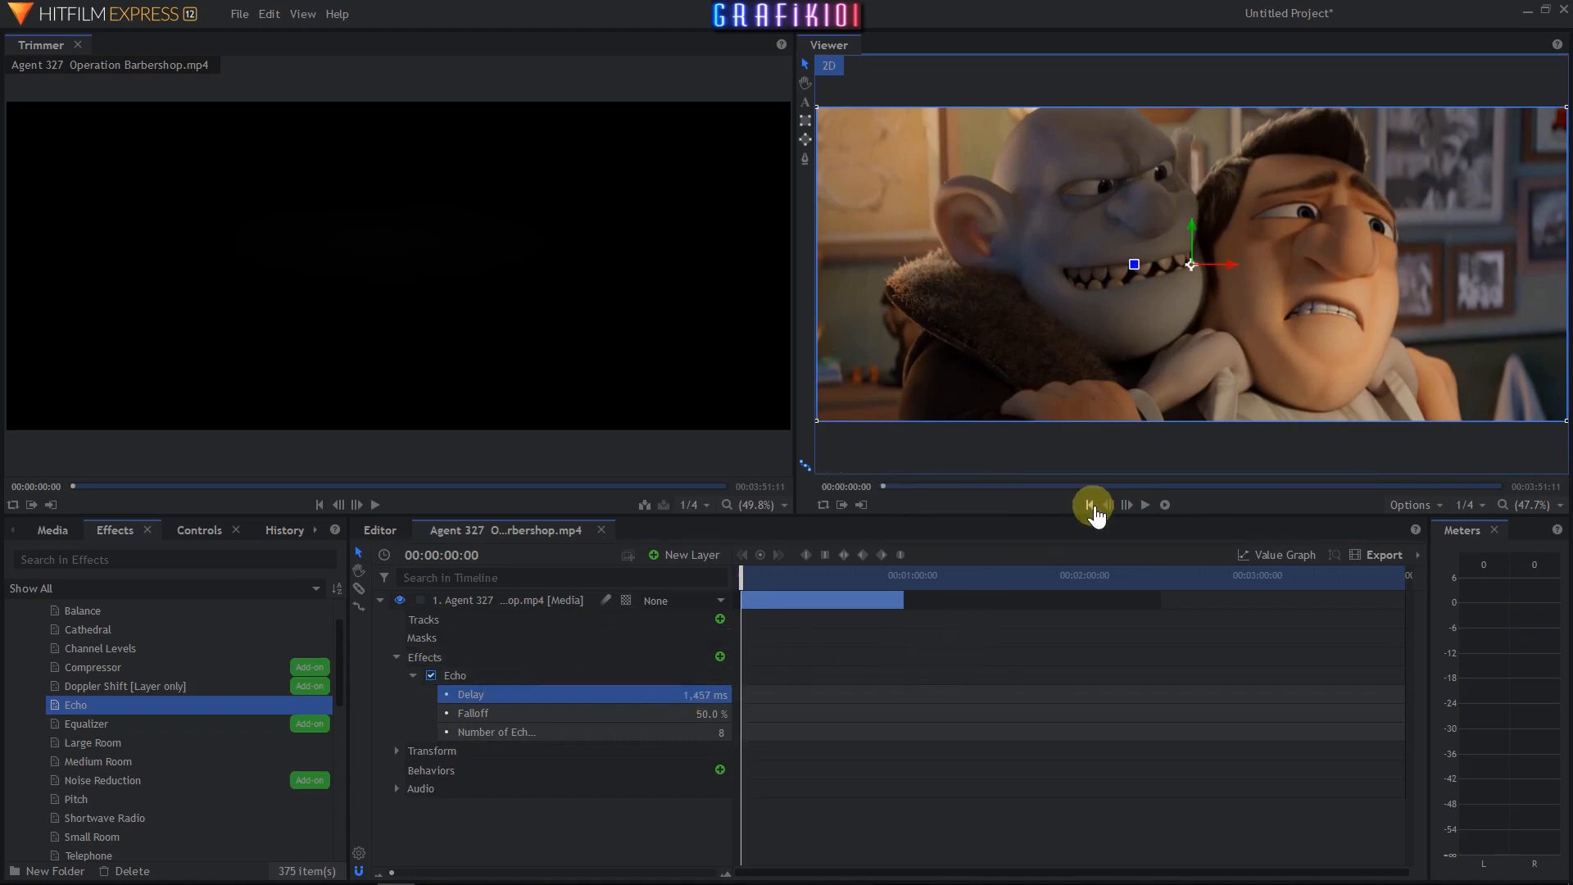
pyautogui.click(1089, 504)
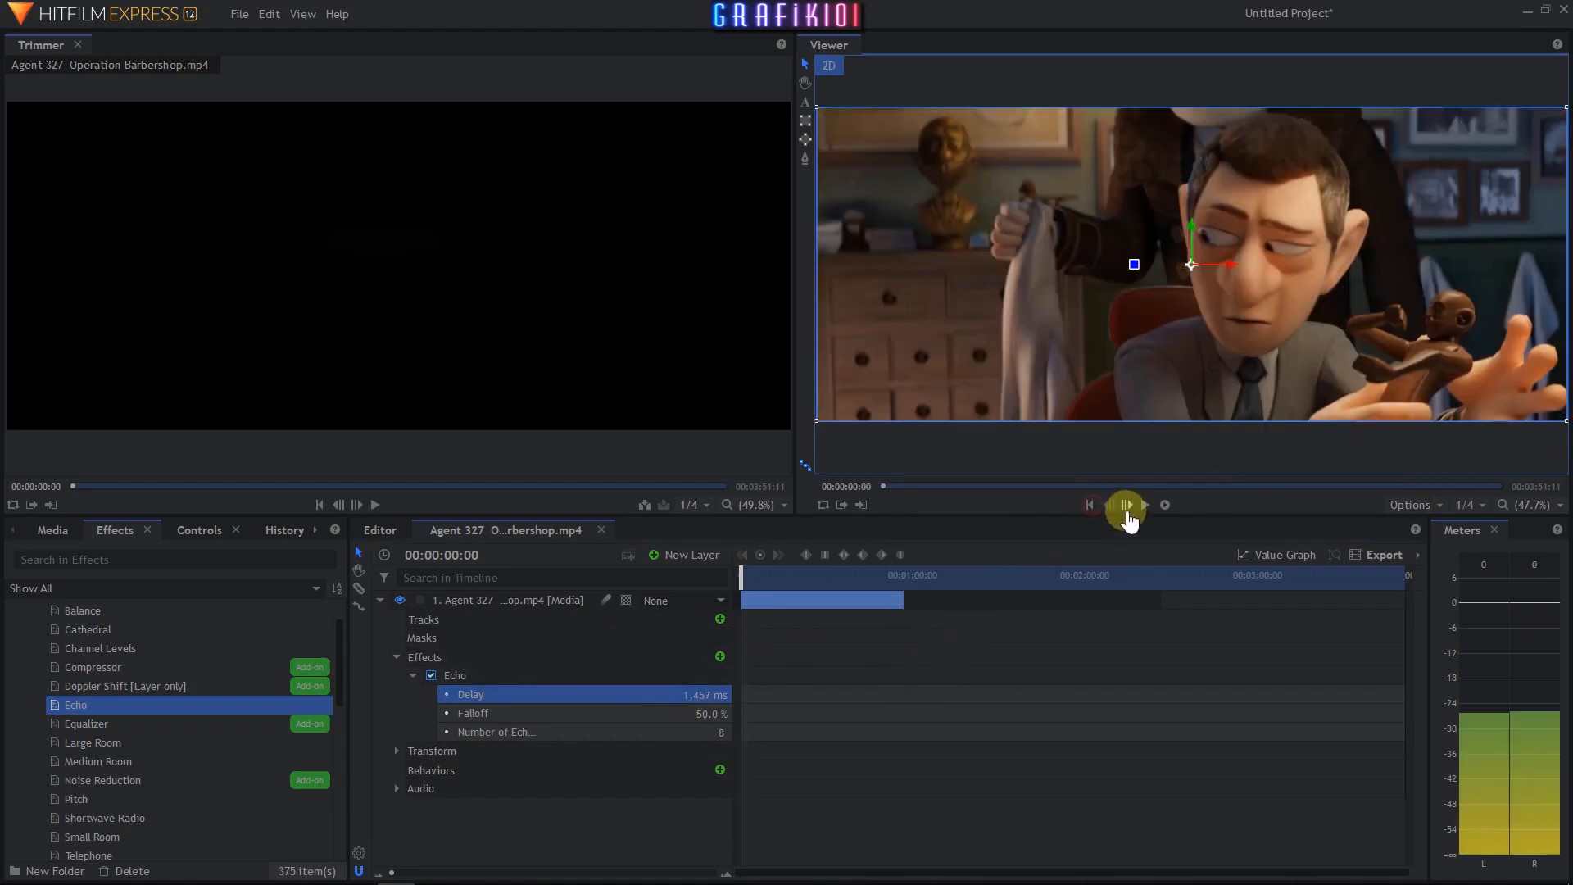
pyautogui.click(1147, 505)
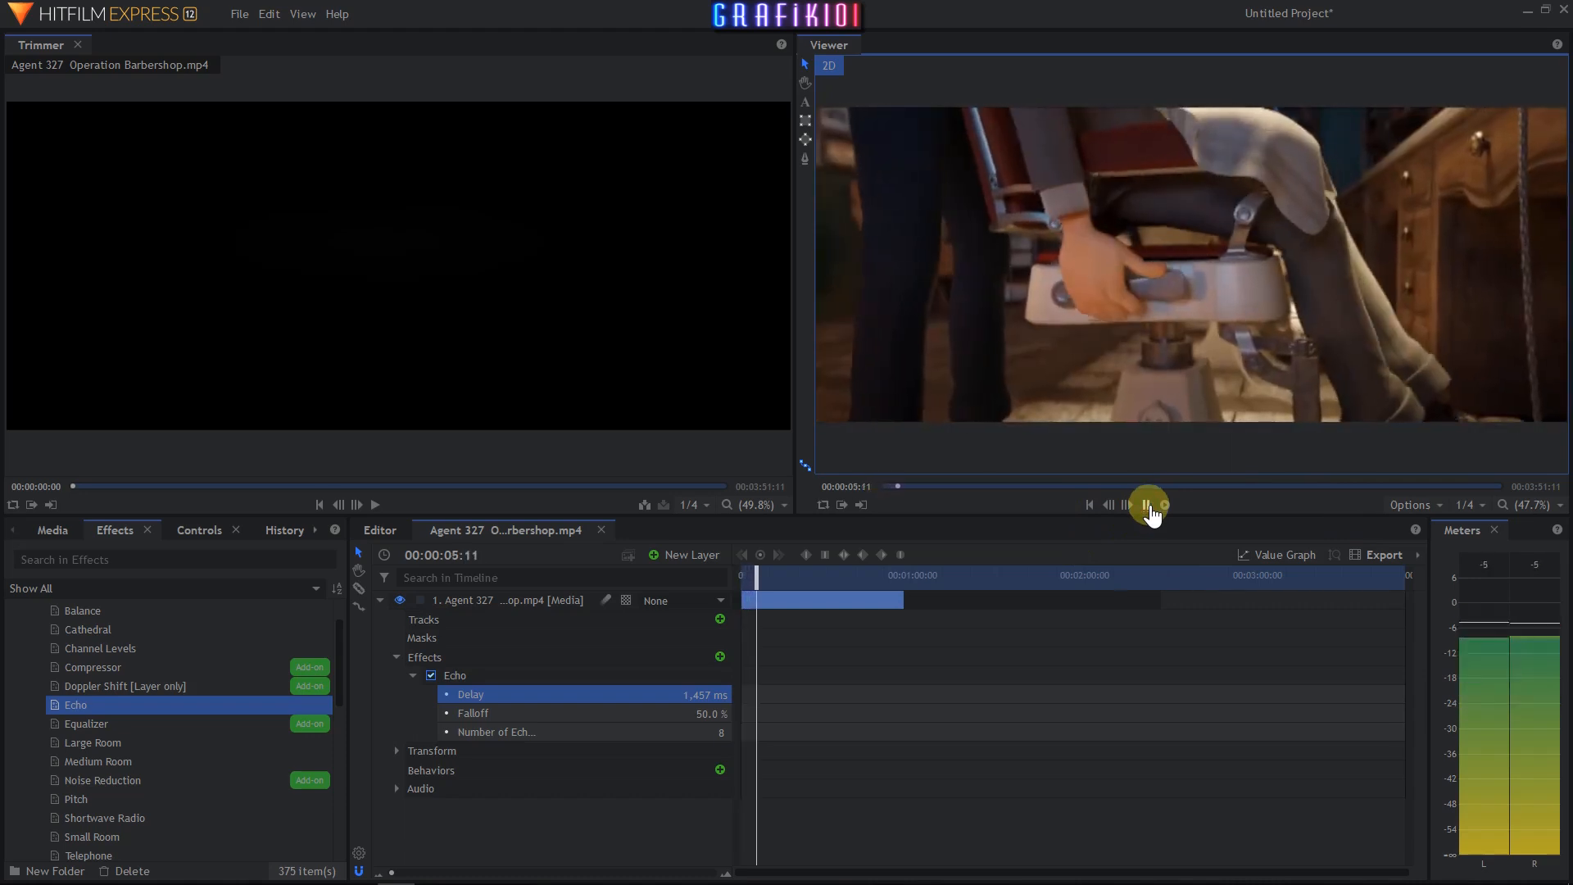
pyautogui.click(1147, 505)
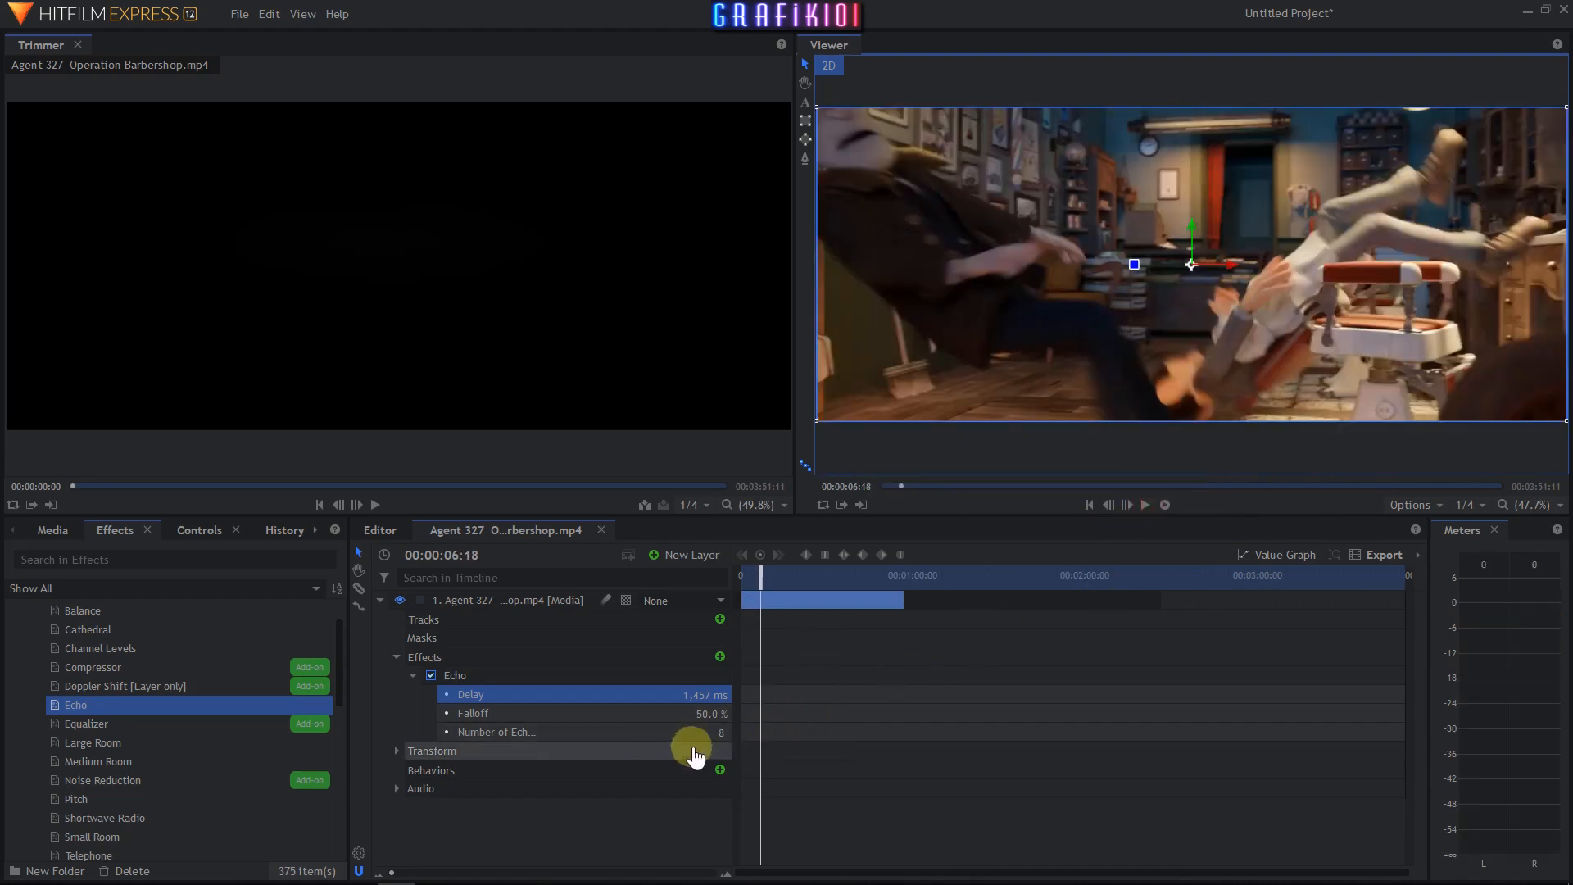
# - Set Number of Echoes to 3, then delete the Echo effect from the clip layer
pyautogui.moveTo(711, 733); pyautogui.dragTo(707, 733)
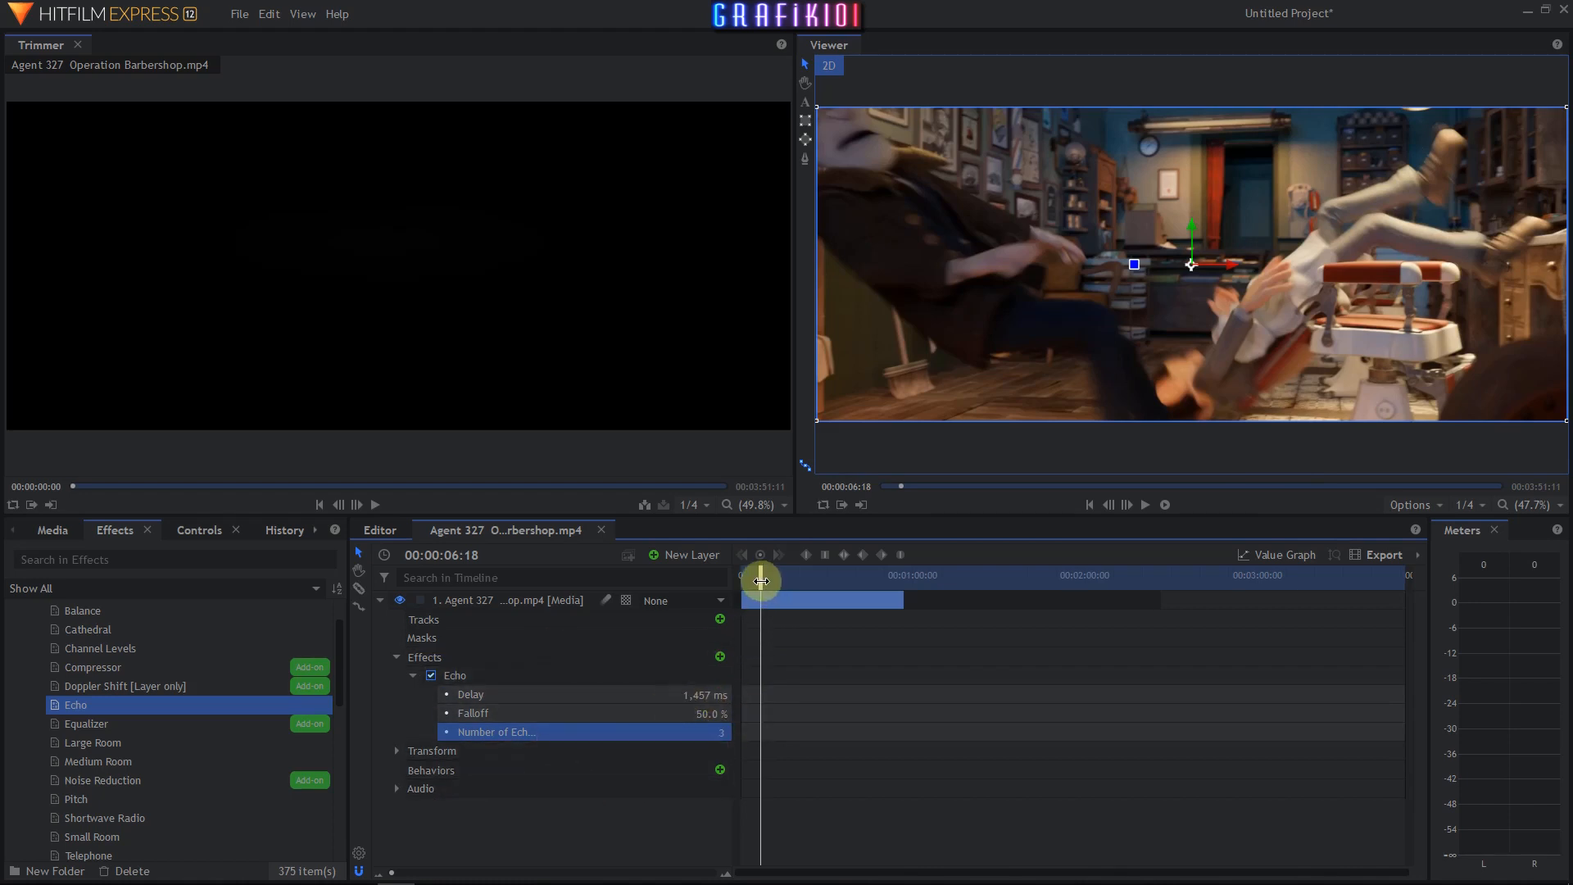
pyautogui.click(457, 677)
pyautogui.press('Delete')
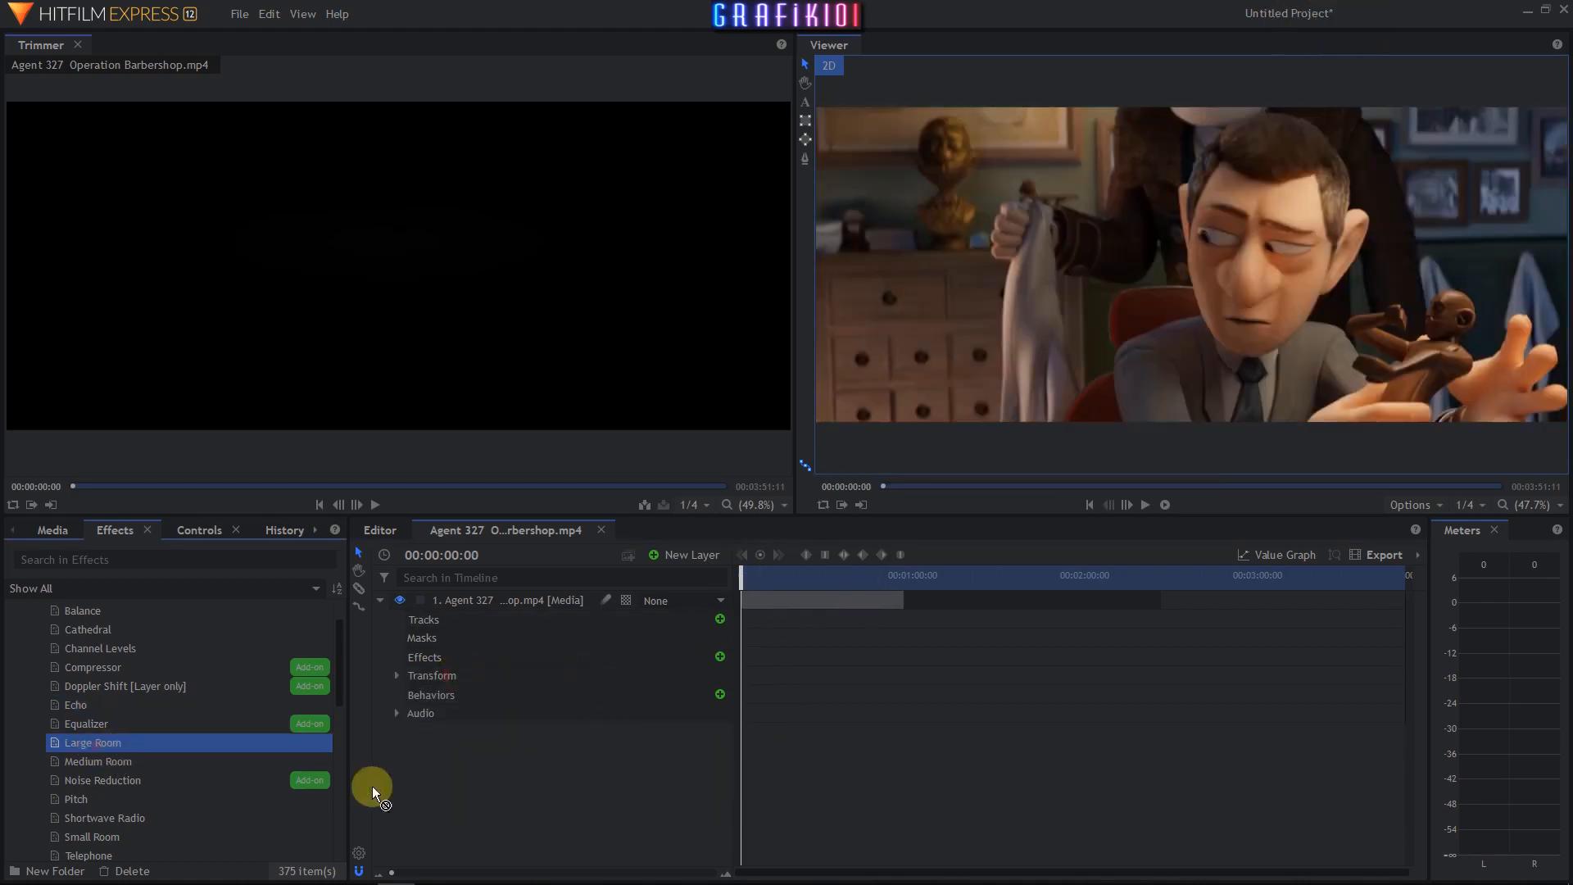
# - Apply the Large Room audio effect to the clip layer, expand it and play the clip
pyautogui.moveTo(434, 655); pyautogui.dragTo(438, 660)
pyautogui.click(413, 675)
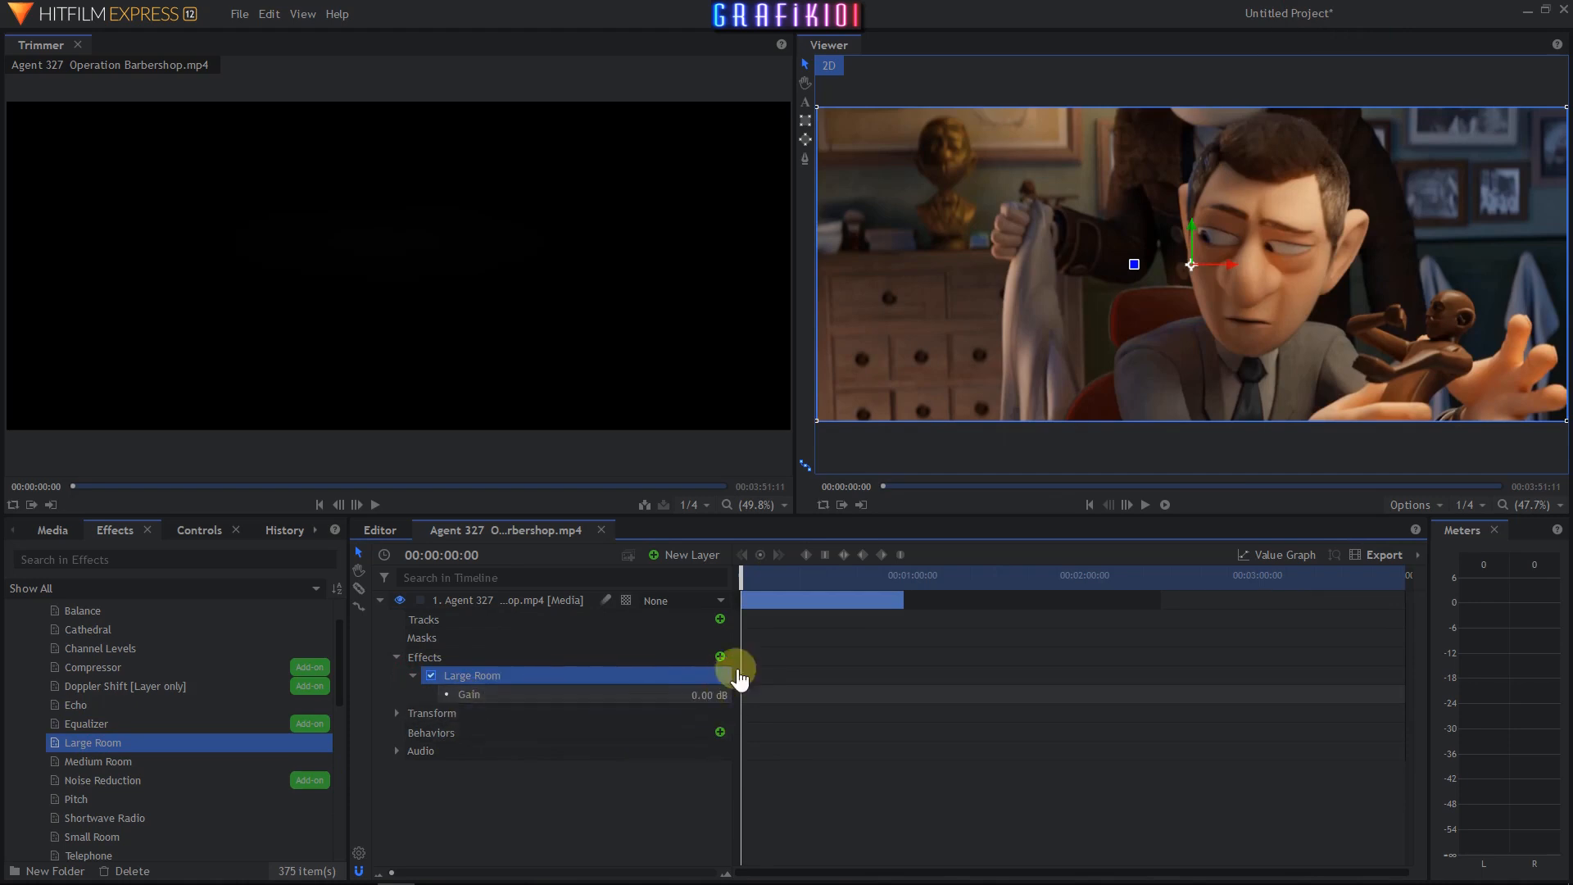
pyautogui.click(1145, 506)
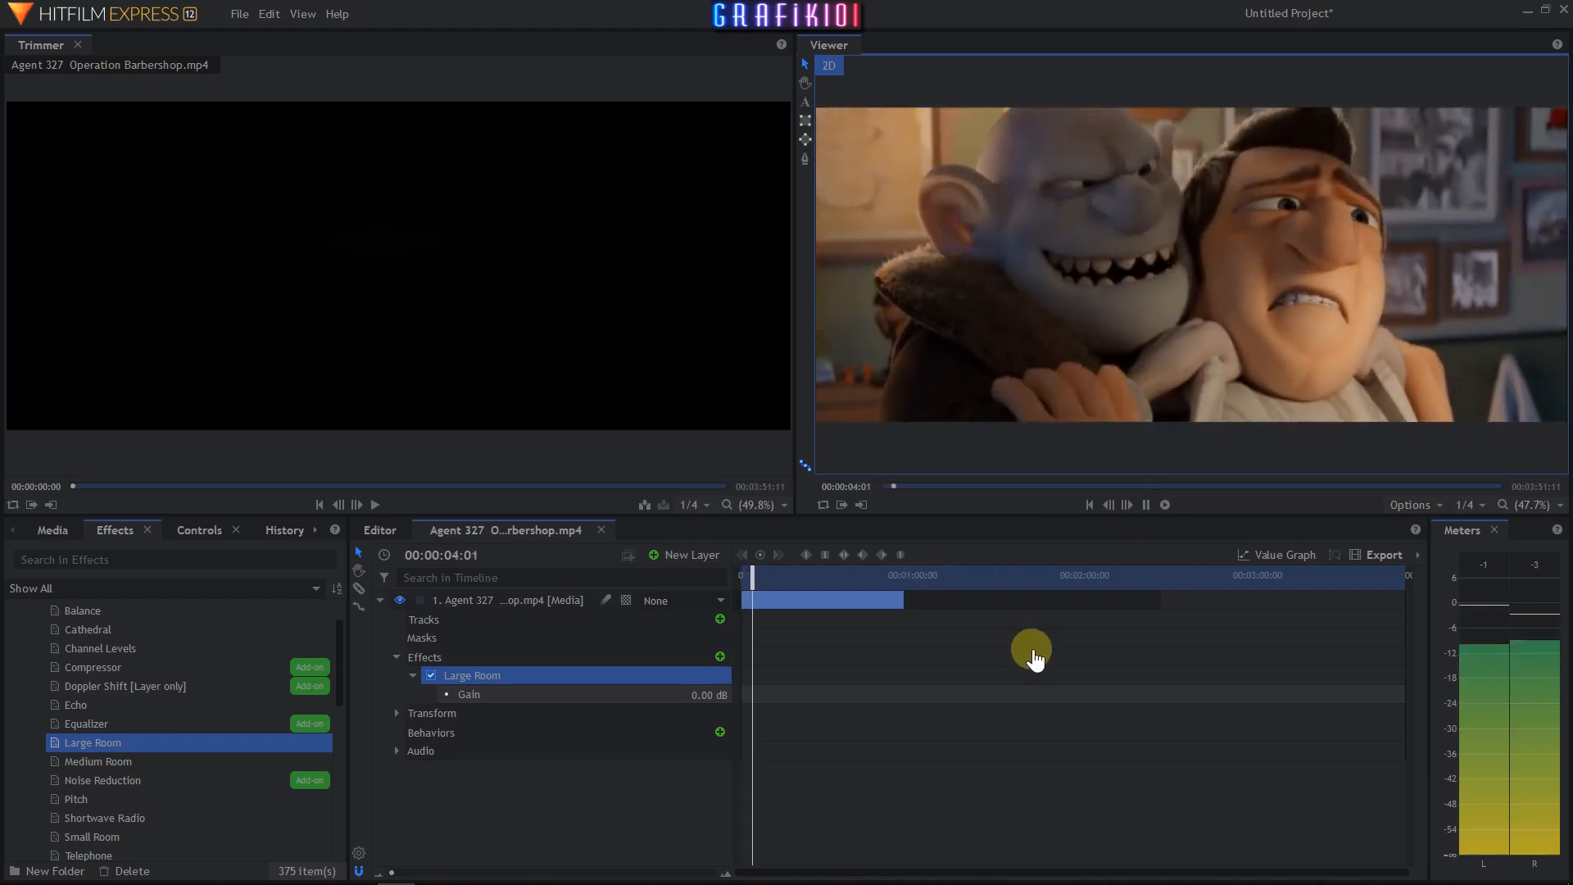
pyautogui.click(1147, 507)
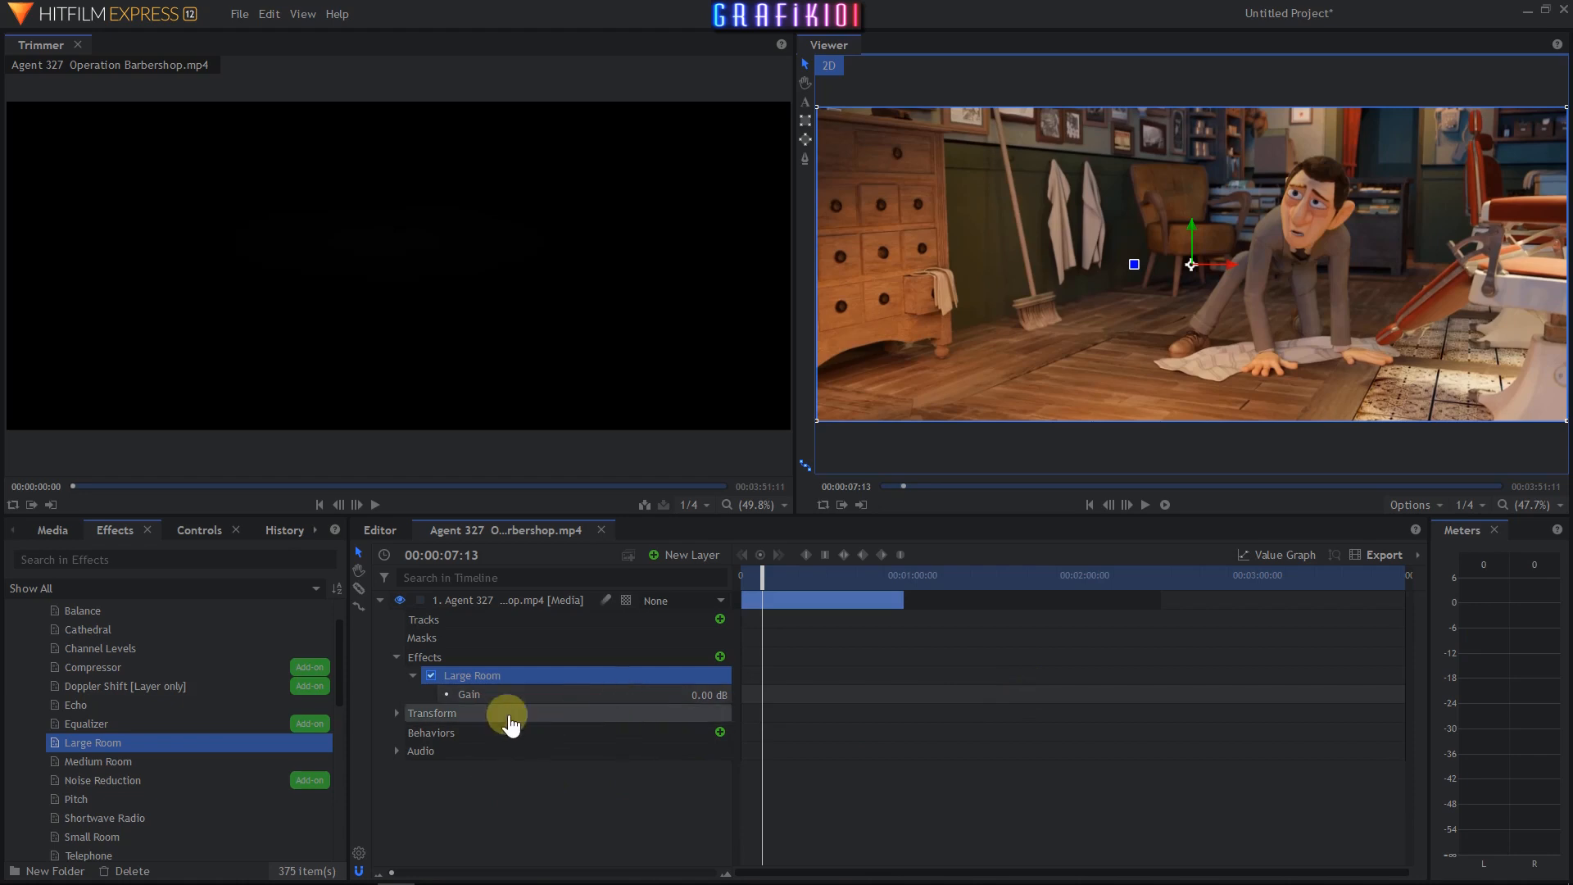
# - Set the Large Room Gain to 4.80 dB and play the clip to hear it
pyautogui.moveTo(693, 697); pyautogui.dragTo(692, 698)
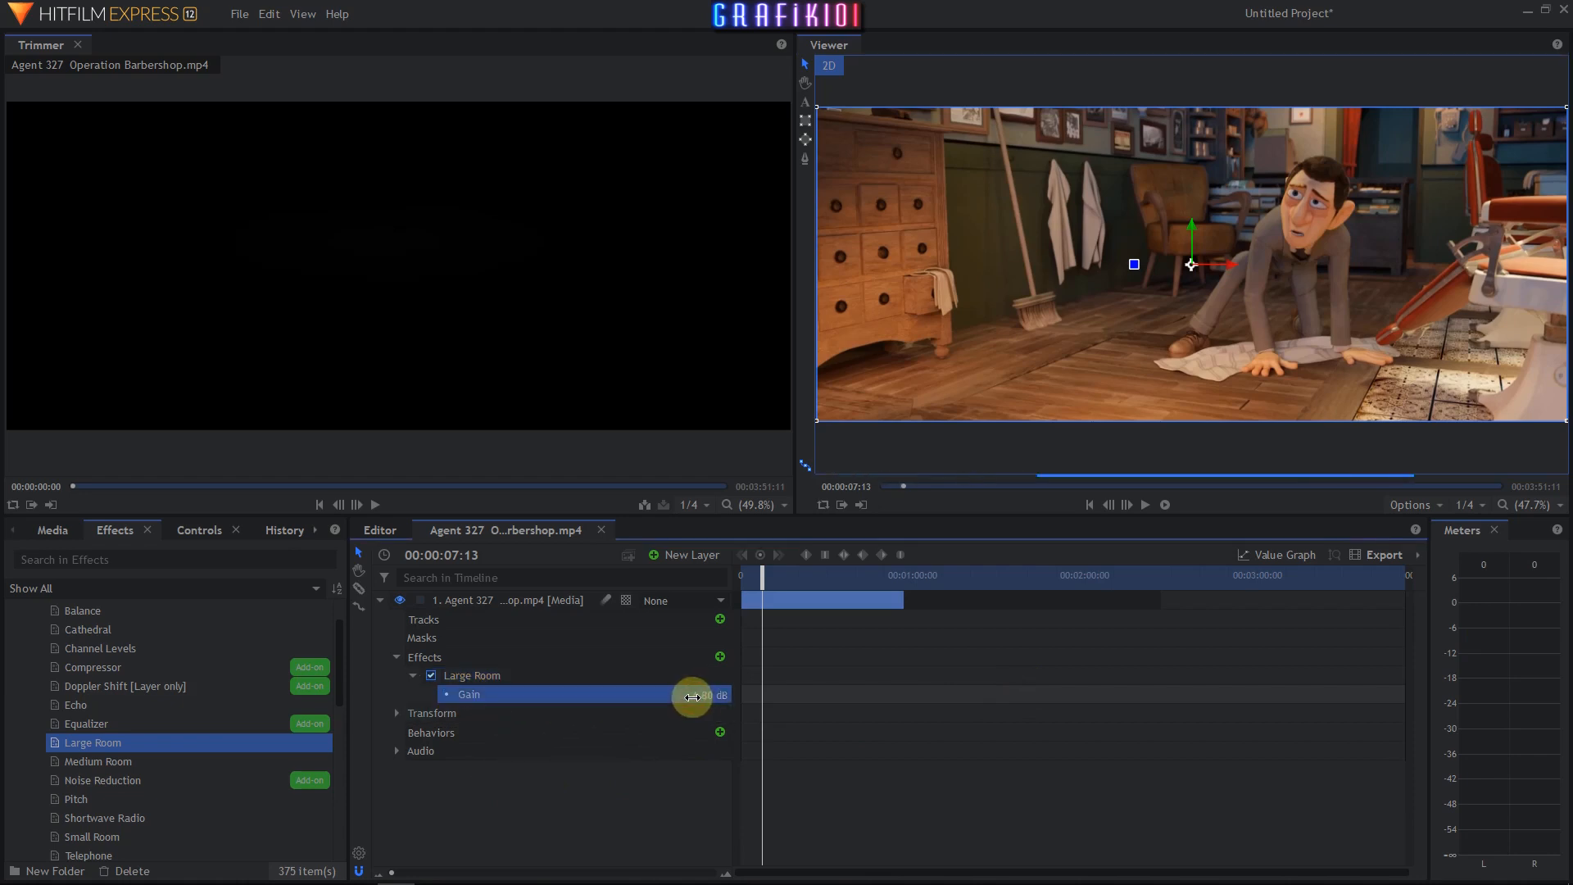
pyautogui.click(1146, 508)
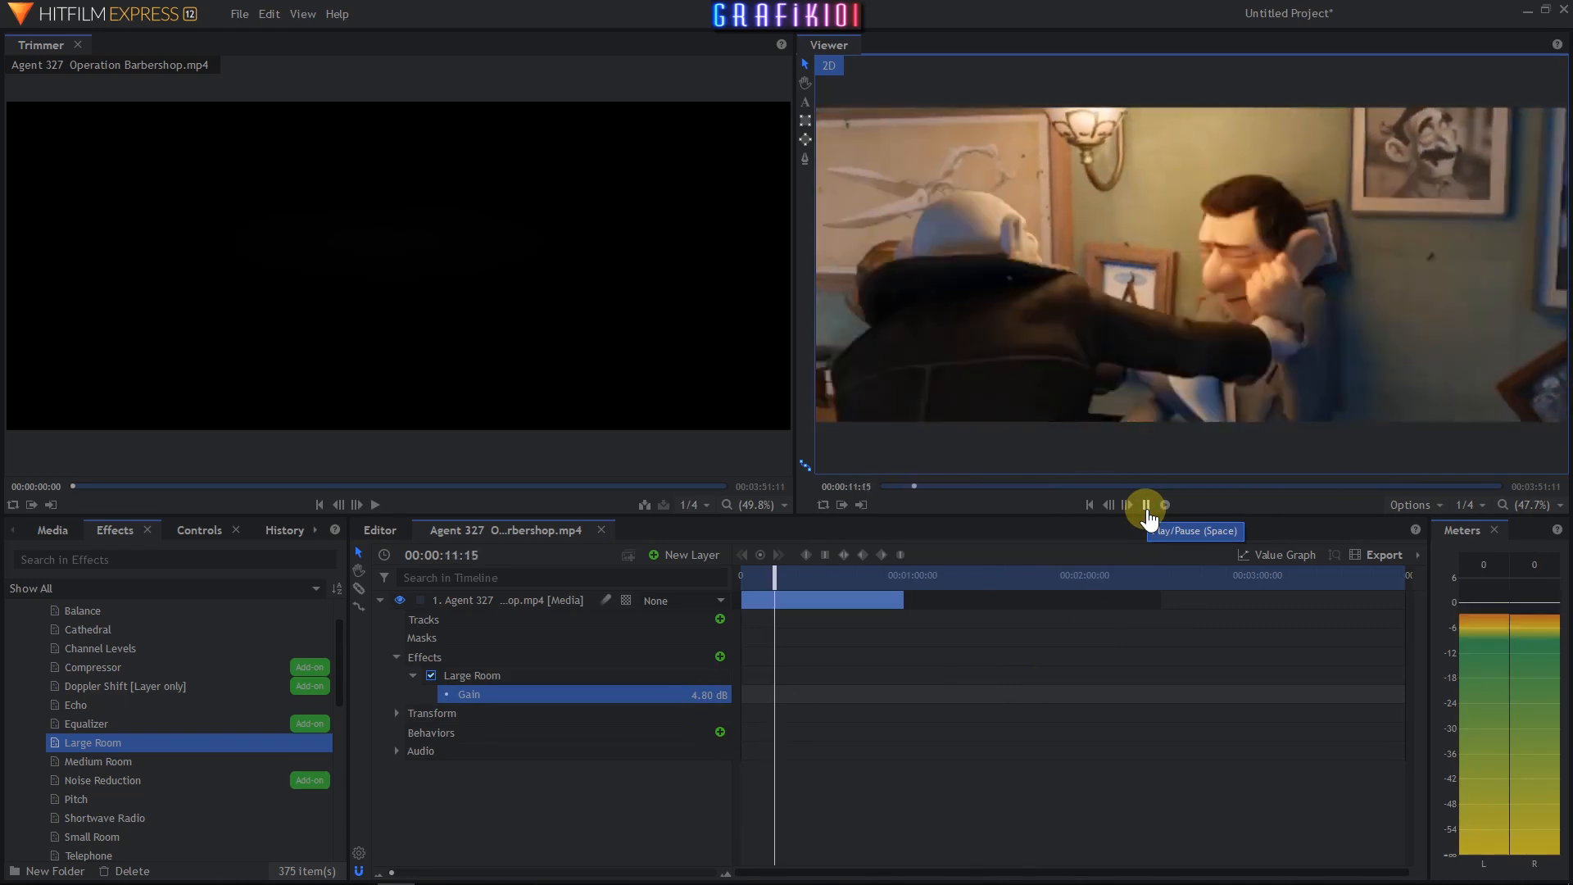
pyautogui.click(1147, 507)
# - Delete the Large Room effect and apply the Medium Room effect to the clip layer, then play
pyautogui.press('Delete')
pyautogui.click(99, 762)
pyautogui.moveTo(414, 656); pyautogui.dragTo(420, 662)
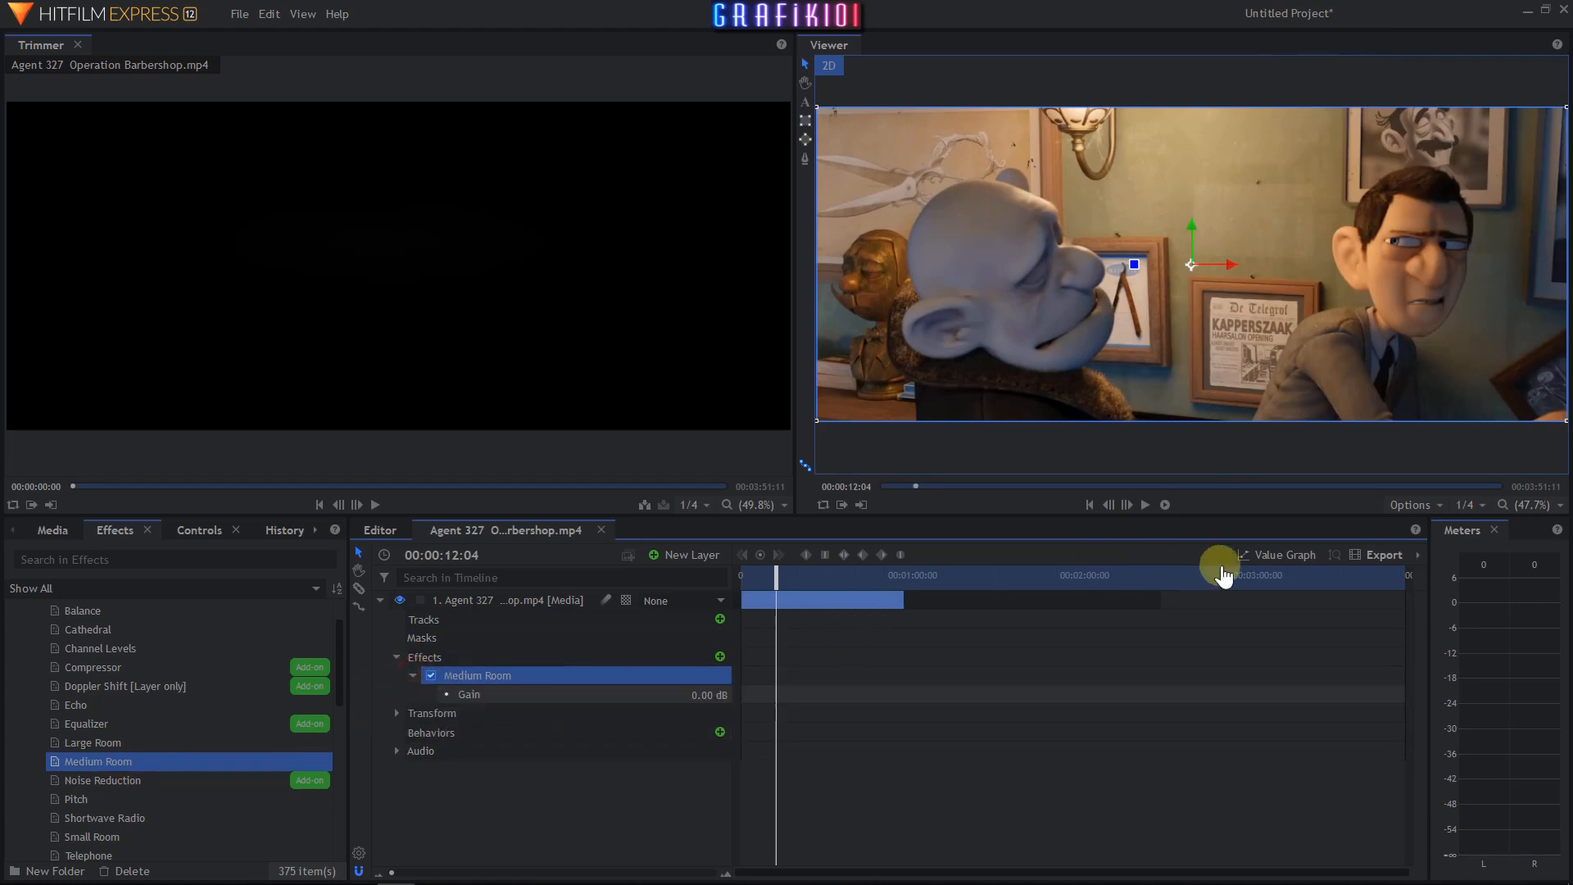
pyautogui.click(1145, 506)
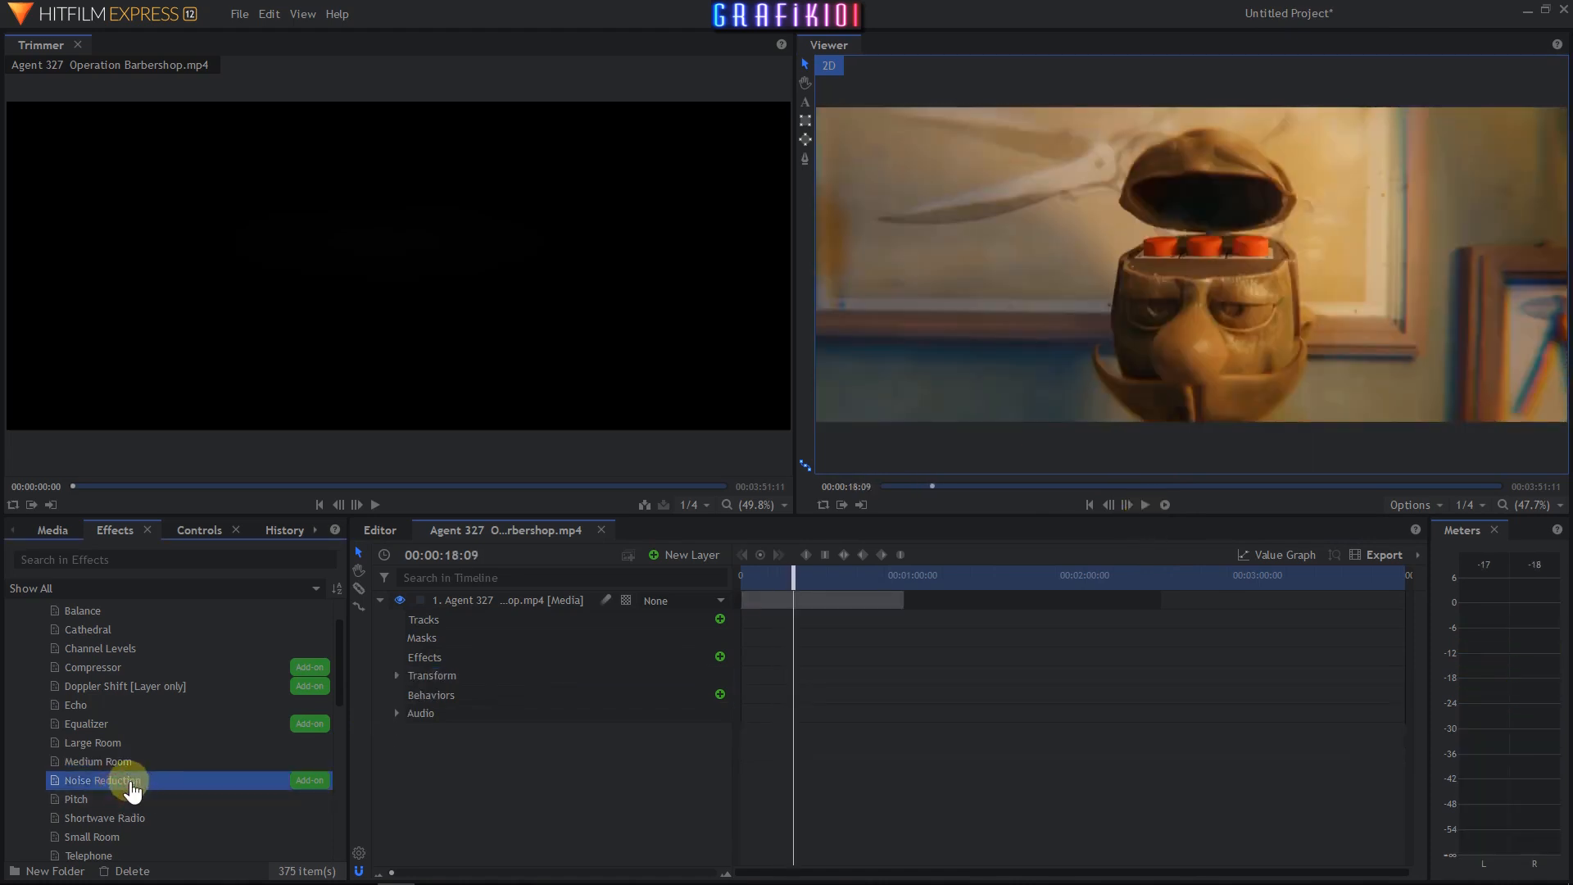
# - Apply the Pitch audio effect to the clip layer, expand it and play the clip from the start
pyautogui.scroll(-1, 135, 787)
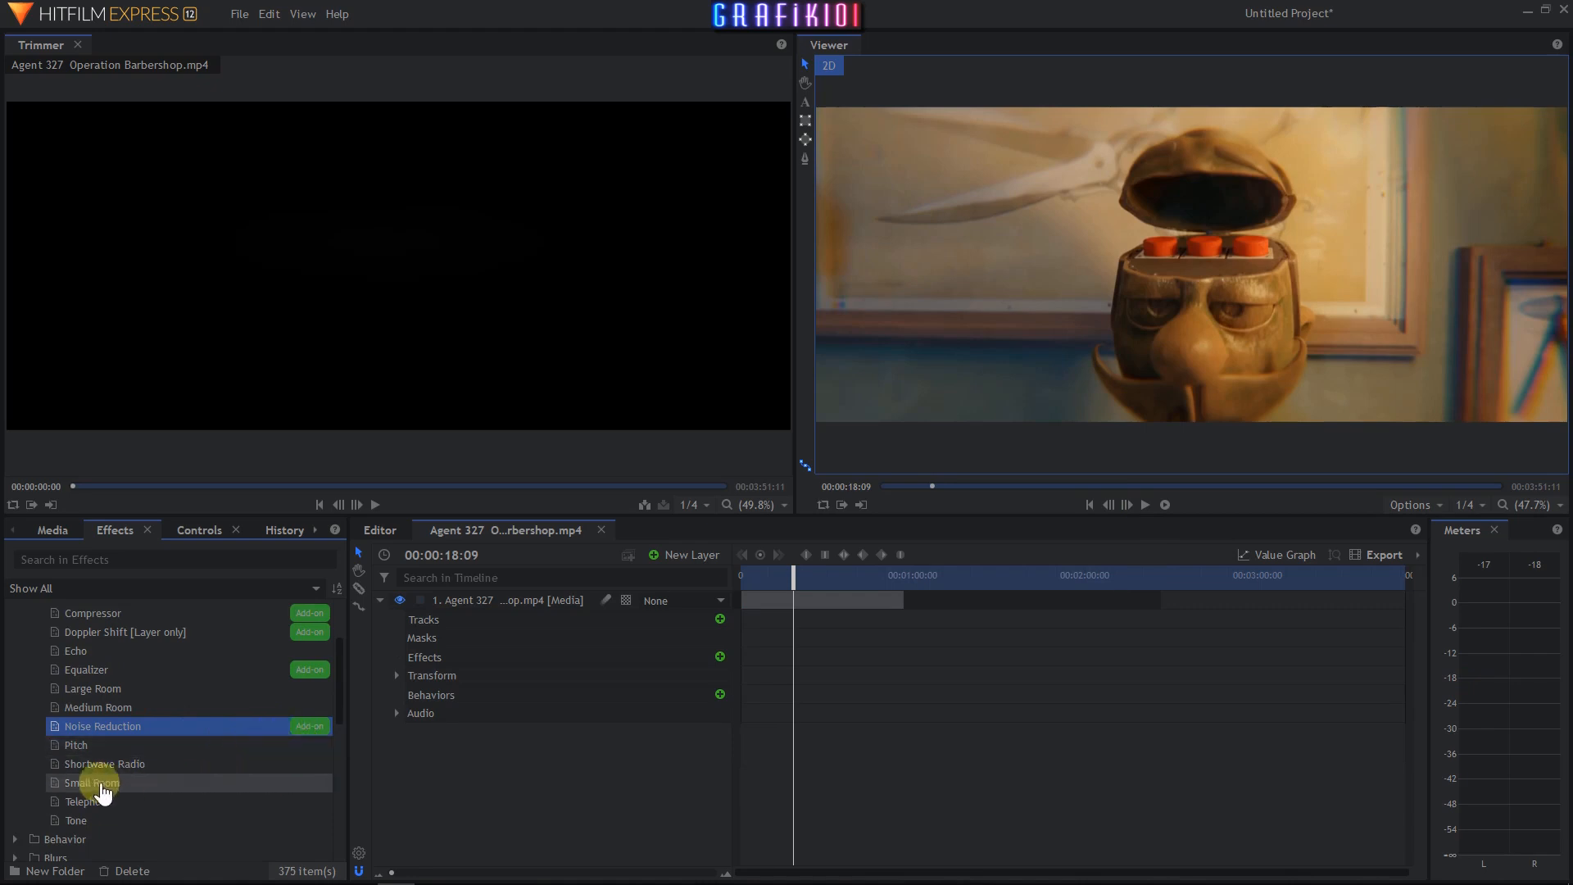
pyautogui.click(77, 746)
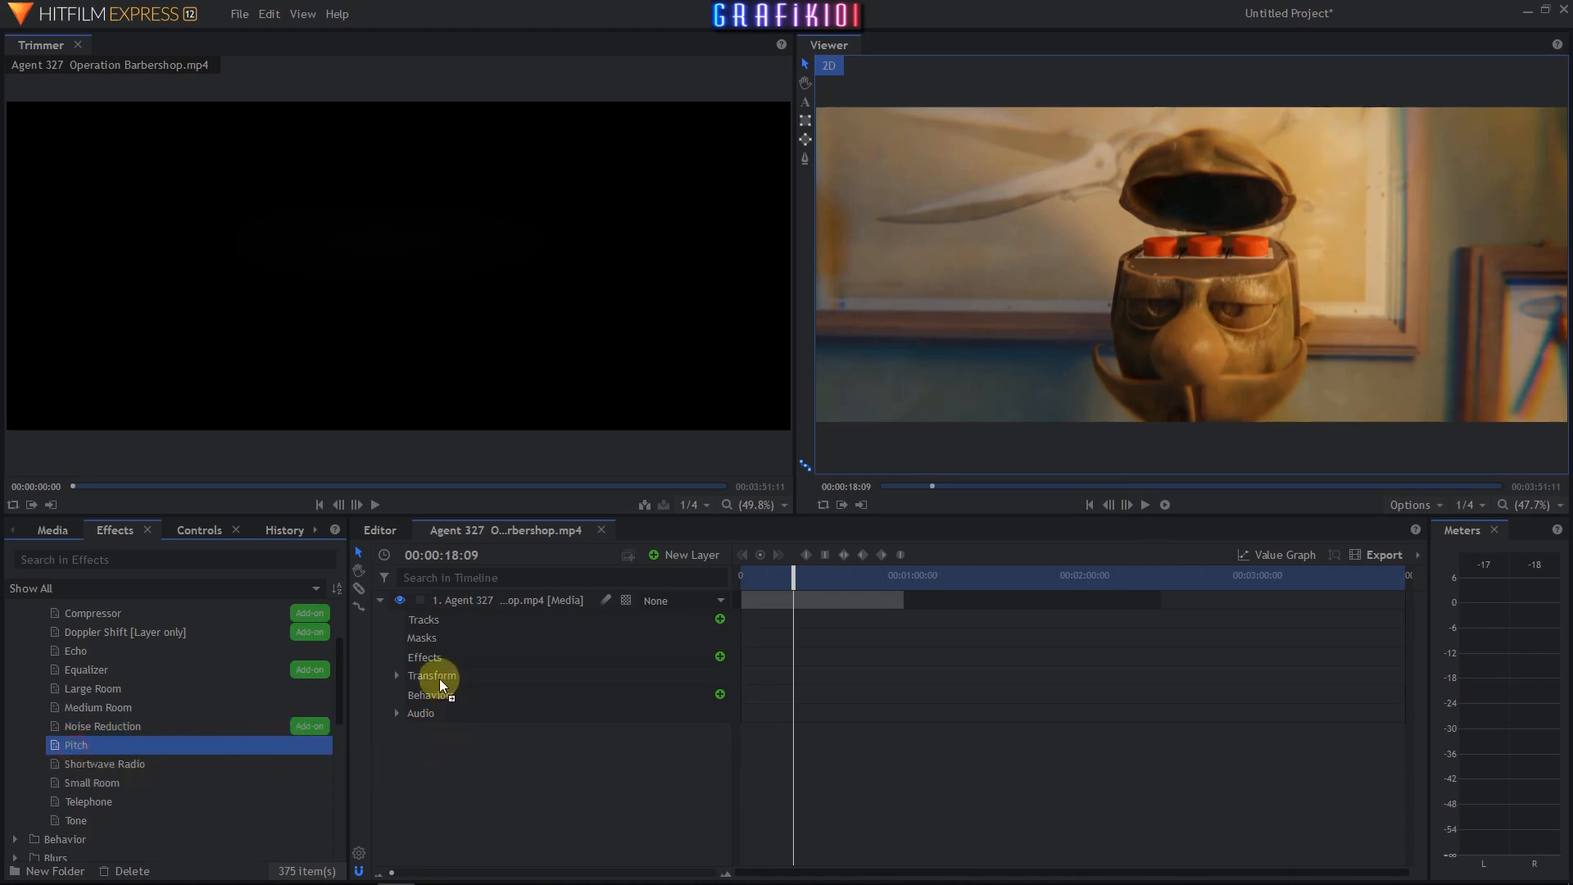
pyautogui.moveTo(440, 685); pyautogui.dragTo(422, 661)
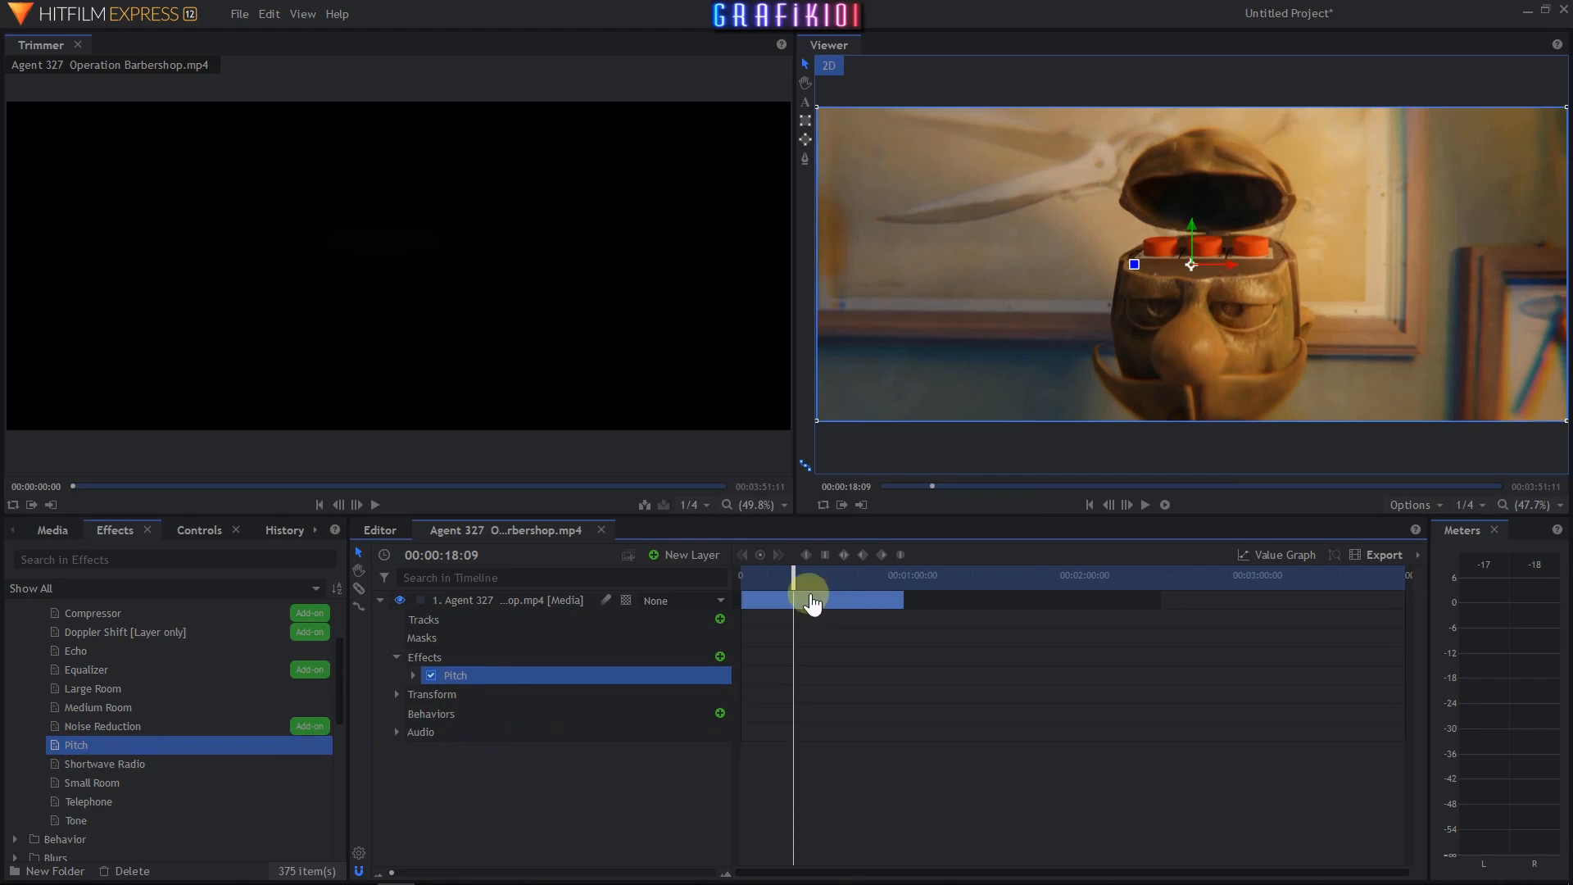
pyautogui.moveTo(794, 584); pyautogui.dragTo(721, 586)
pyautogui.click(413, 676)
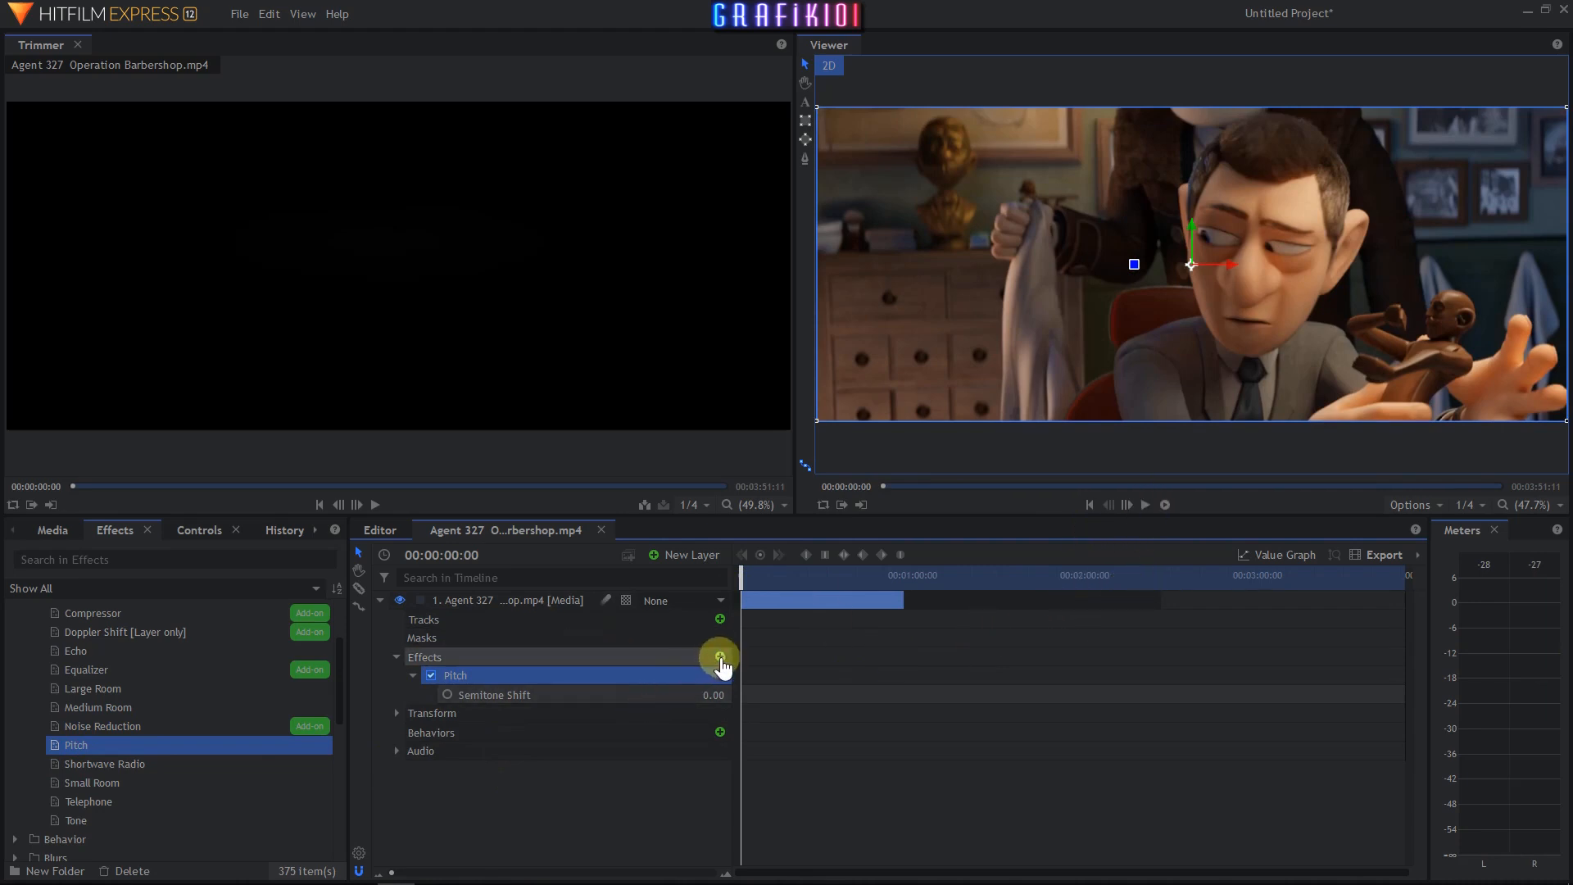
pyautogui.click(1145, 506)
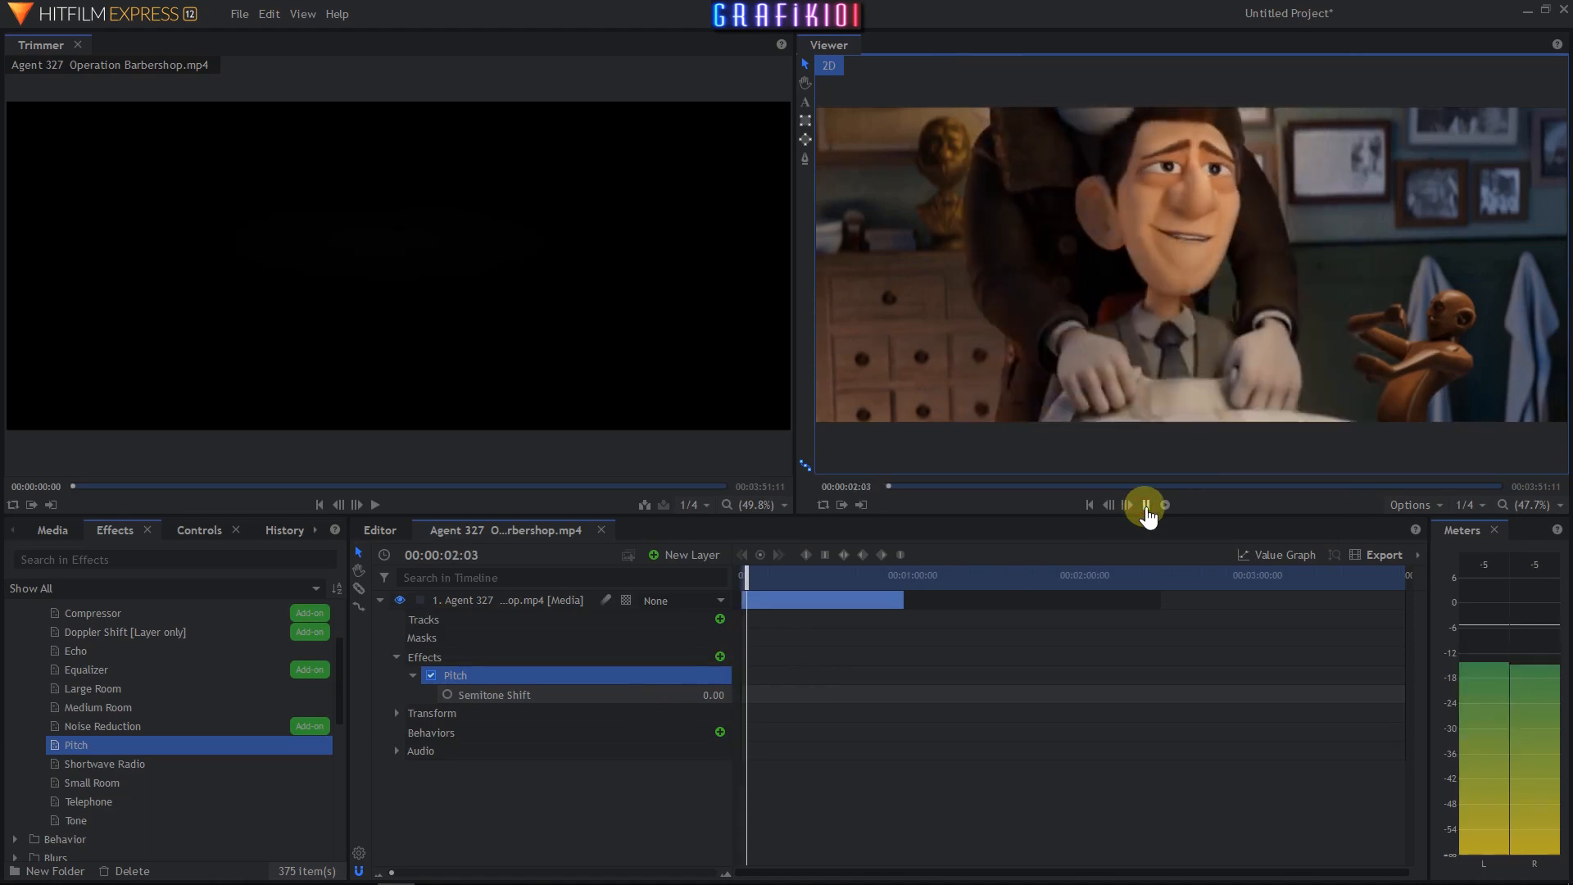
pyautogui.click(1145, 506)
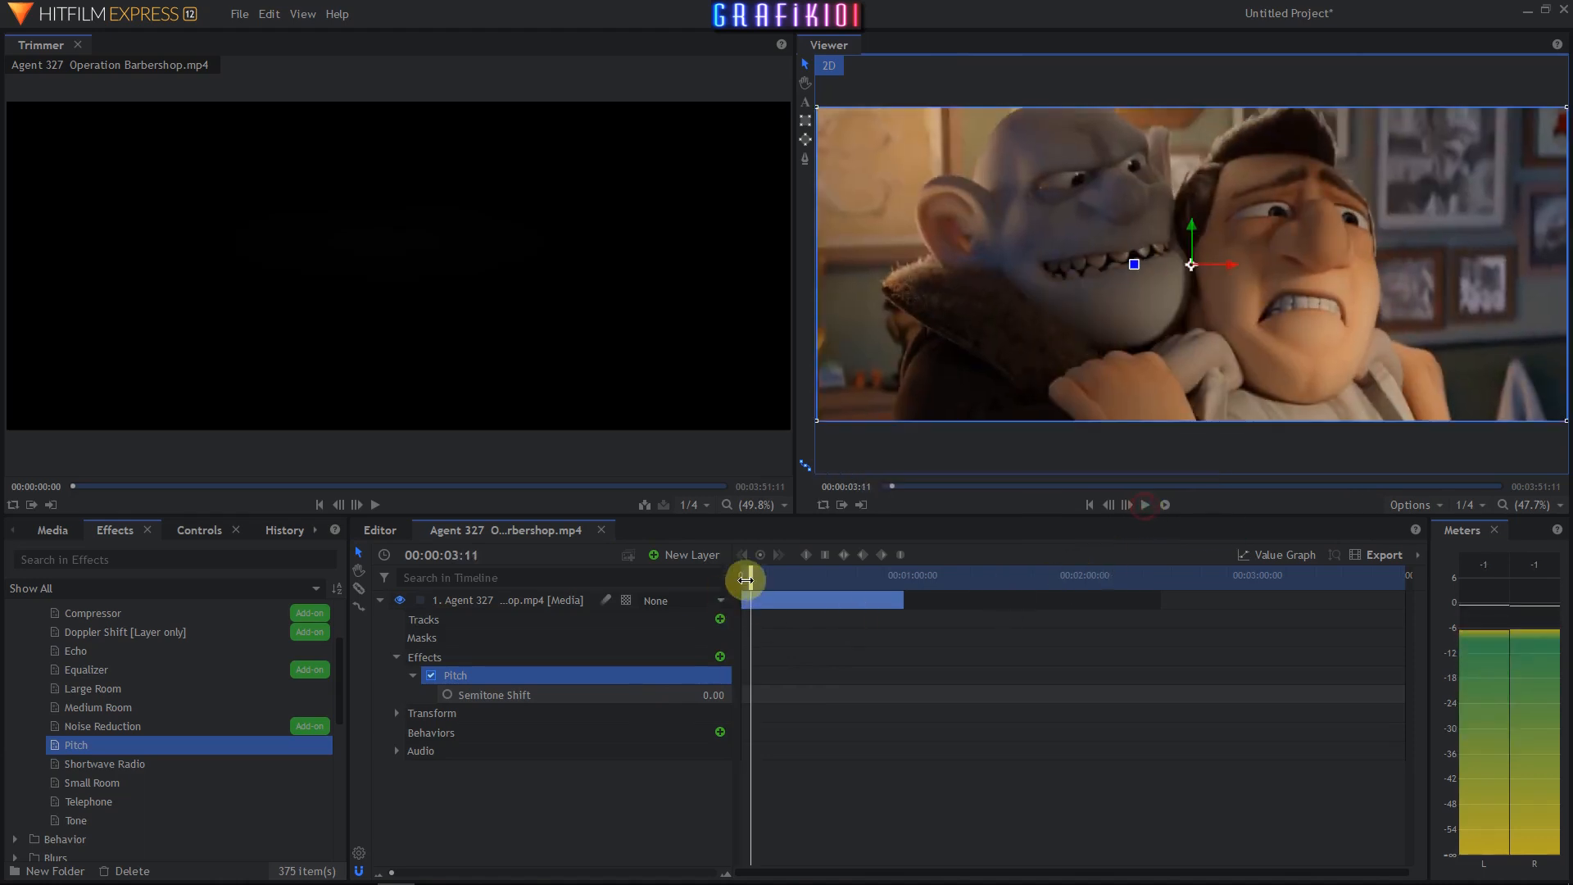
# - Set the Pitch Semitone Shift to 10.00 and play the clip from the start
pyautogui.moveTo(746, 581); pyautogui.dragTo(740, 579)
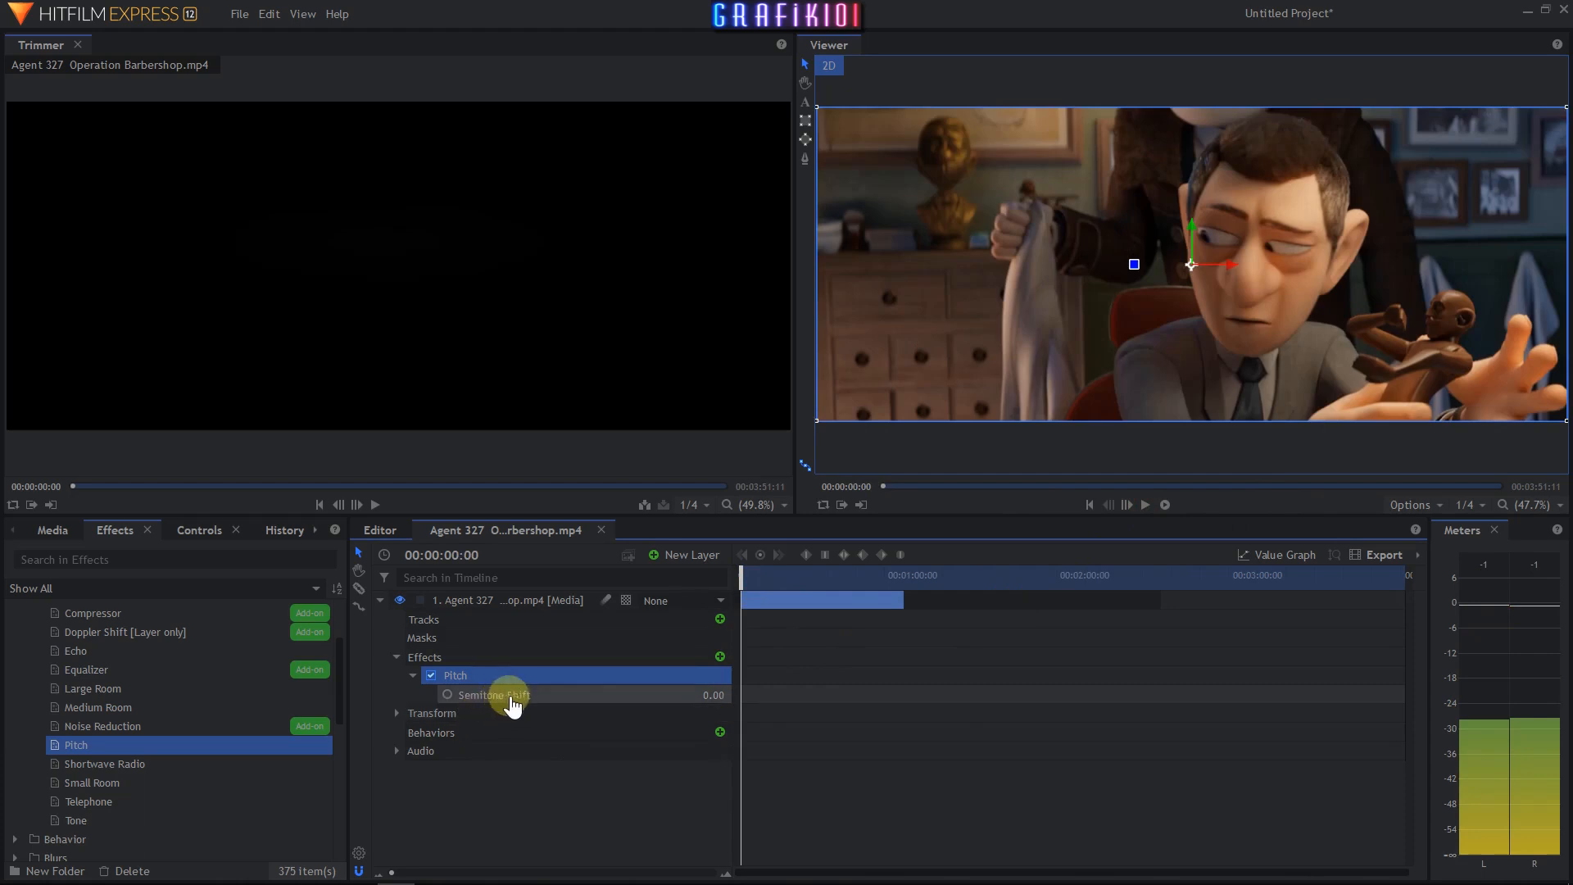
pyautogui.moveTo(693, 696); pyautogui.dragTo(694, 696)
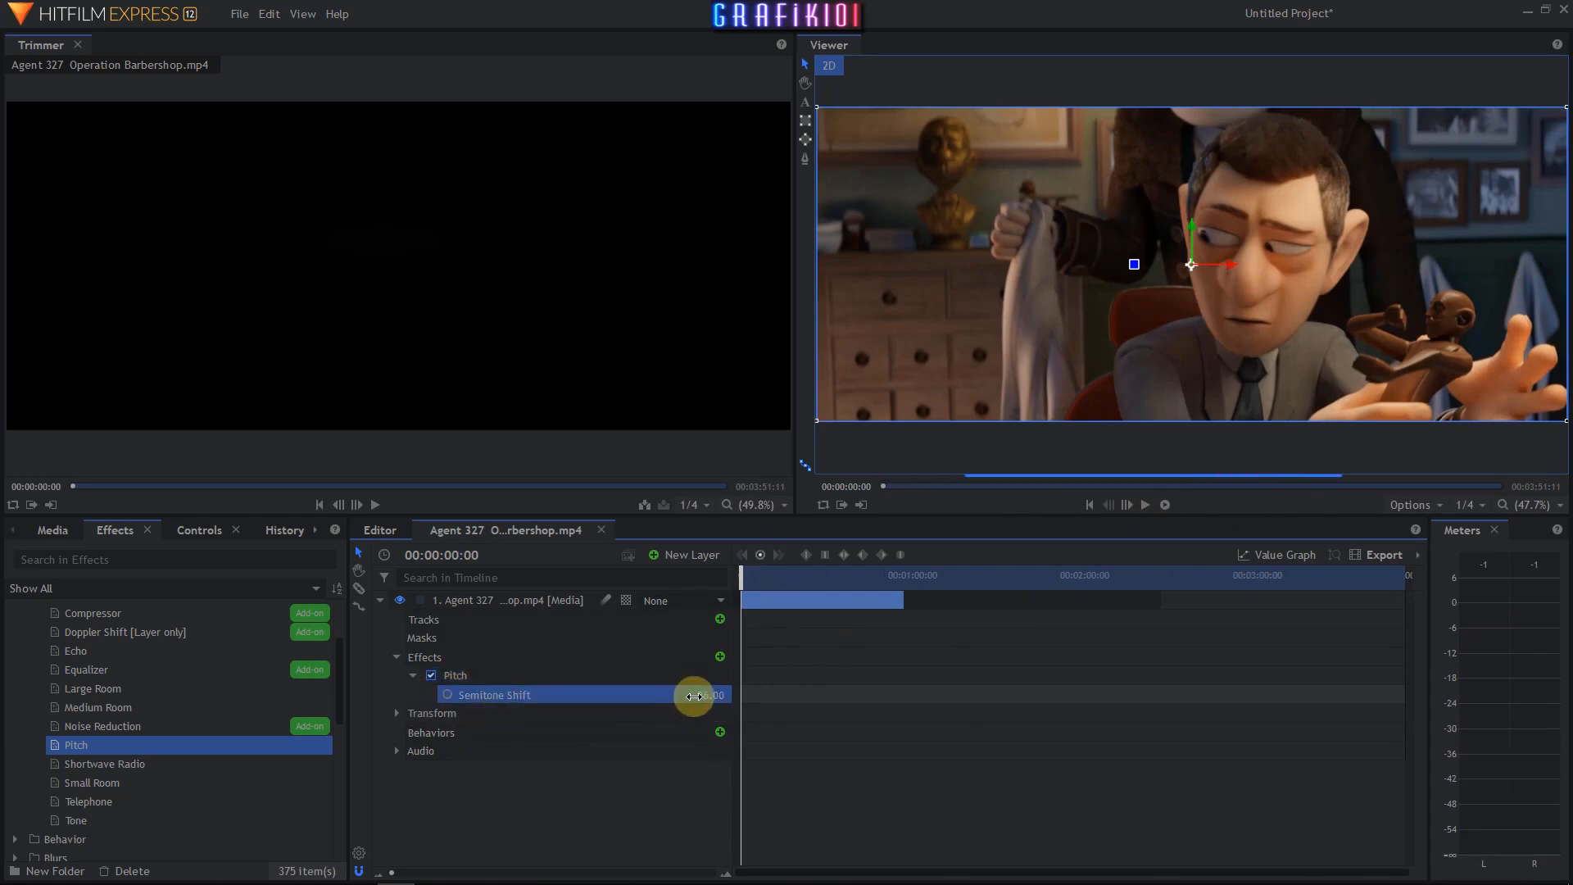
pyautogui.click(1146, 506)
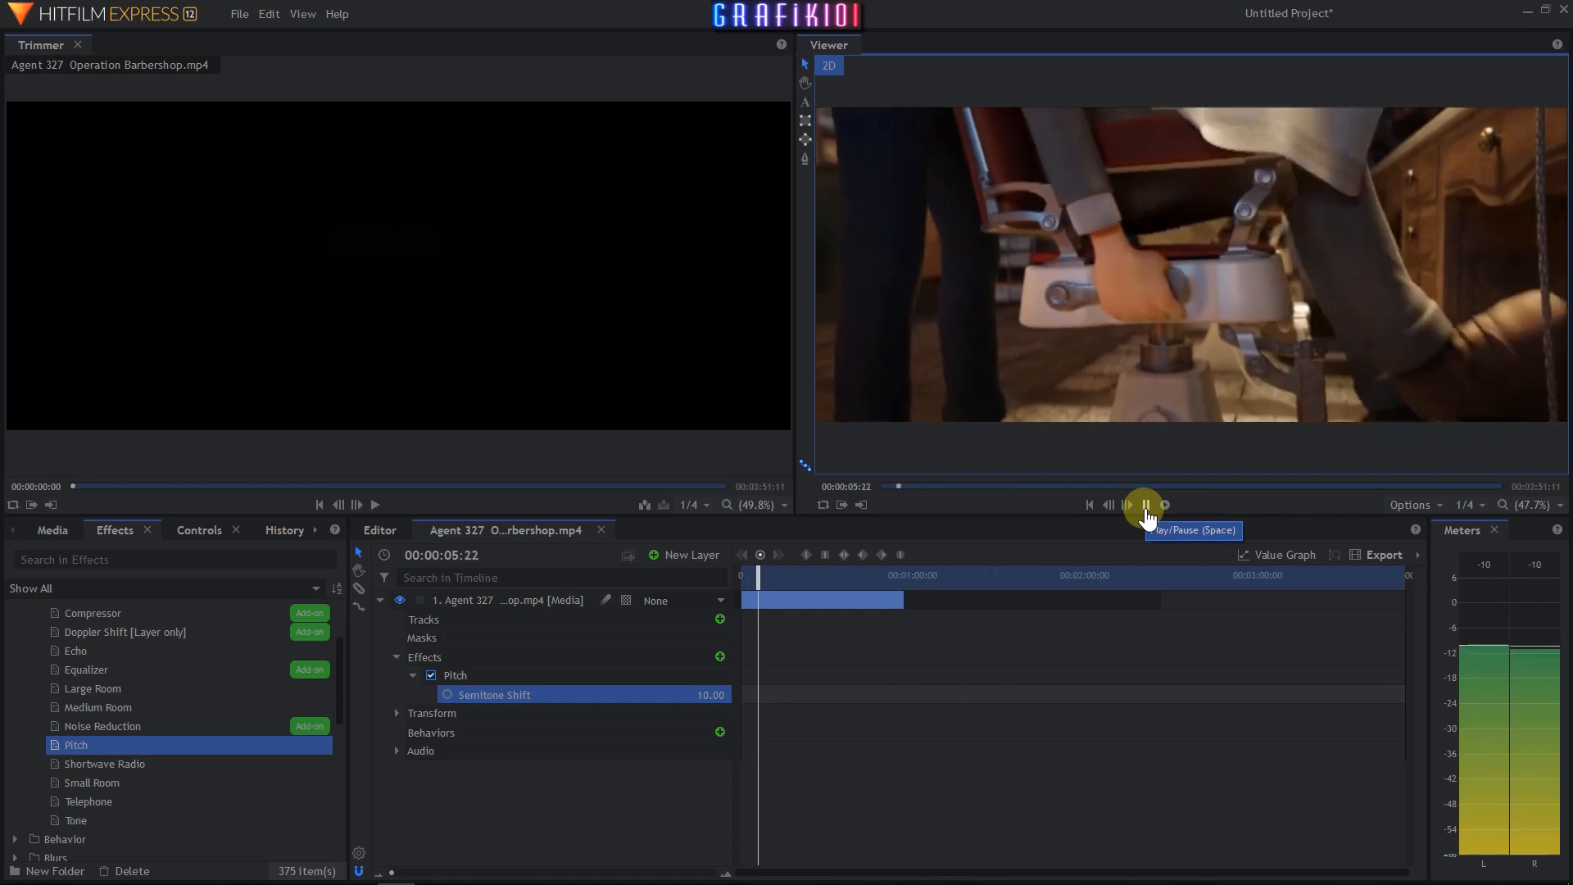
pyautogui.click(1147, 506)
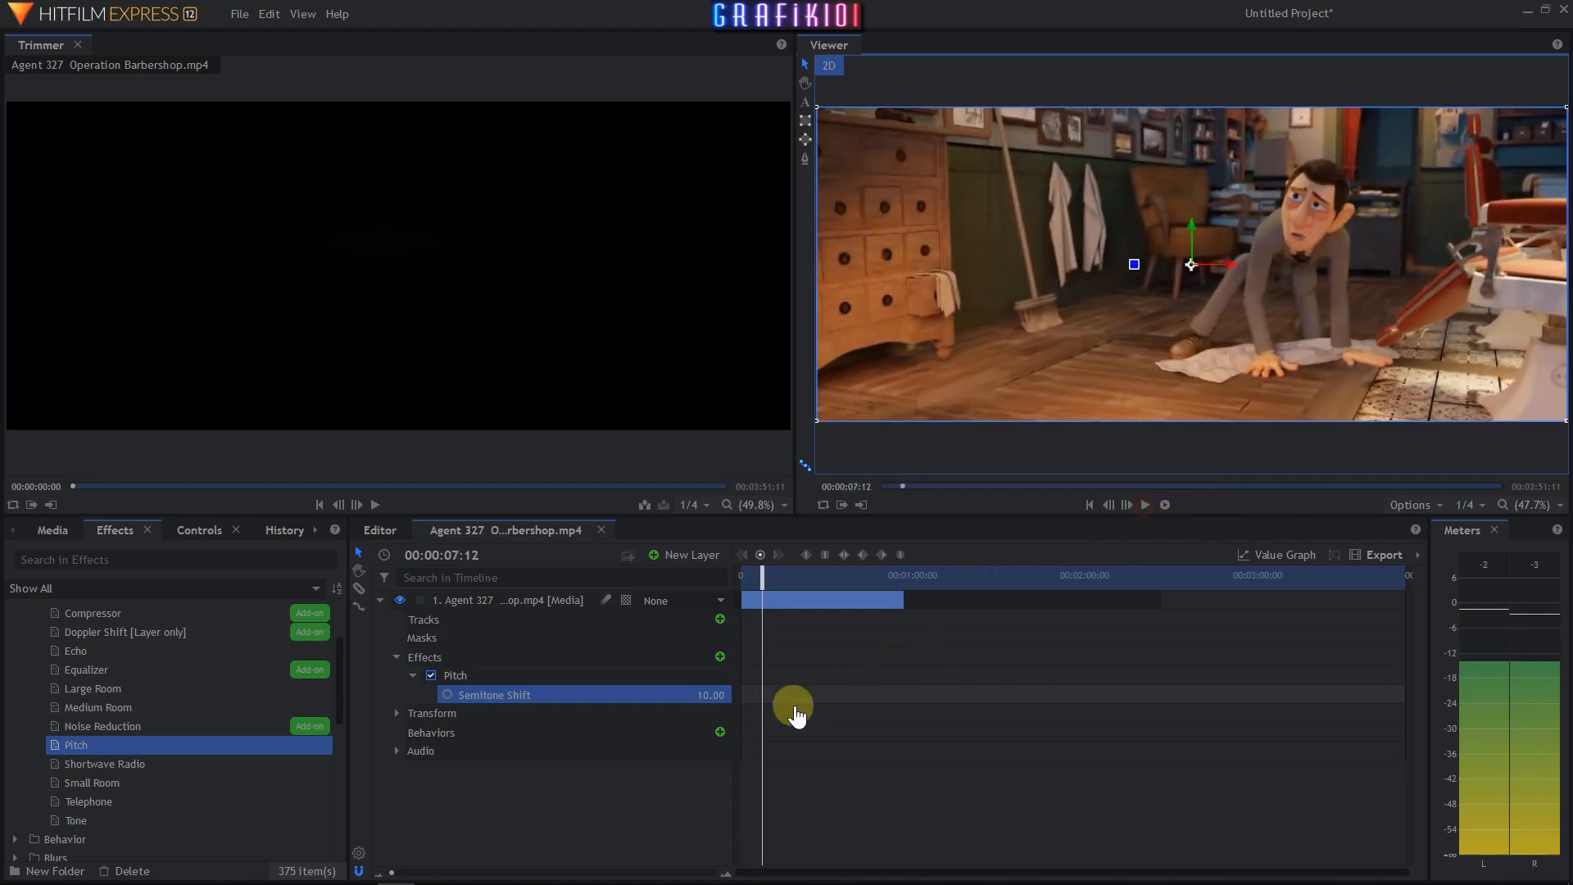
# - Set the Semitone Shift to 36.00 and replay the clip from the start
pyautogui.moveTo(704, 697); pyautogui.dragTo(817, 693)
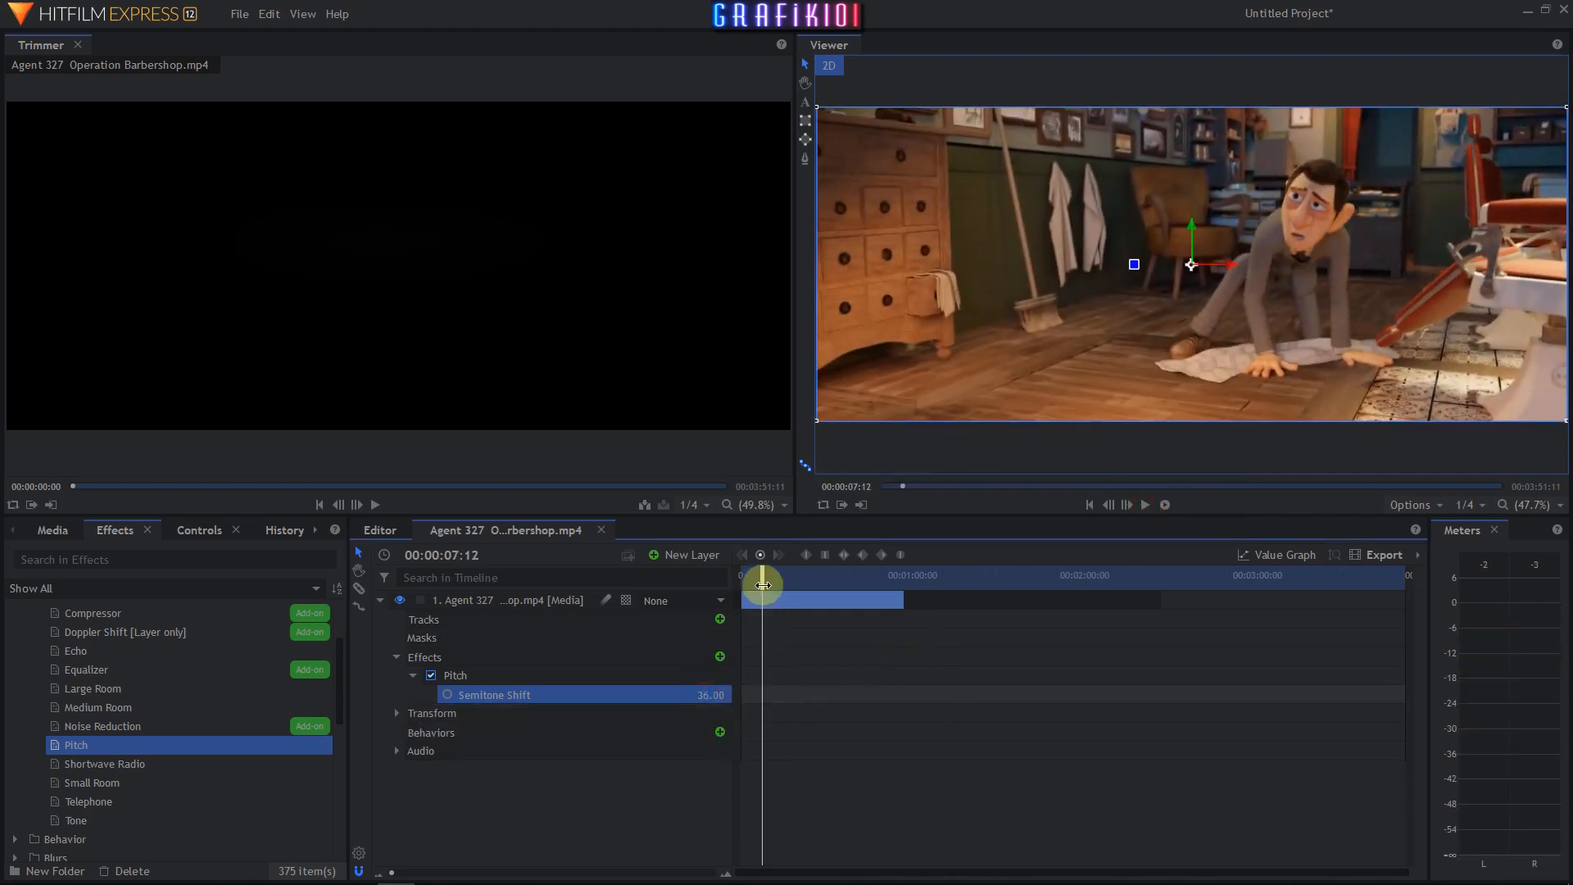
pyautogui.moveTo(763, 584); pyautogui.dragTo(727, 597)
pyautogui.click(1146, 505)
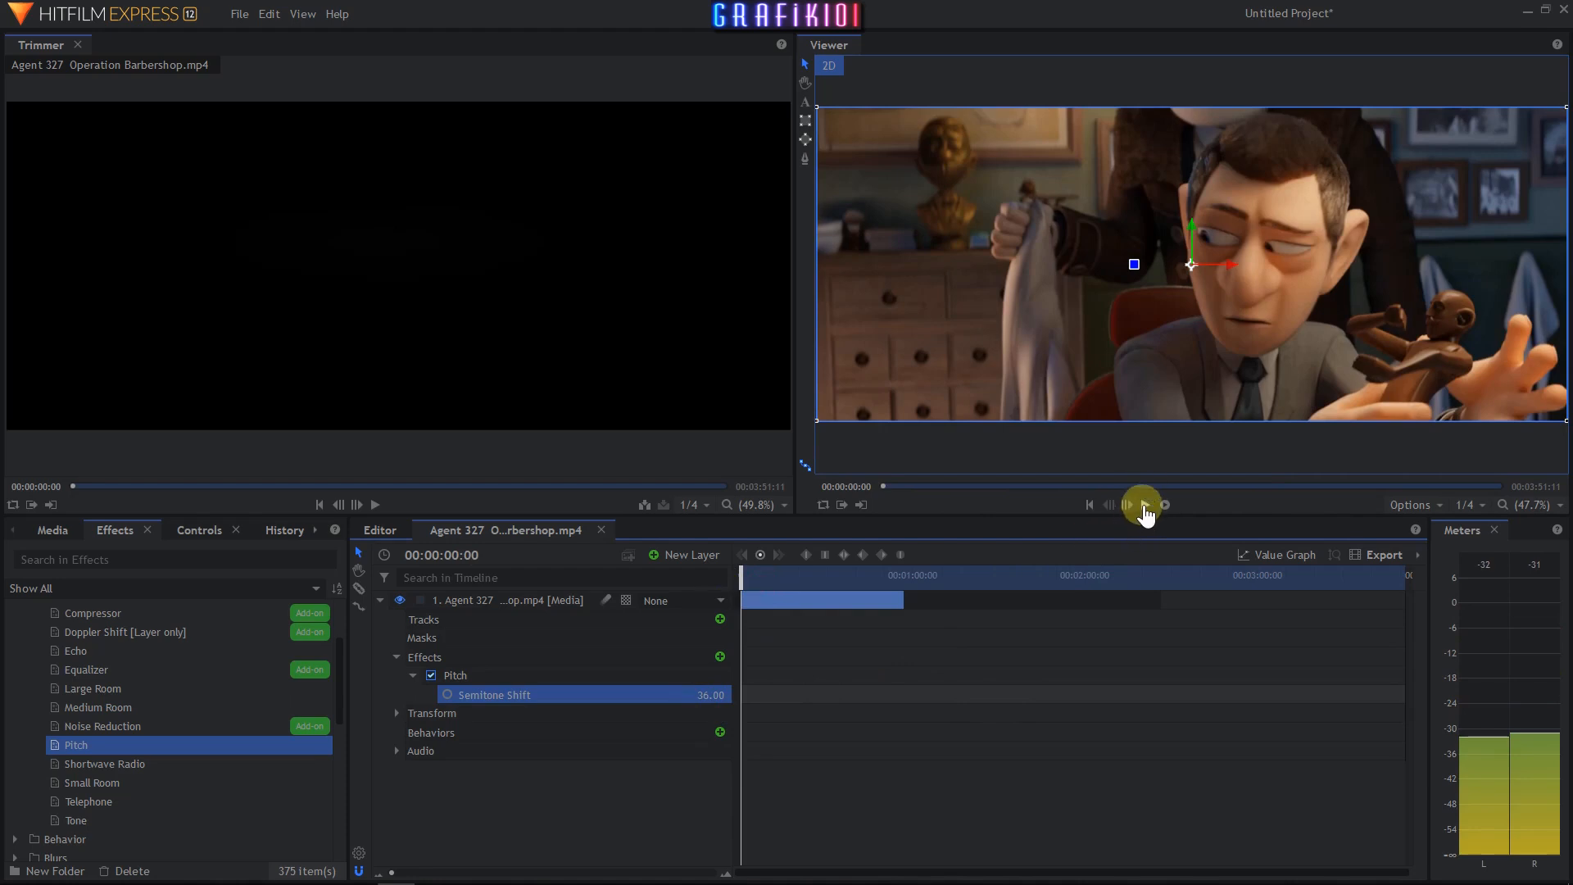
pyautogui.click(1146, 505)
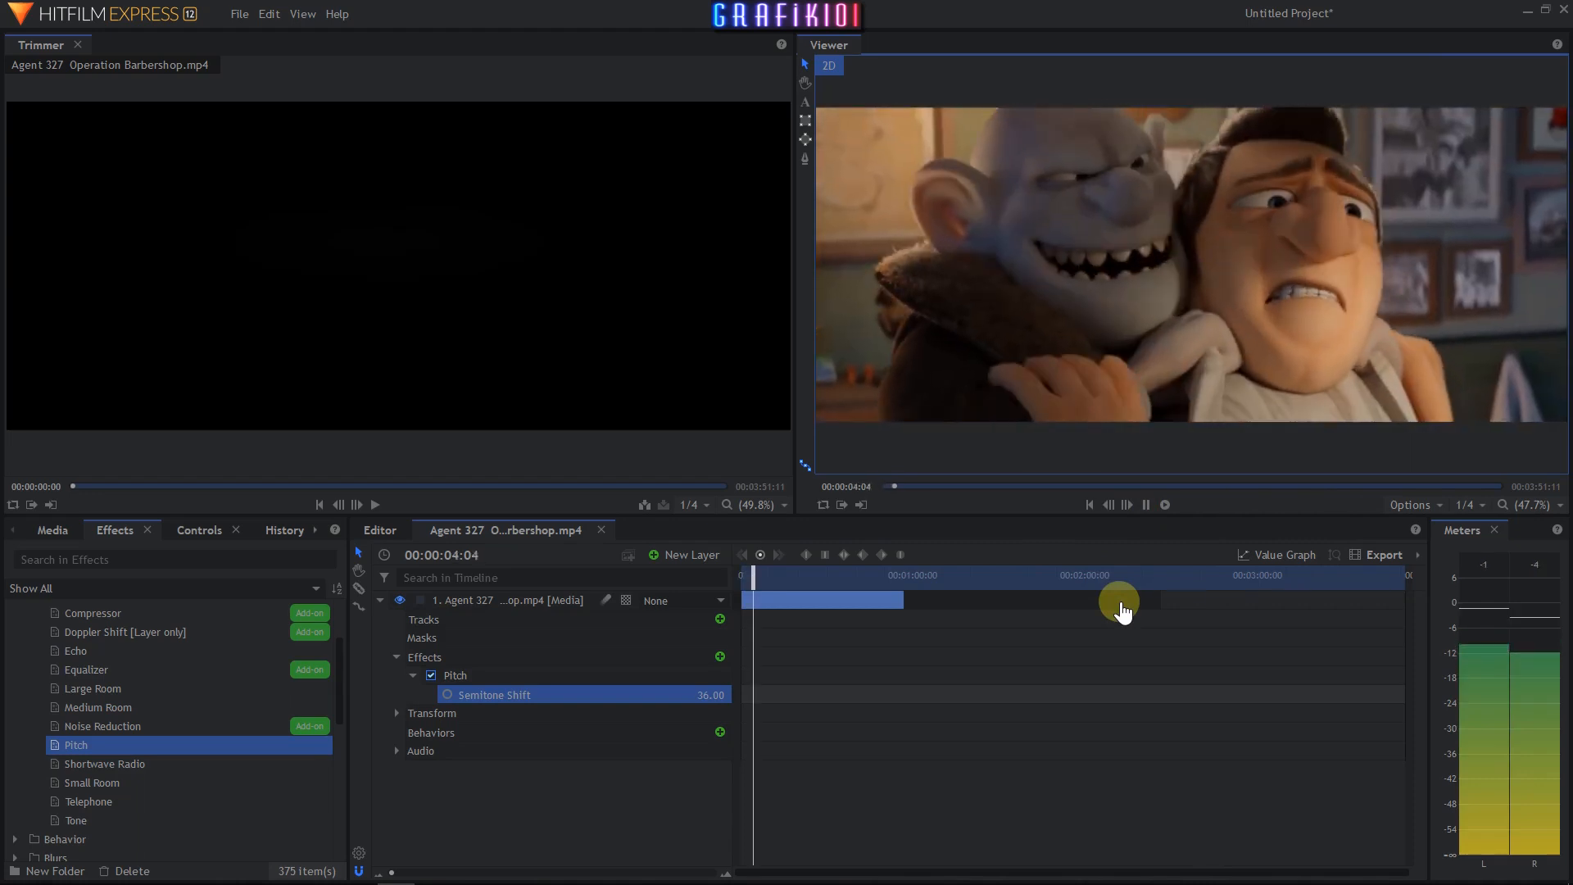
pyautogui.click(1146, 504)
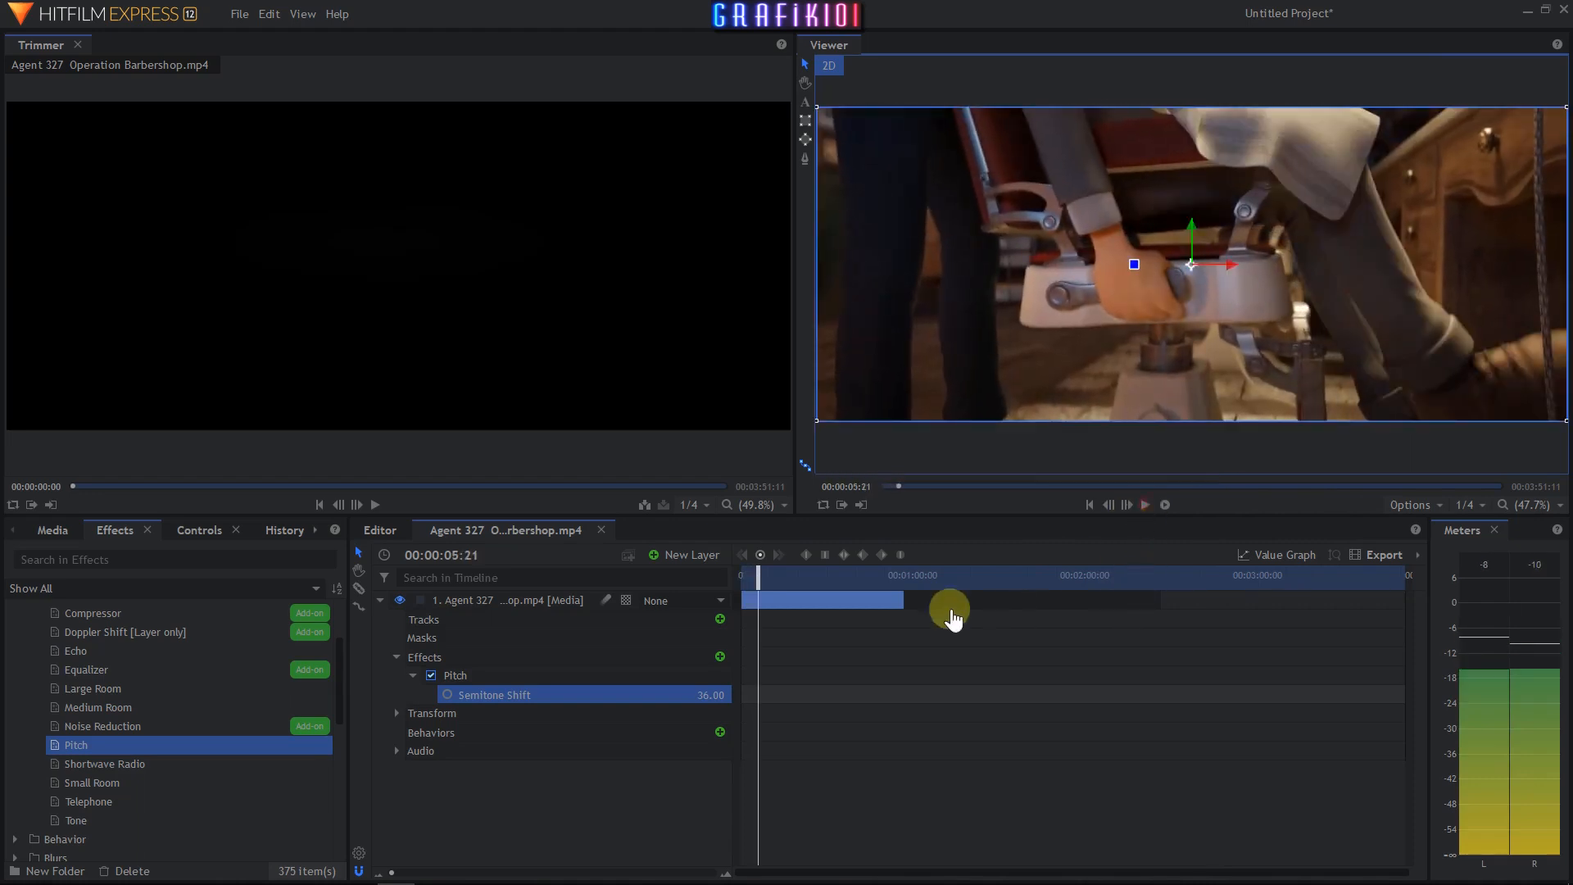
# - Set the Semitone Shift to -5.00 and replay the clip from the beginning
pyautogui.moveTo(759, 586); pyautogui.dragTo(721, 587)
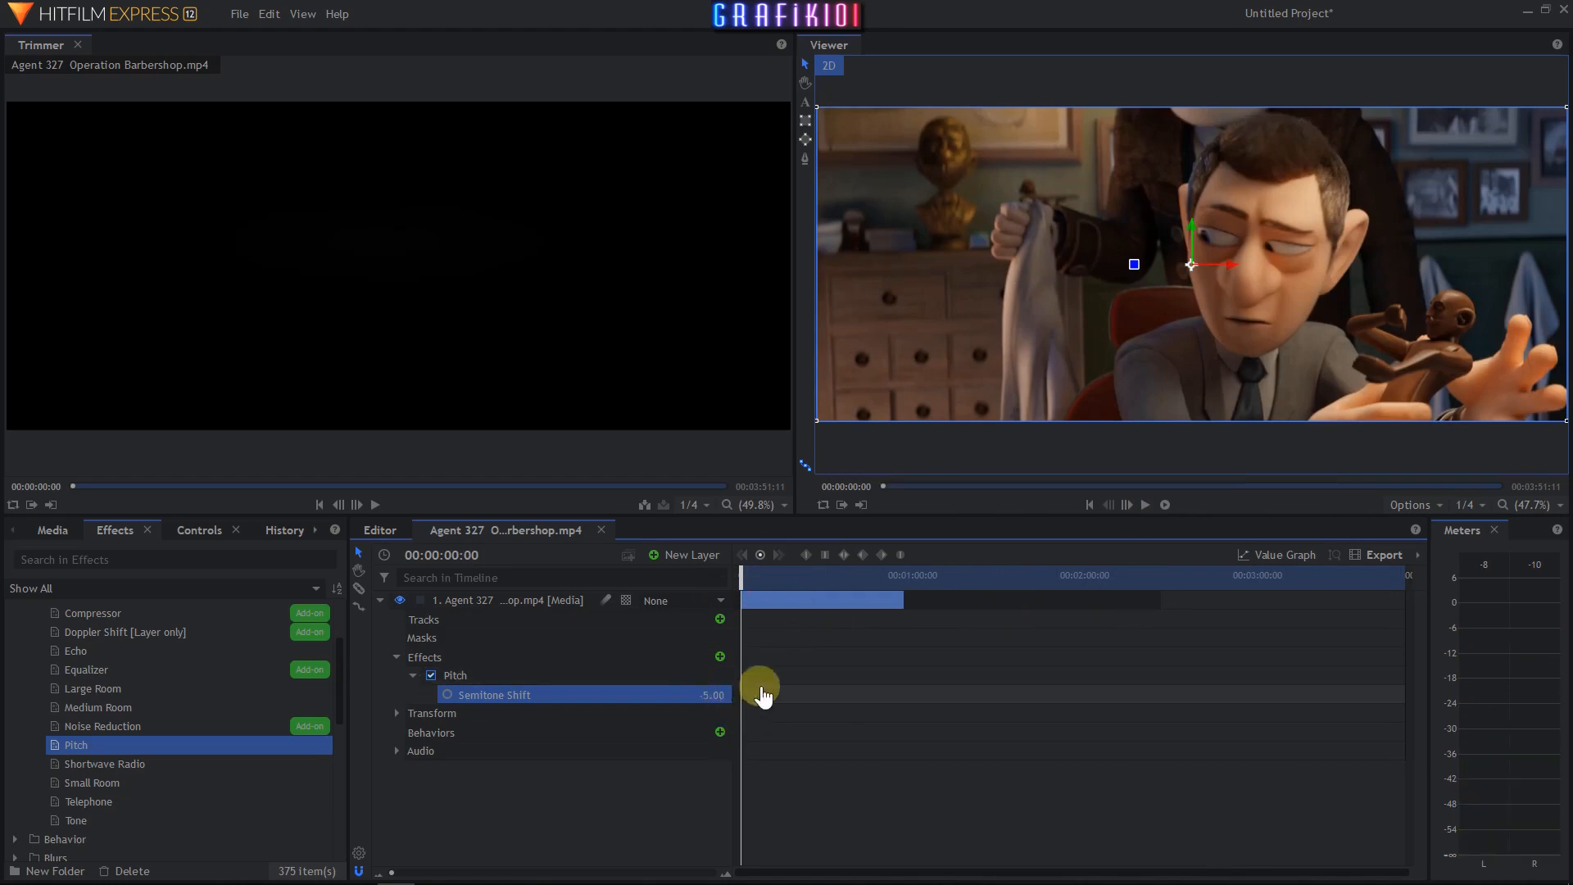
pyautogui.click(1146, 506)
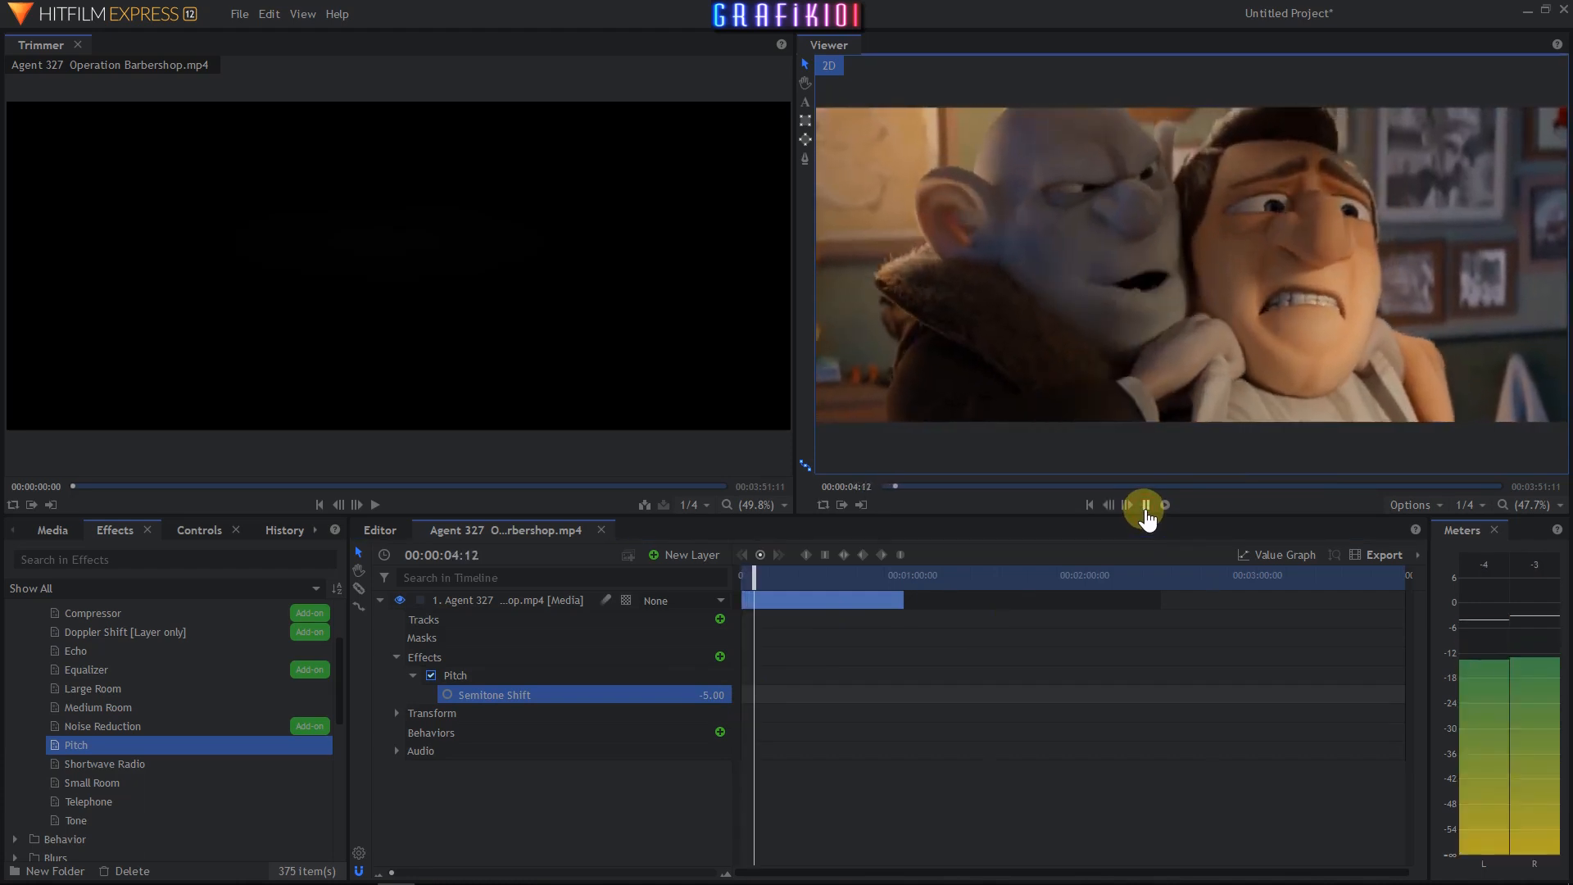
pyautogui.click(1146, 507)
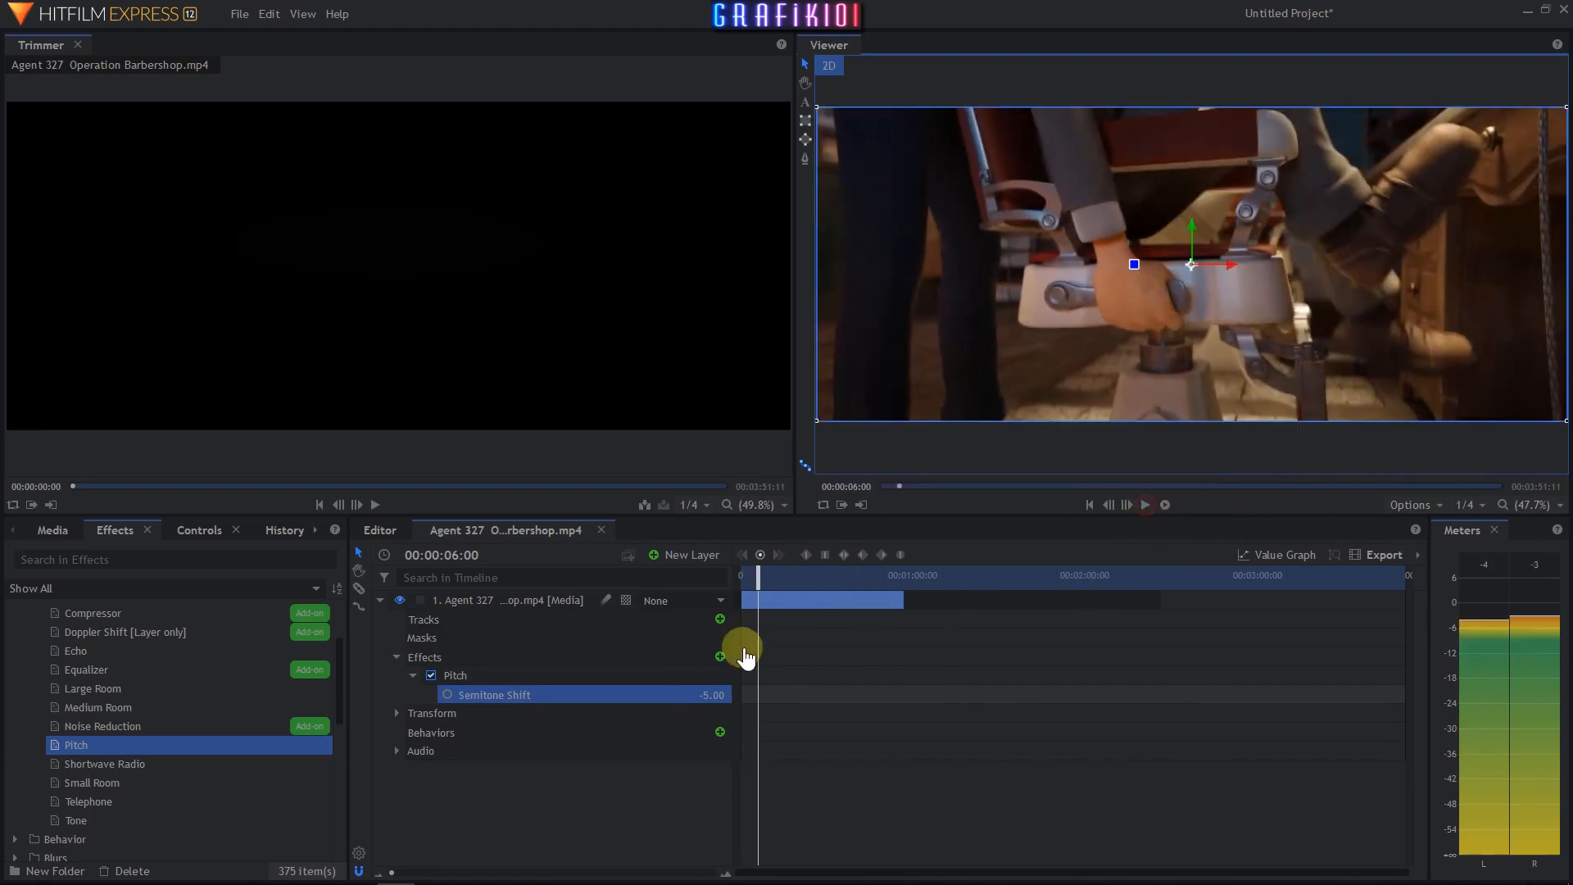
# - Set the Semitone Shift to -15.00 and play the clip from the start
pyautogui.moveTo(712, 700); pyautogui.dragTo(711, 701)
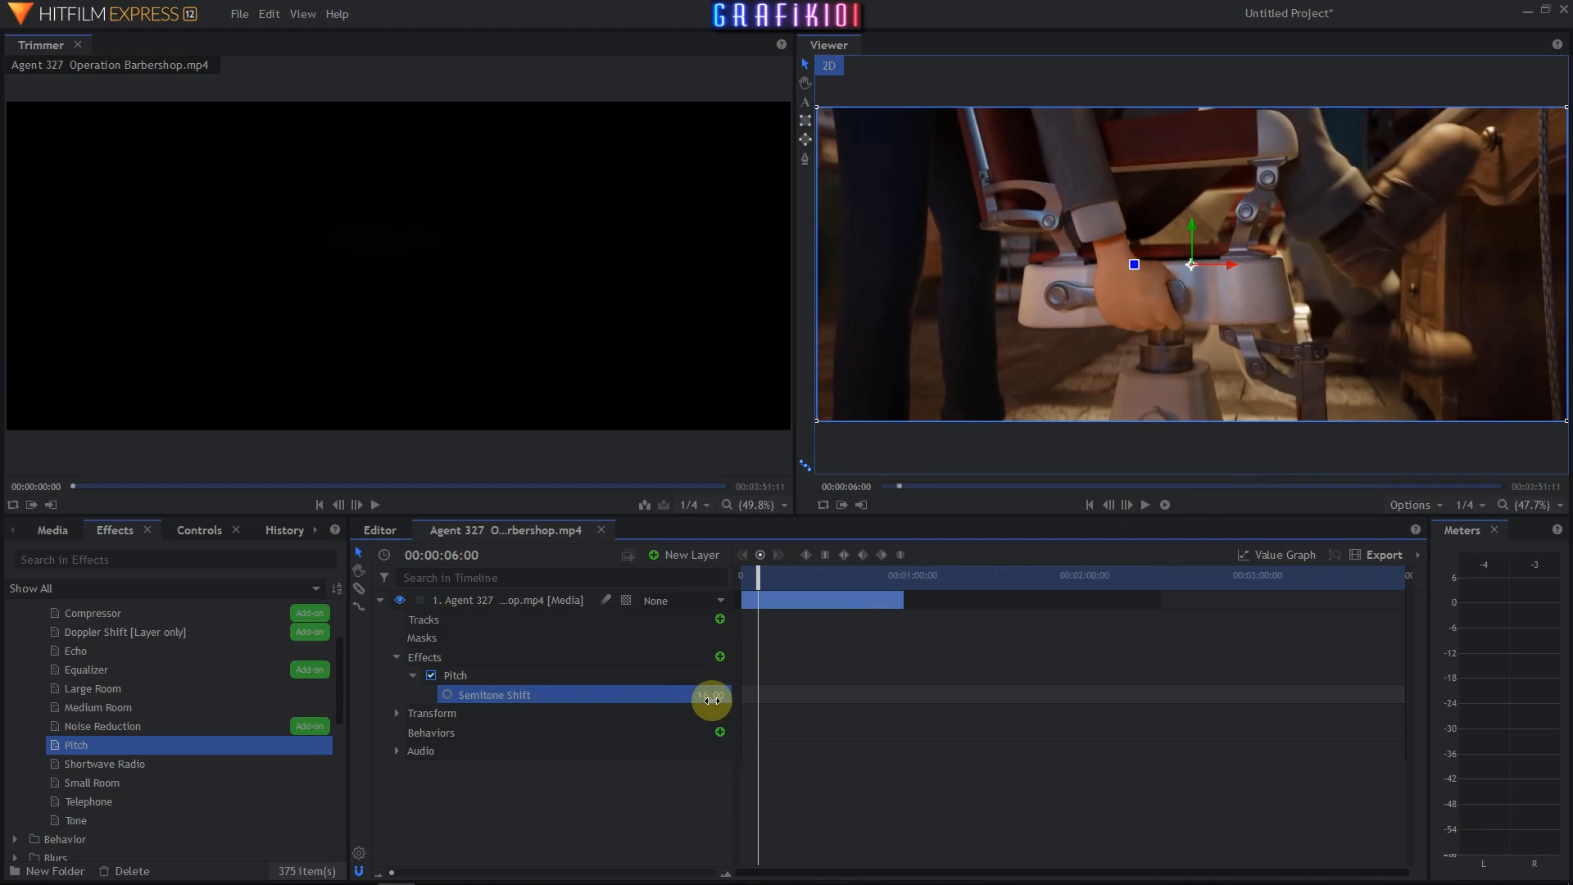
pyautogui.moveTo(758, 578); pyautogui.dragTo(742, 578)
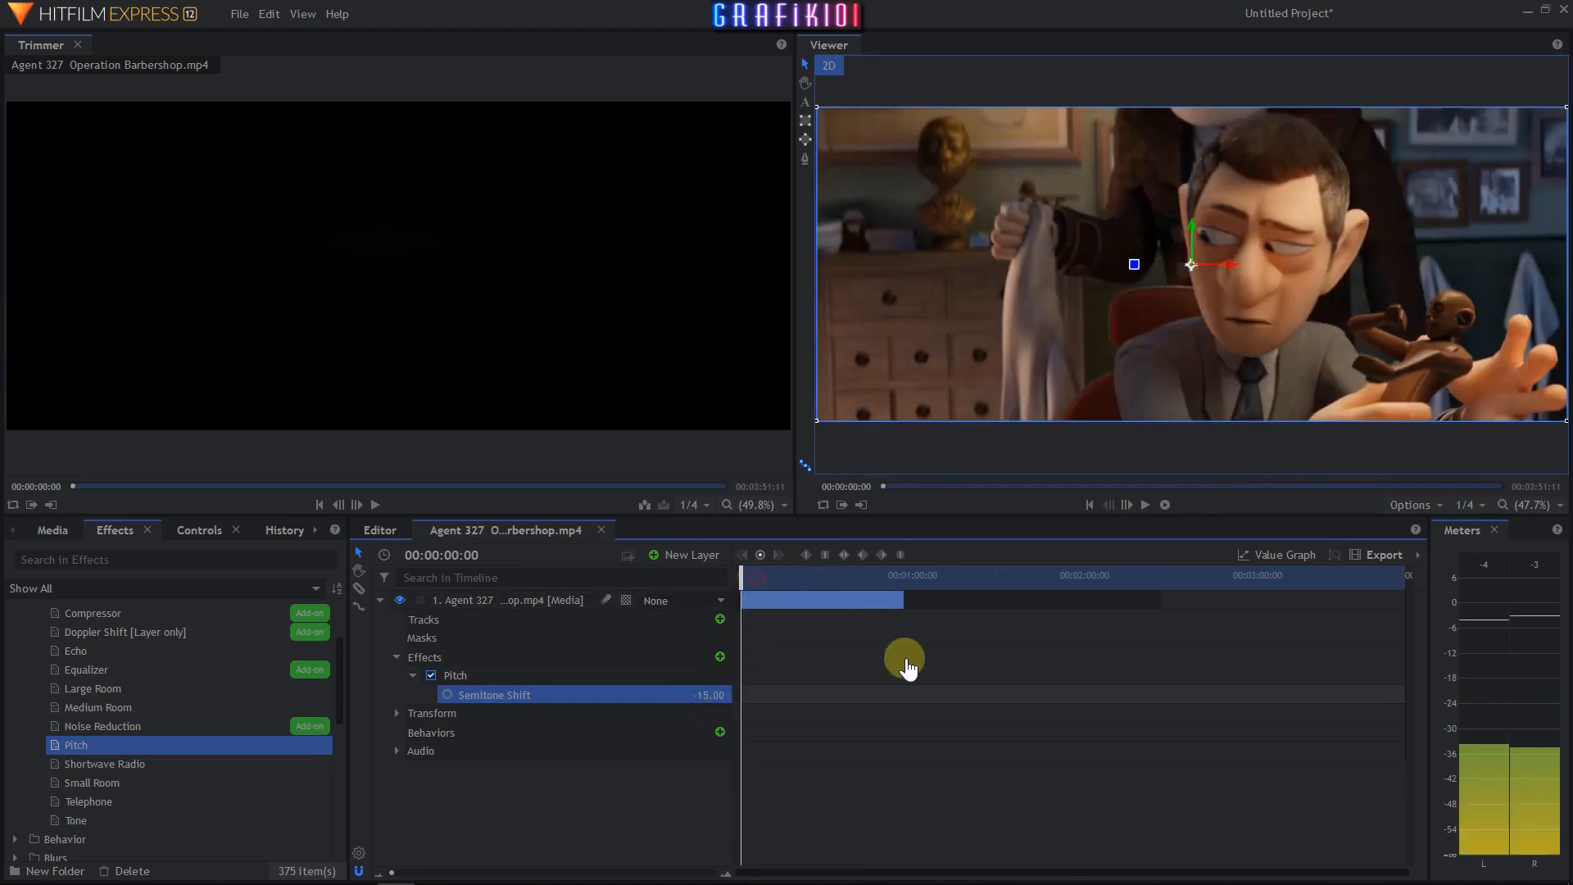
pyautogui.click(1148, 511)
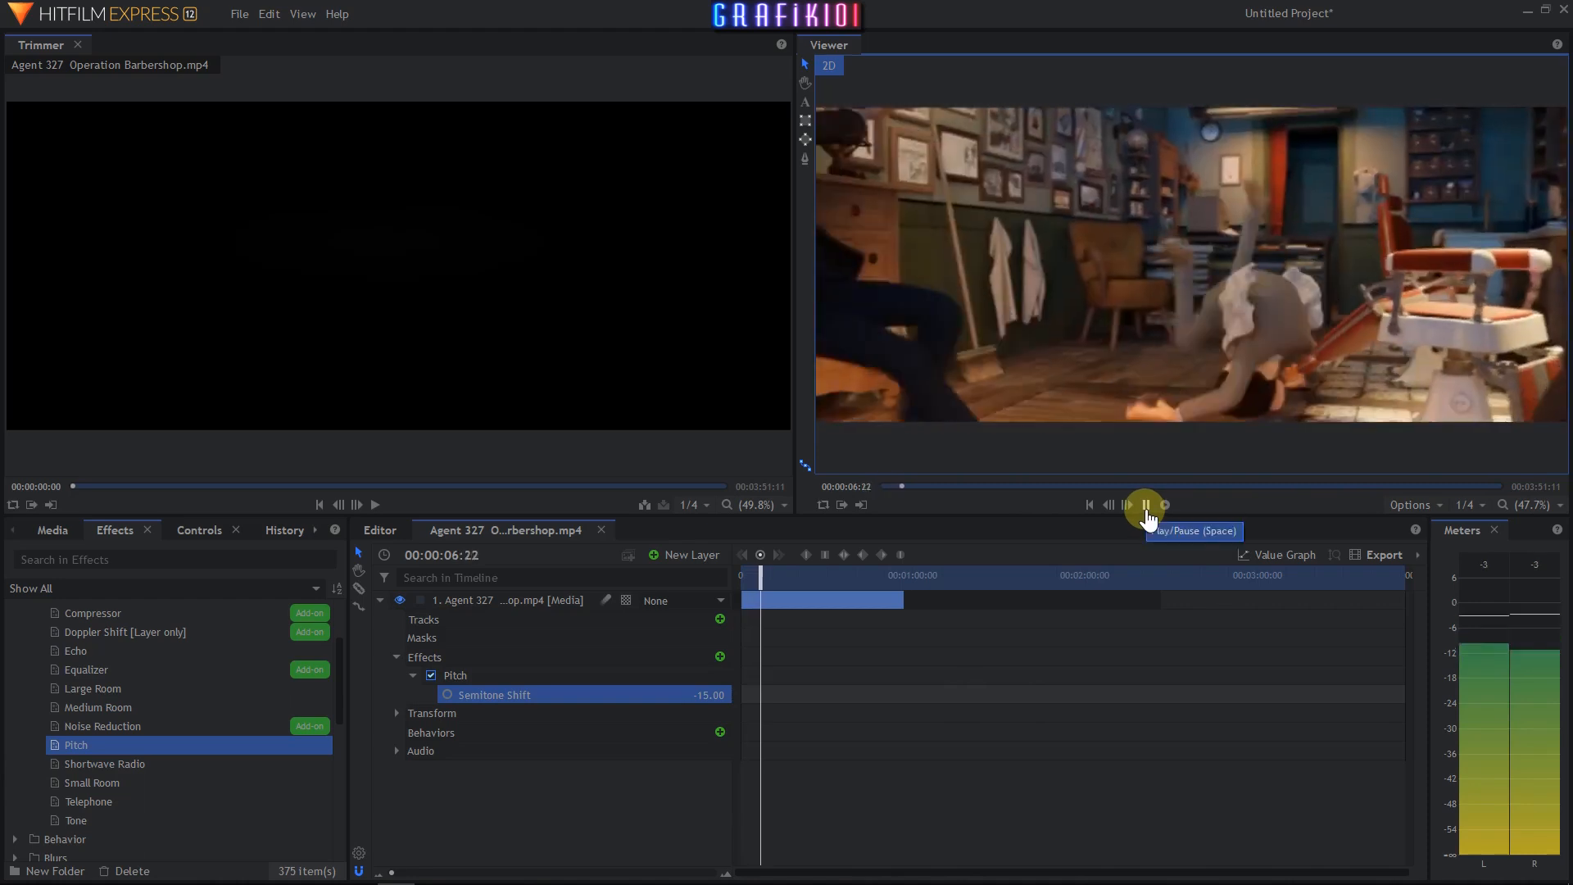
# - Stop playback and reset the Pitch effect's Semitone Shift to 0
pyautogui.click(1146, 506)
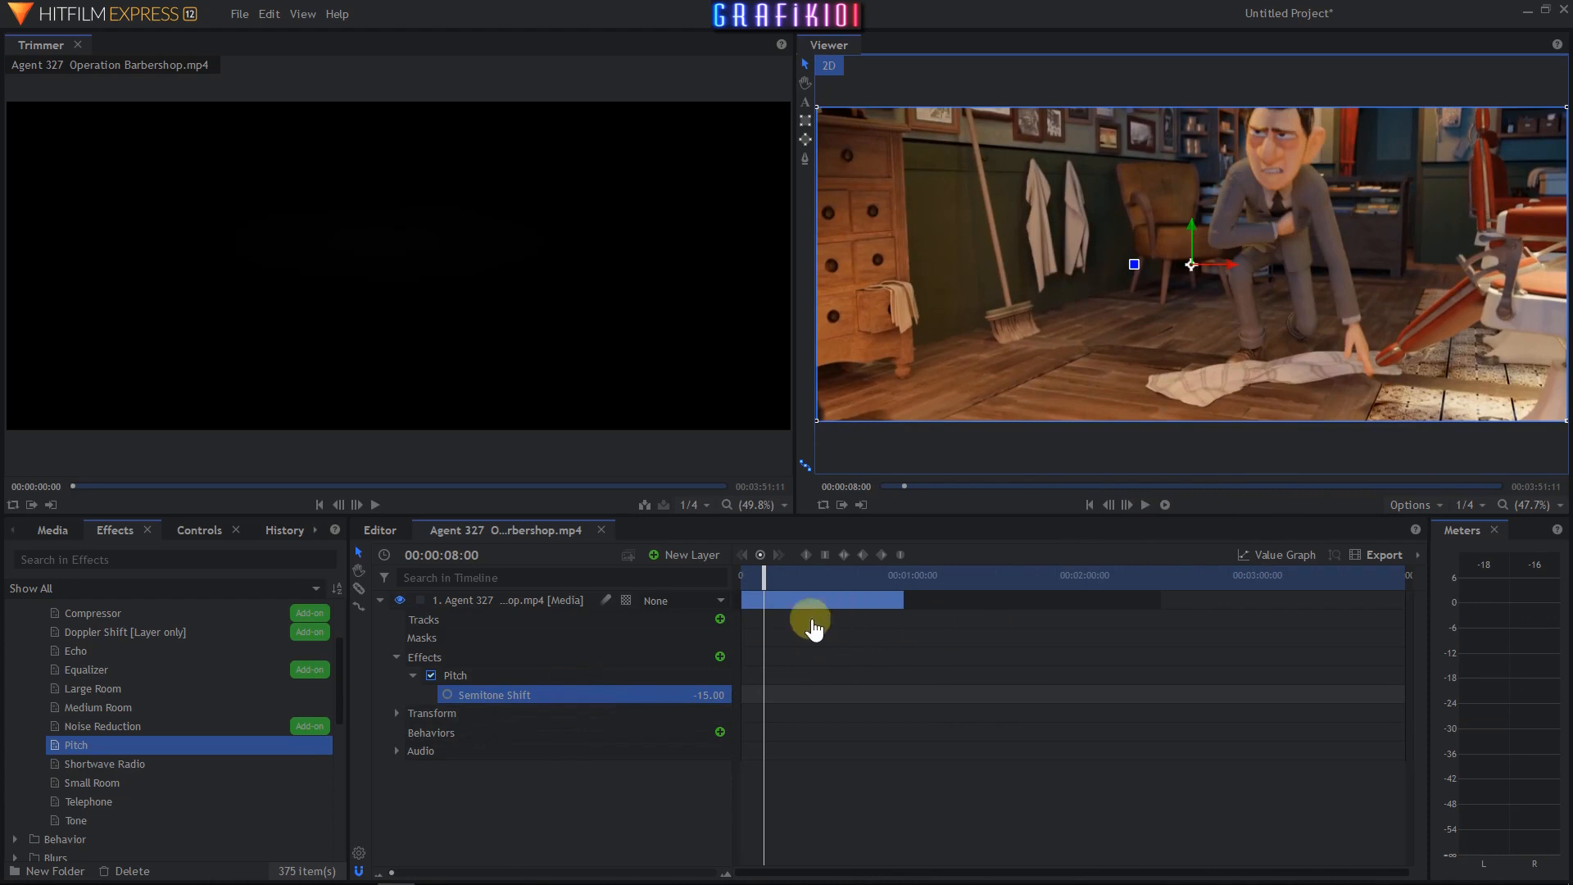
pyautogui.click(697, 696)
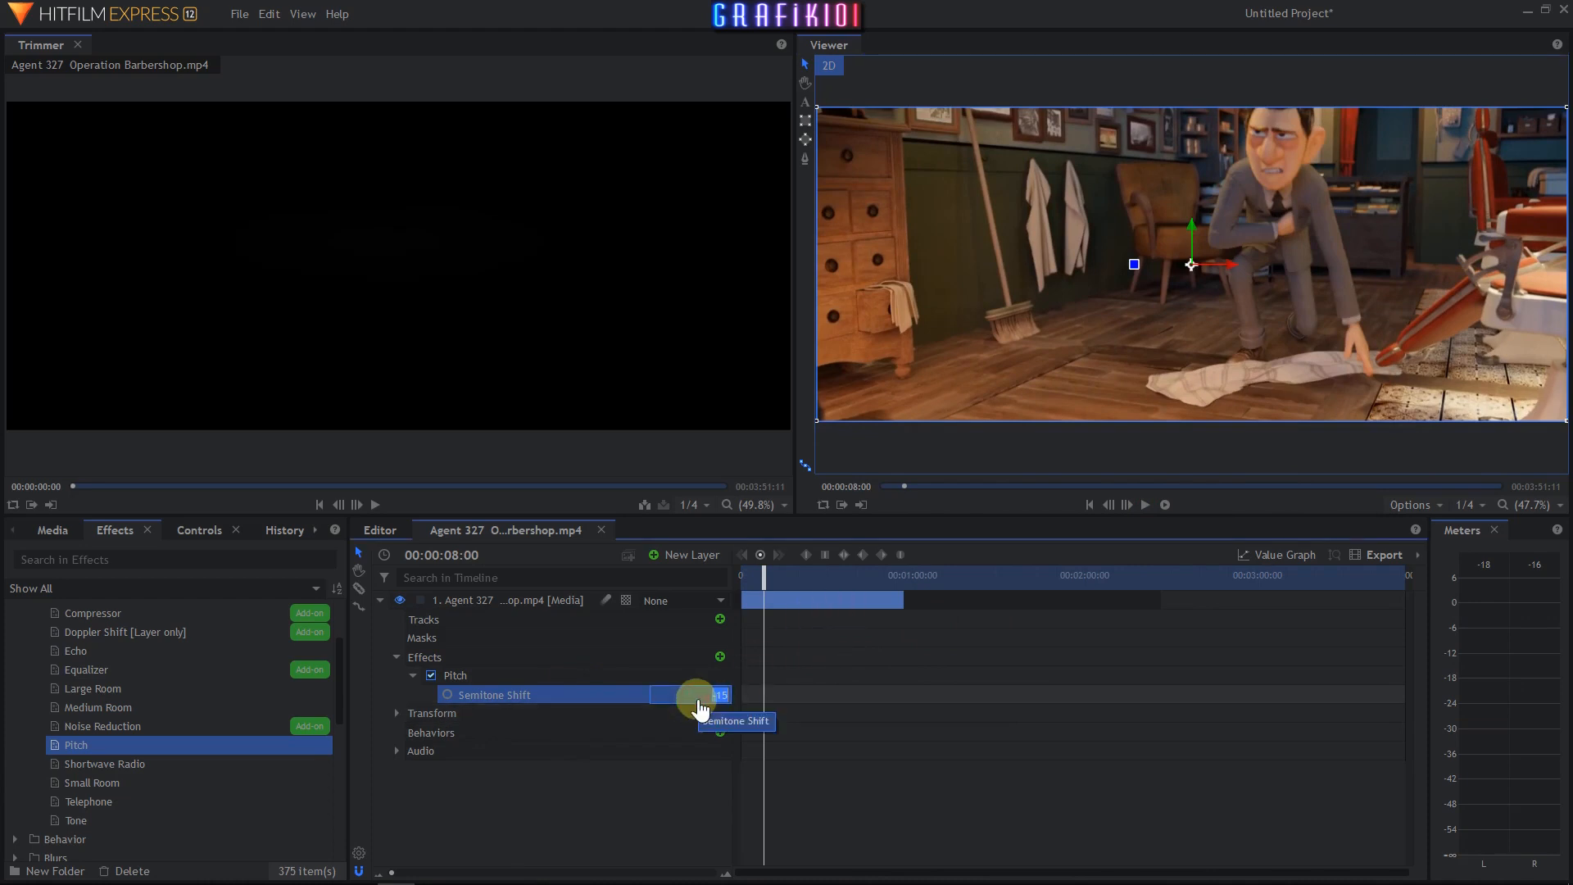
pyautogui.click(476, 679)
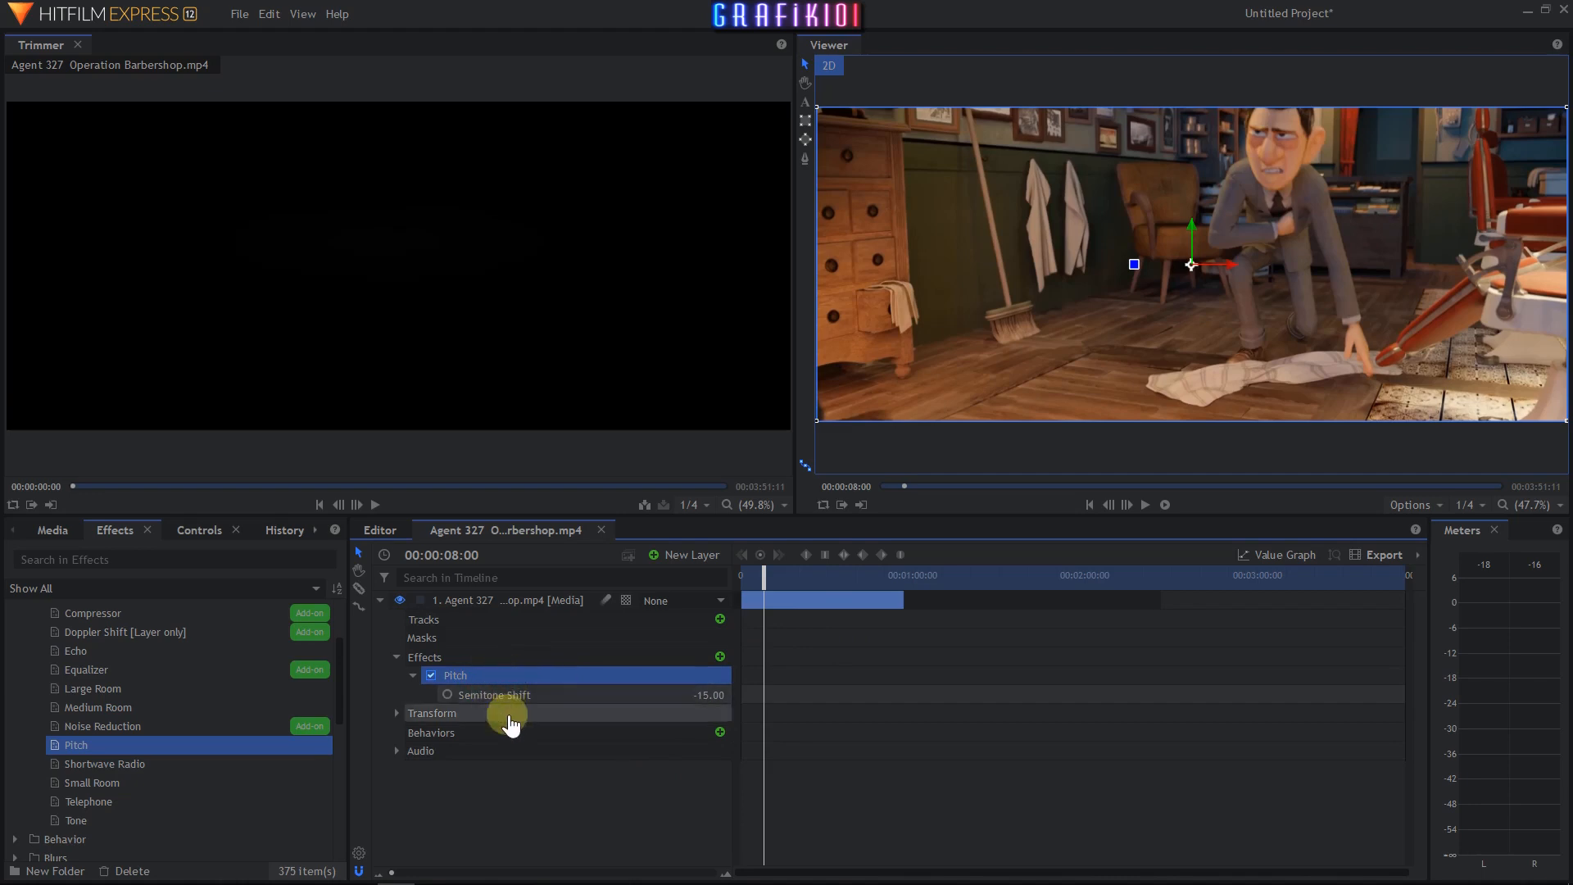
pyautogui.hotkey('ctrl', 'r')
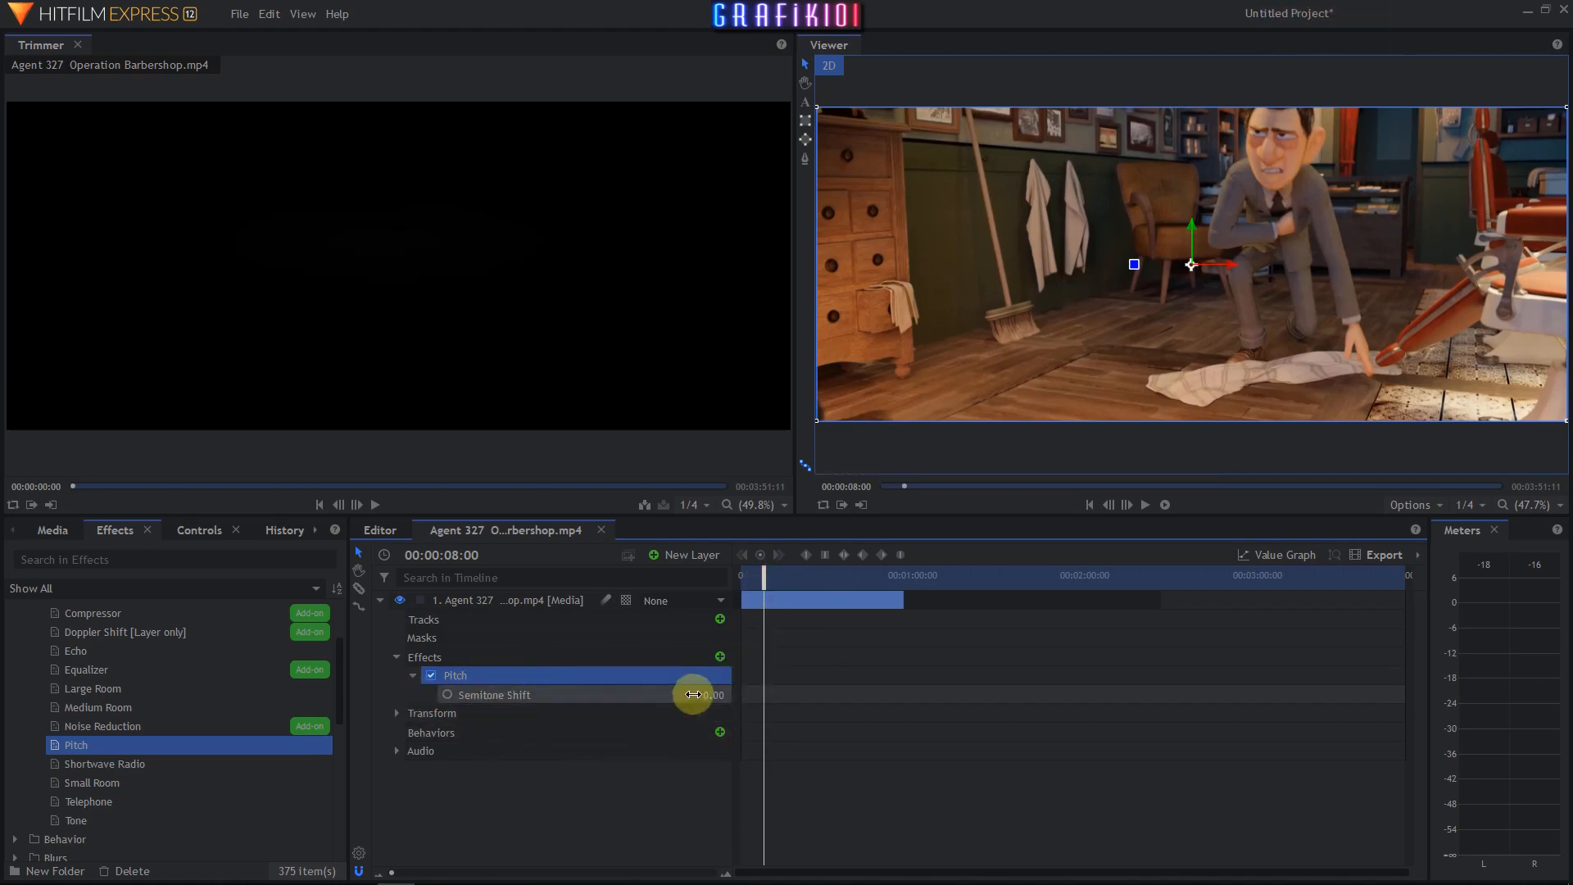
# - Keyframe the Semitone Shift from 0.00 at the start to -7.00 at about 4 seconds, then play the clip
pyautogui.moveTo(761, 579); pyautogui.dragTo(743, 579)
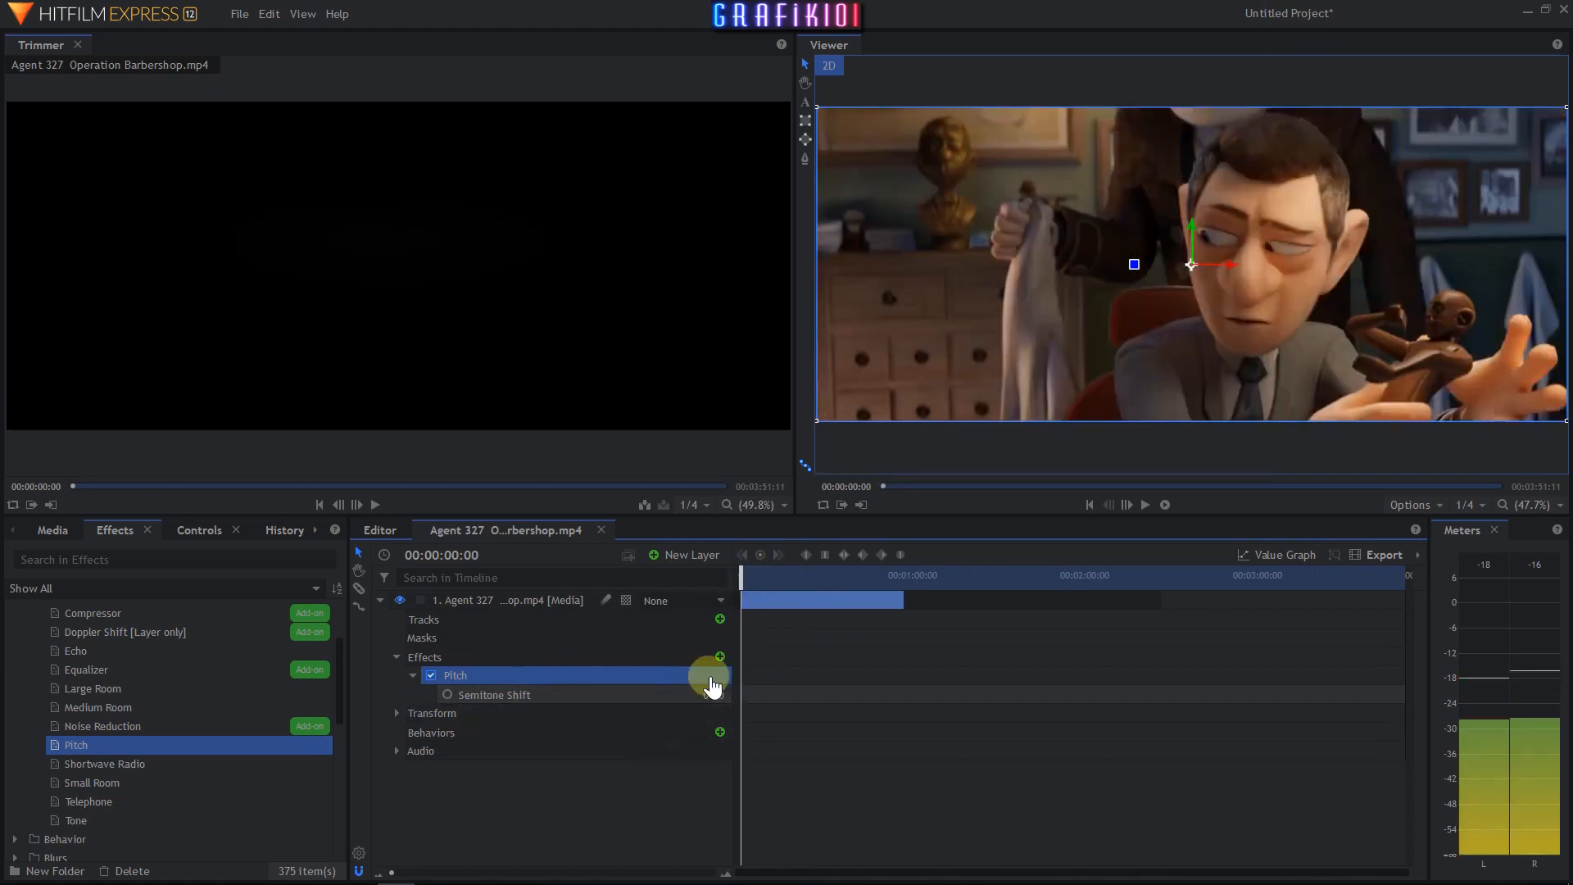
pyautogui.click(447, 695)
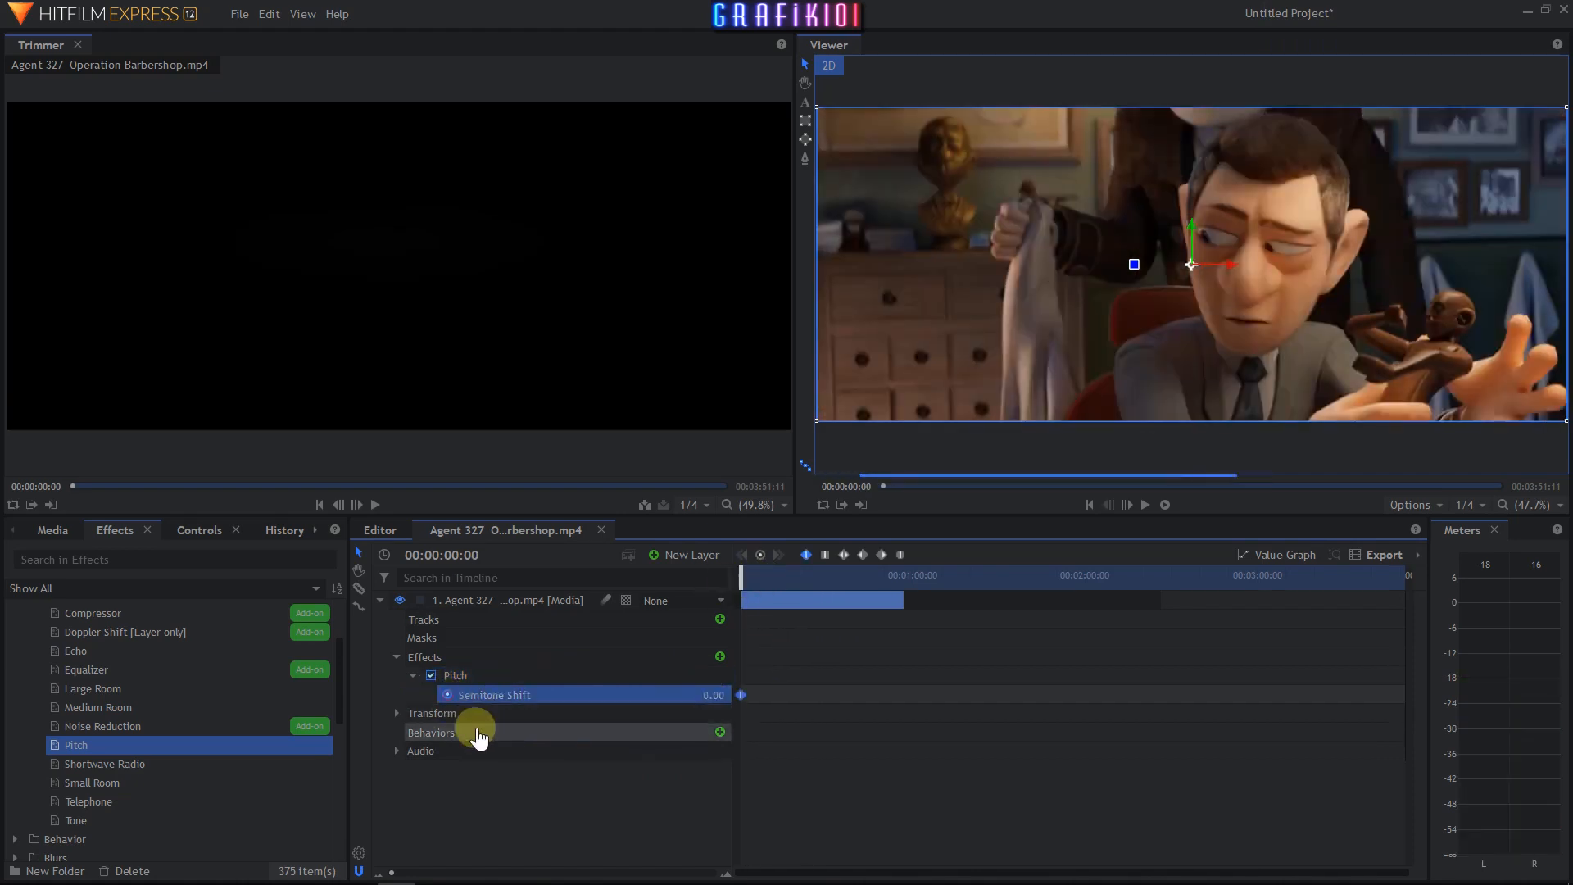
pyautogui.moveTo(740, 584); pyautogui.dragTo(754, 594)
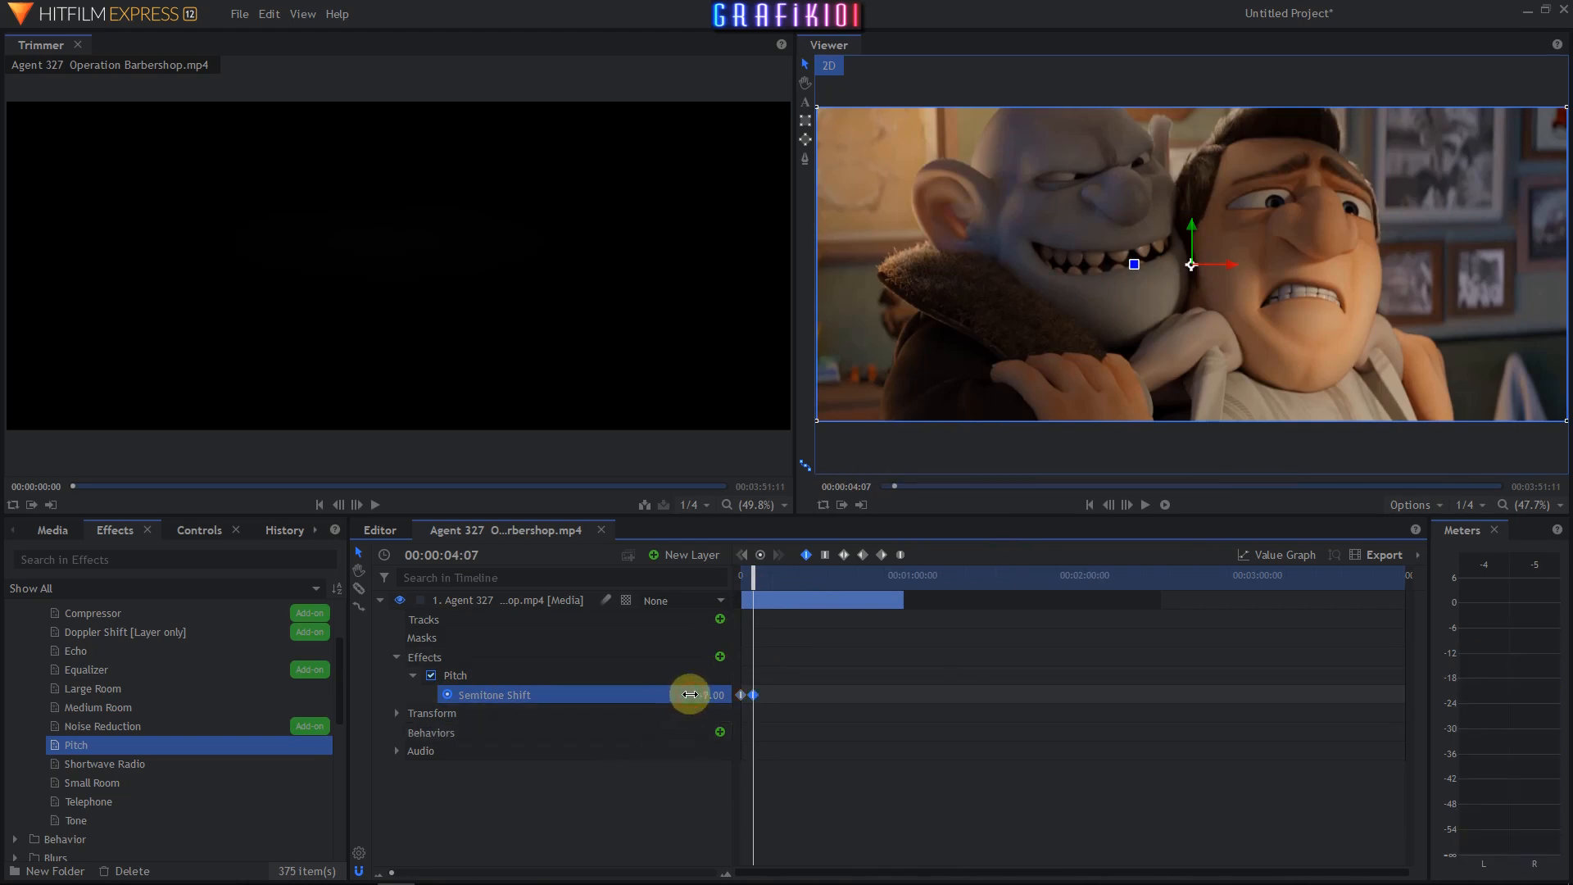
pyautogui.moveTo(759, 584); pyautogui.dragTo(672, 597)
pyautogui.click(1145, 505)
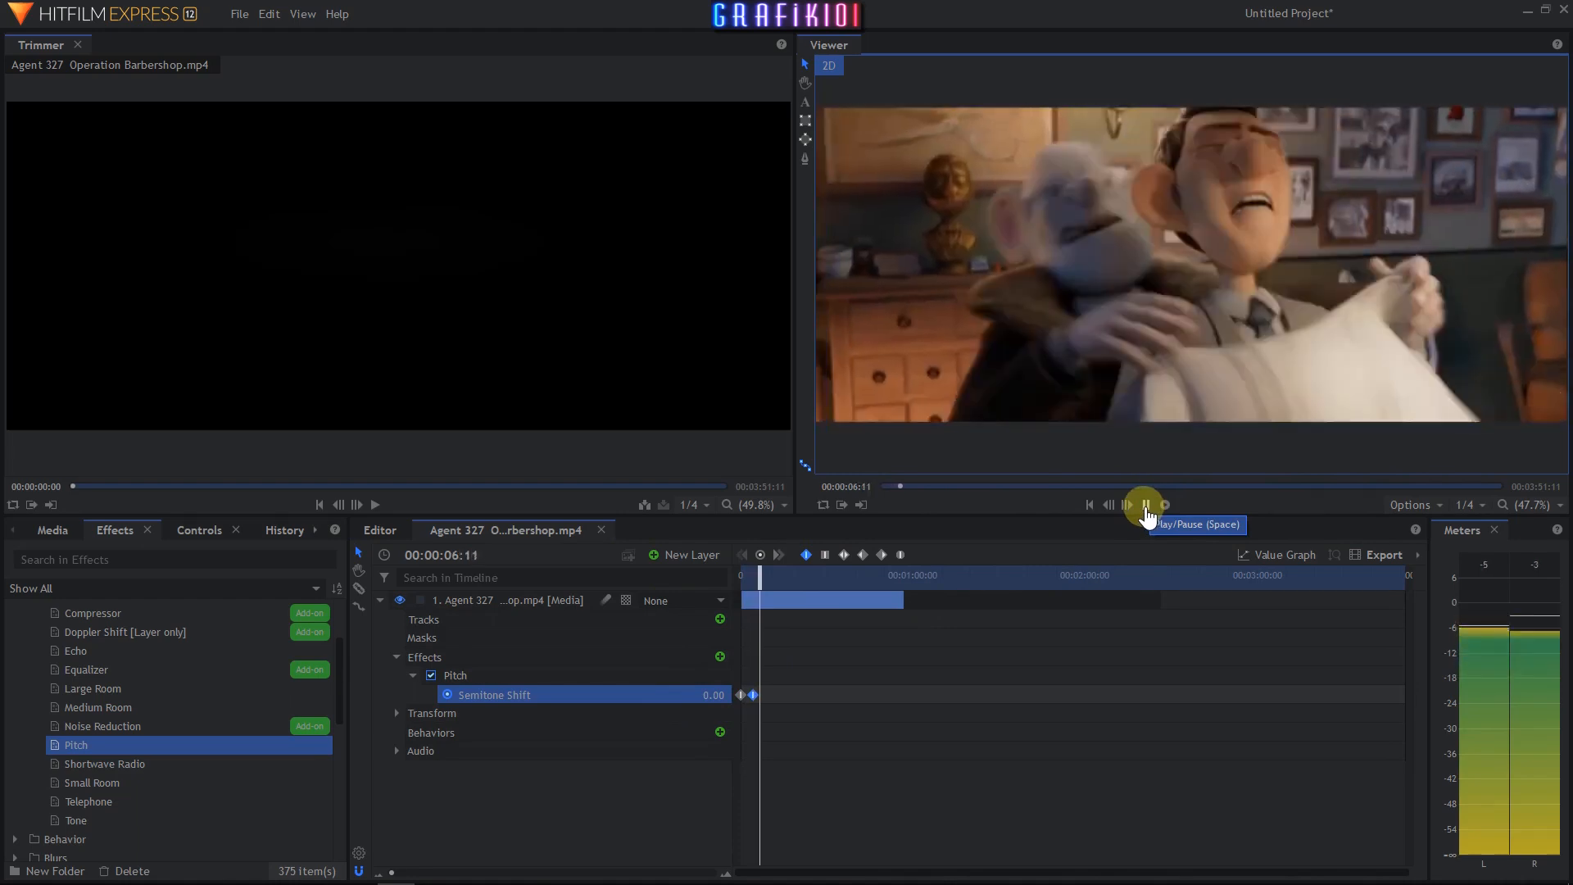
pyautogui.click(1146, 505)
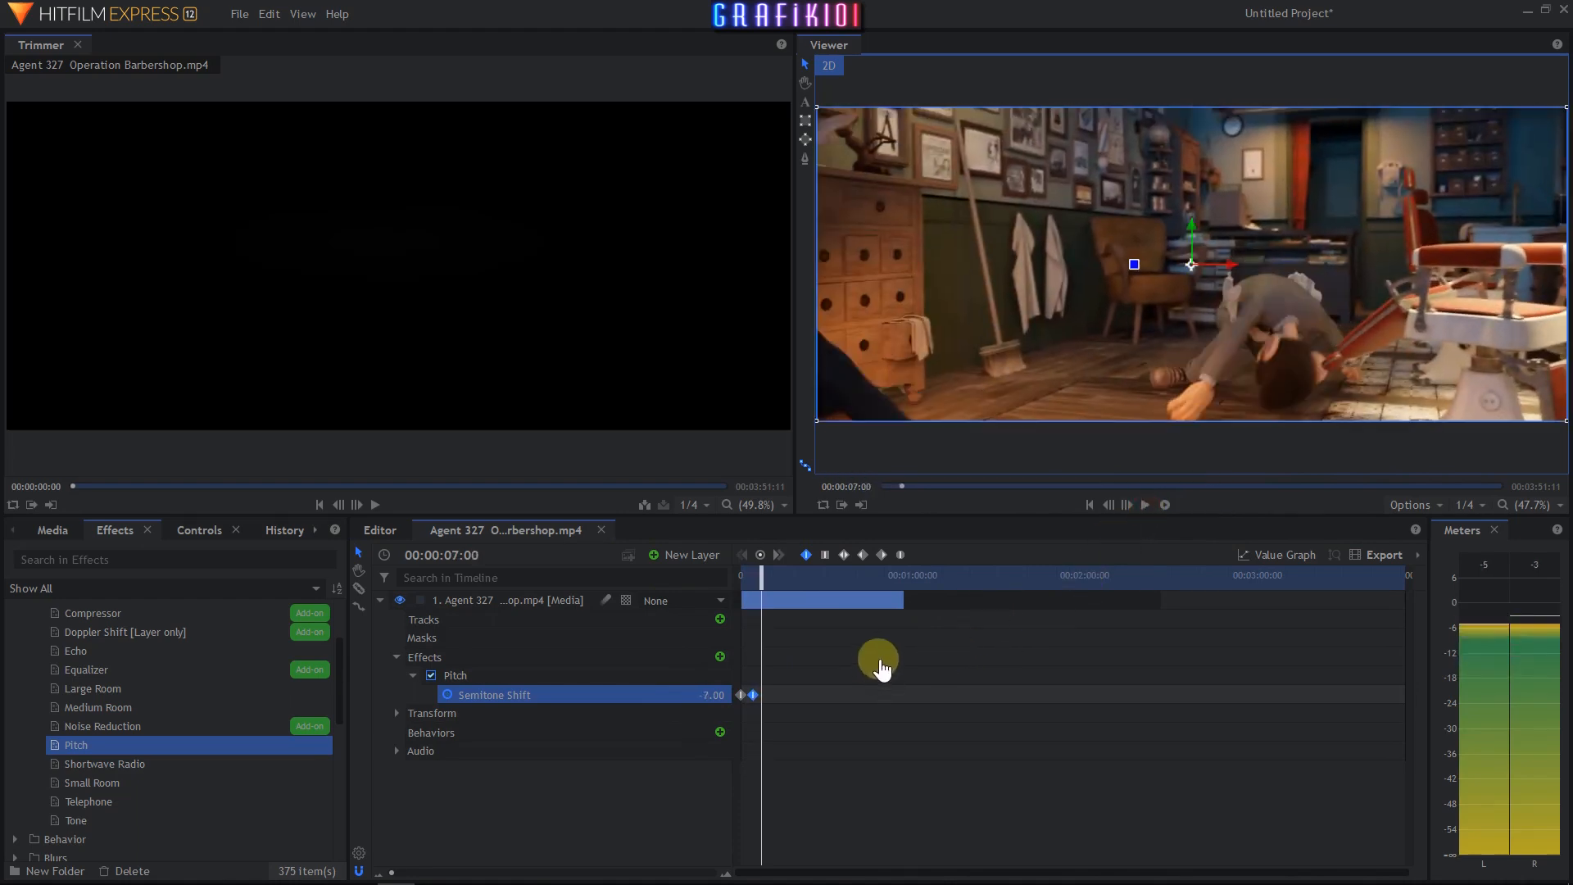
# - Remove the Pitch effect and apply the Shortwave Radio effect to the clip layer
pyautogui.click(455, 676)
pyautogui.press('Delete')
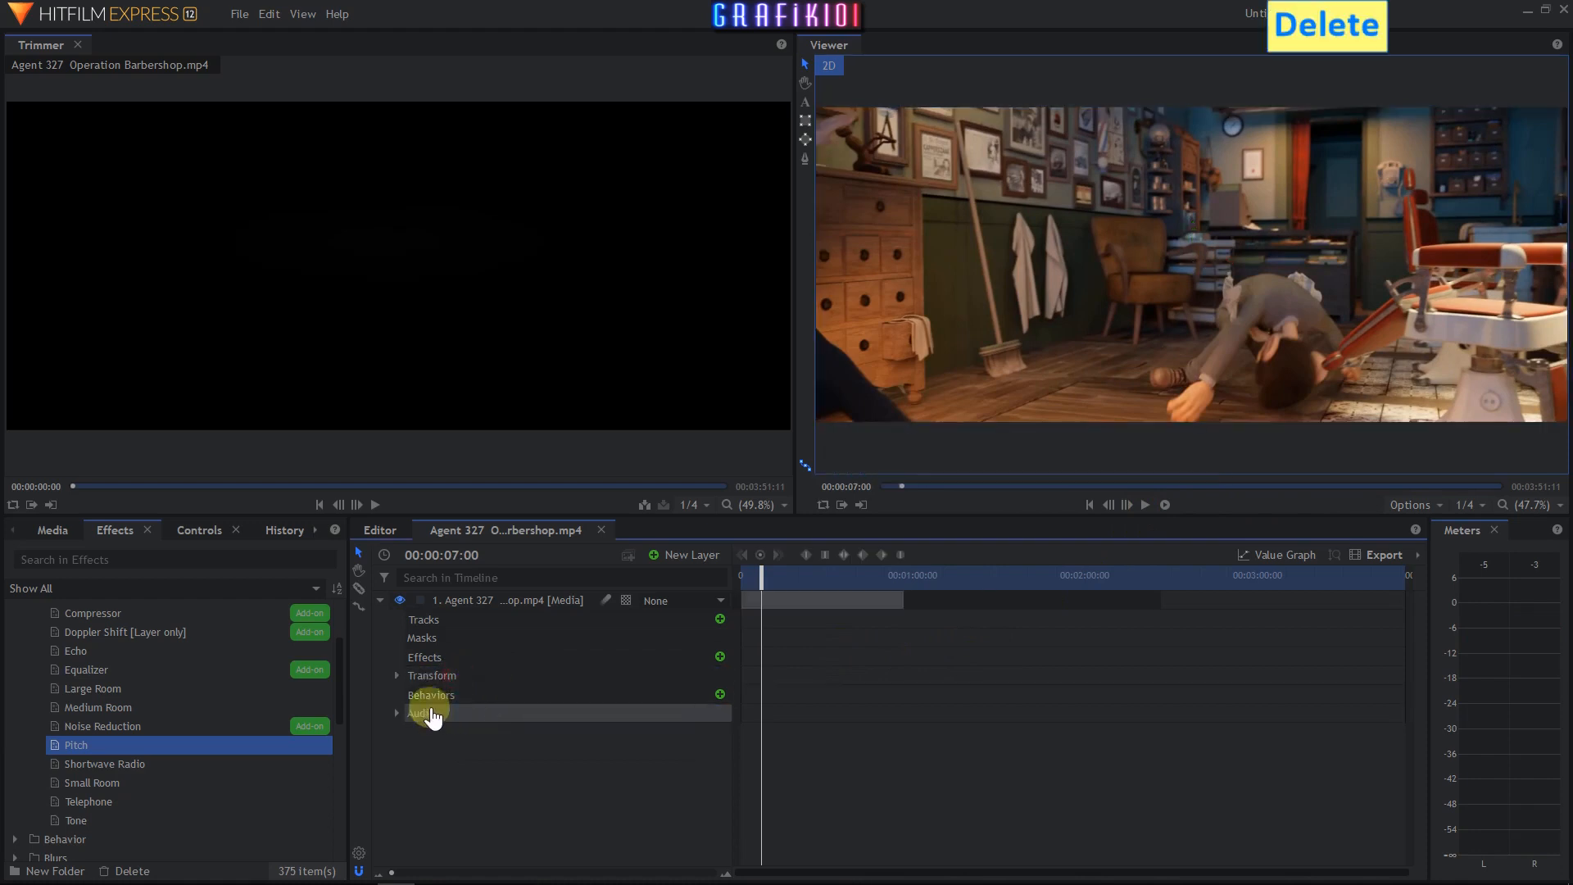
pyautogui.moveTo(93, 765); pyautogui.dragTo(210, 802)
pyautogui.moveTo(454, 665); pyautogui.dragTo(452, 655)
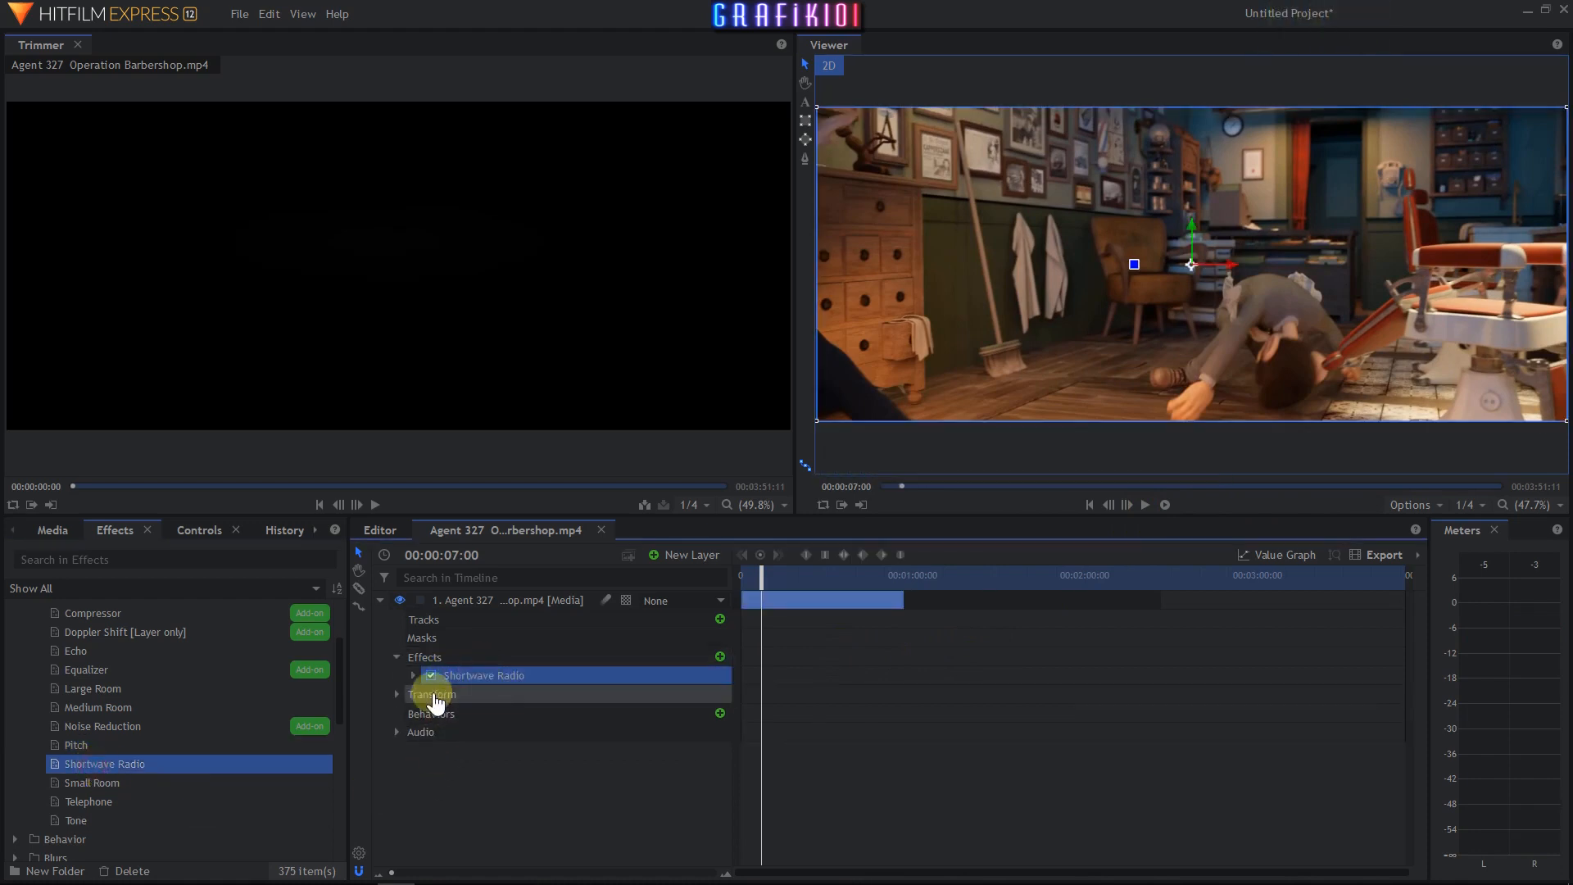
# - Set the Shortwave Radio Gain to 0.80 dB and play the clip from the start
pyautogui.click(413, 675)
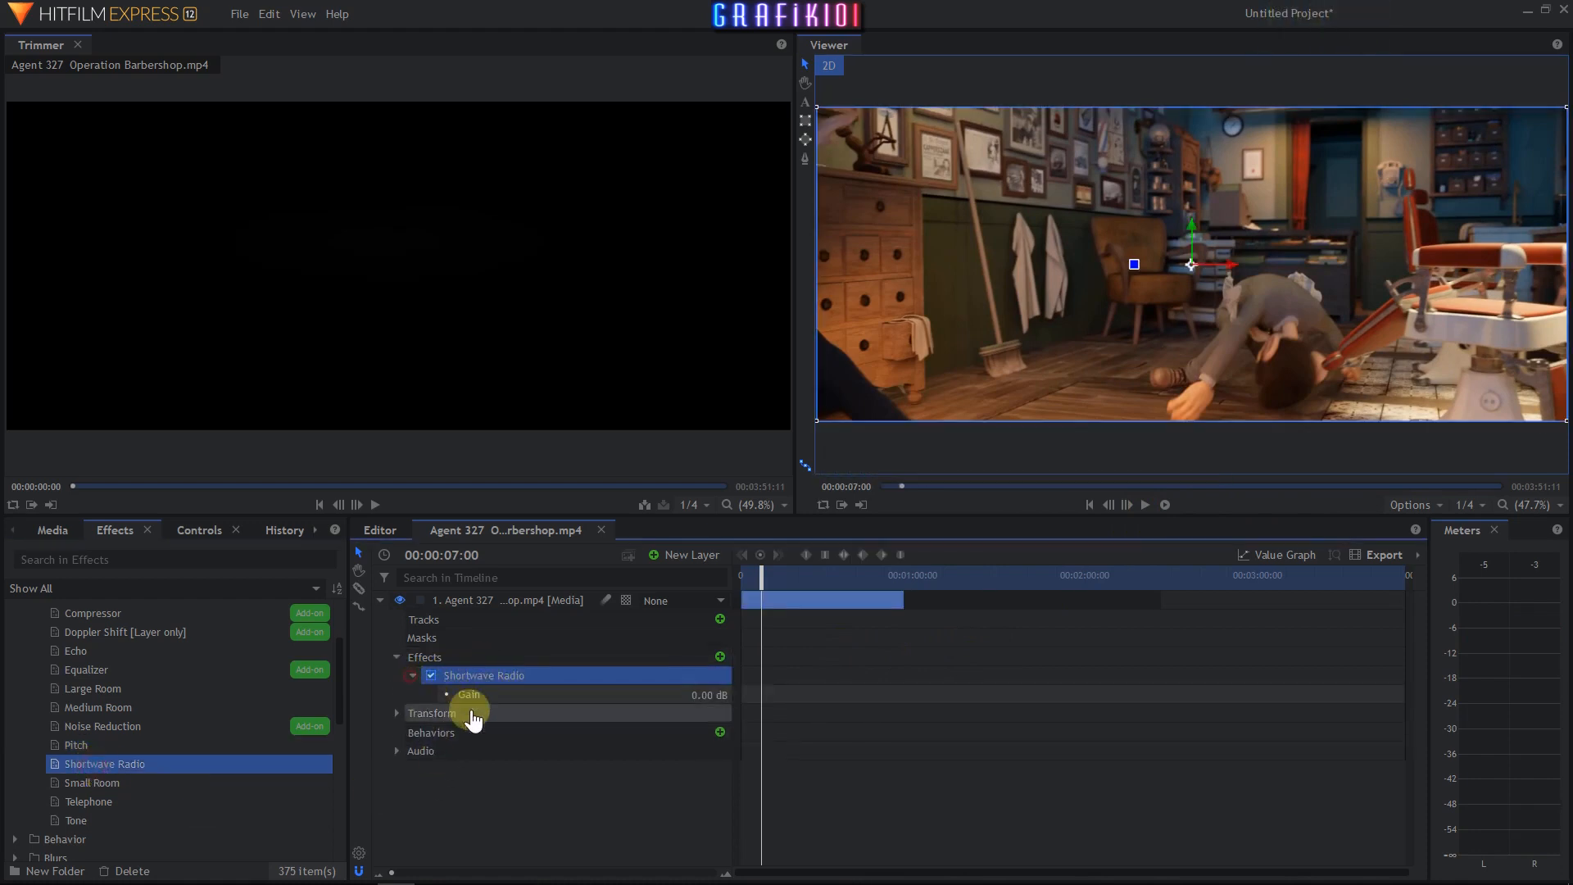
pyautogui.click(692, 694)
pyautogui.moveTo(766, 578); pyautogui.dragTo(728, 580)
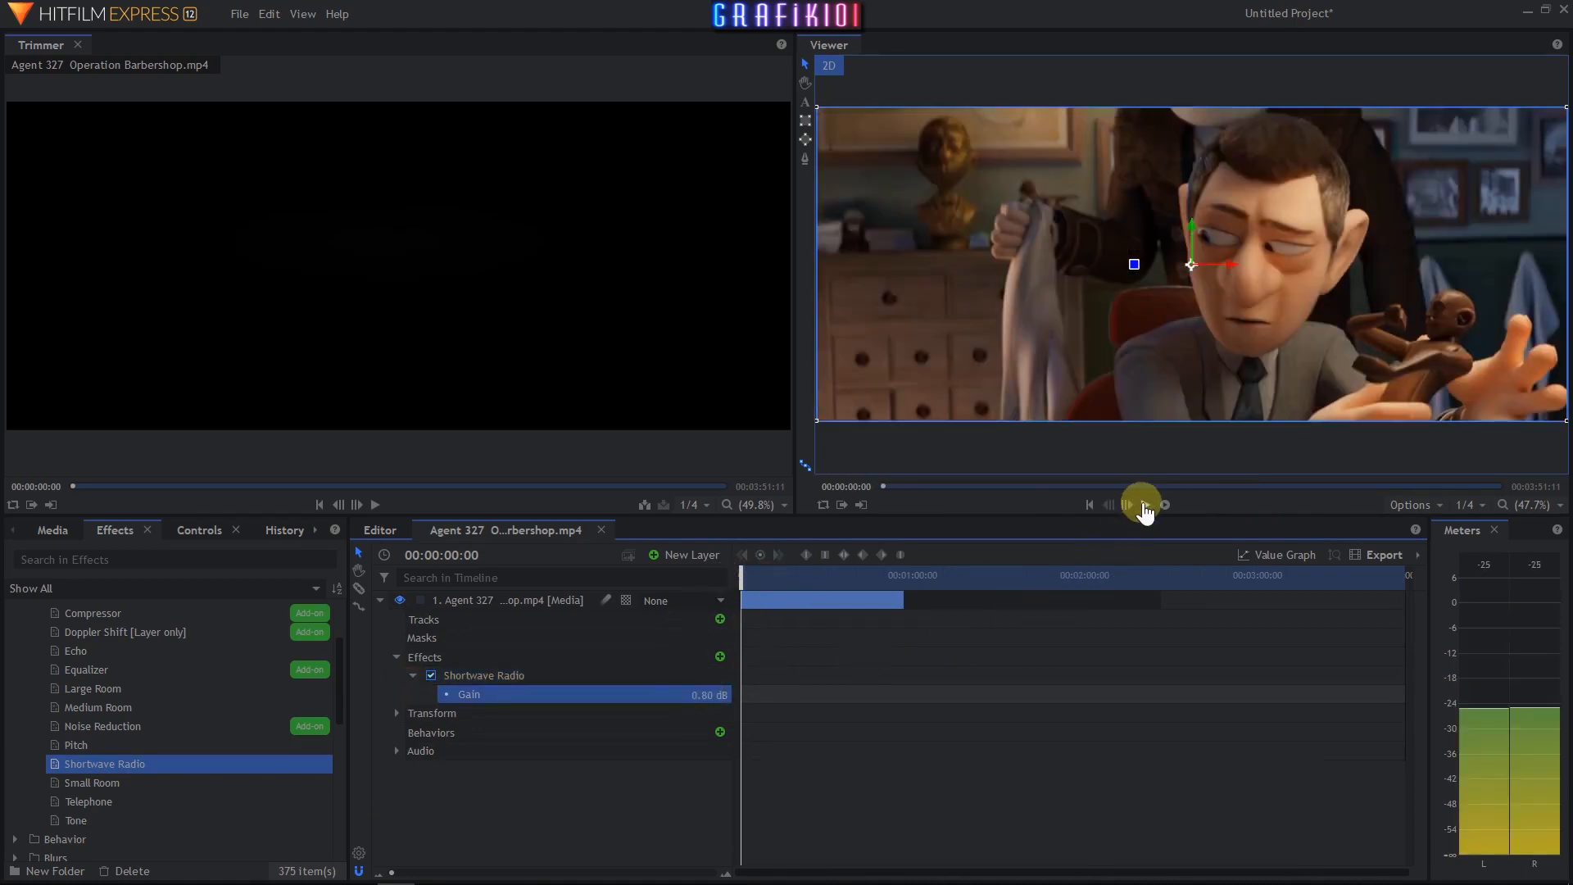
pyautogui.click(1146, 508)
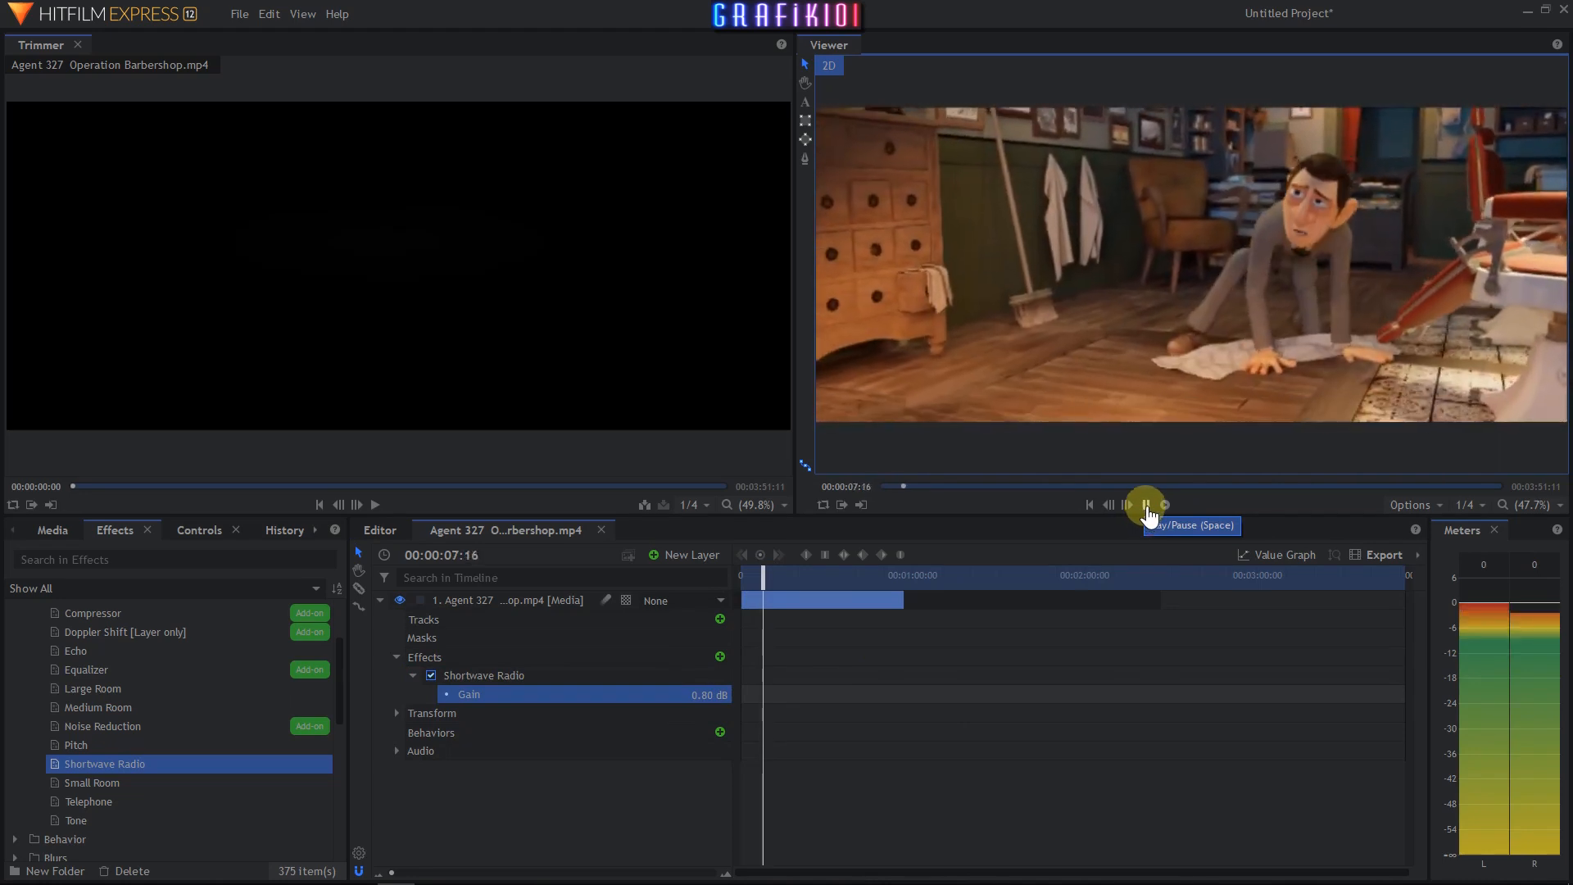
pyautogui.click(1147, 514)
# - Replace the Shortwave Radio effect with the Small Room effect on the clip layer
pyautogui.click(476, 675)
pyautogui.press('Delete')
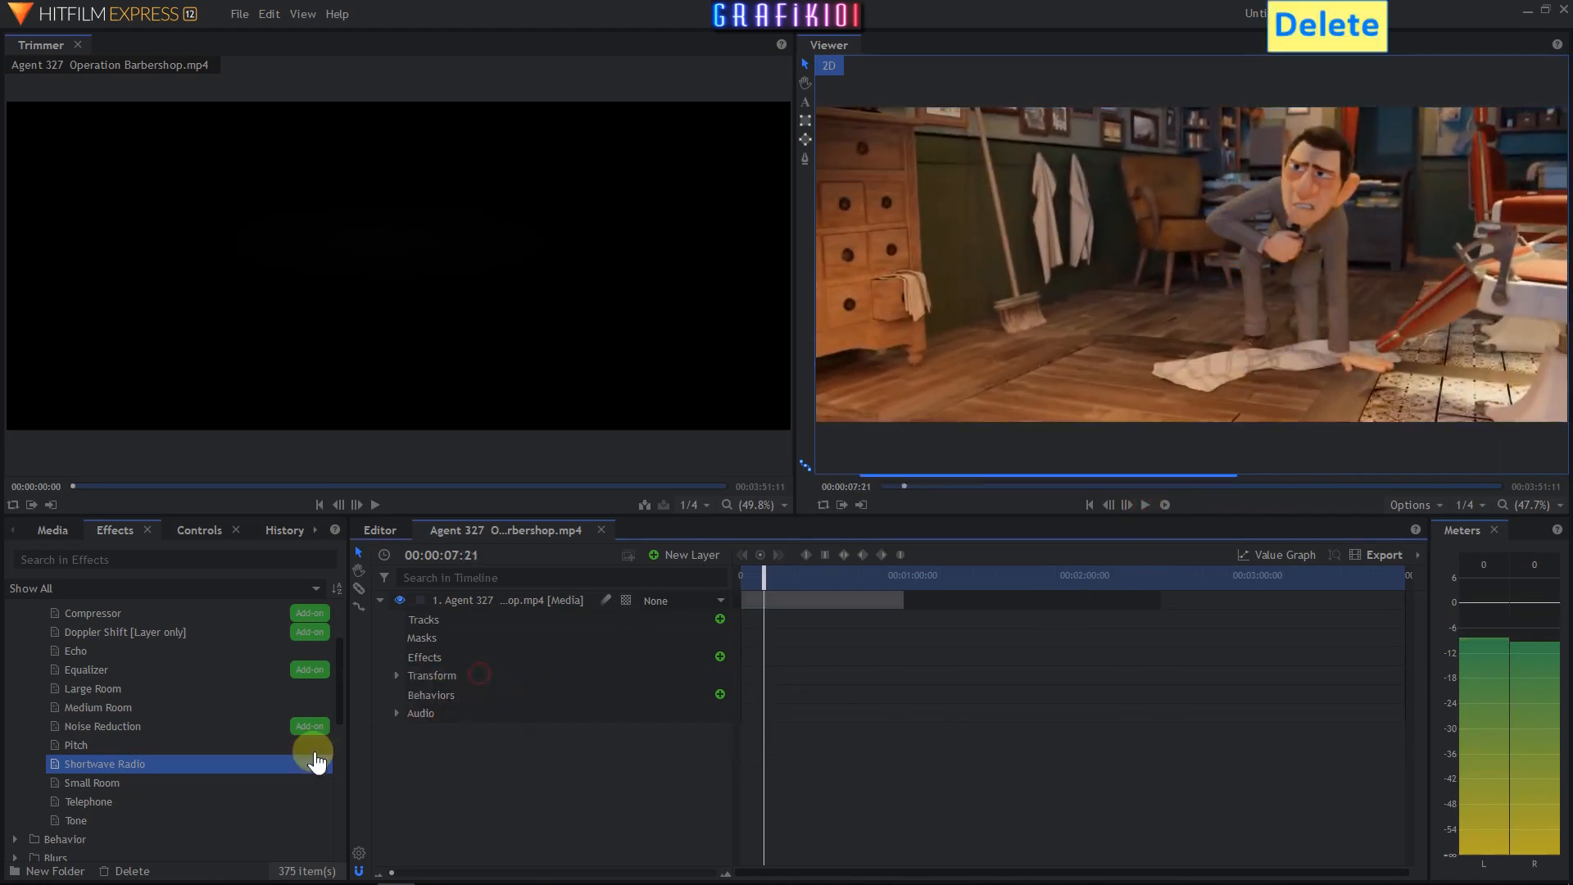
pyautogui.moveTo(111, 782); pyautogui.dragTo(393, 710)
pyautogui.moveTo(445, 655); pyautogui.dragTo(447, 660)
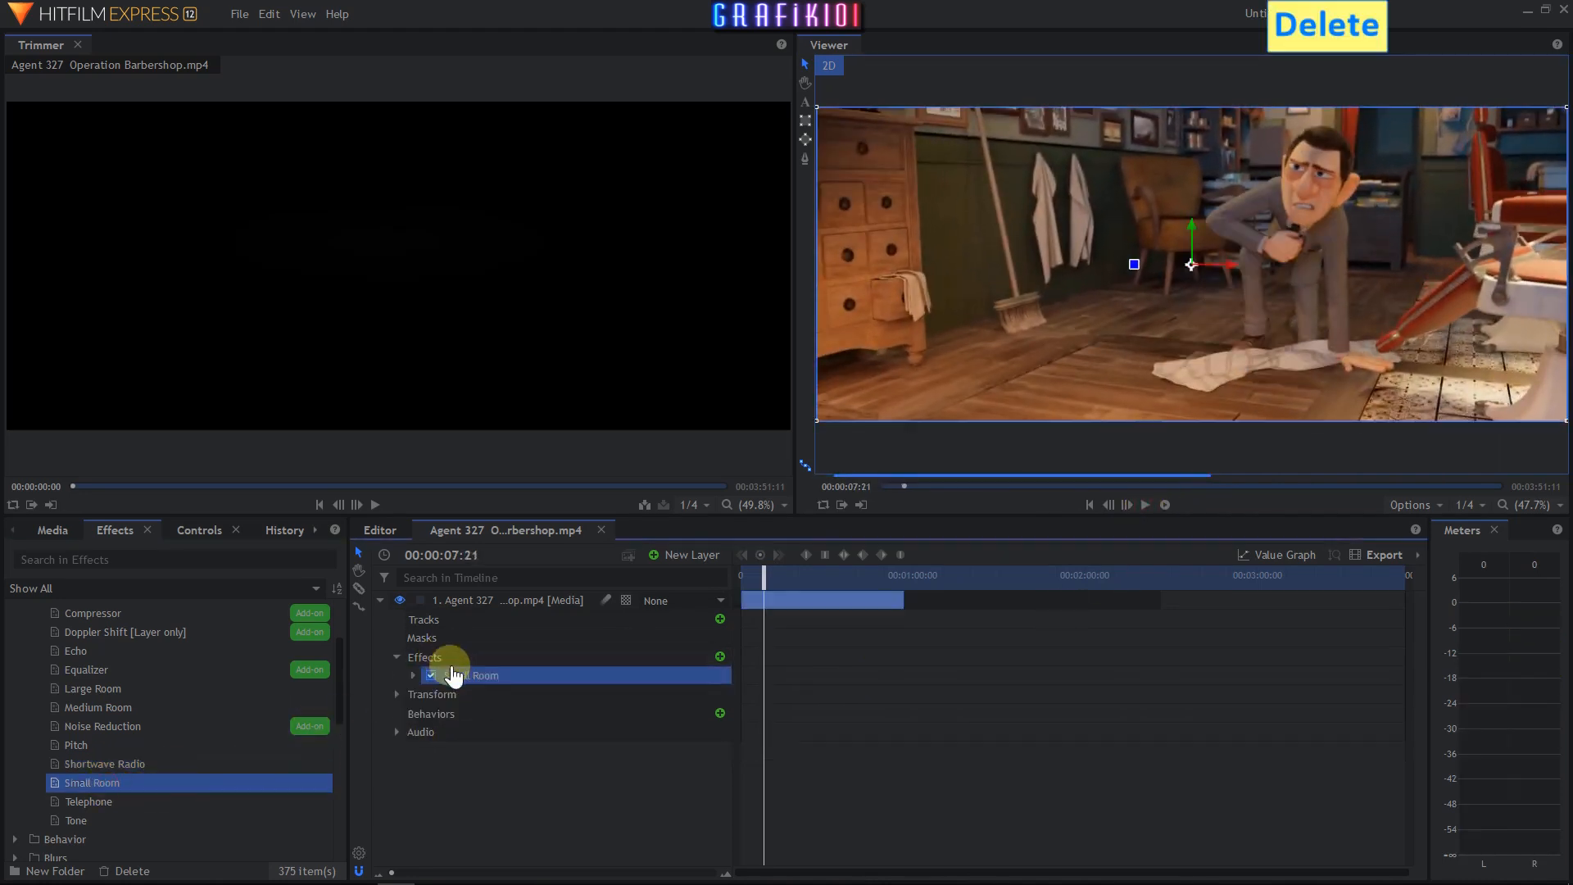
# - Set the Small Room Gain to 0.50 dB and play the clip from the start
pyautogui.click(416, 677)
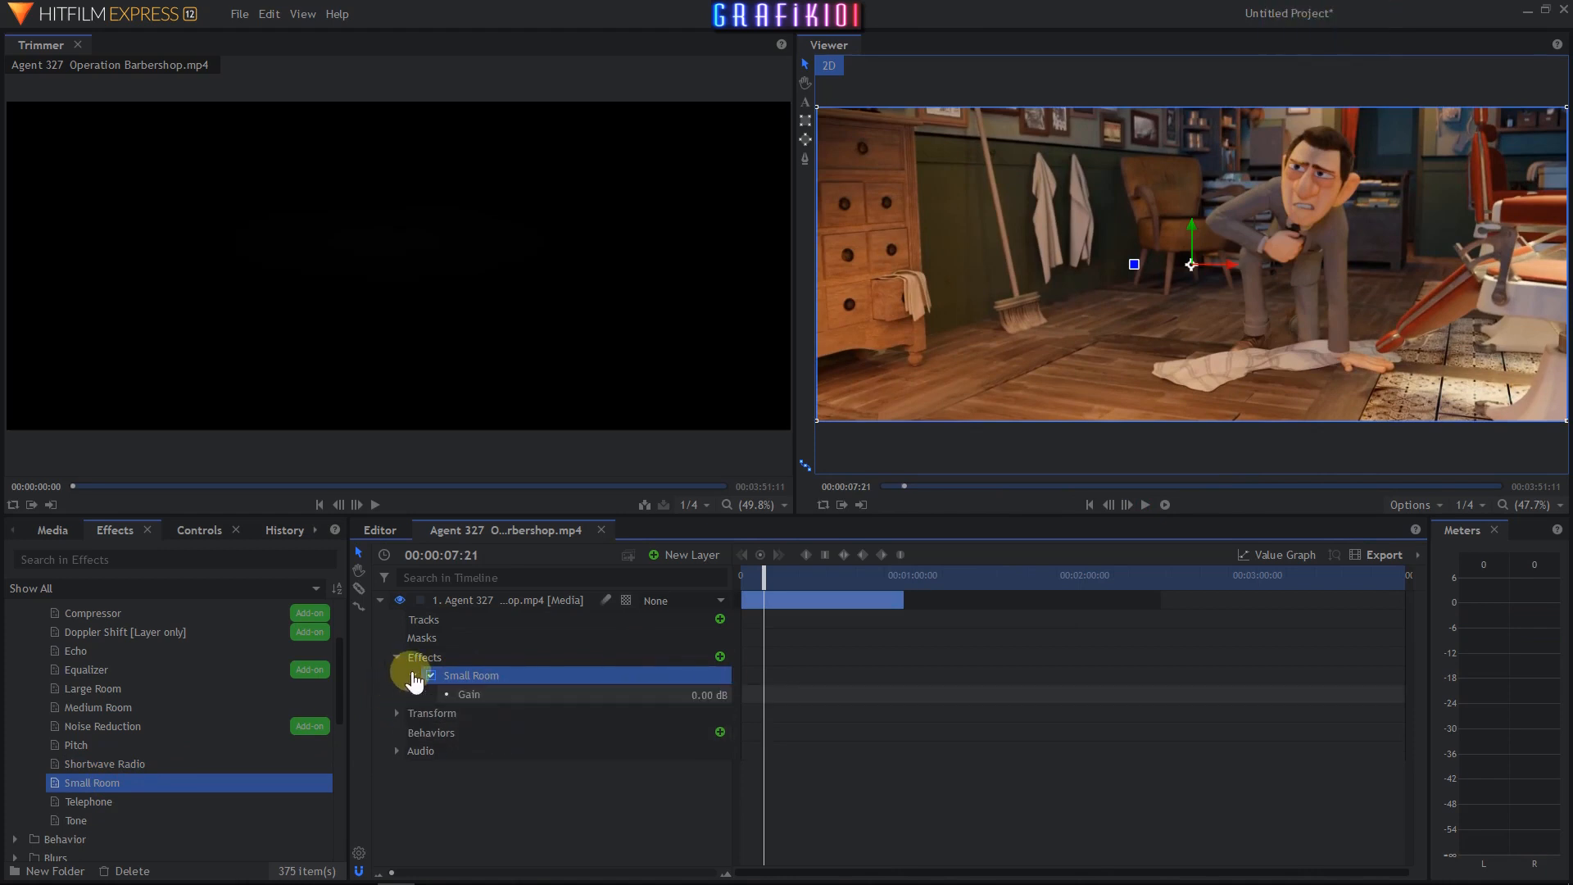
pyautogui.click(693, 694)
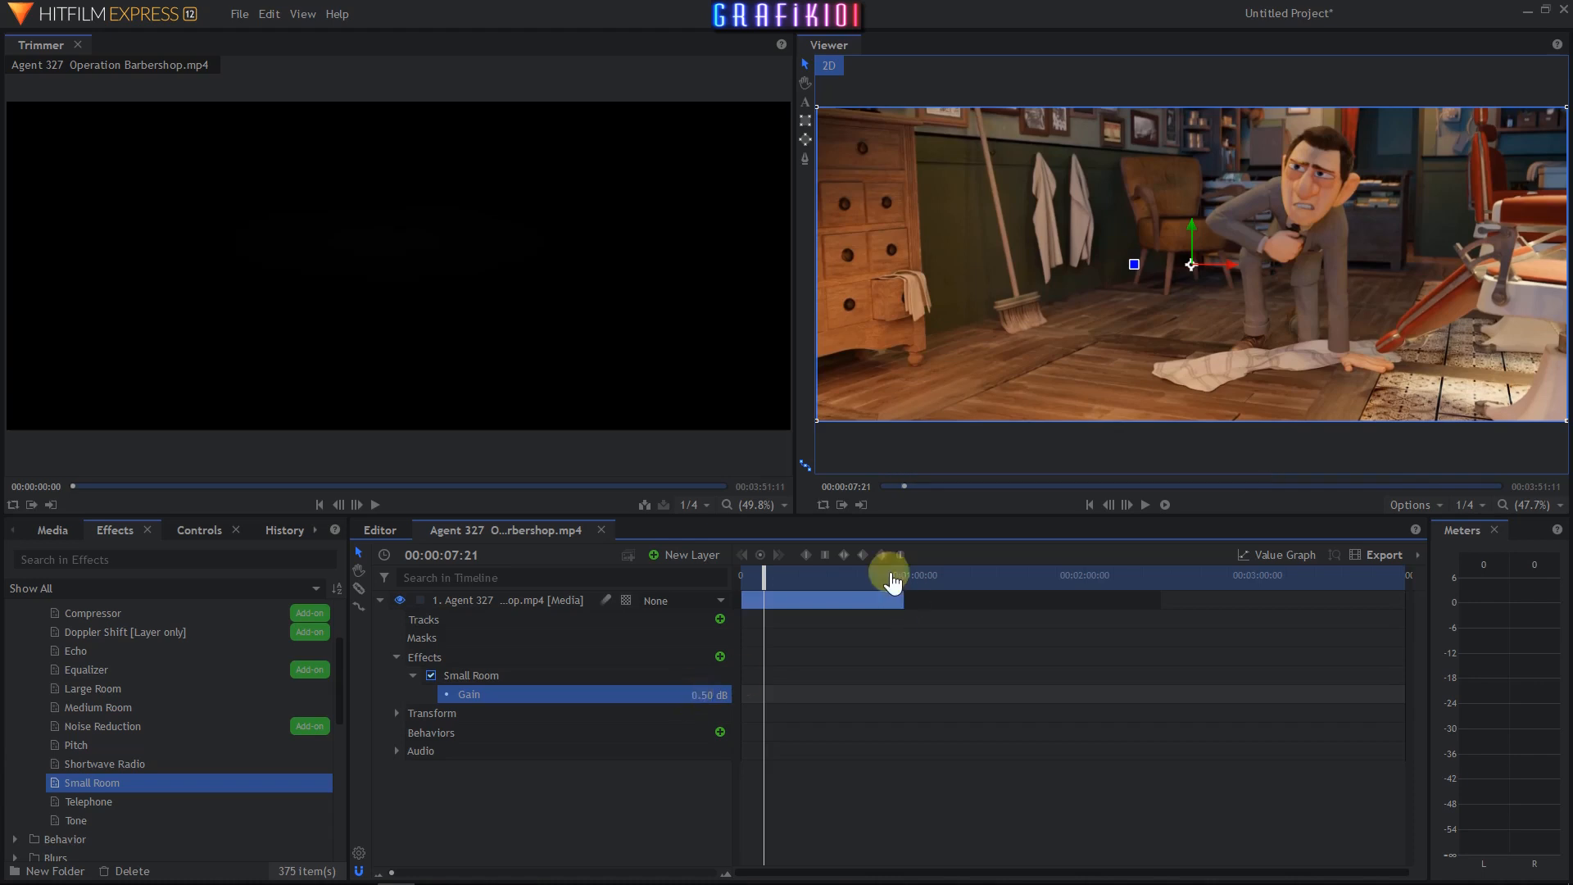
pyautogui.moveTo(772, 576); pyautogui.dragTo(742, 576)
pyautogui.click(1145, 505)
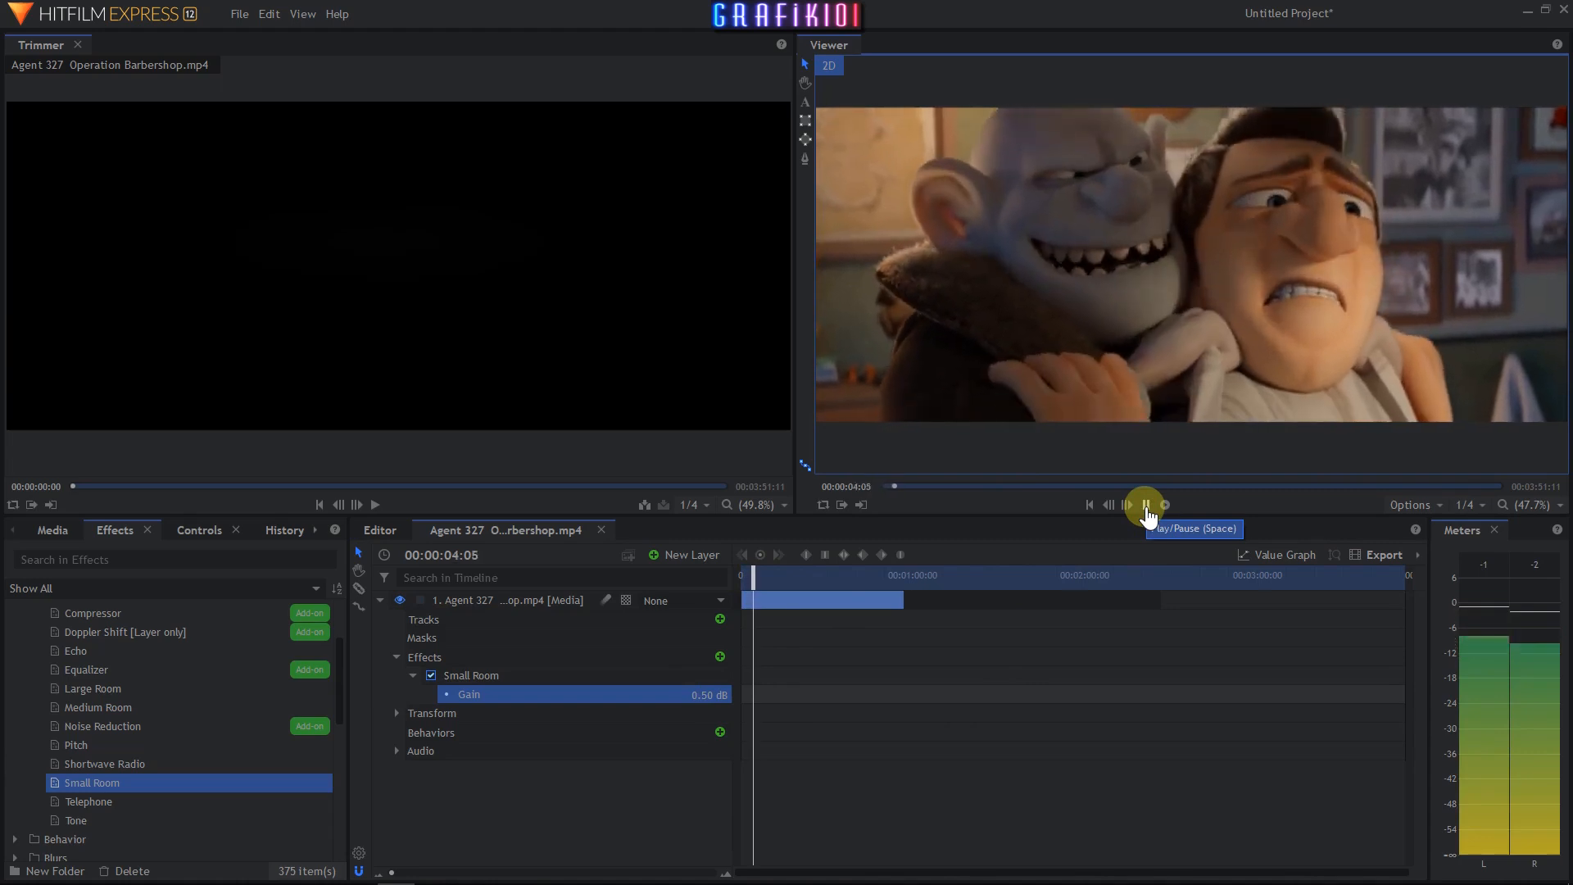
pyautogui.click(1146, 506)
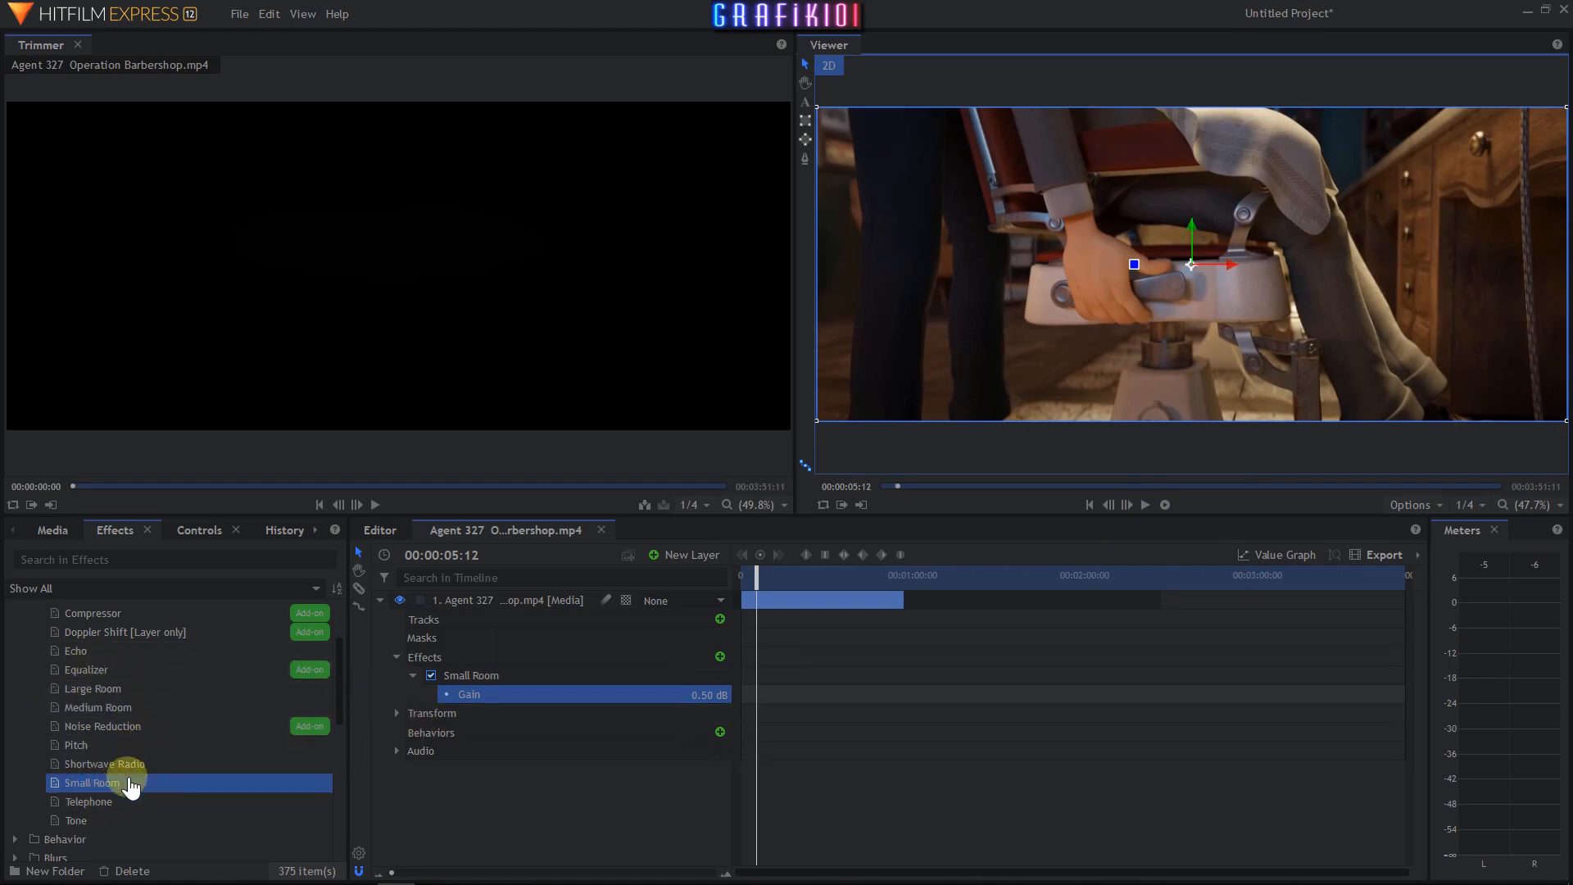
# - Replace the Small Room effect with the Telephone effect on the clip layer
pyautogui.click(454, 677)
pyautogui.press('Delete')
pyautogui.moveTo(97, 802); pyautogui.dragTo(187, 789)
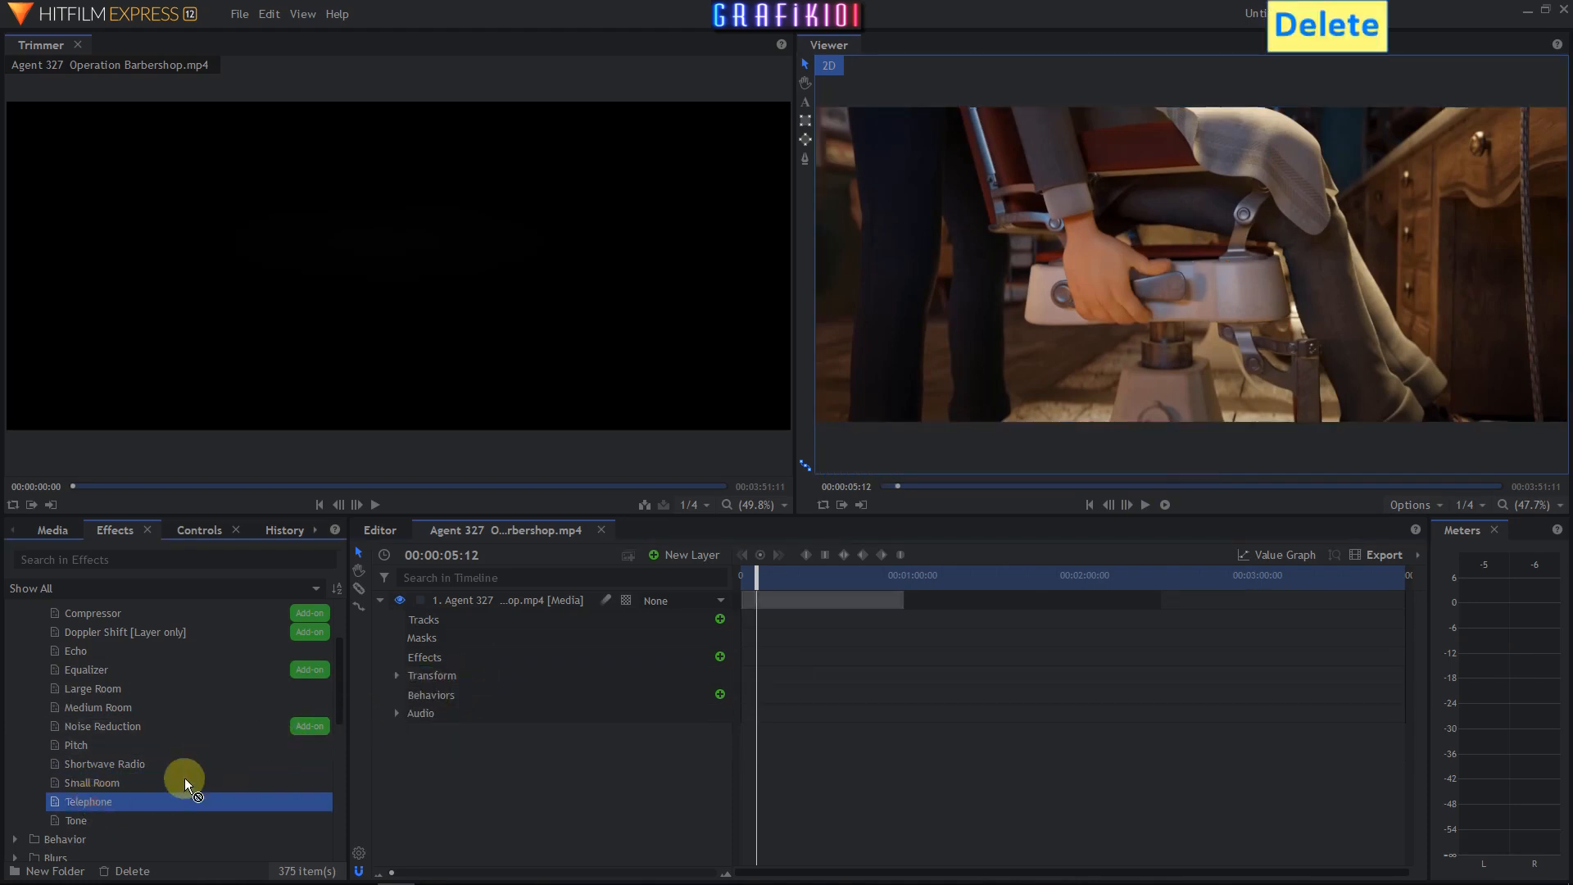
pyautogui.moveTo(459, 686); pyautogui.dragTo(426, 656)
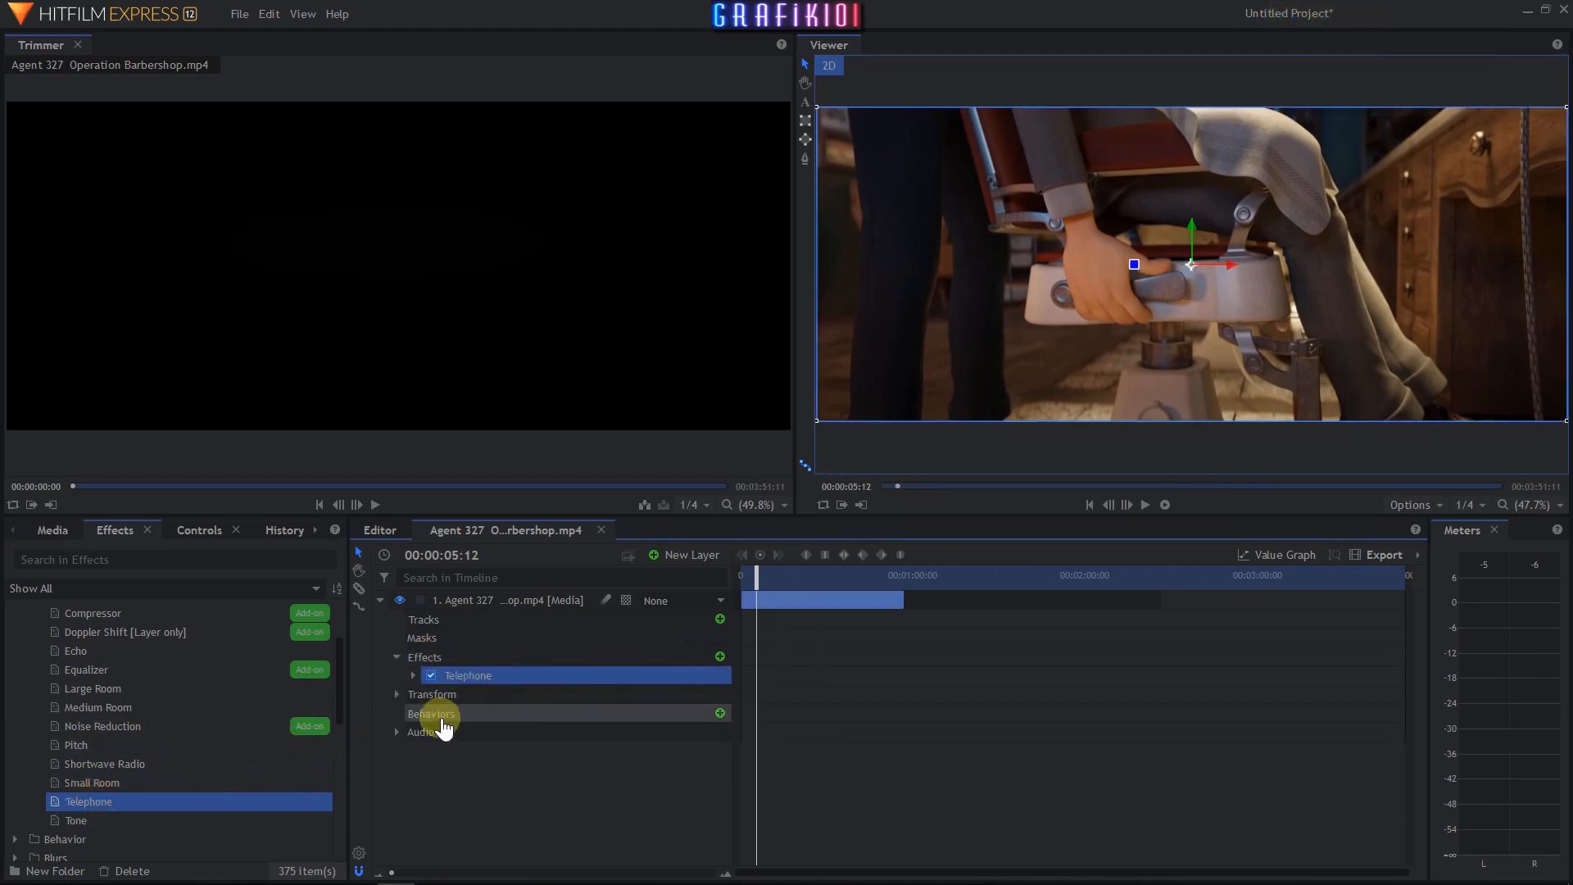
# - Expand the Telephone effect's settings and play the clip from the start
pyautogui.click(413, 676)
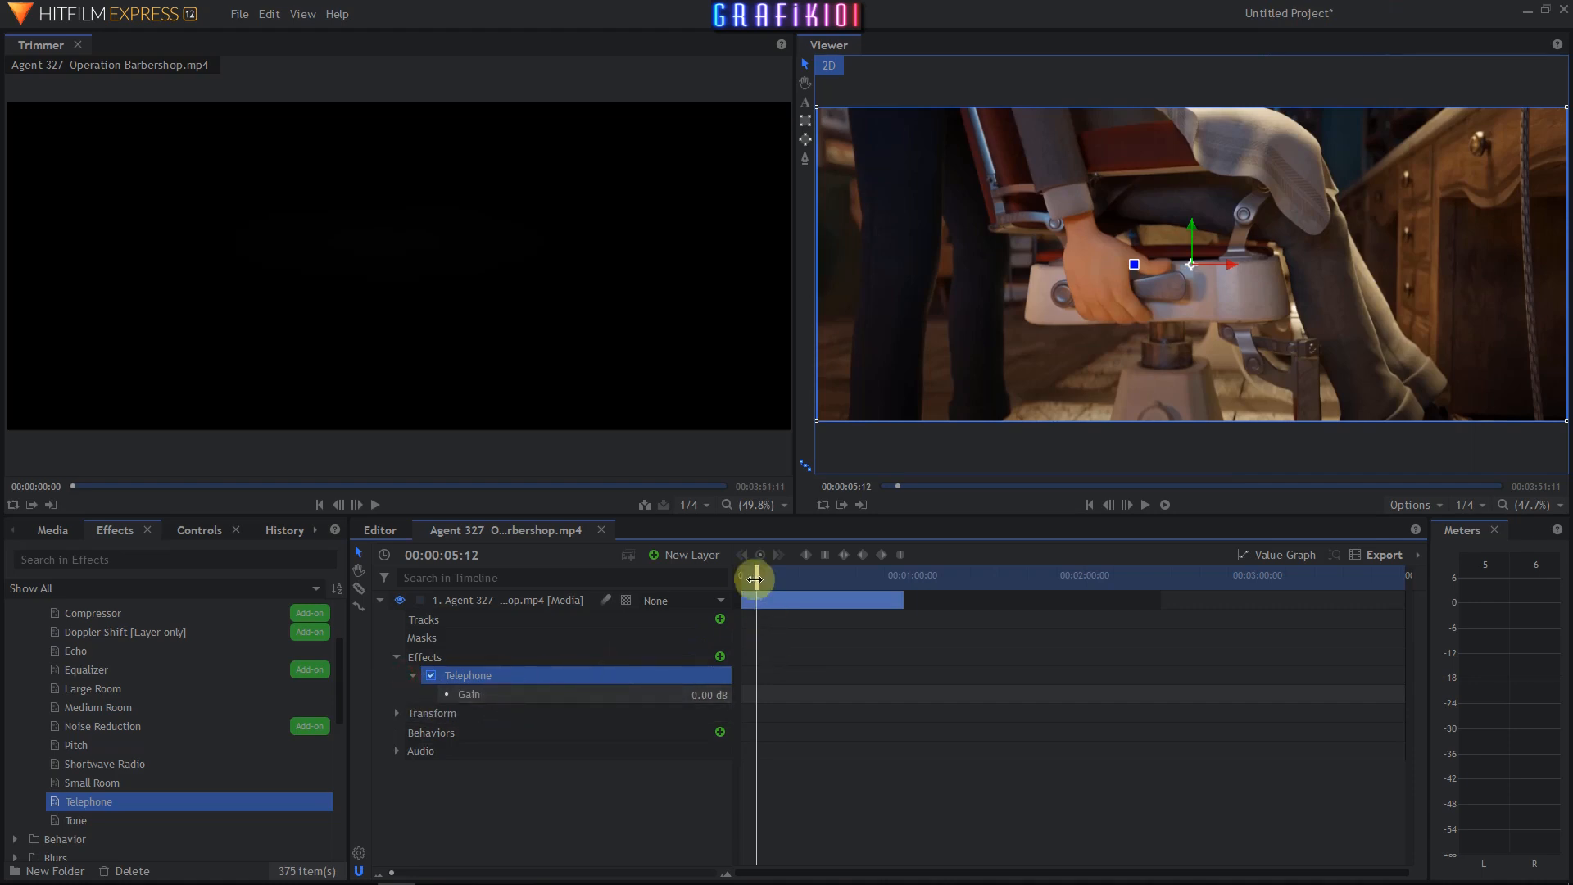
pyautogui.moveTo(752, 583); pyautogui.dragTo(735, 577)
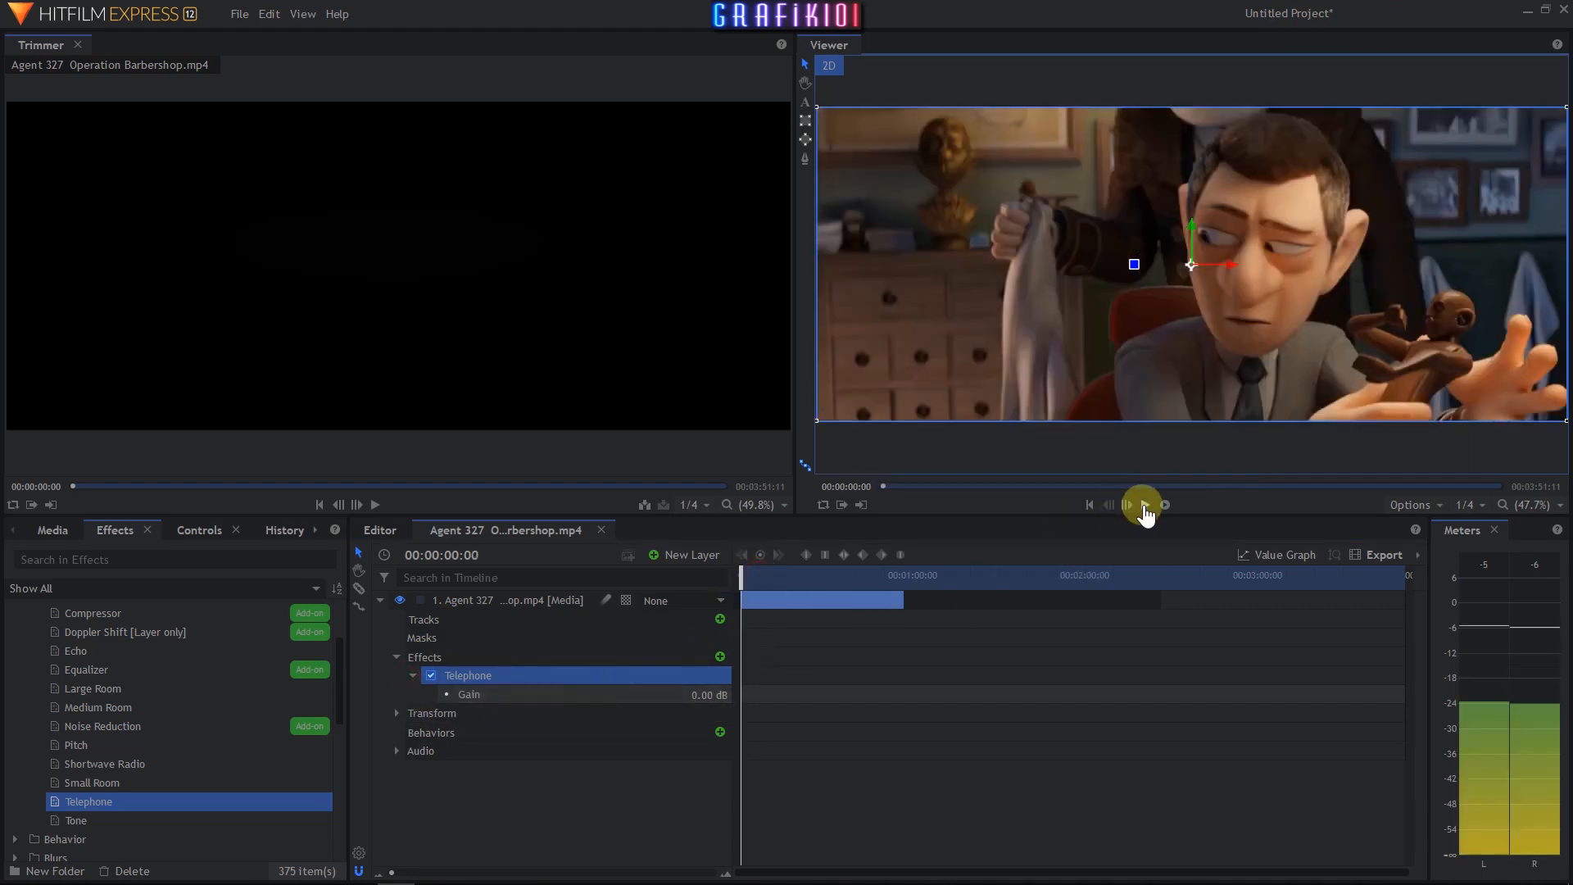
pyautogui.click(1145, 505)
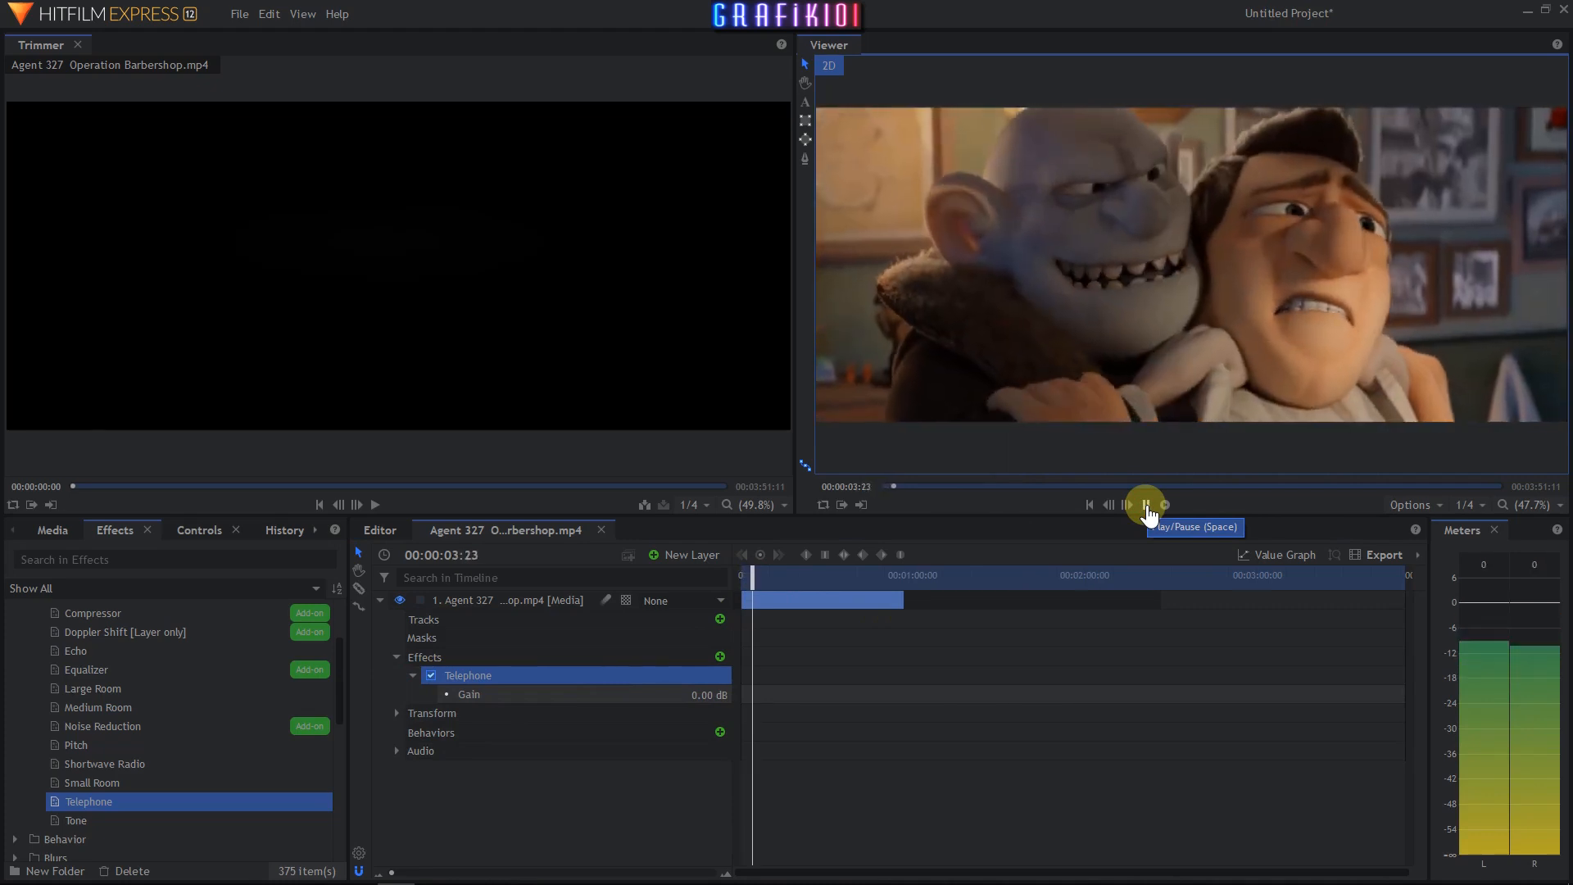
pyautogui.click(1147, 506)
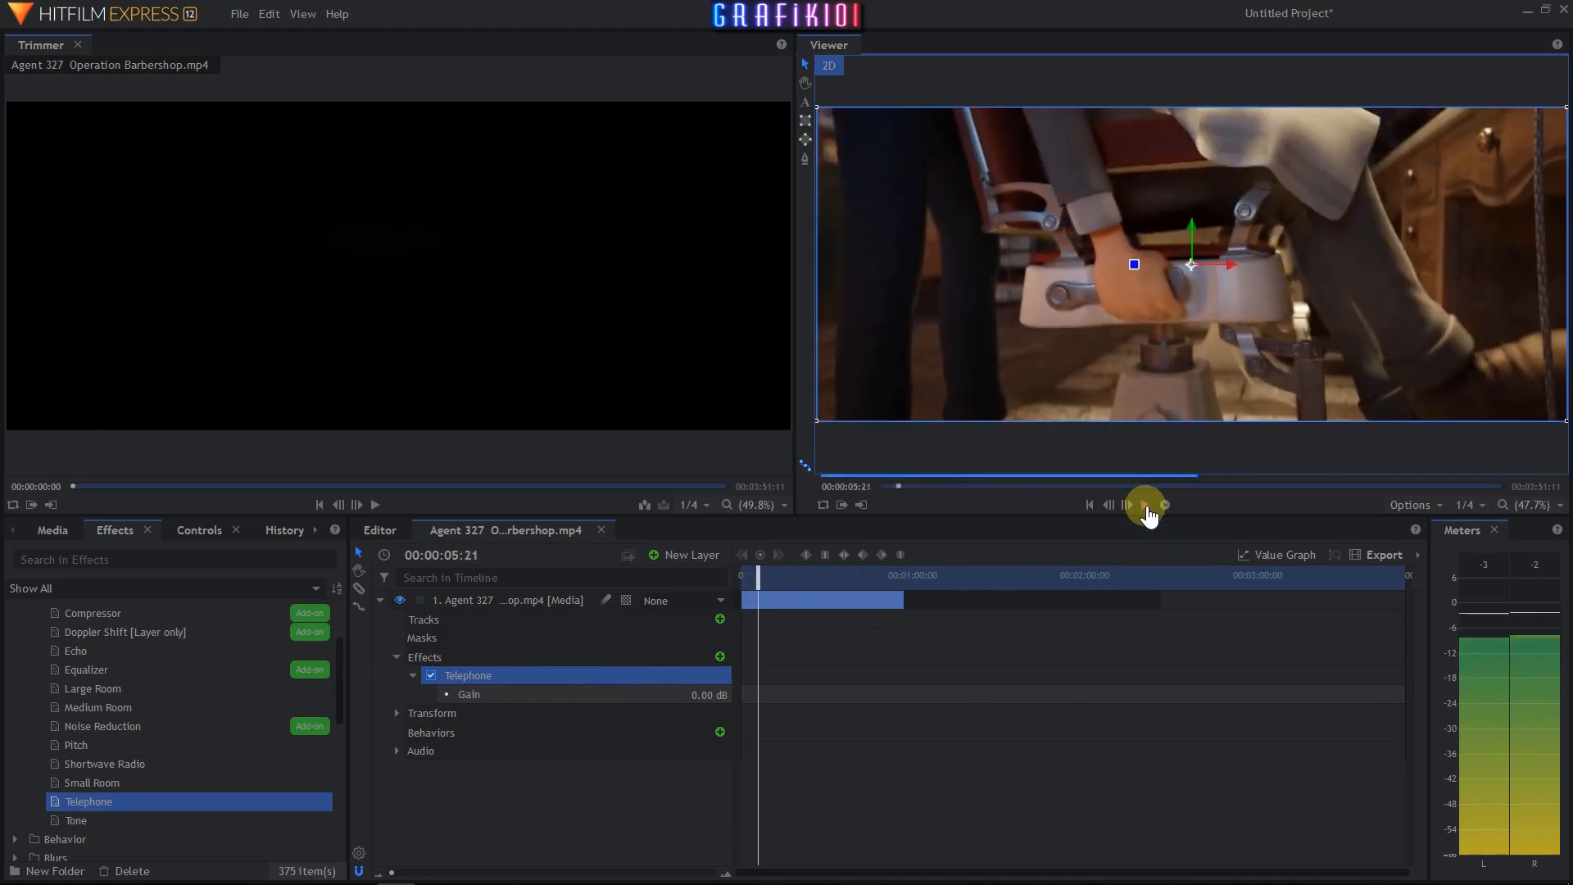
# - Replace the Telephone effect with the Tone effect and return the playhead to the start
pyautogui.click(450, 677)
pyautogui.press('Delete')
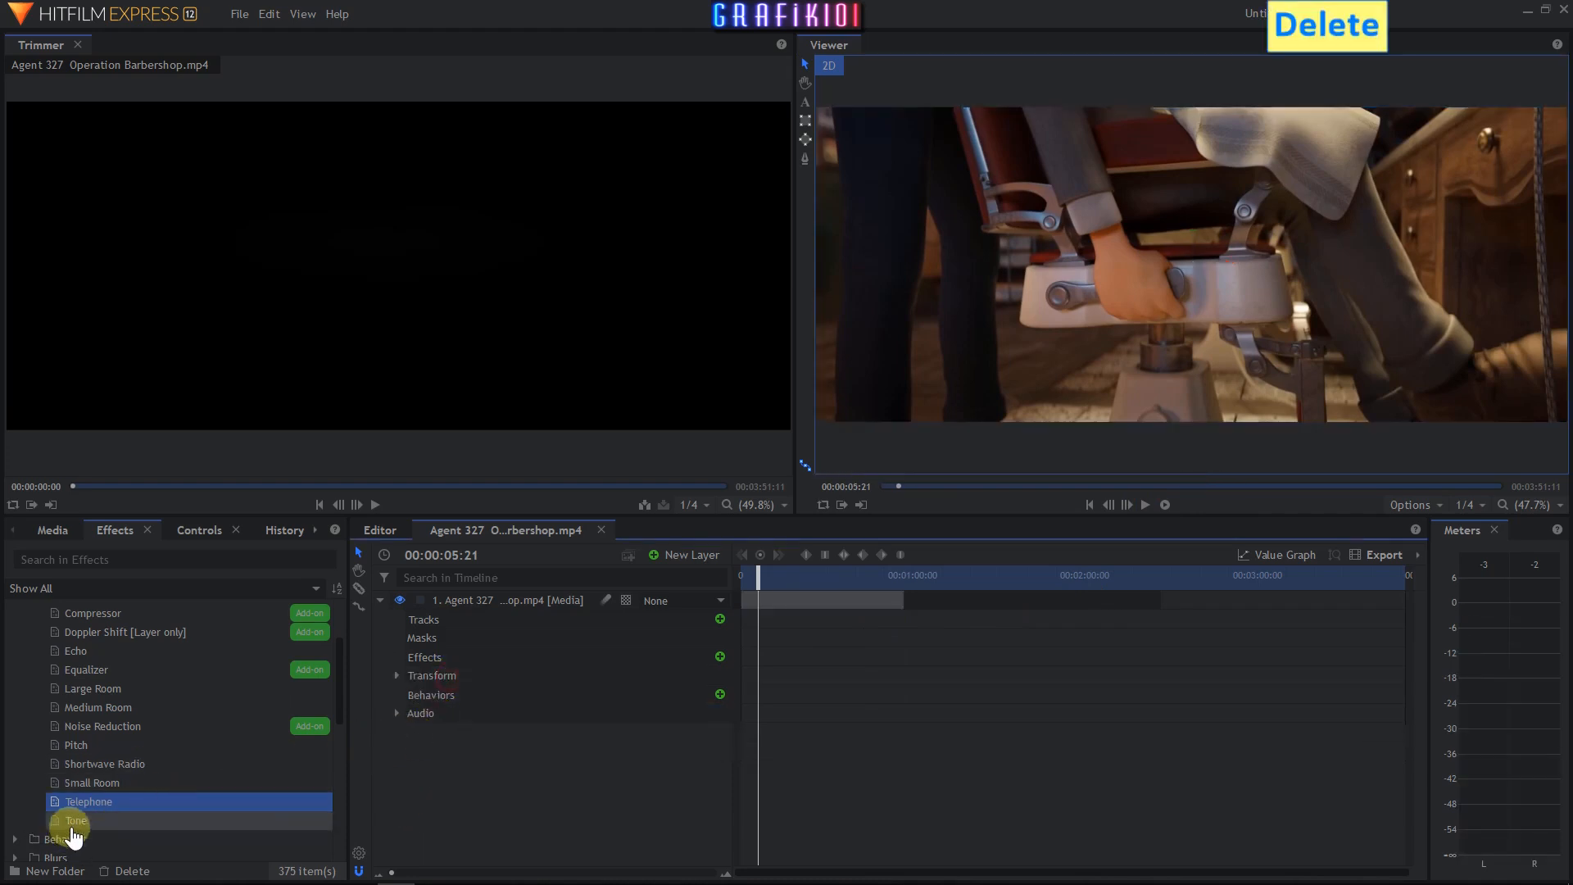
pyautogui.moveTo(75, 824); pyautogui.dragTo(316, 784)
pyautogui.moveTo(450, 685); pyautogui.dragTo(439, 678)
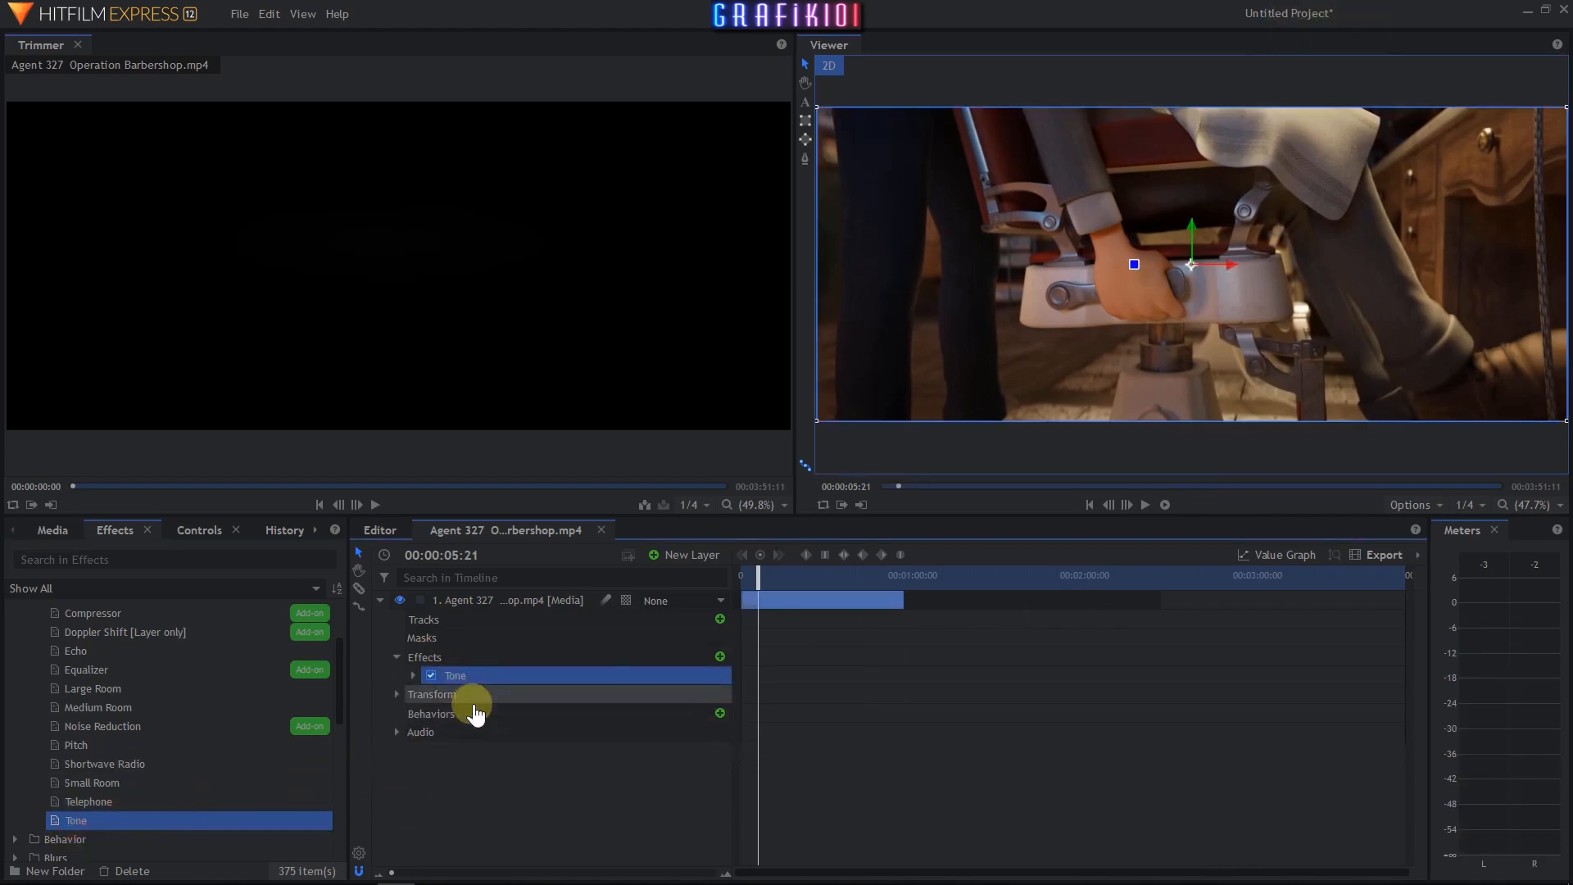
pyautogui.moveTo(757, 584); pyautogui.dragTo(703, 604)
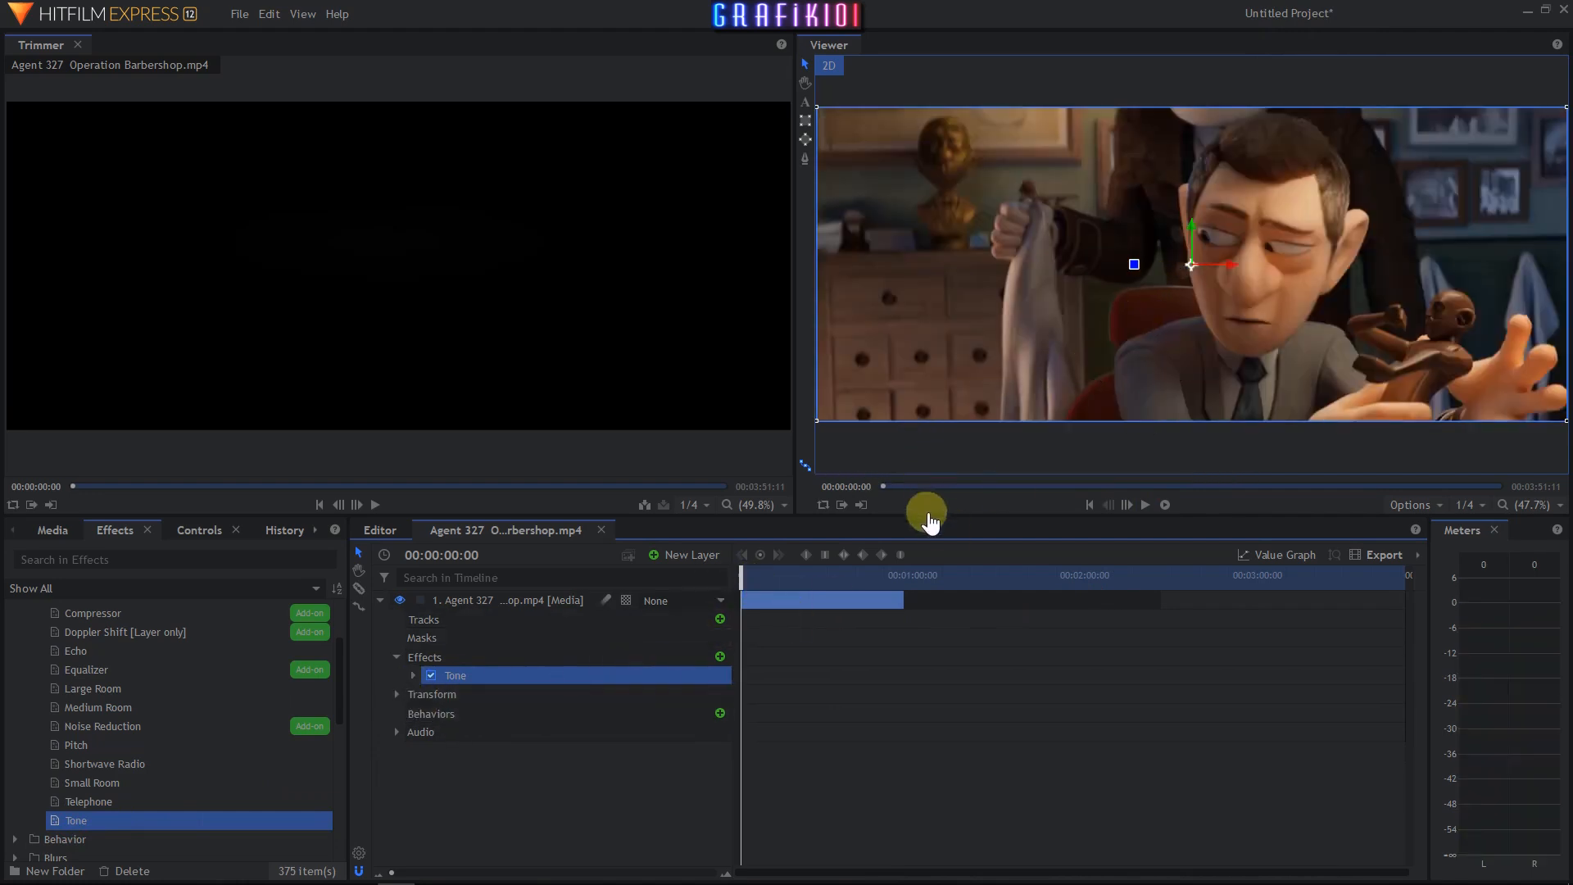
# - Review the Tone effect's Preset and Type options and play the clip
pyautogui.click(412, 677)
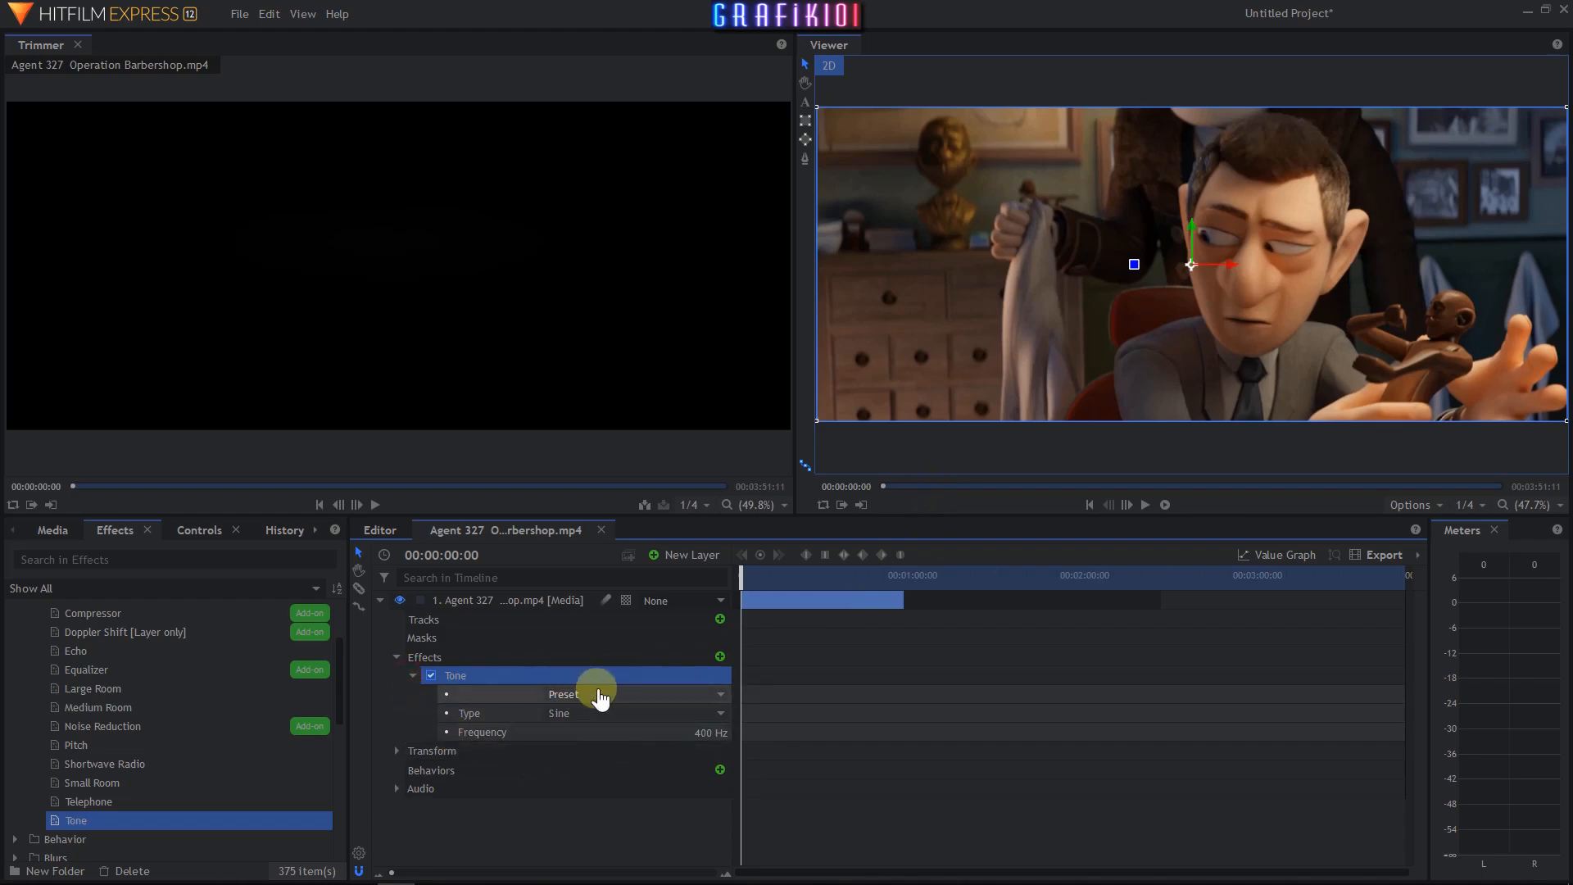
pyautogui.click(599, 696)
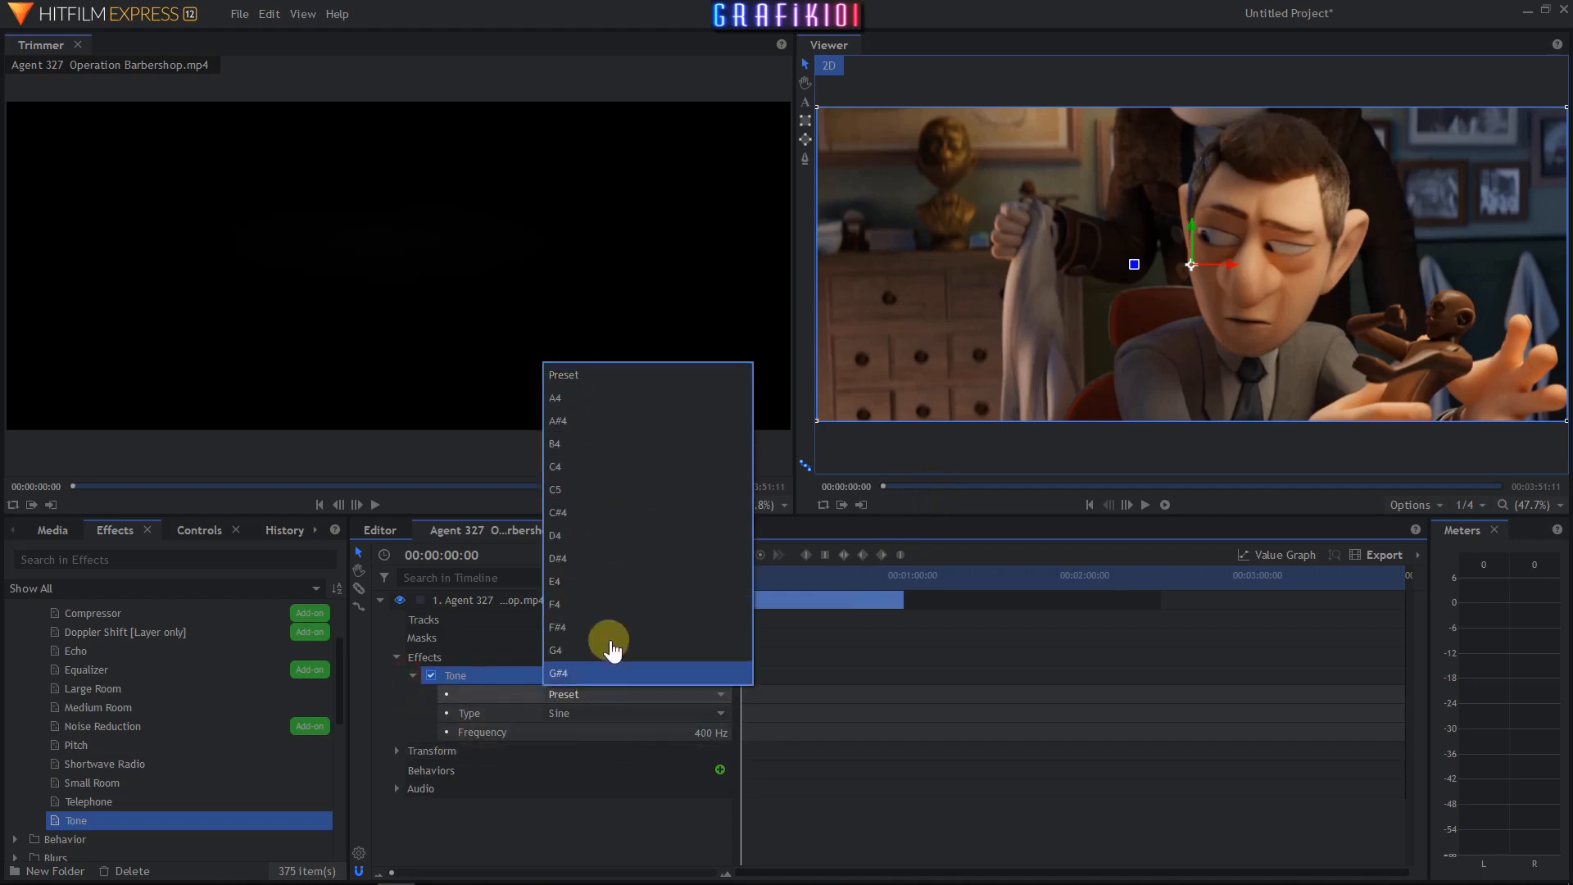
pyautogui.click(583, 828)
pyautogui.click(498, 715)
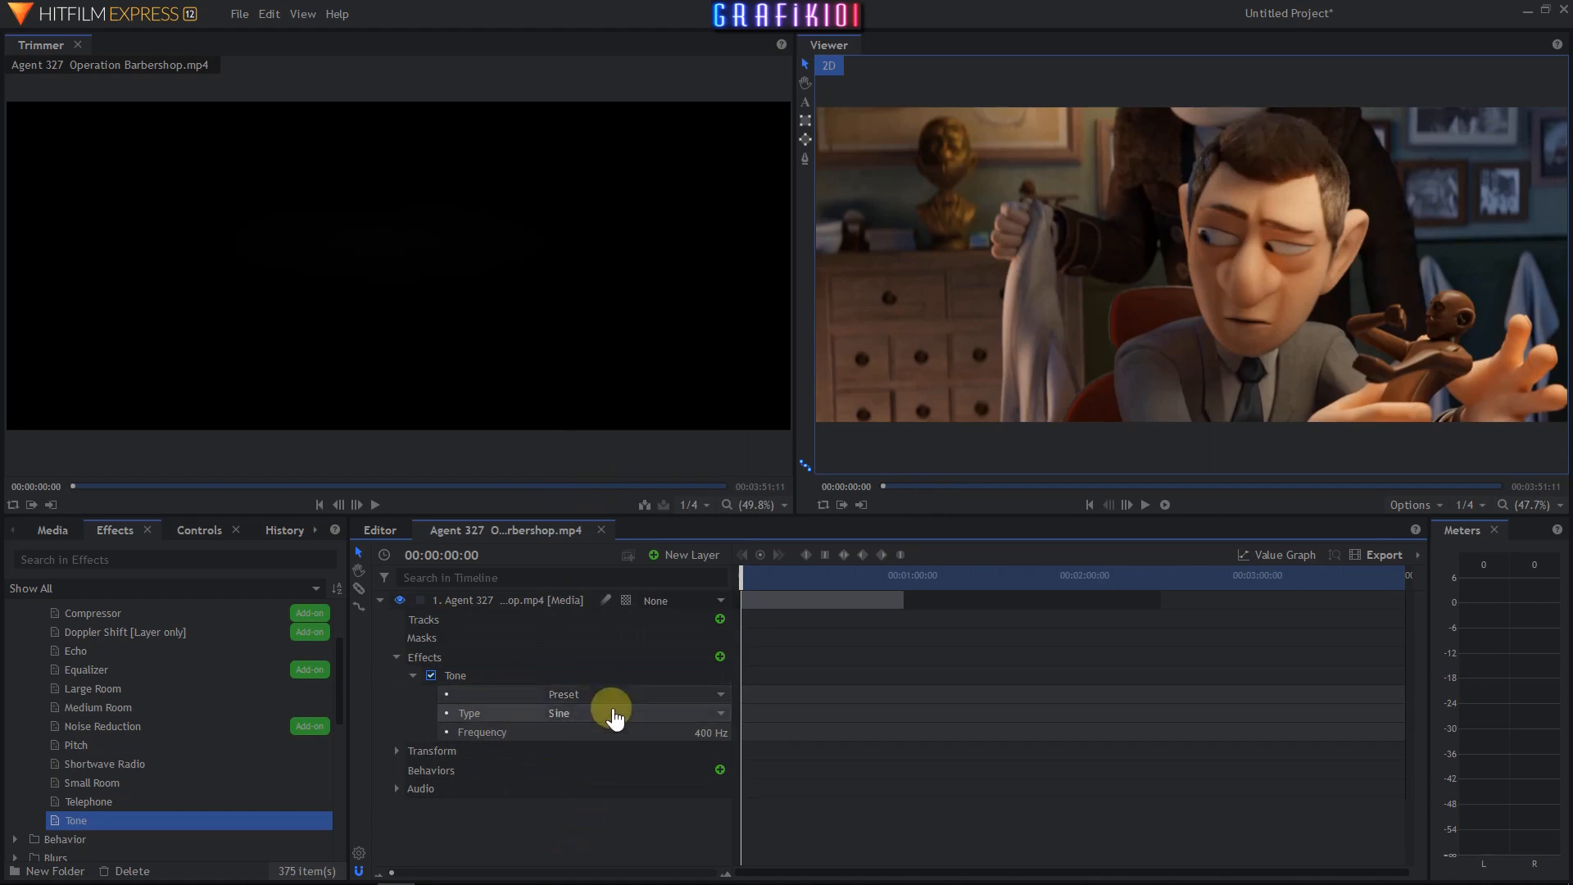
pyautogui.click(618, 715)
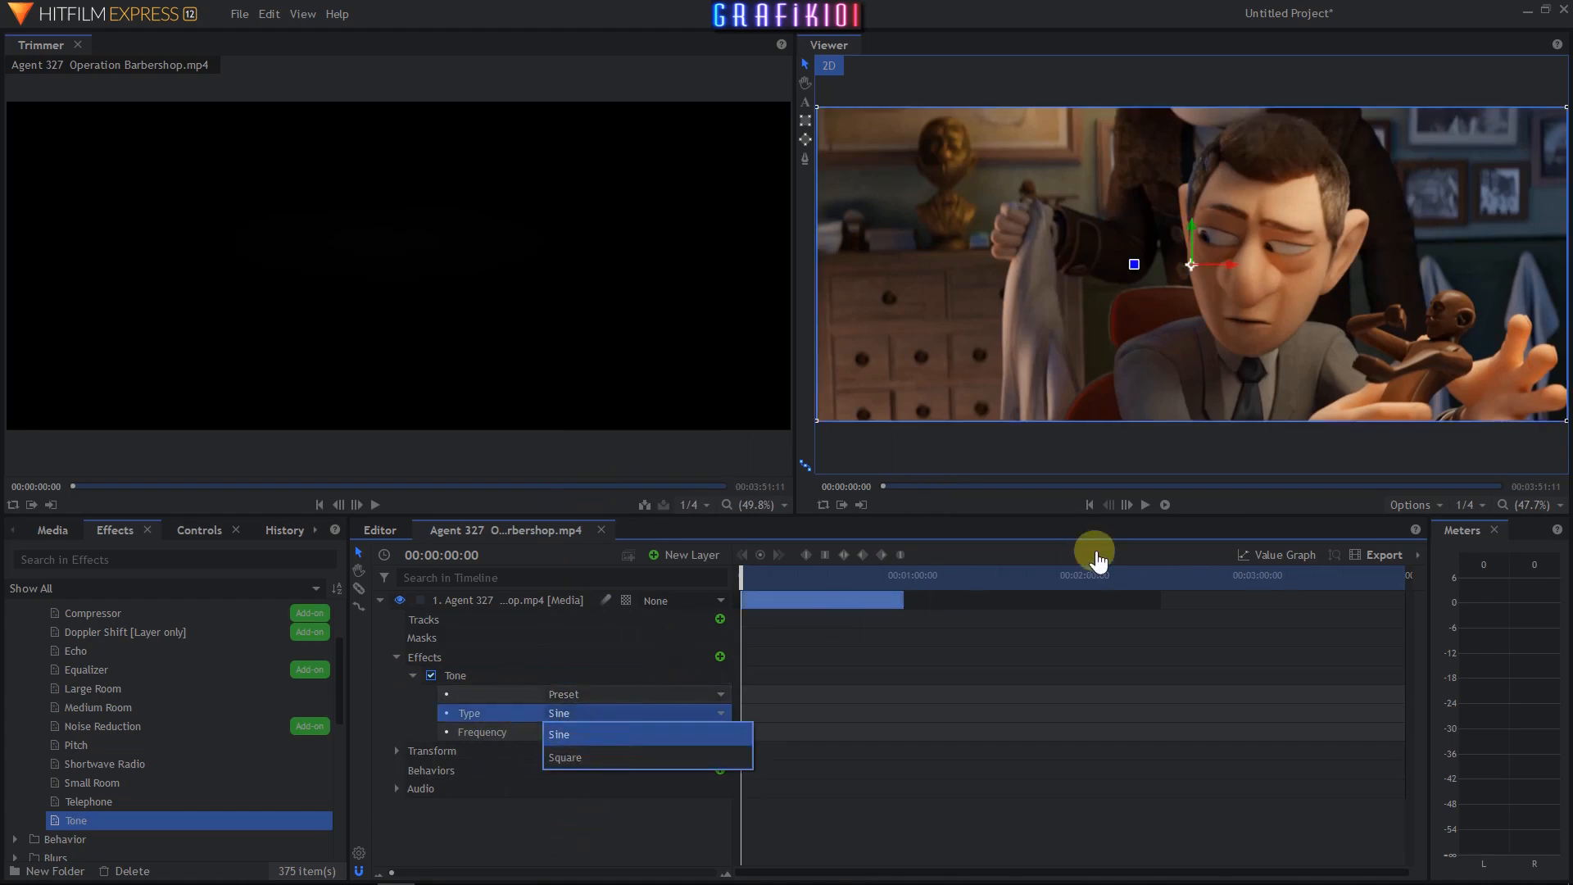
pyautogui.click(1047, 516)
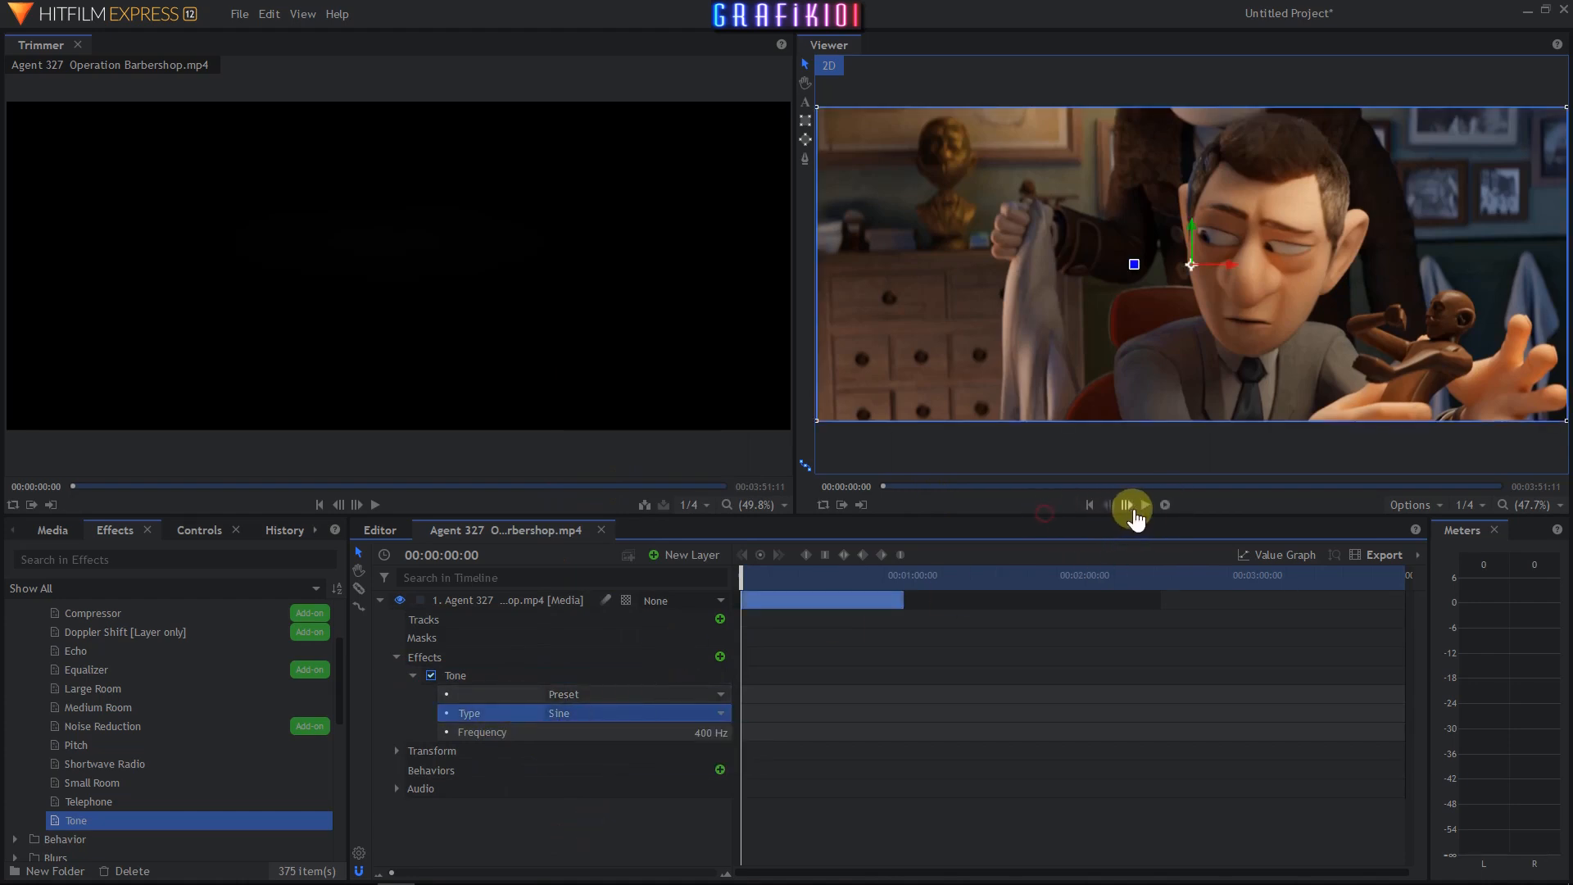
pyautogui.click(1145, 506)
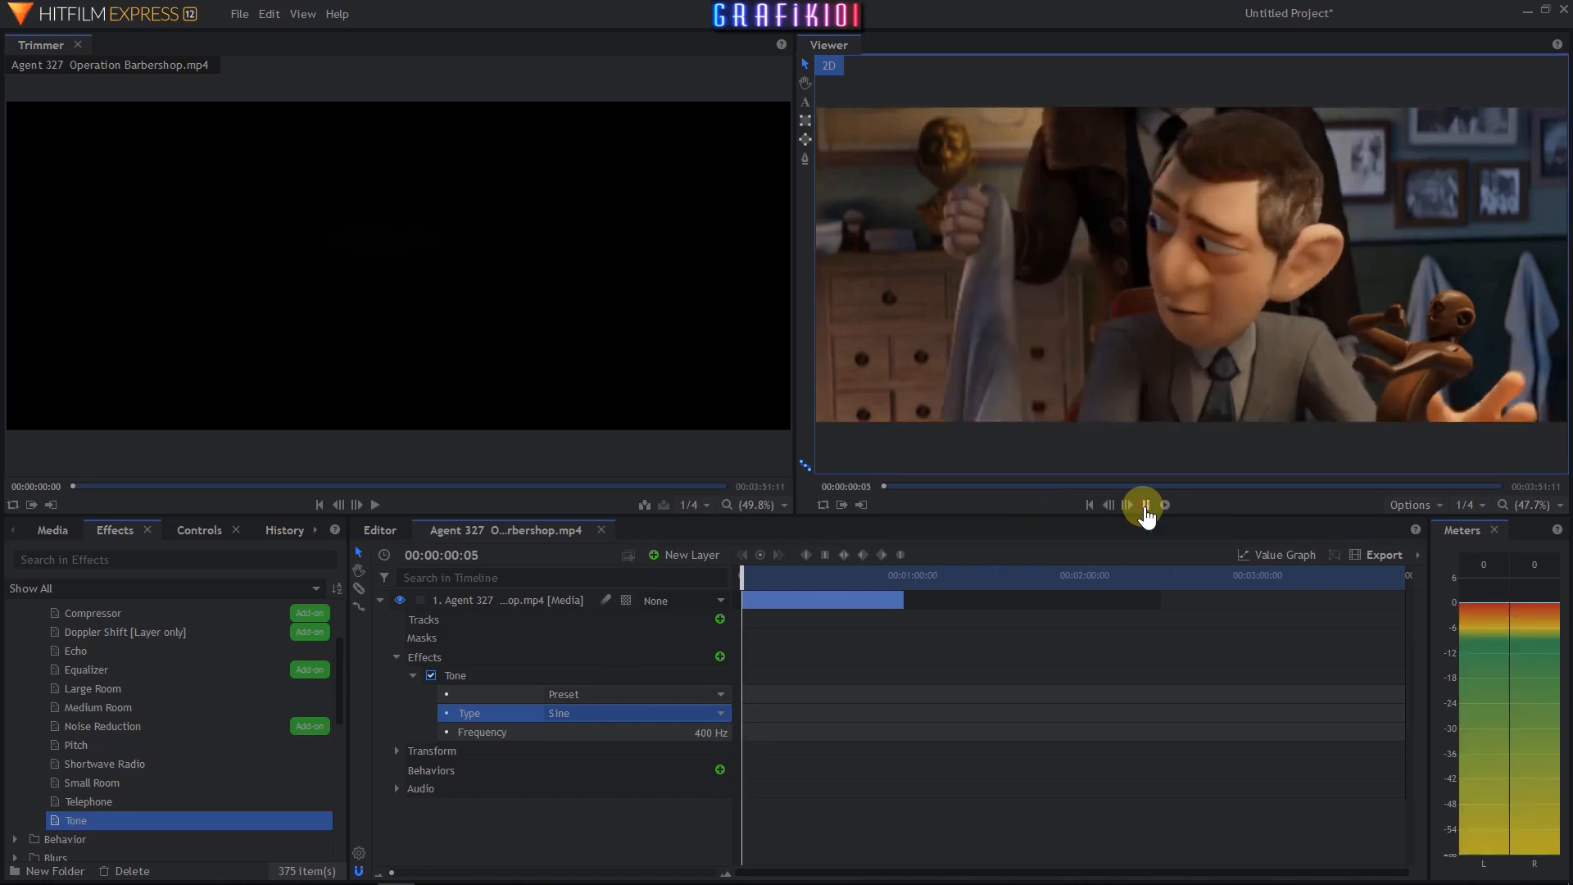
# - Switch the Tone effect's Type to Square and play the clip
pyautogui.click(1145, 512)
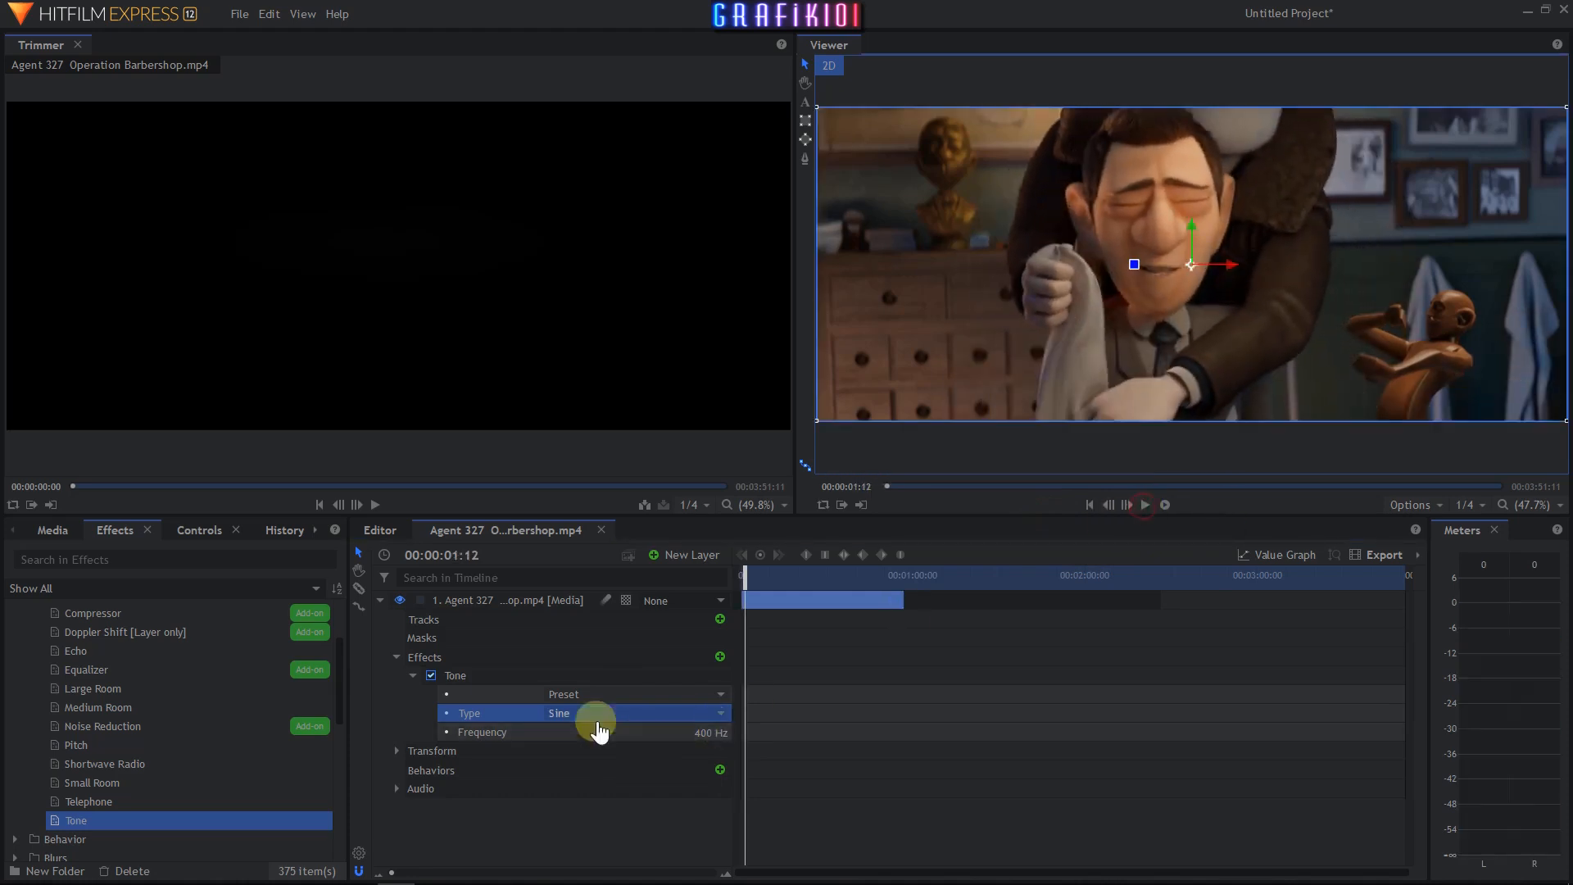
pyautogui.click(574, 715)
pyautogui.click(575, 752)
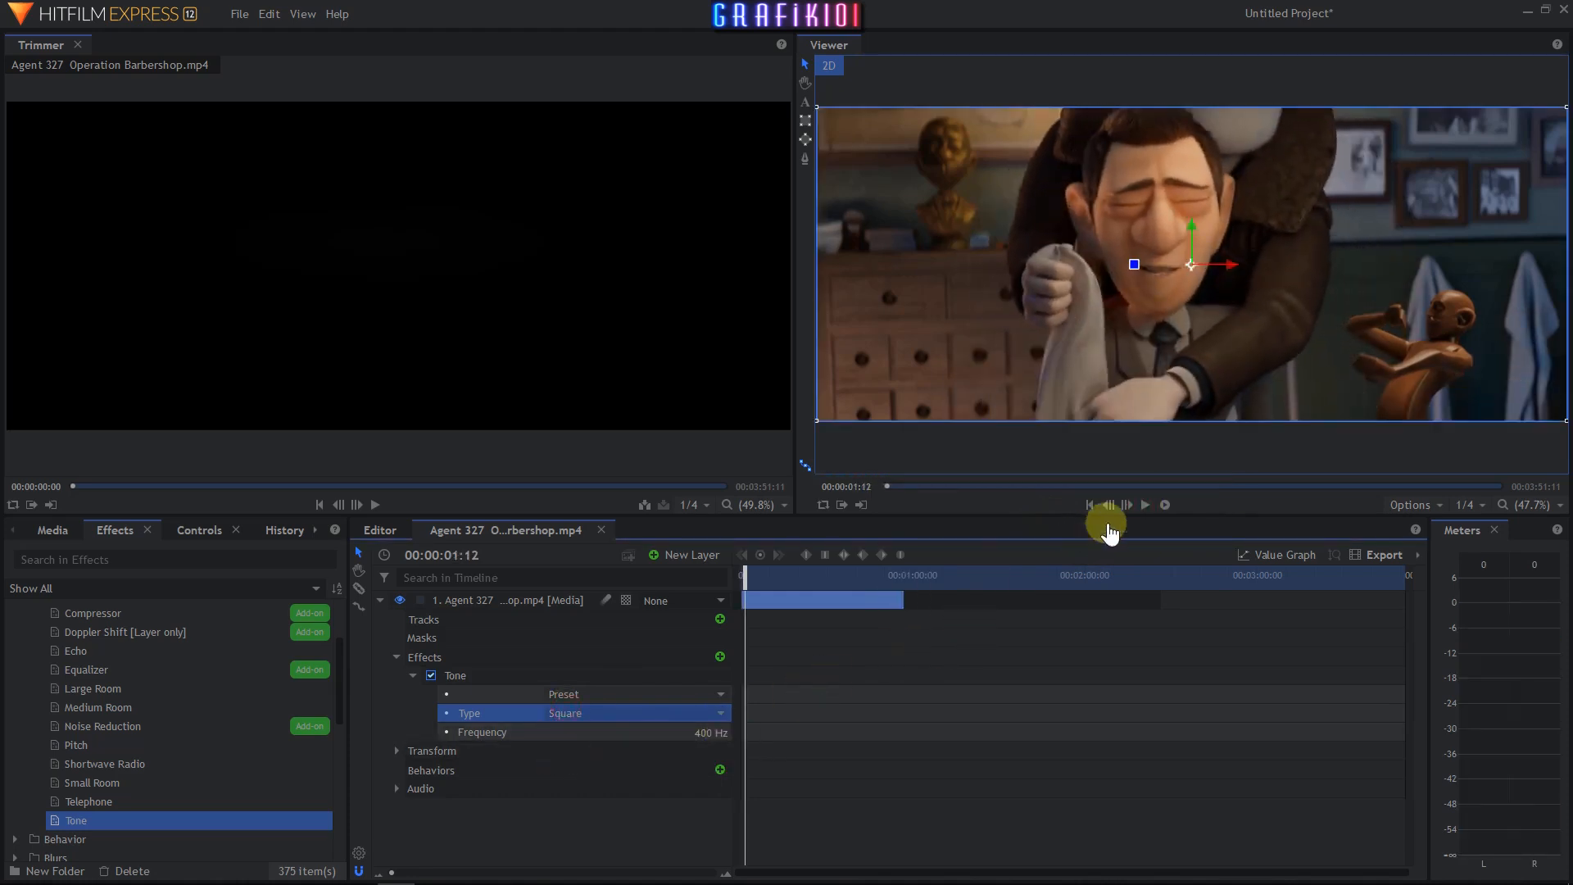
pyautogui.click(1145, 505)
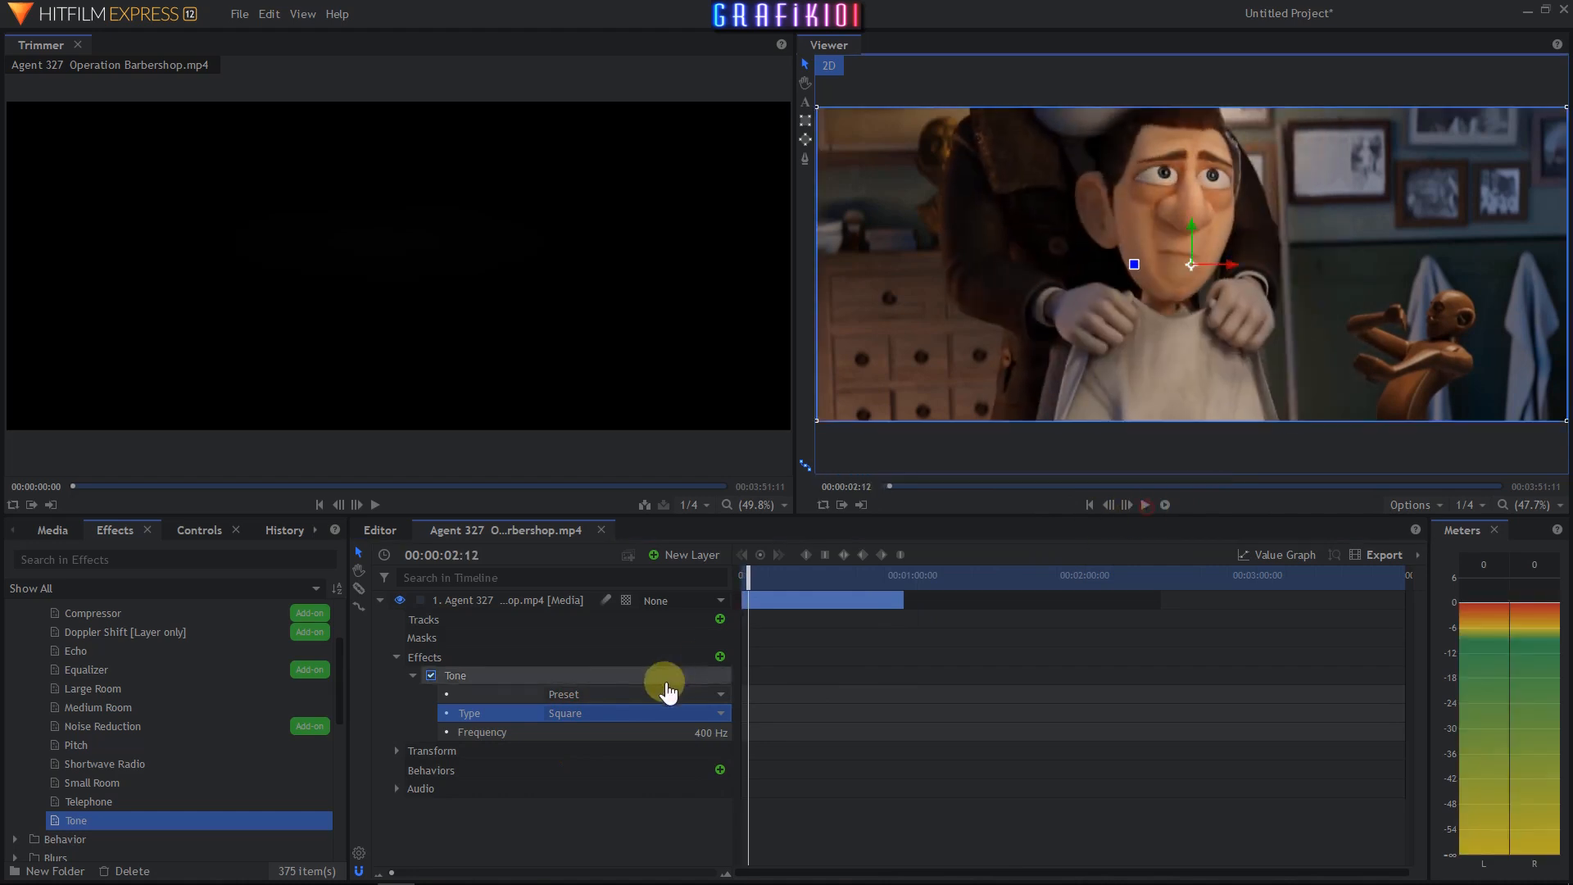
# - Set the Tone type back to Sine and its frequency to 900 Hz, then play from the start
pyautogui.click(614, 714)
pyautogui.click(602, 741)
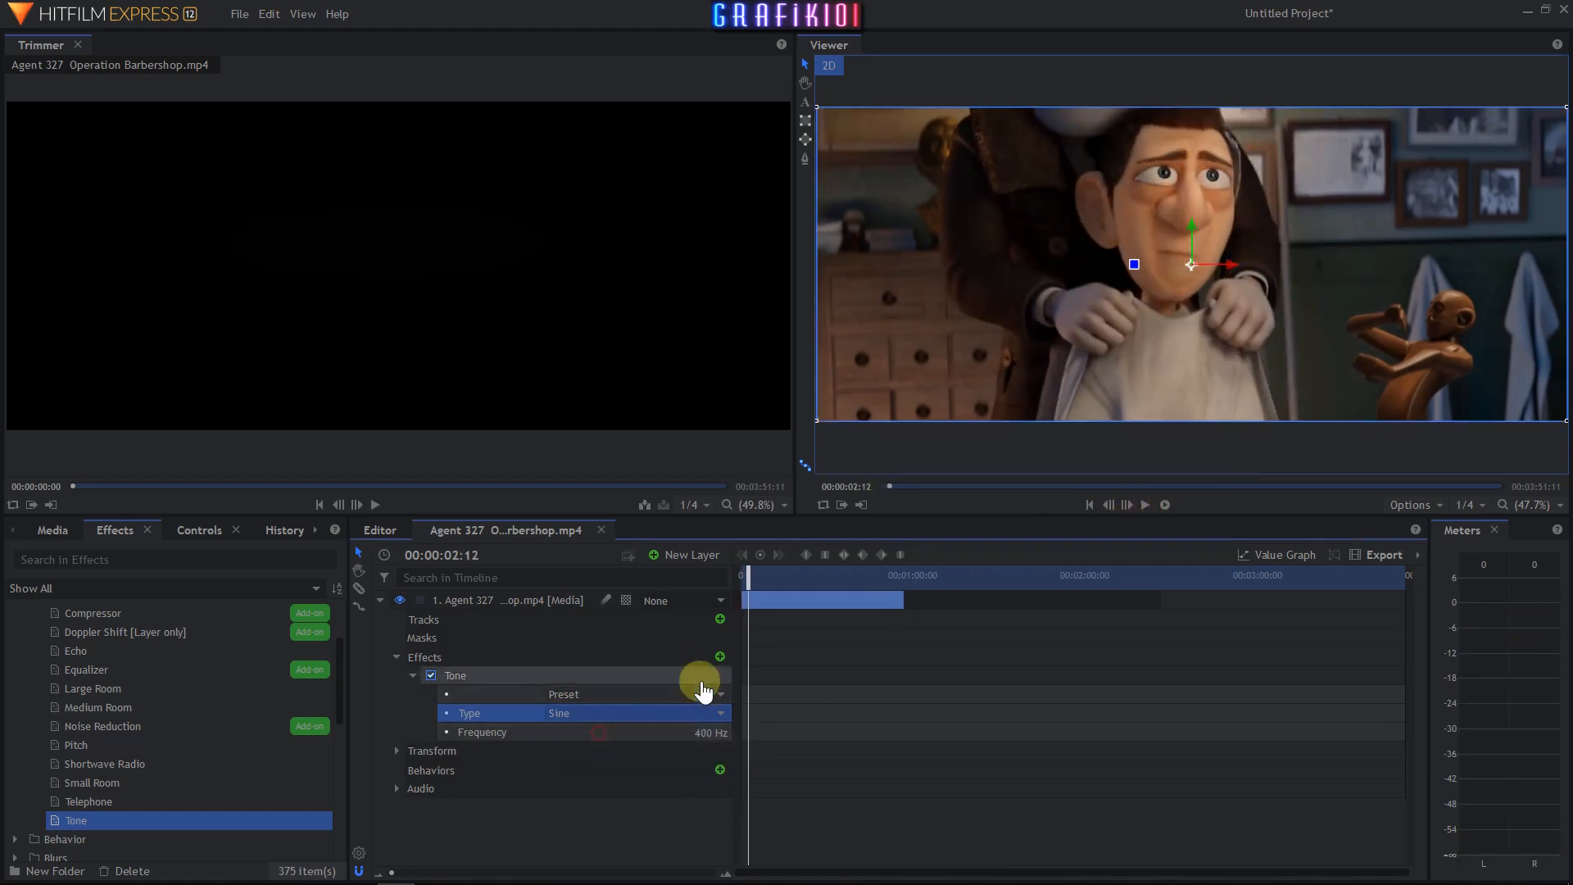
pyautogui.click(747, 578)
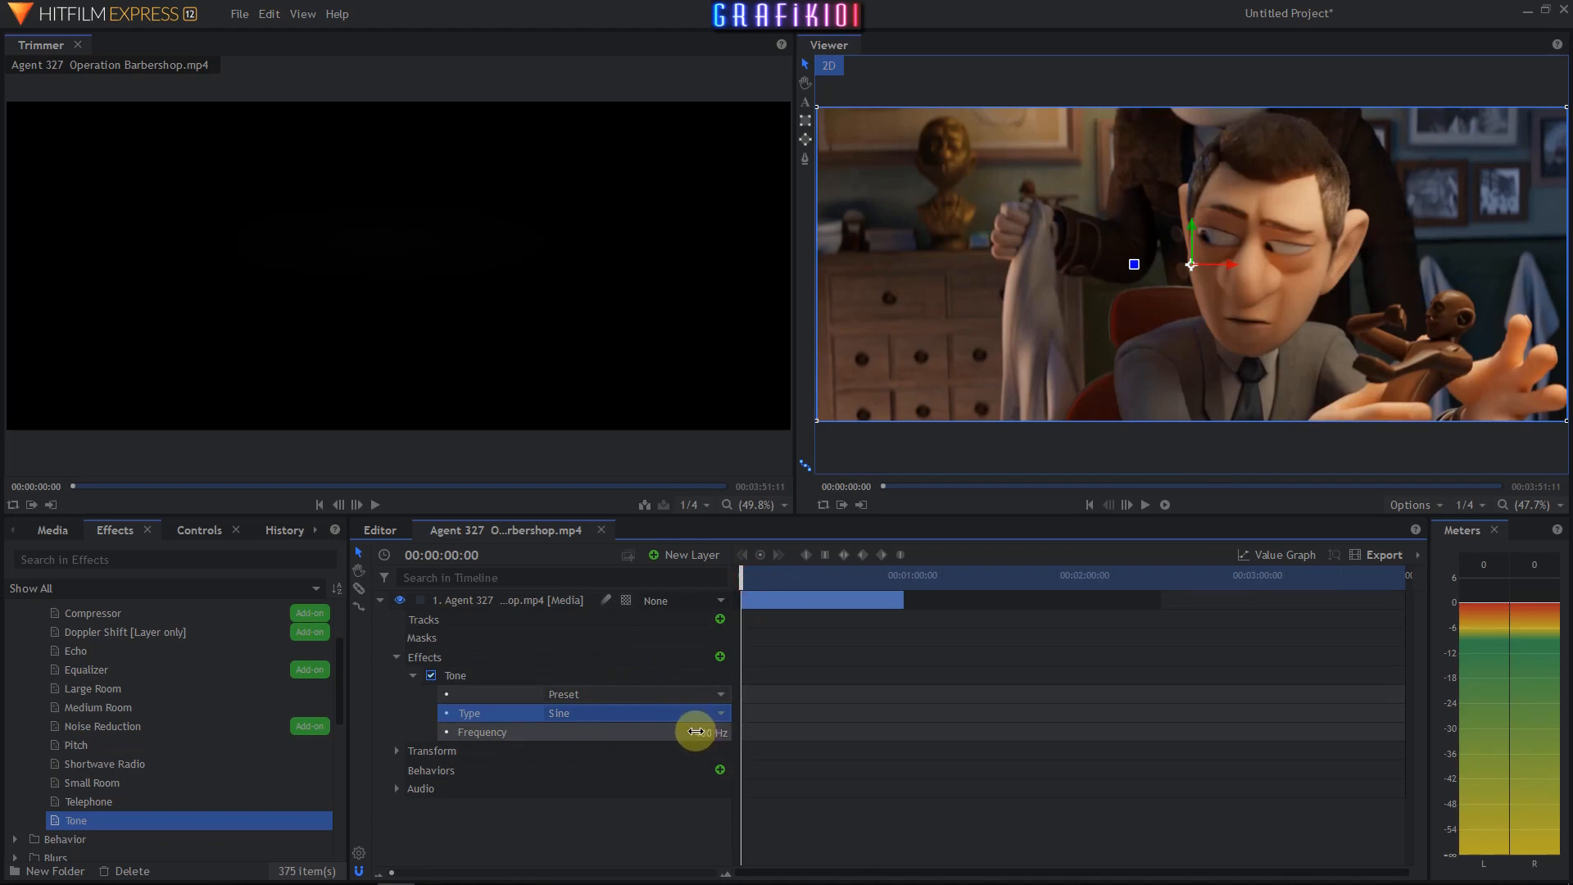
pyautogui.moveTo(696, 732); pyautogui.dragTo(690, 732)
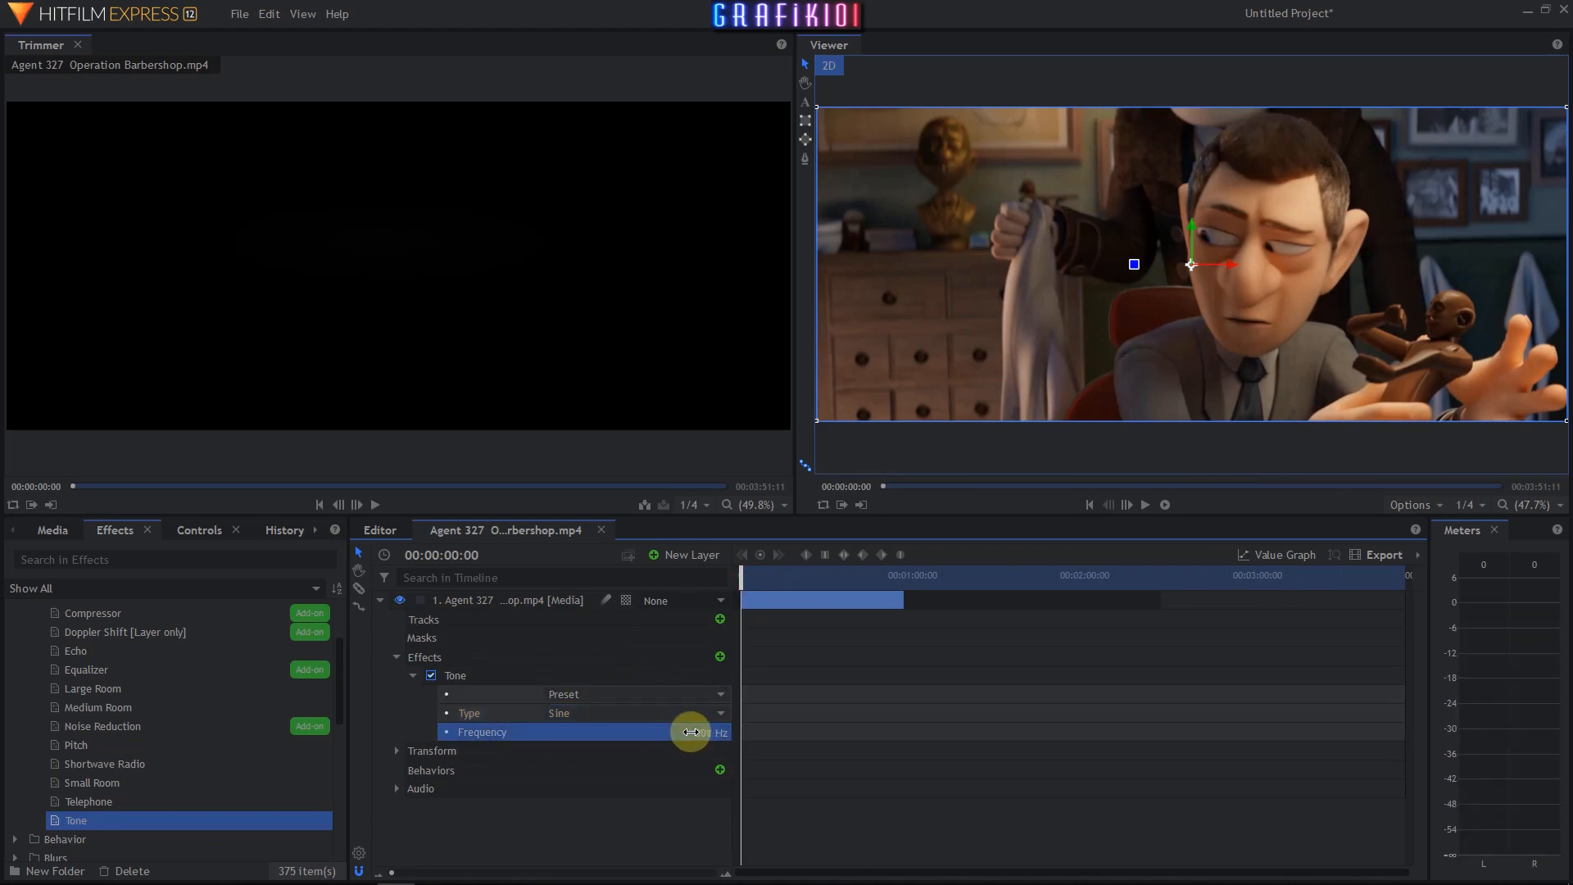
pyautogui.click(1146, 505)
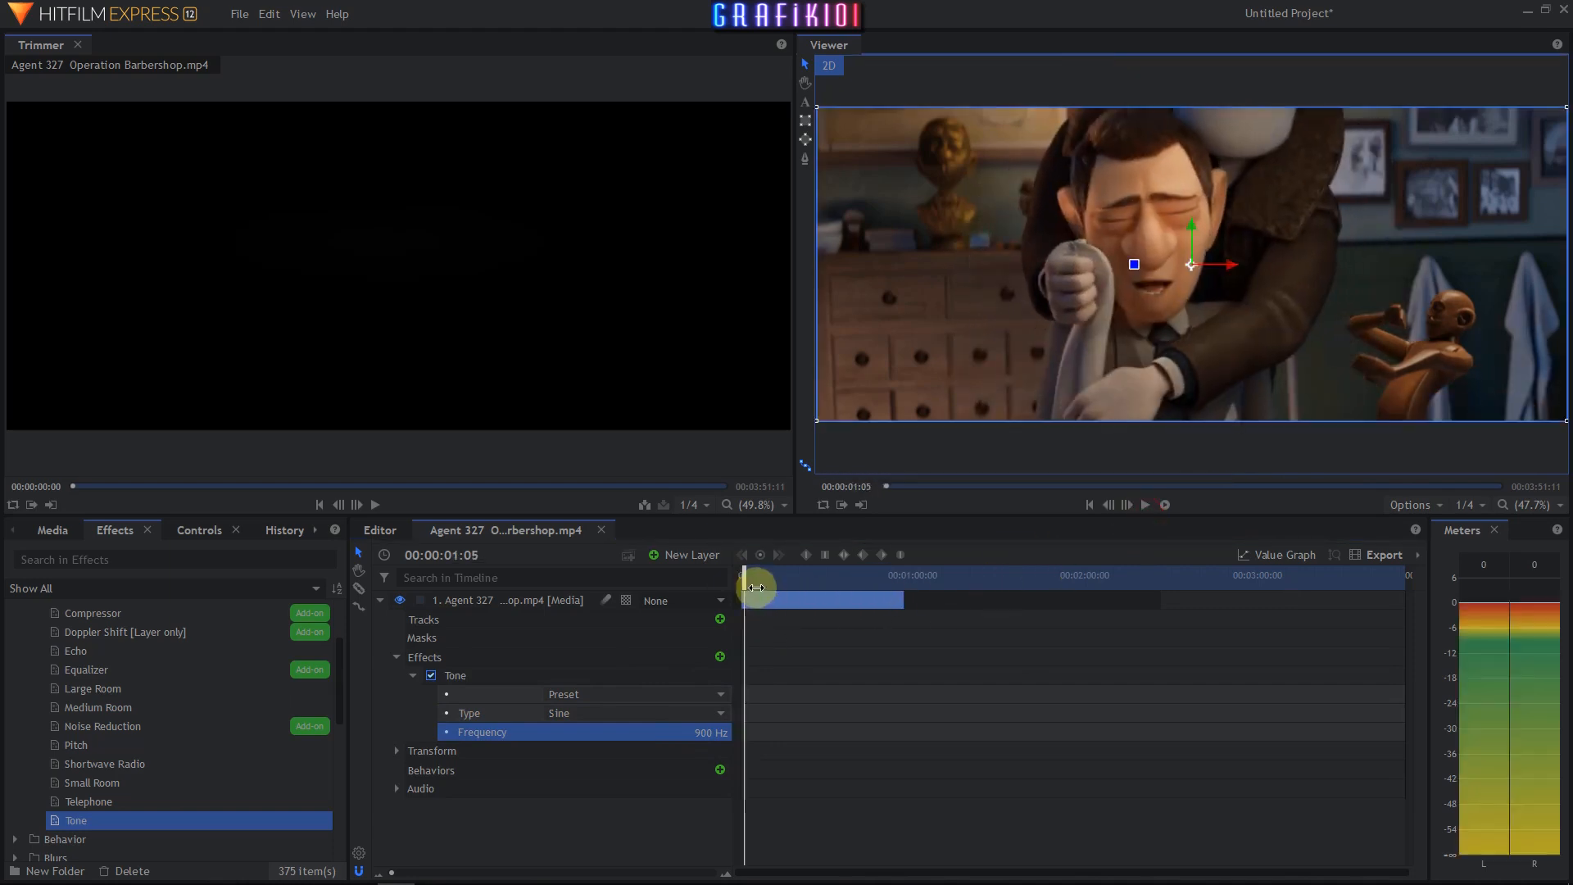
# - Remove the Tone effect from the clip layer and play the clip without effects
pyautogui.moveTo(756, 587); pyautogui.dragTo(728, 584)
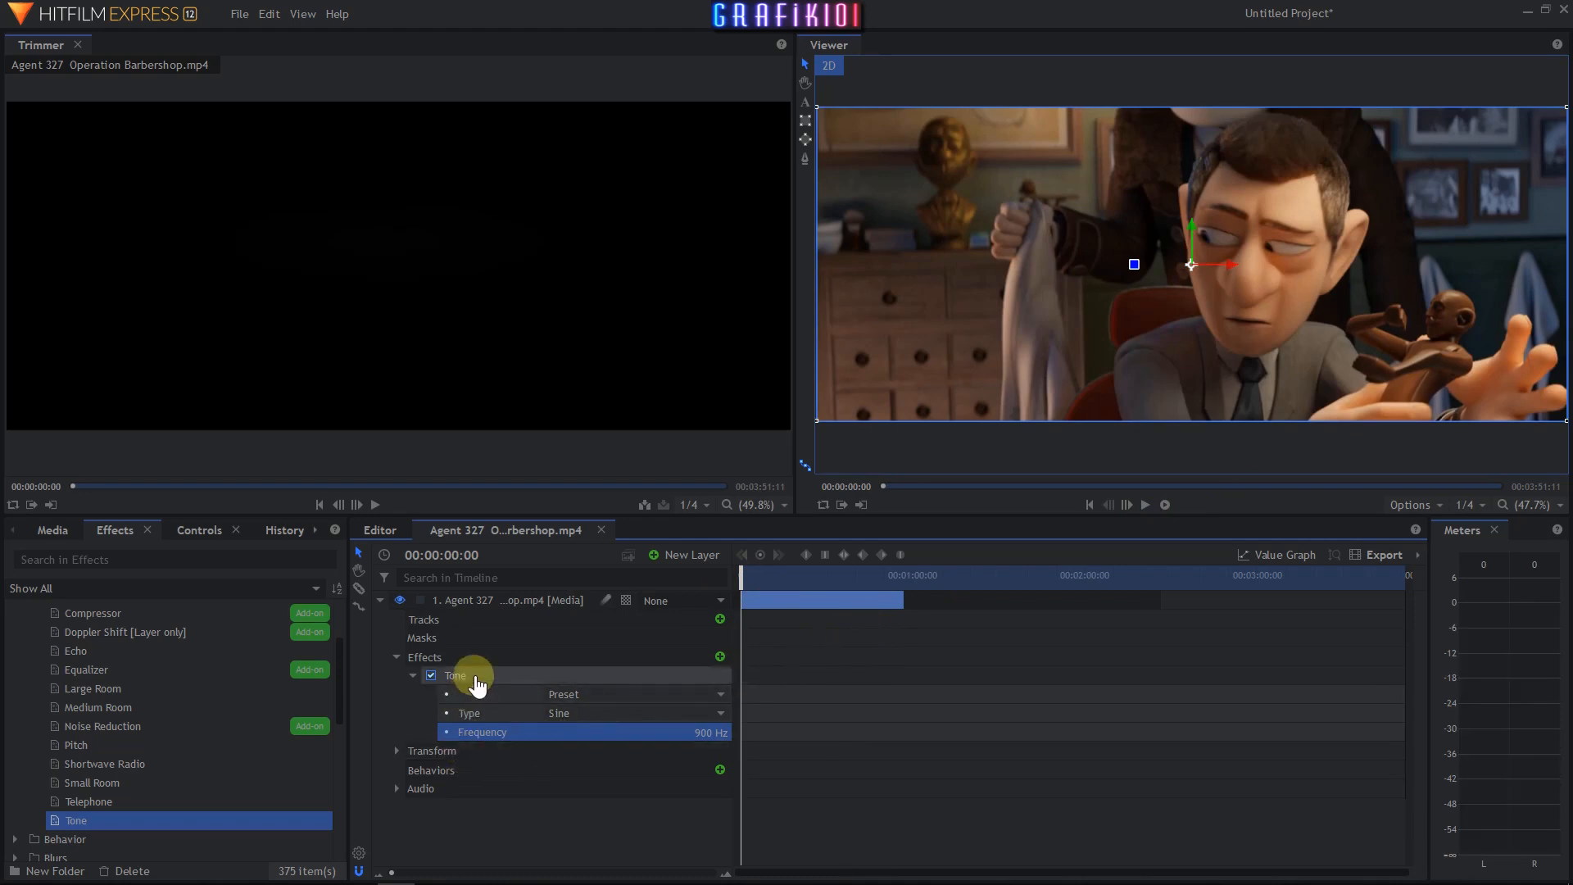
pyautogui.click(478, 681)
pyautogui.press('Delete')
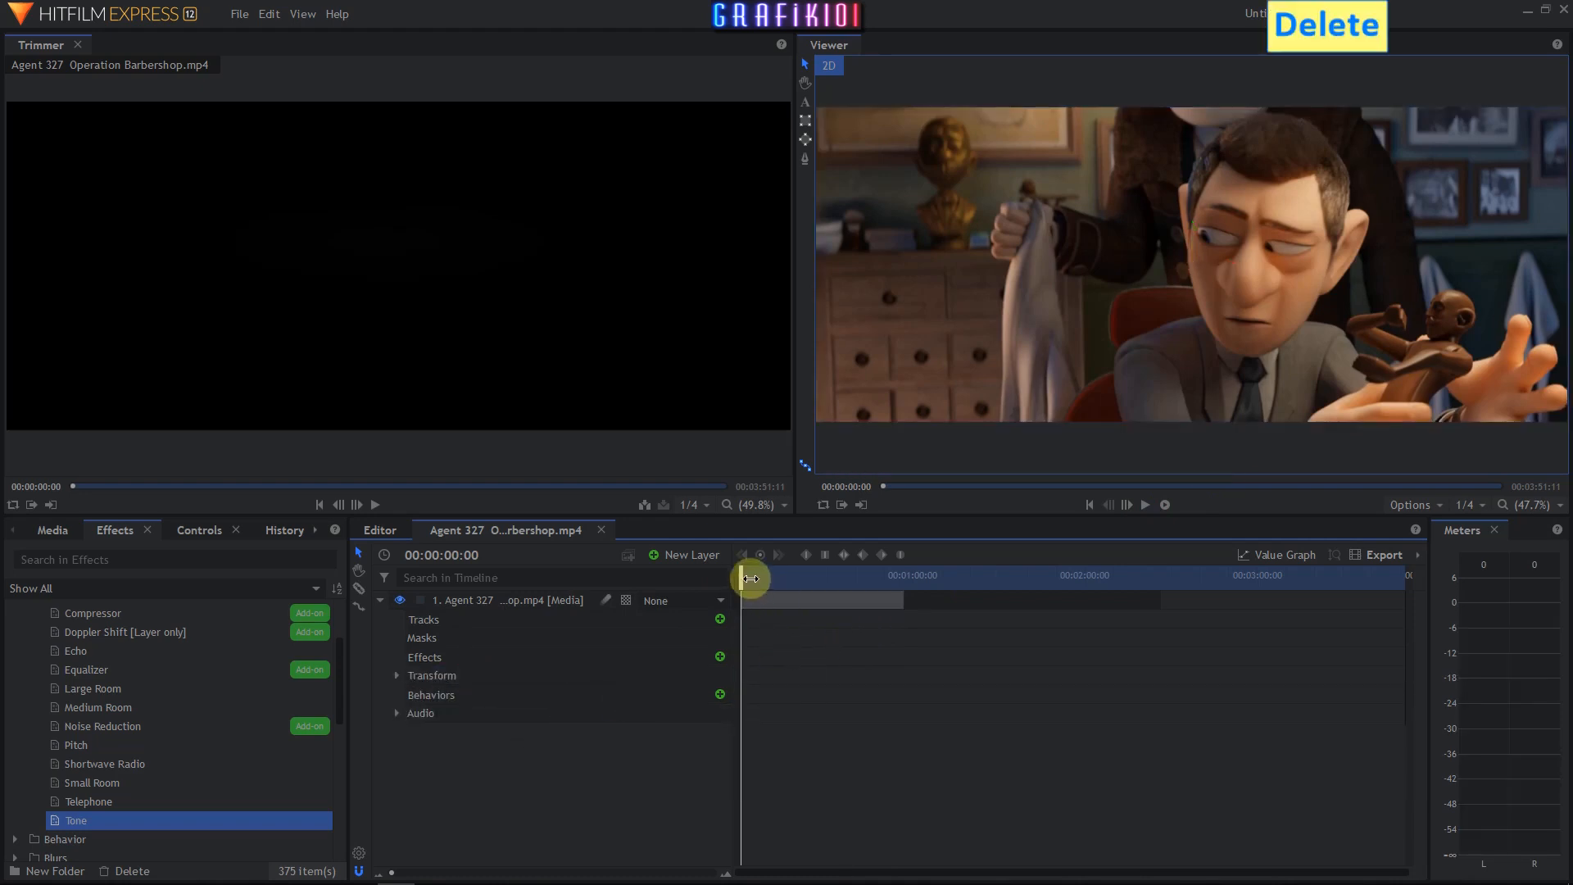
pyautogui.click(1146, 506)
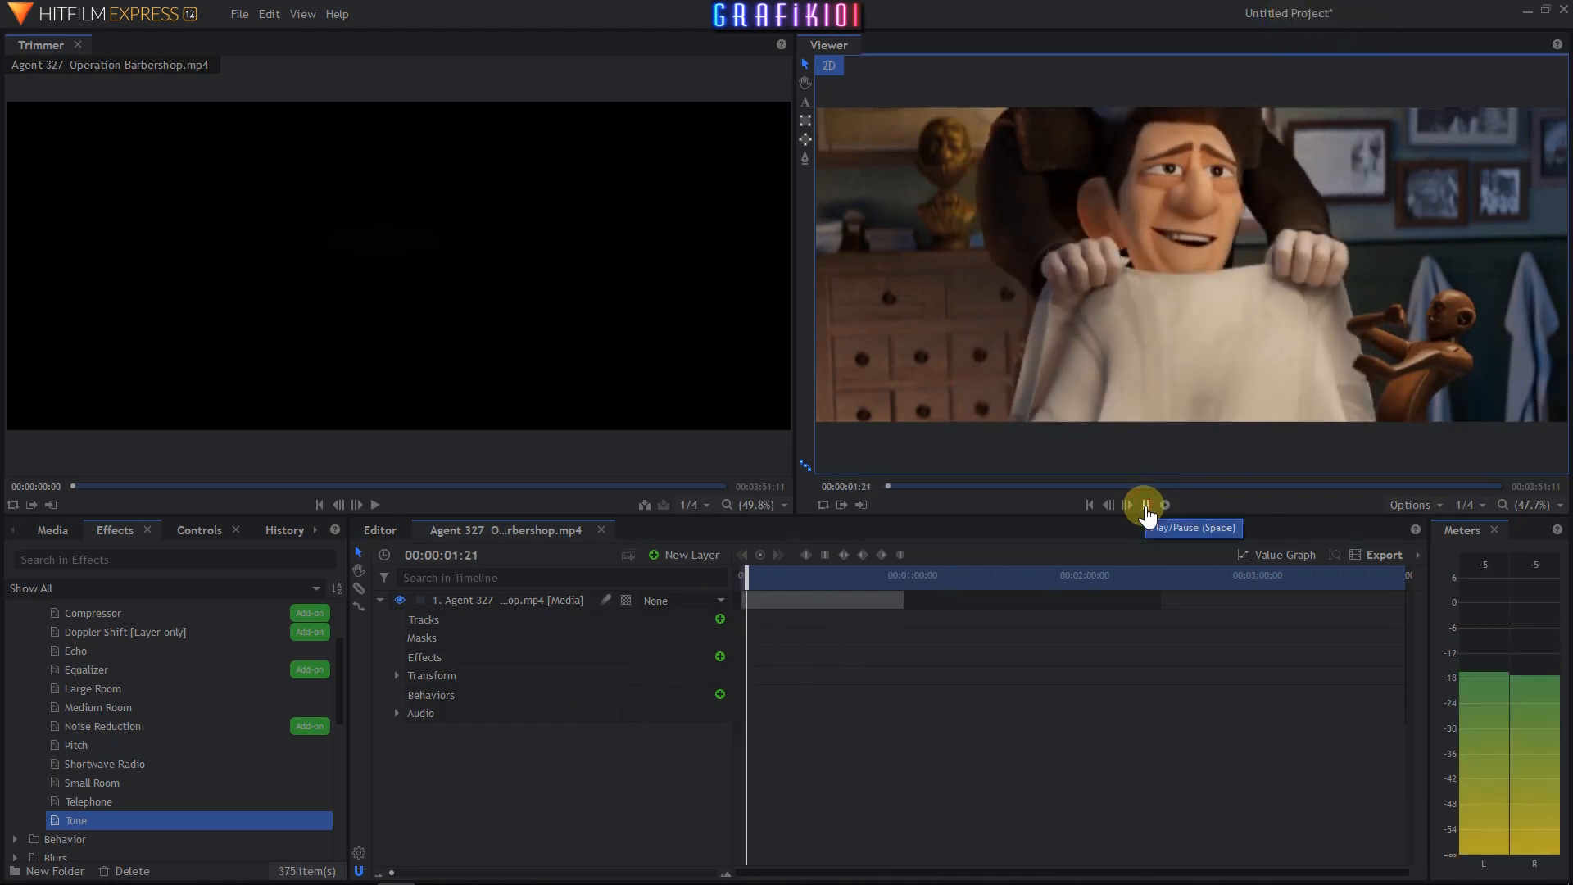
pyautogui.click(1145, 506)
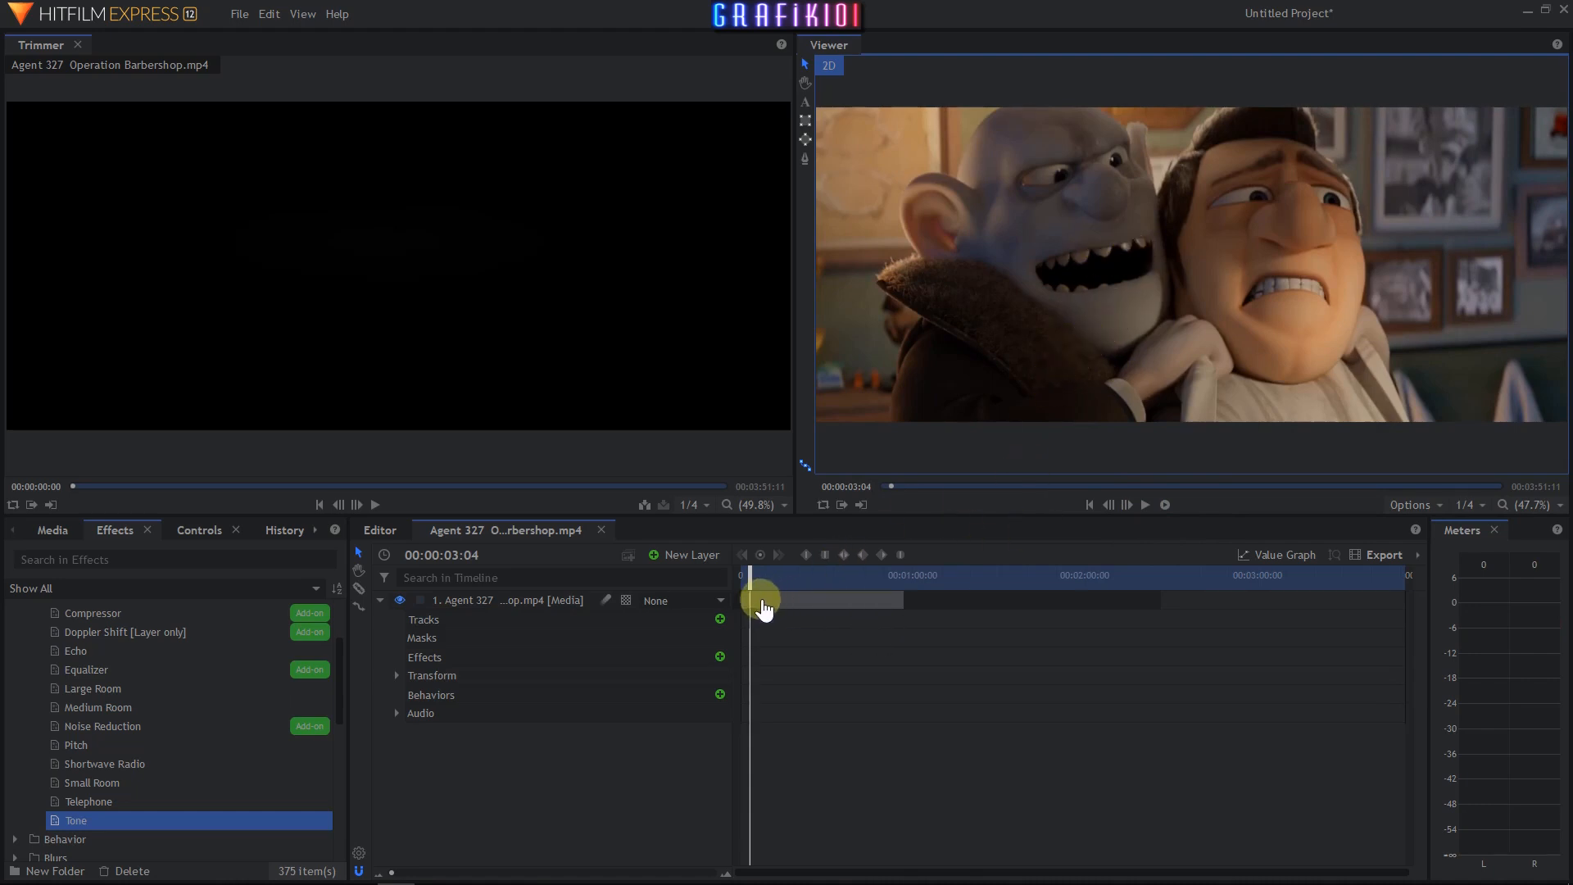
# - Slice the clip layer at the playhead at about 00:00:03:04
pyautogui.click(765, 604)
pyautogui.rightClick(766, 605)
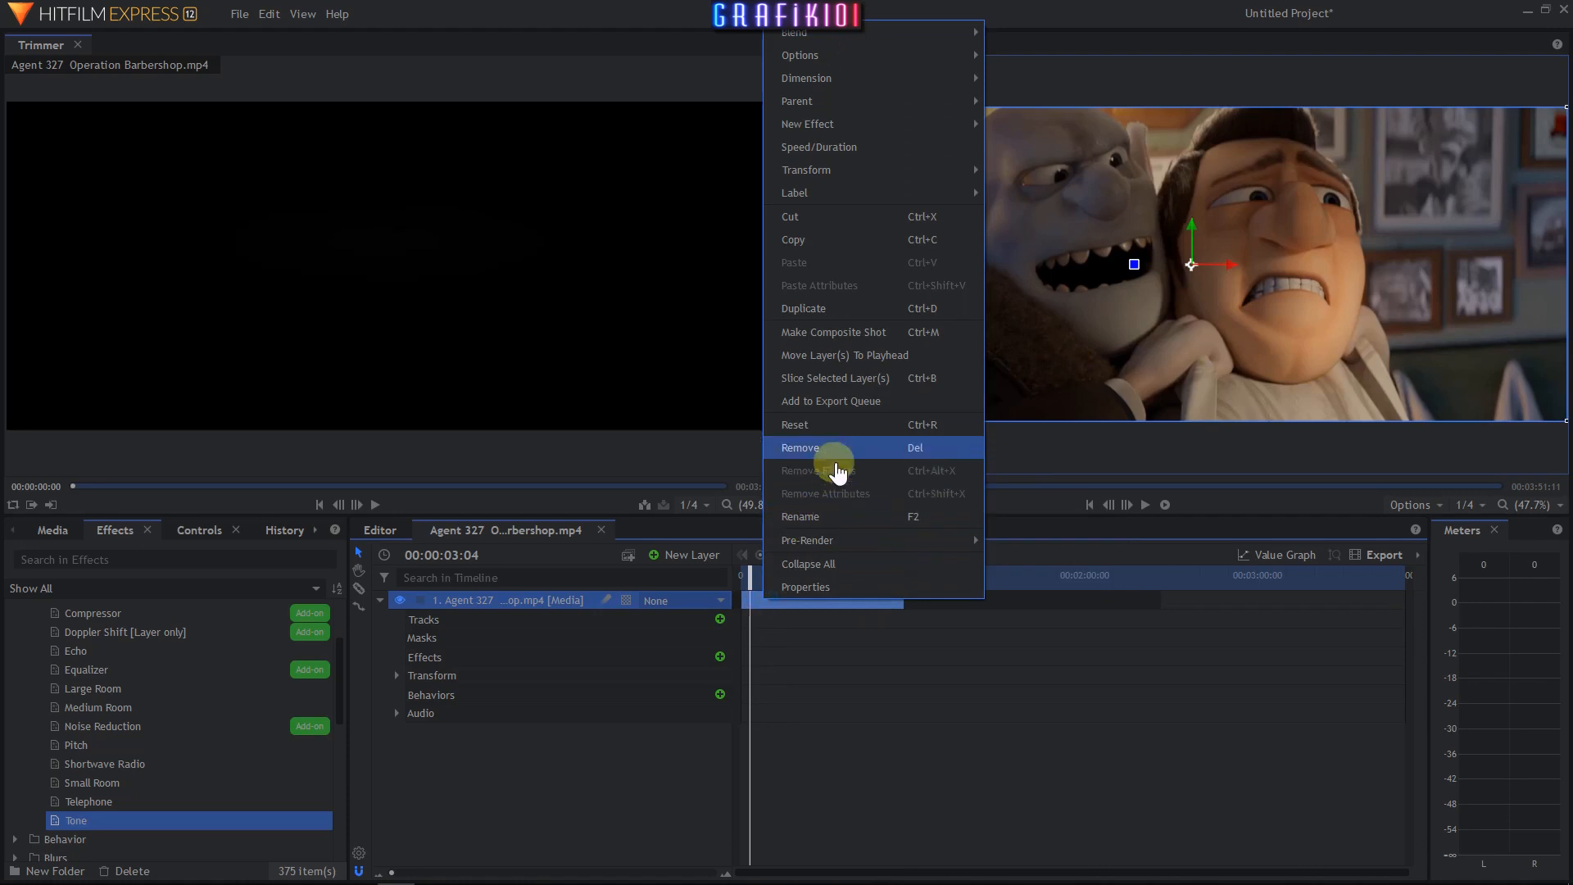
pyautogui.click(893, 385)
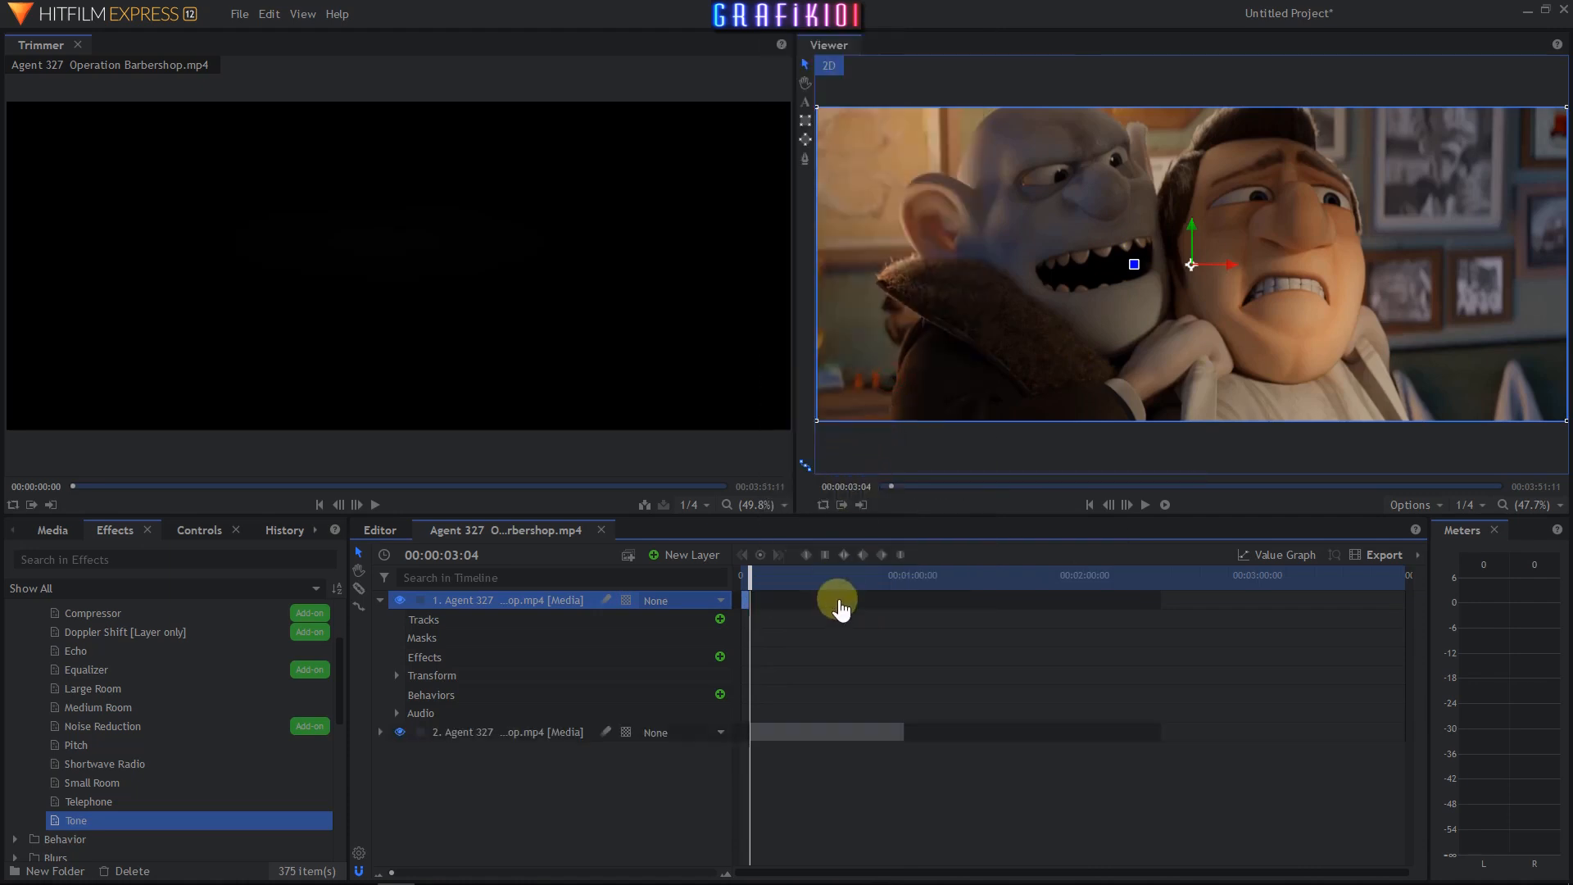
# - Slice the second layer at about 00:00:05:03 to isolate a short middle segment
pyautogui.moveTo(751, 584); pyautogui.dragTo(759, 590)
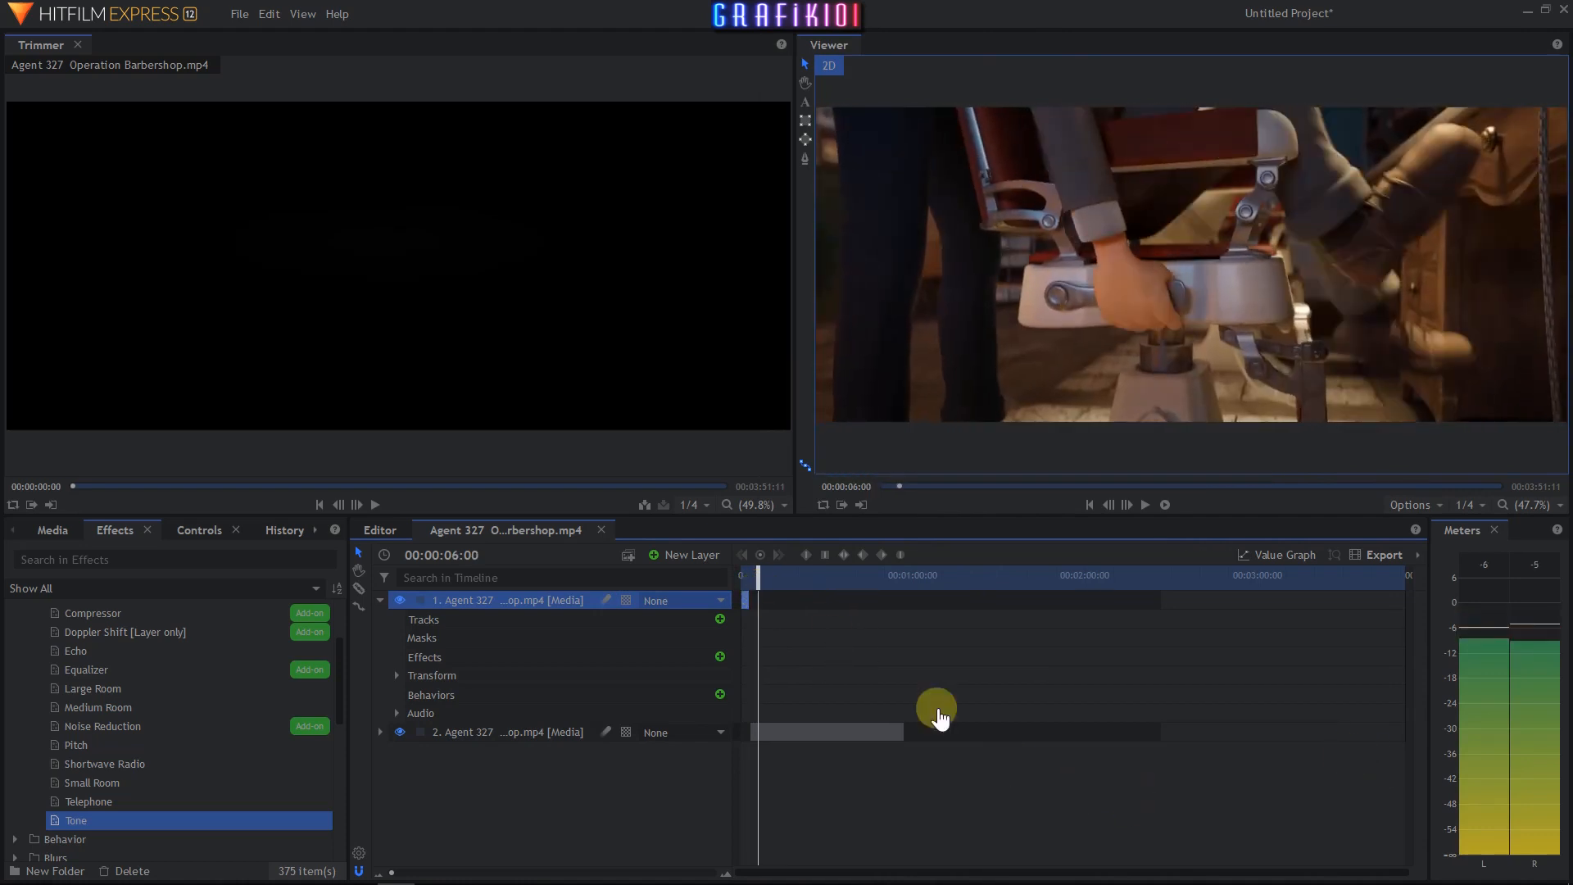
pyautogui.scroll(3, 967, 736)
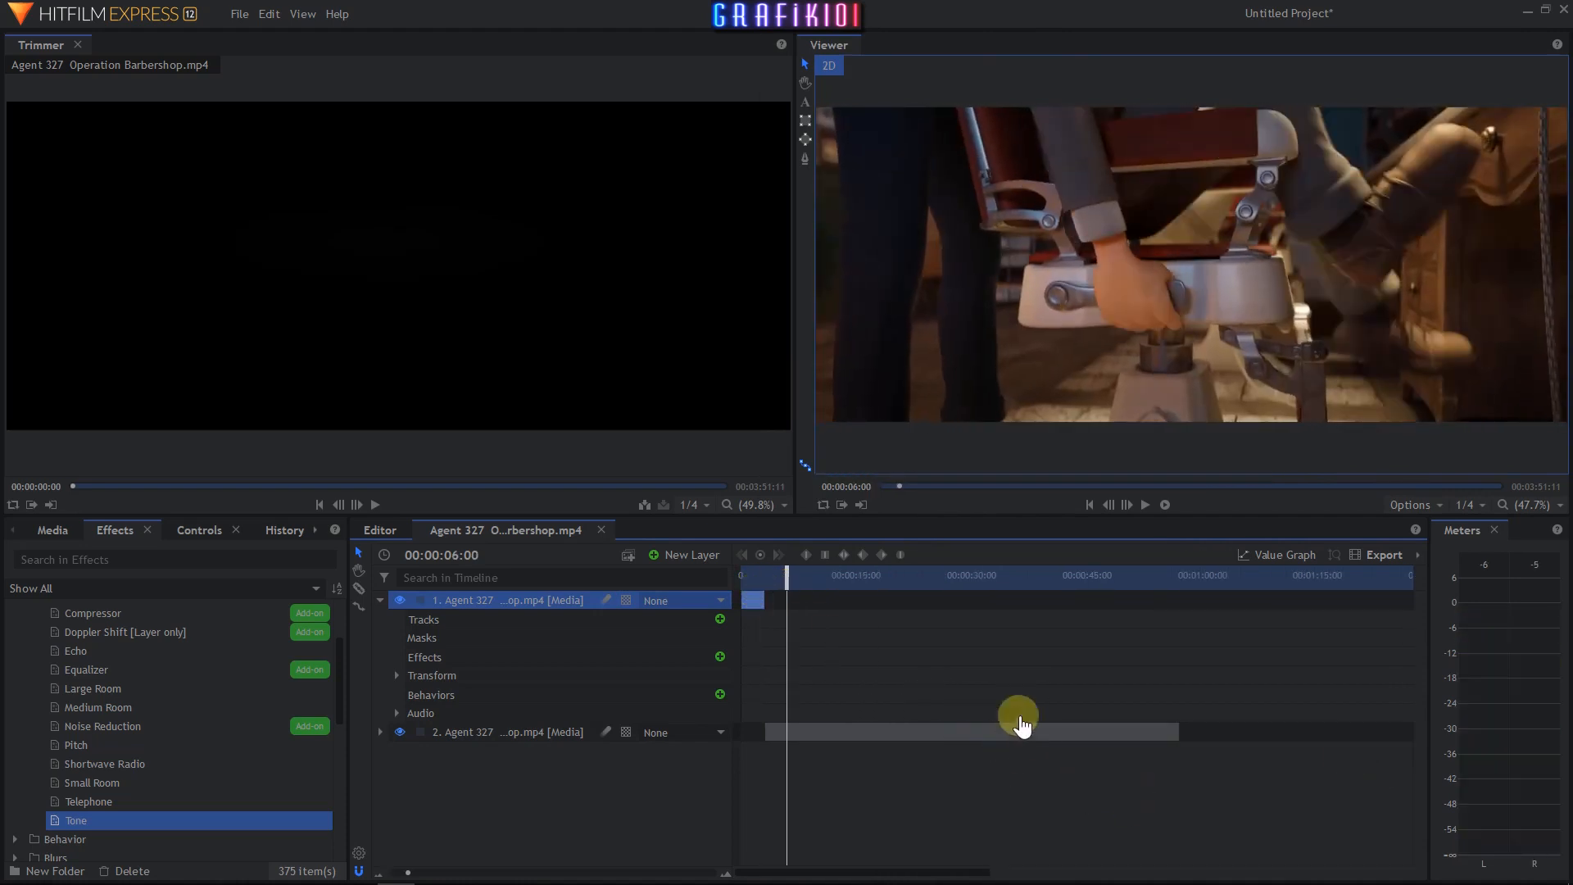
pyautogui.scroll(3, 1043, 737)
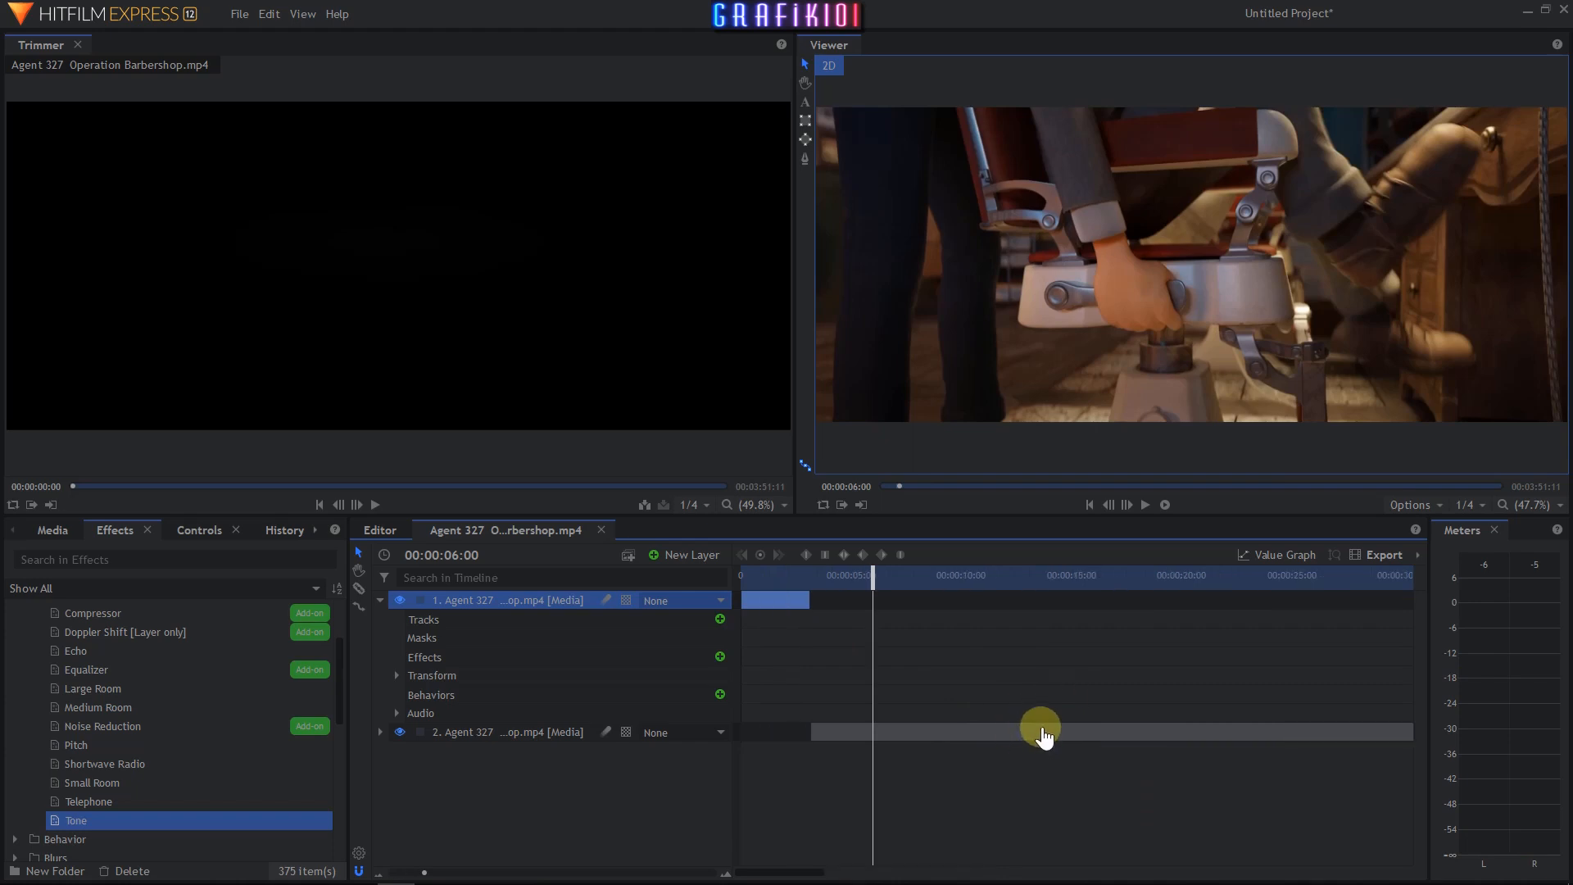
pyautogui.moveTo(875, 579); pyautogui.dragTo(854, 590)
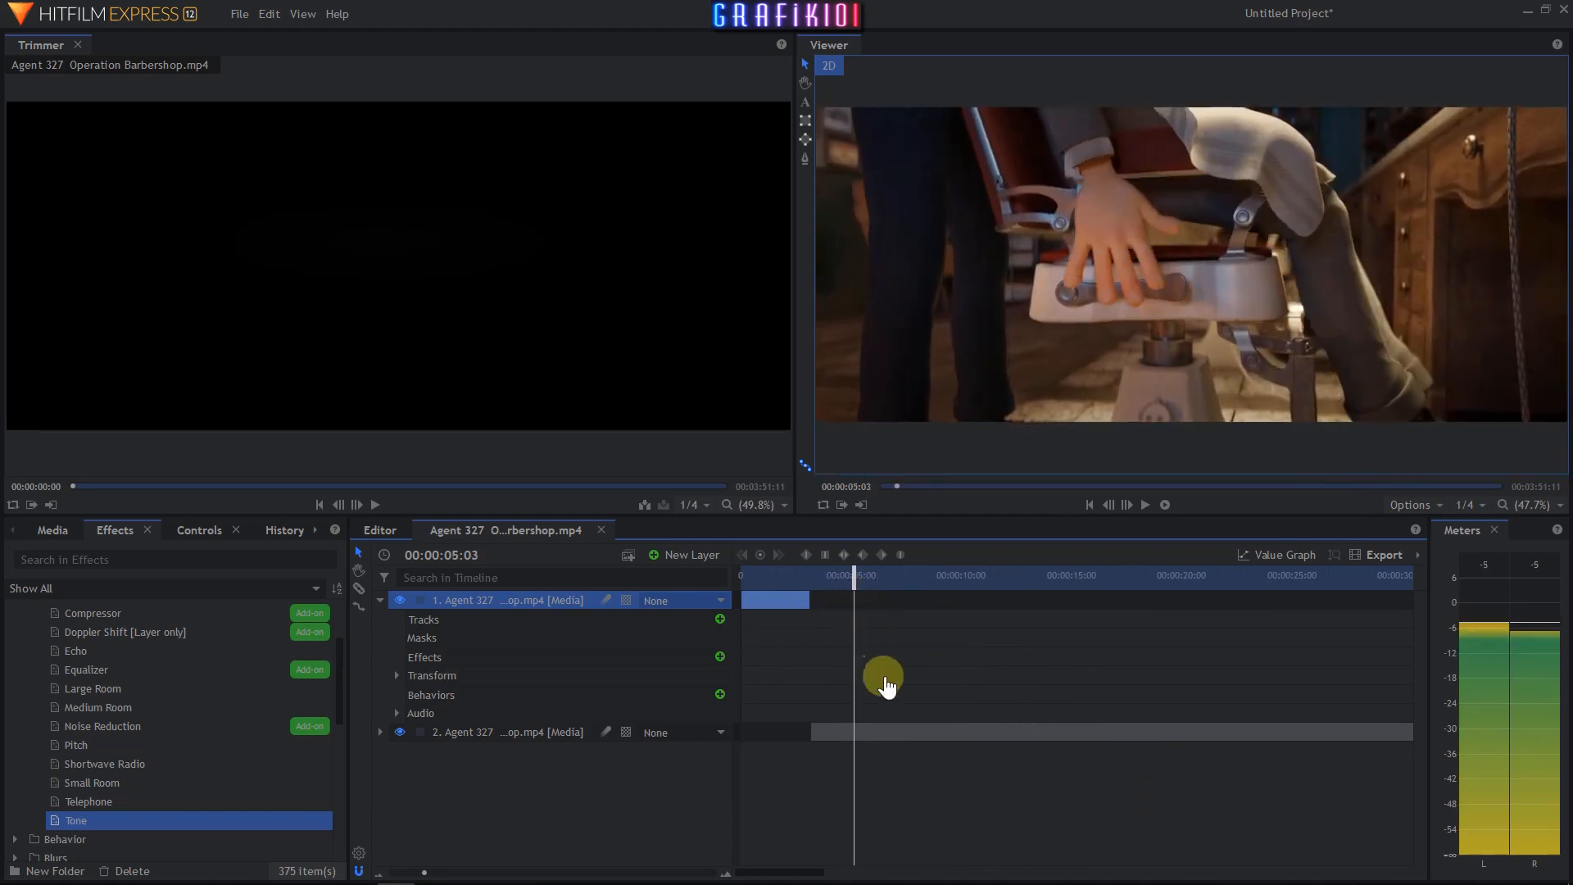
pyautogui.click(899, 731)
pyautogui.rightClick(899, 731)
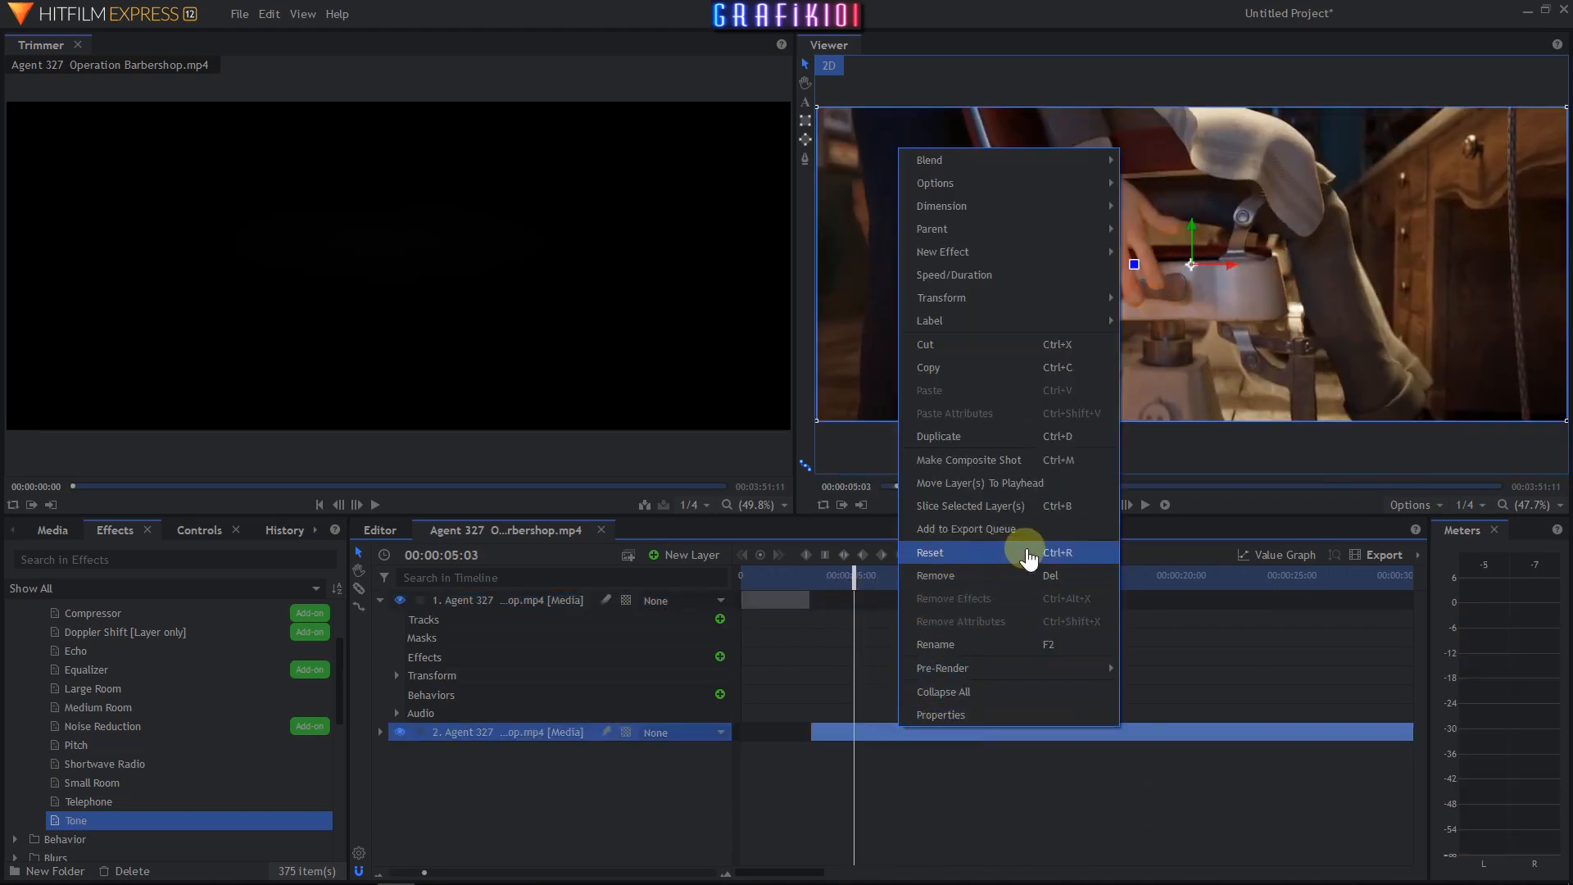
pyautogui.click(999, 504)
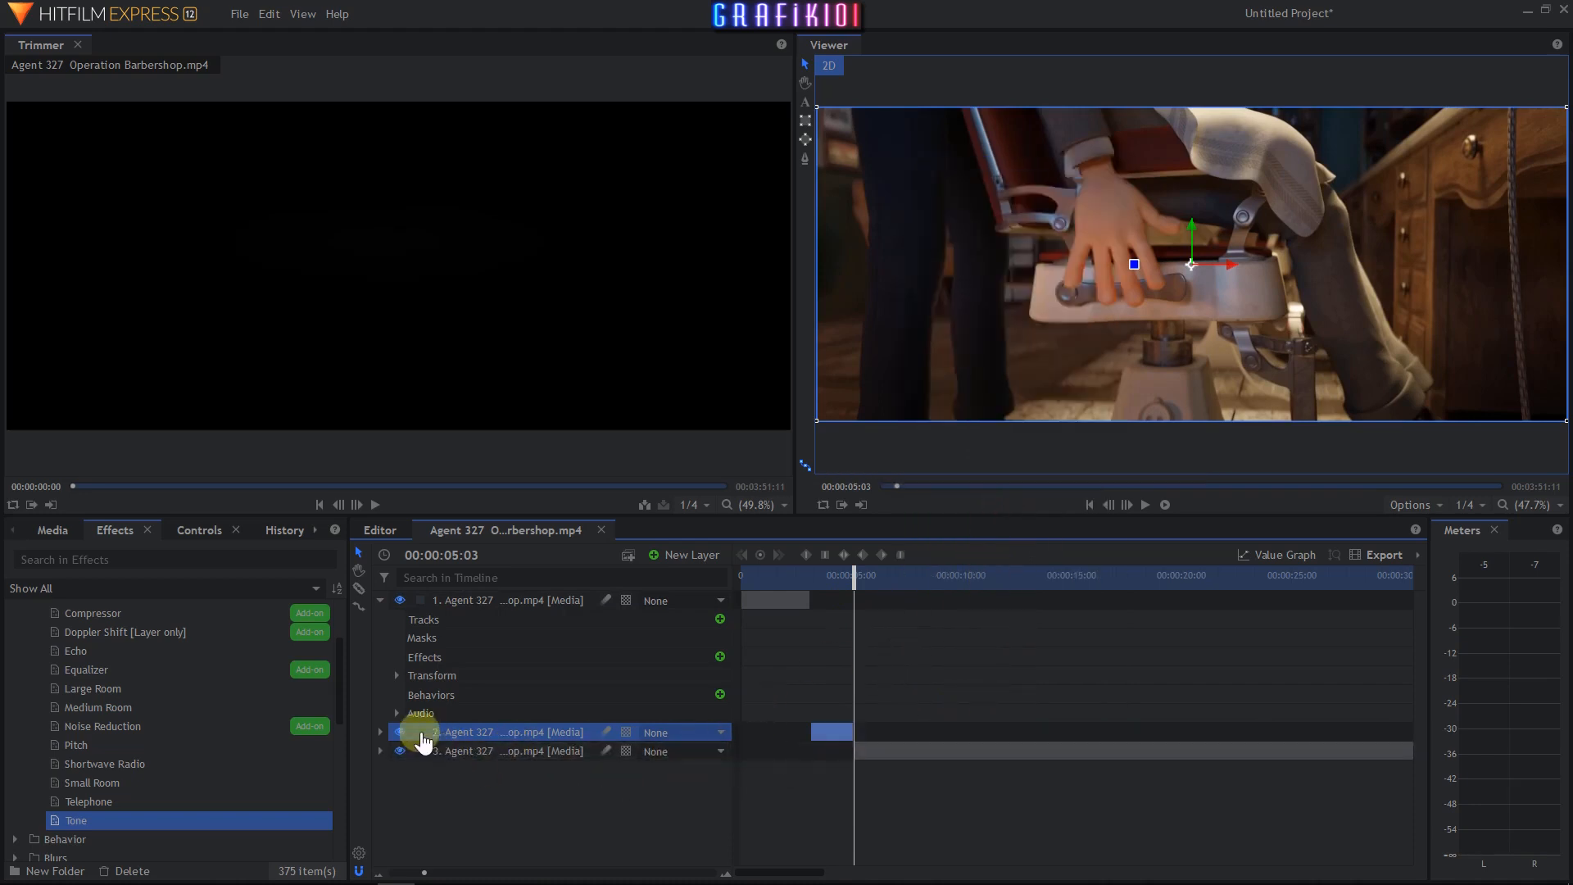
# - Apply the Tone effect to the middle segment layer and set its frequency to 900 Hz
pyautogui.click(379, 732)
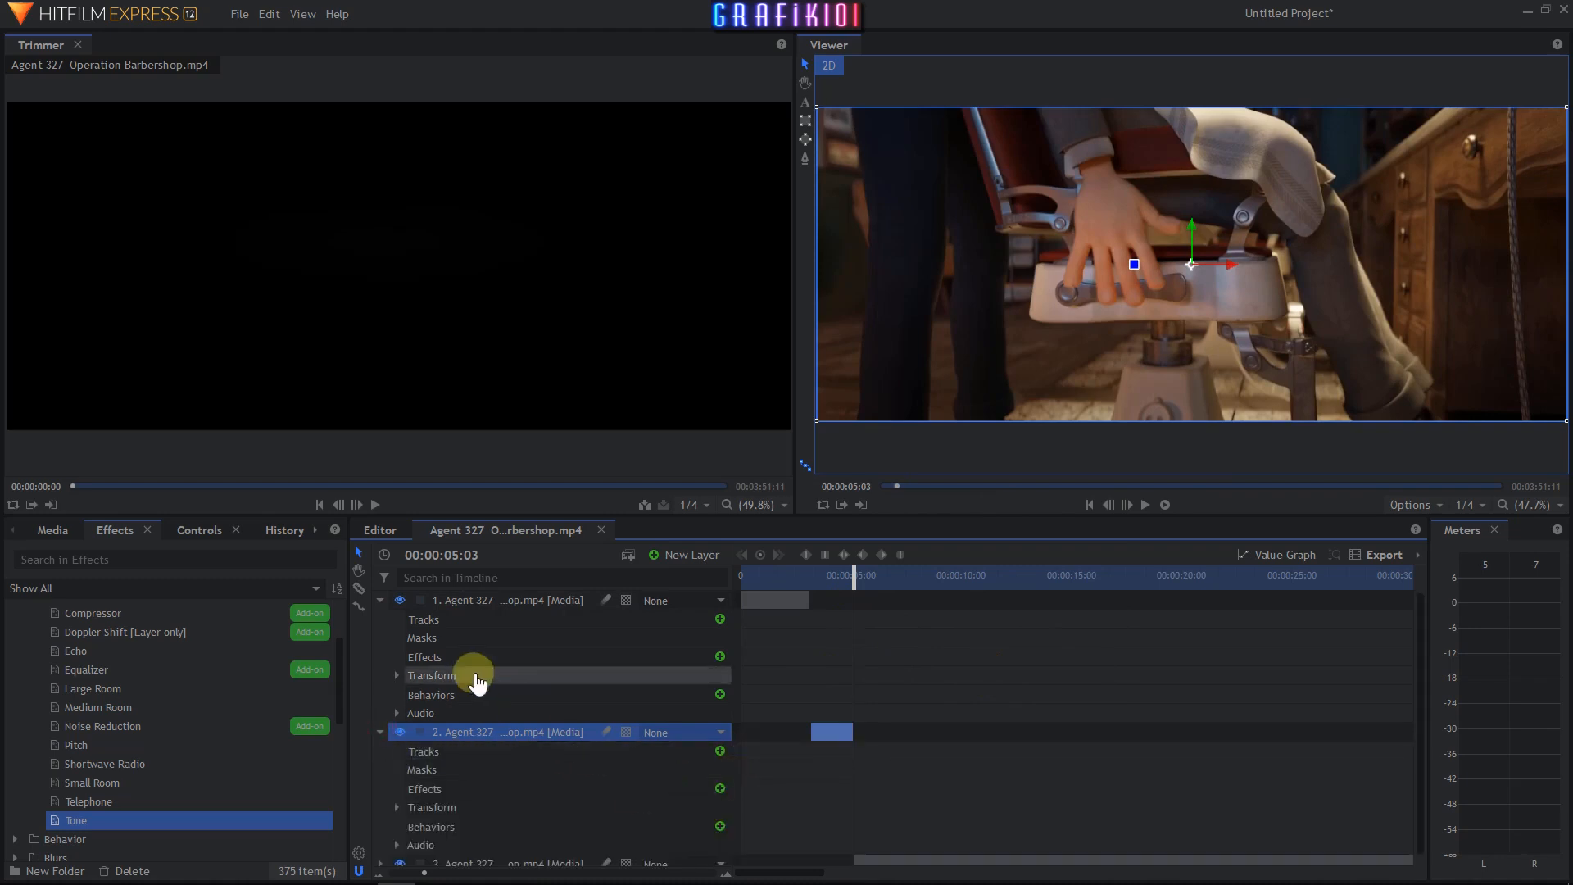
pyautogui.click(380, 600)
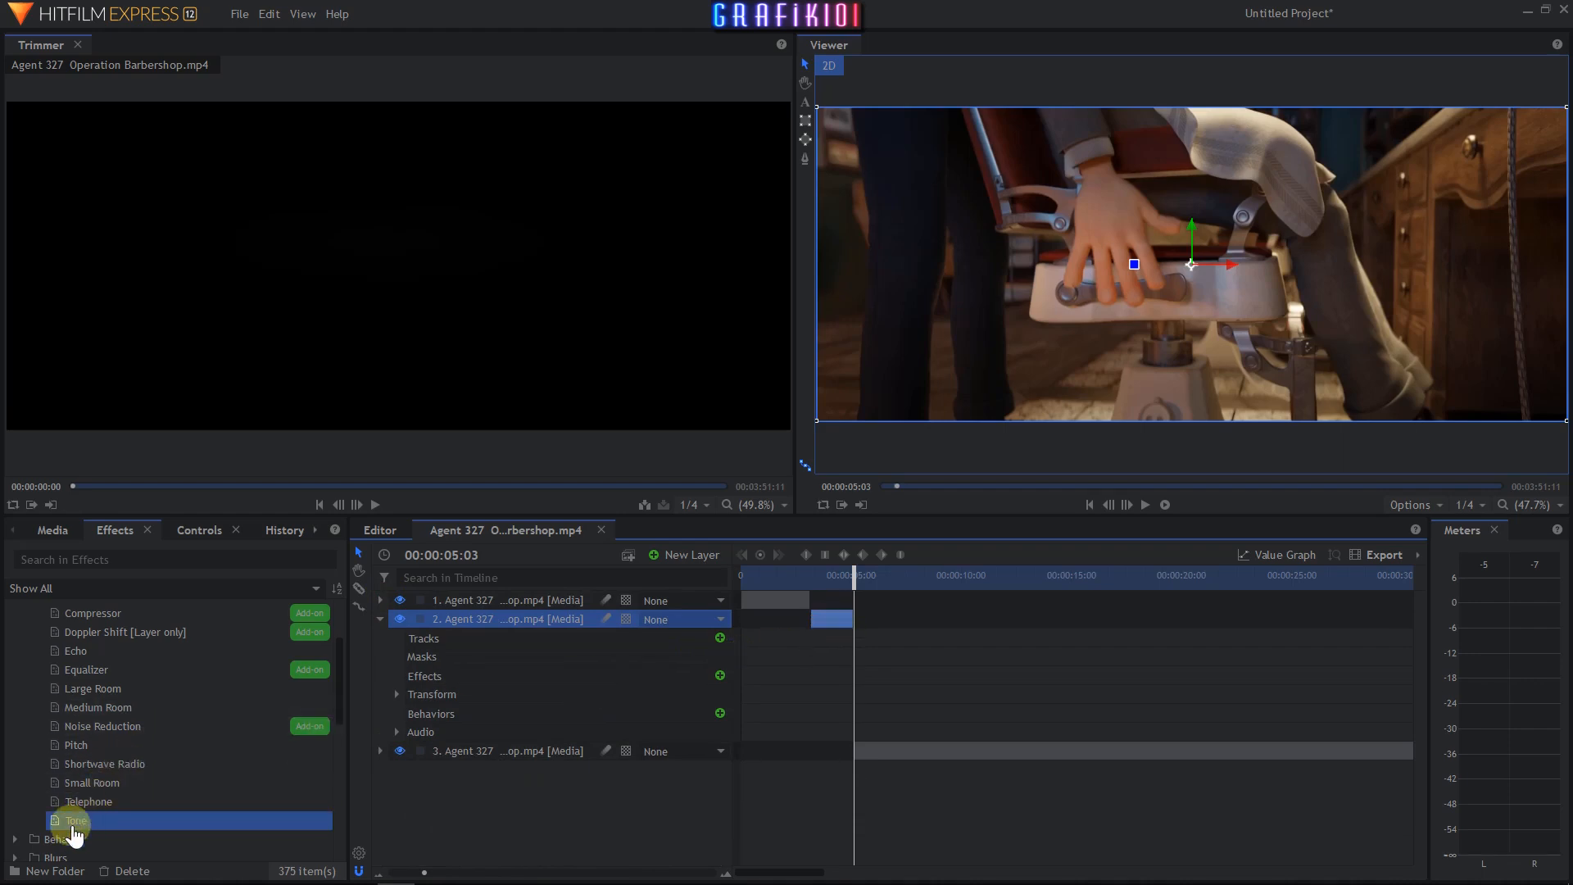
pyautogui.moveTo(72, 822); pyautogui.dragTo(434, 675)
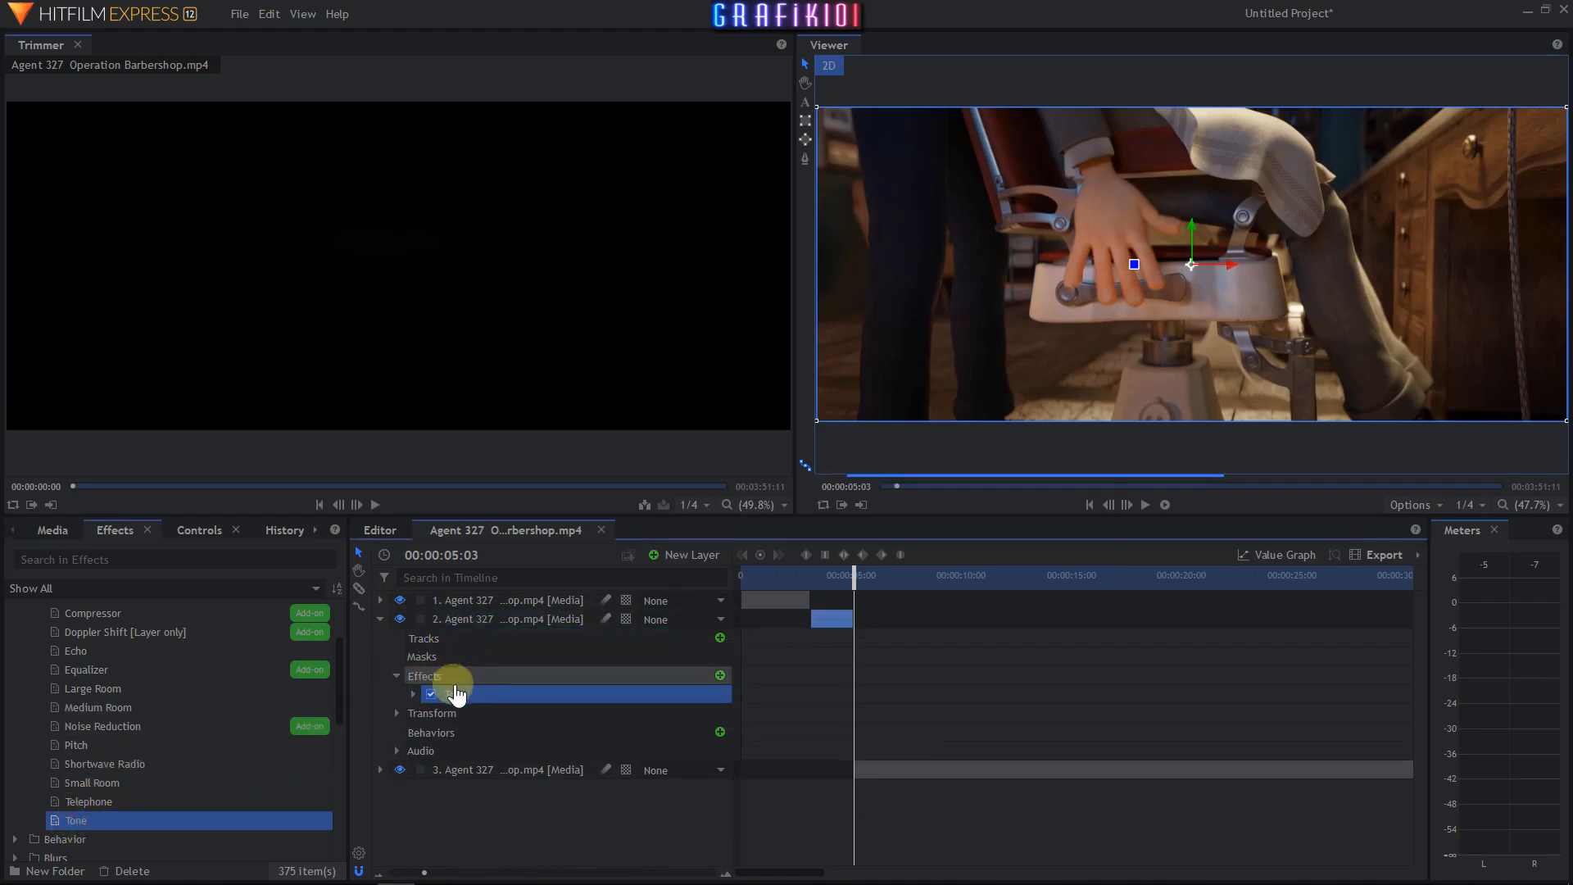
pyautogui.click(413, 695)
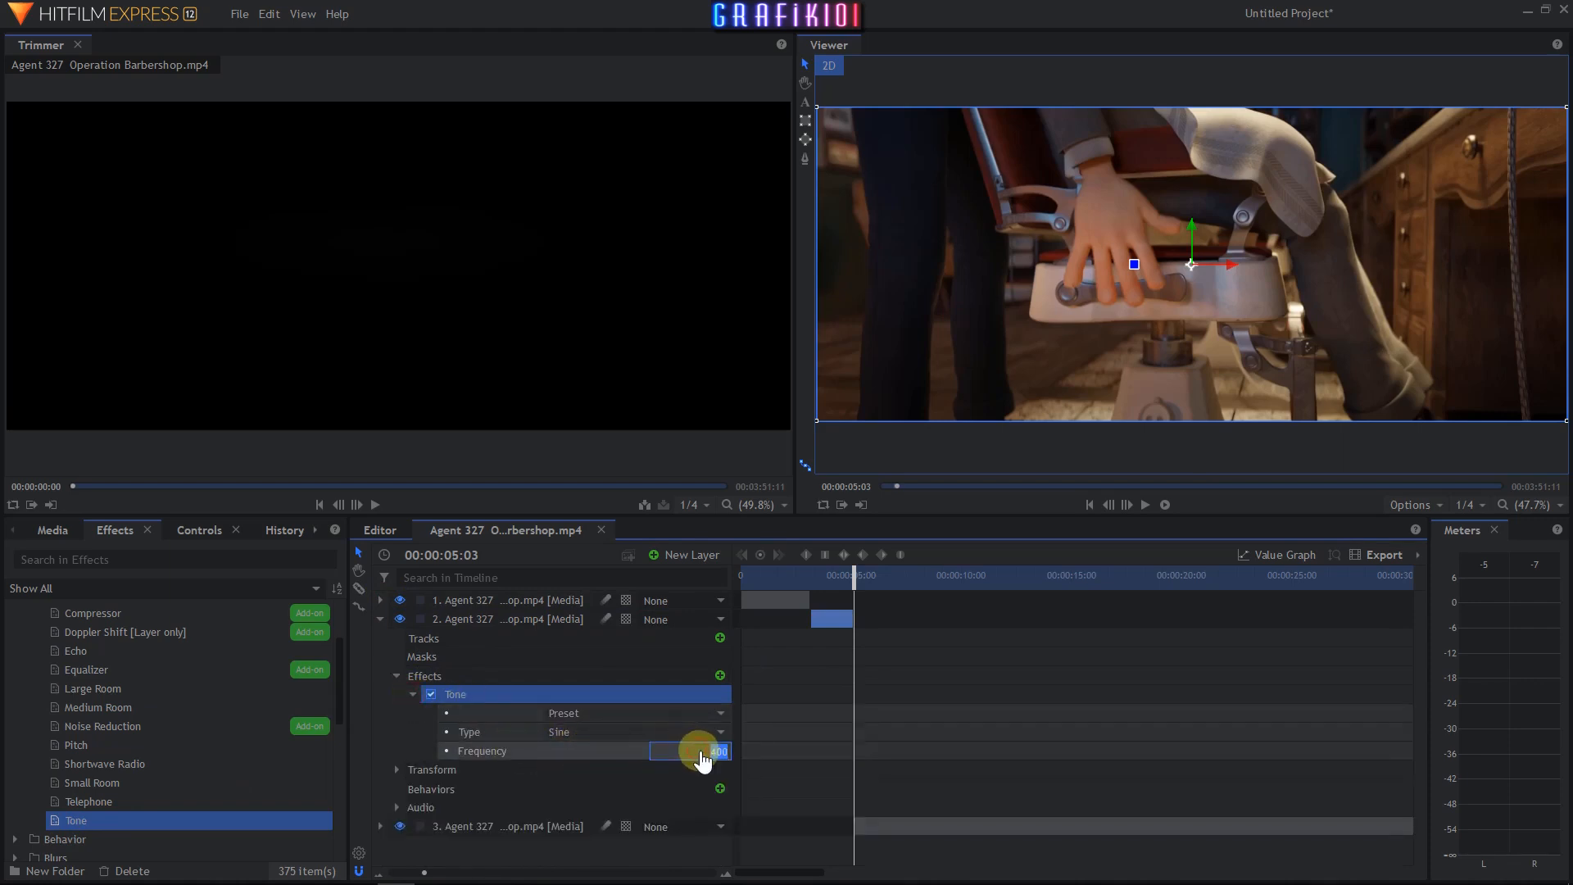
pyautogui.write('900')
pyautogui.press('Return')
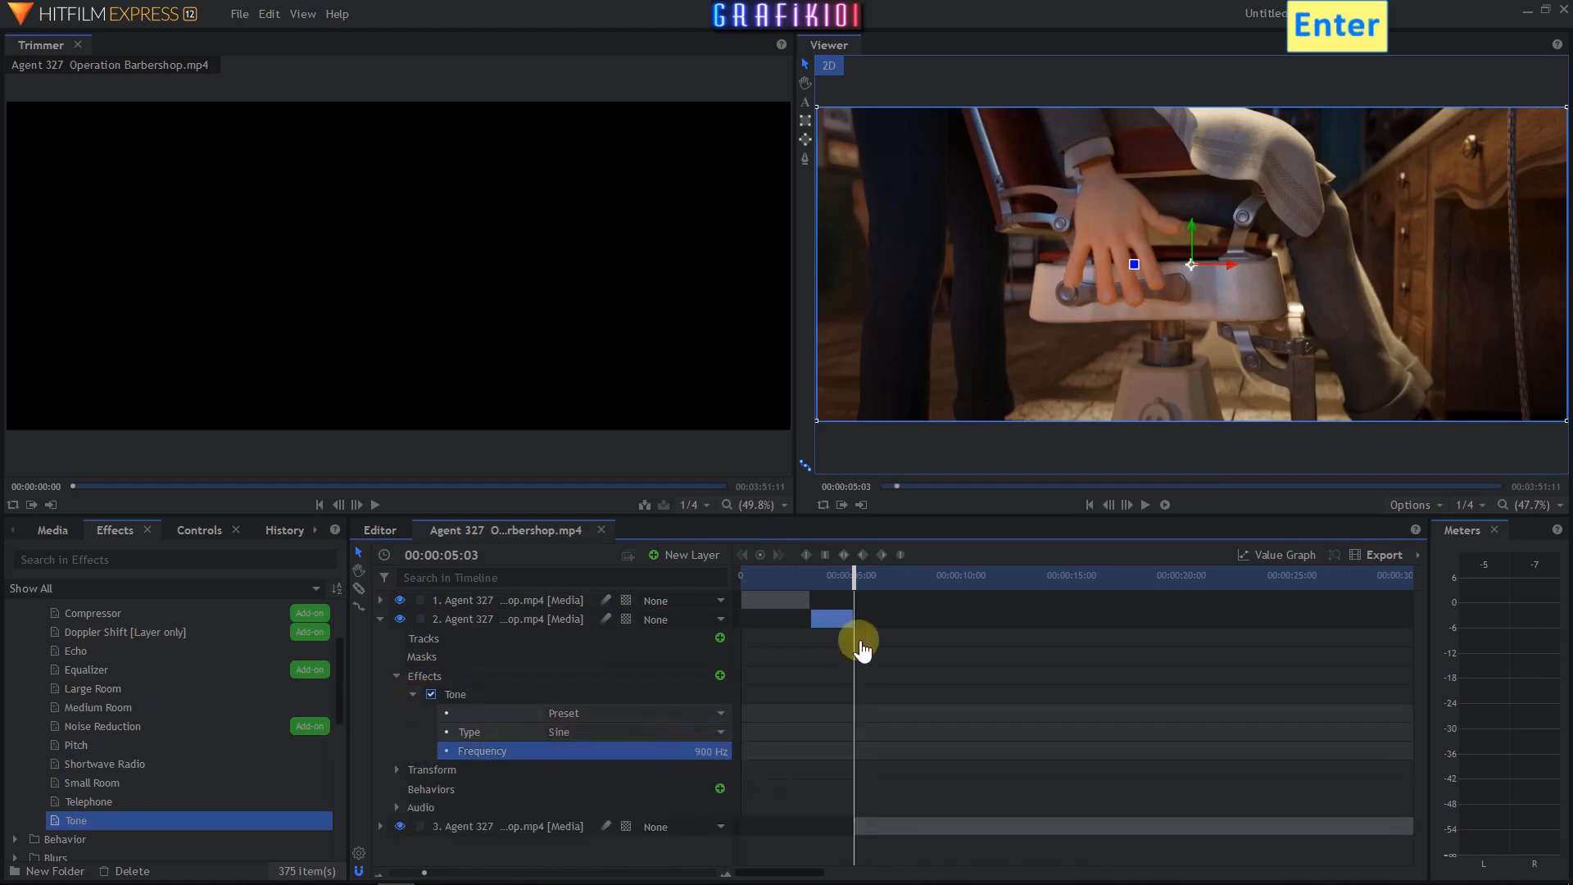
# - Play the timeline from the start to hear the tone over the middle segment
pyautogui.moveTo(852, 577); pyautogui.dragTo(832, 574)
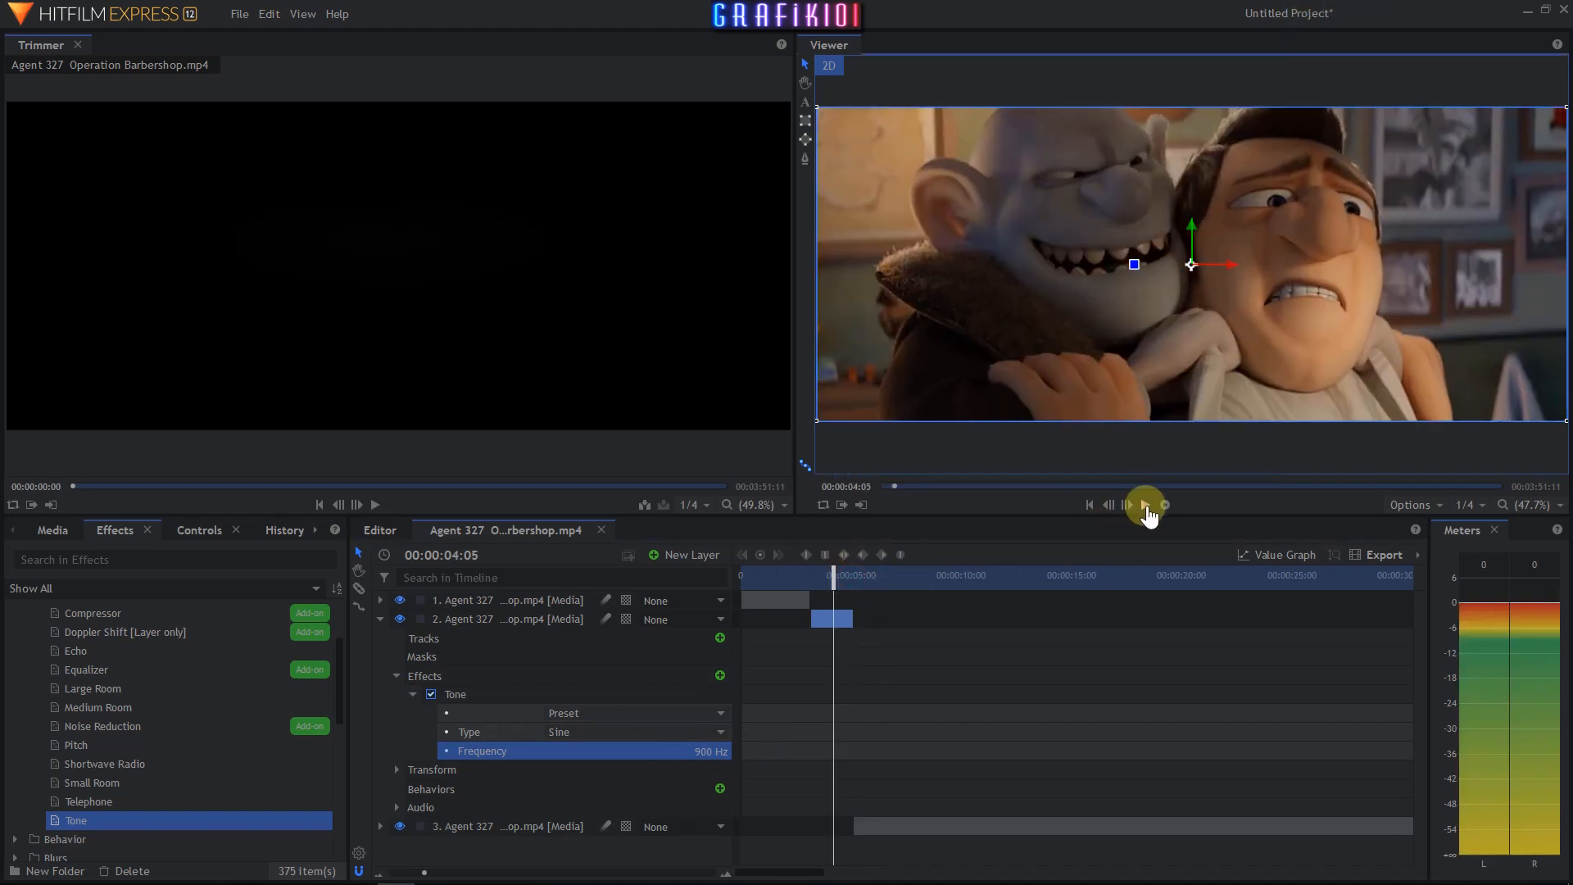
pyautogui.click(1146, 505)
pyautogui.click(1146, 505)
pyautogui.press('Home')
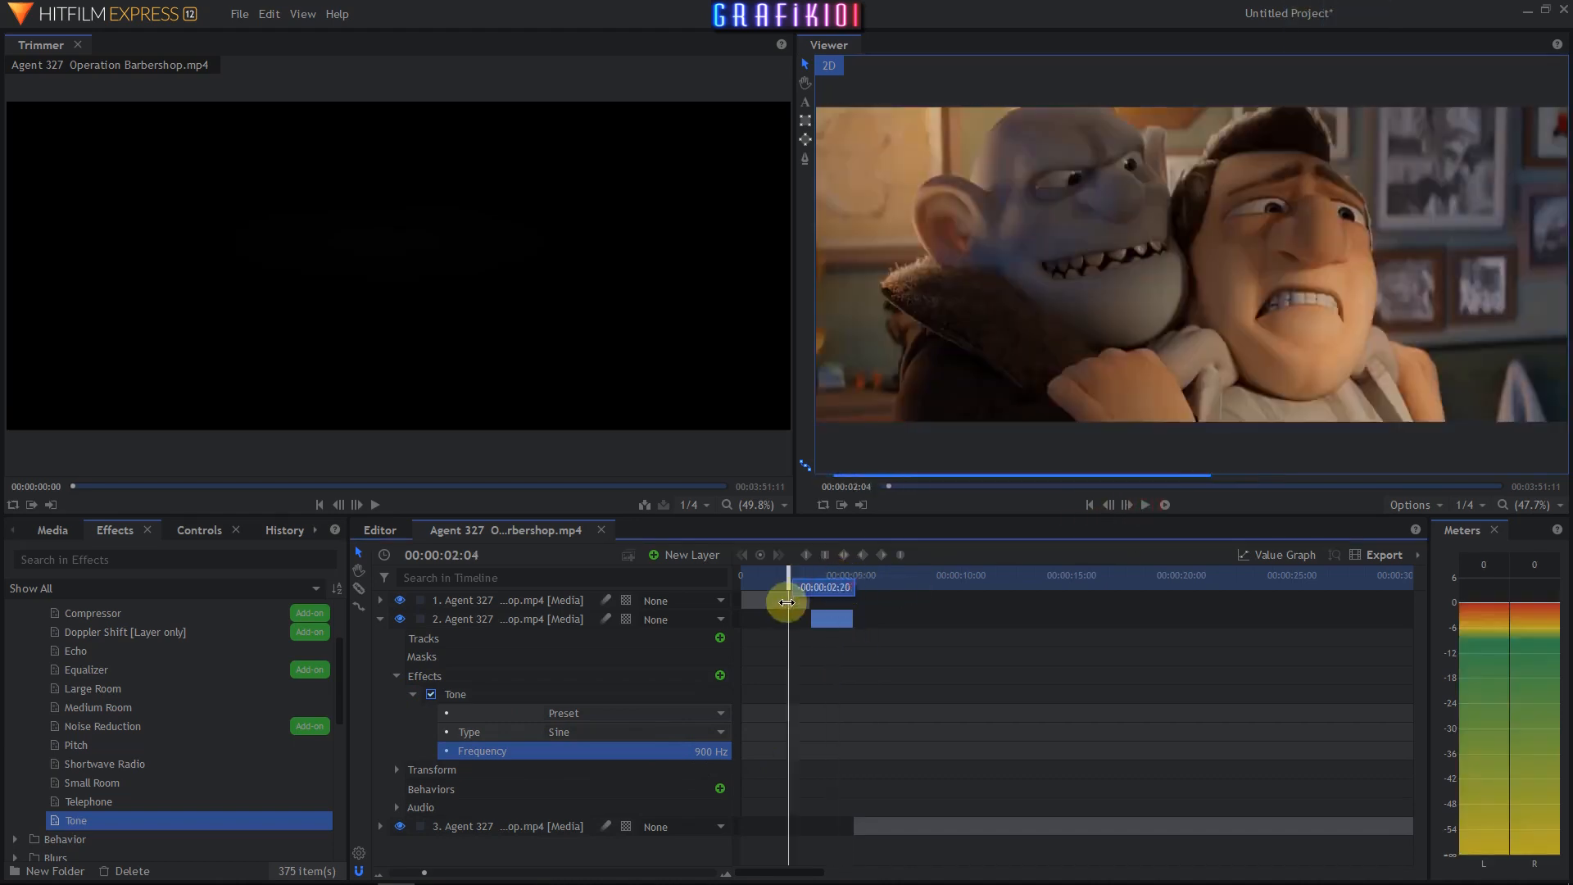
pyautogui.click(381, 619)
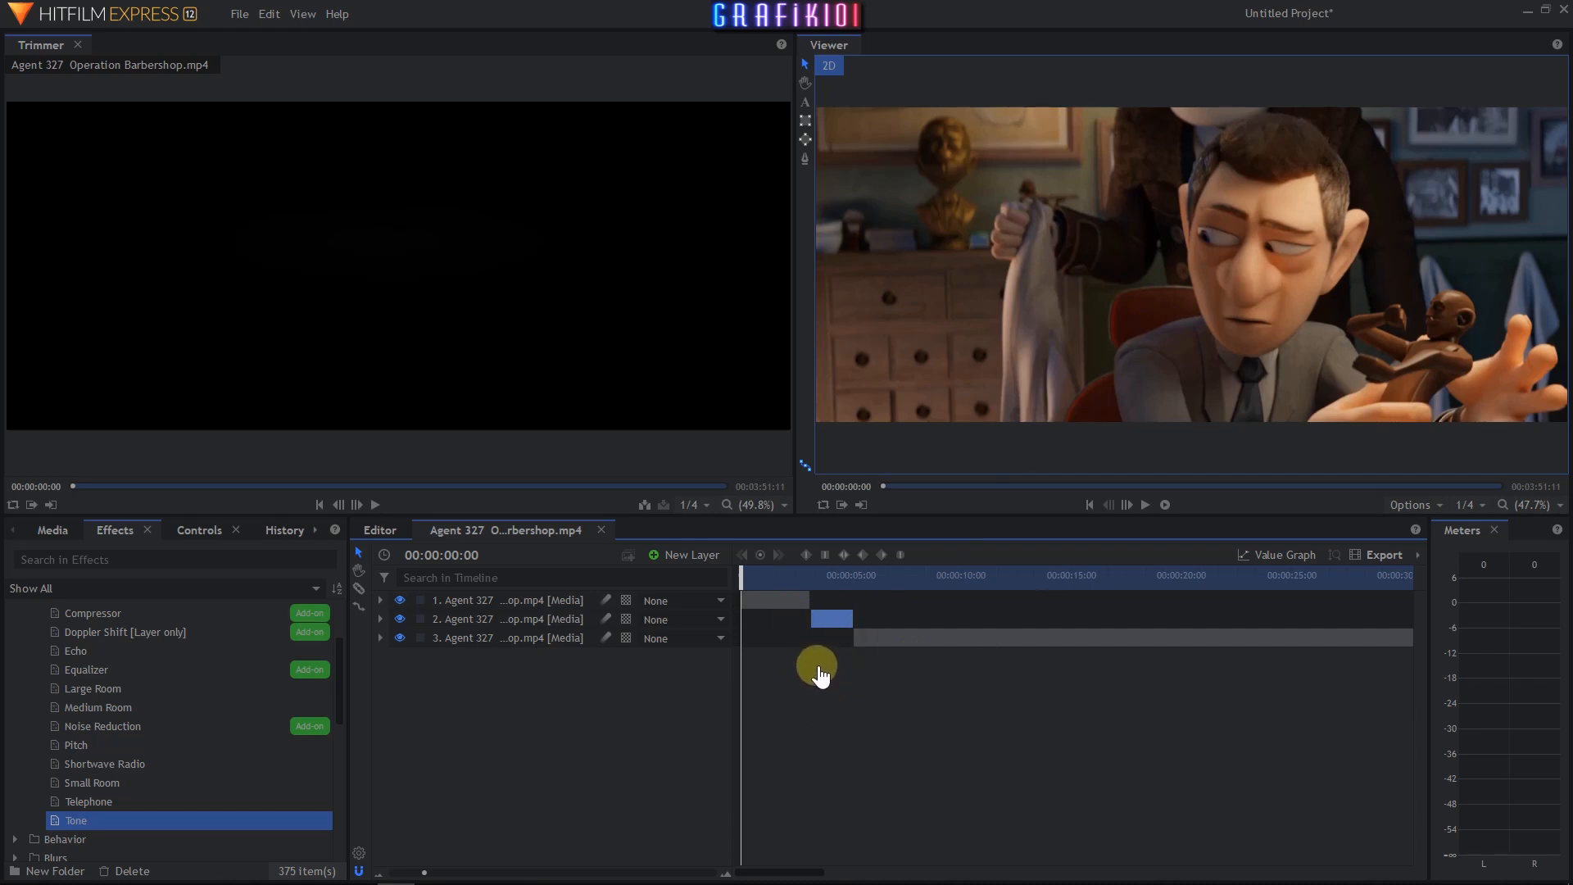
pyautogui.click(1146, 505)
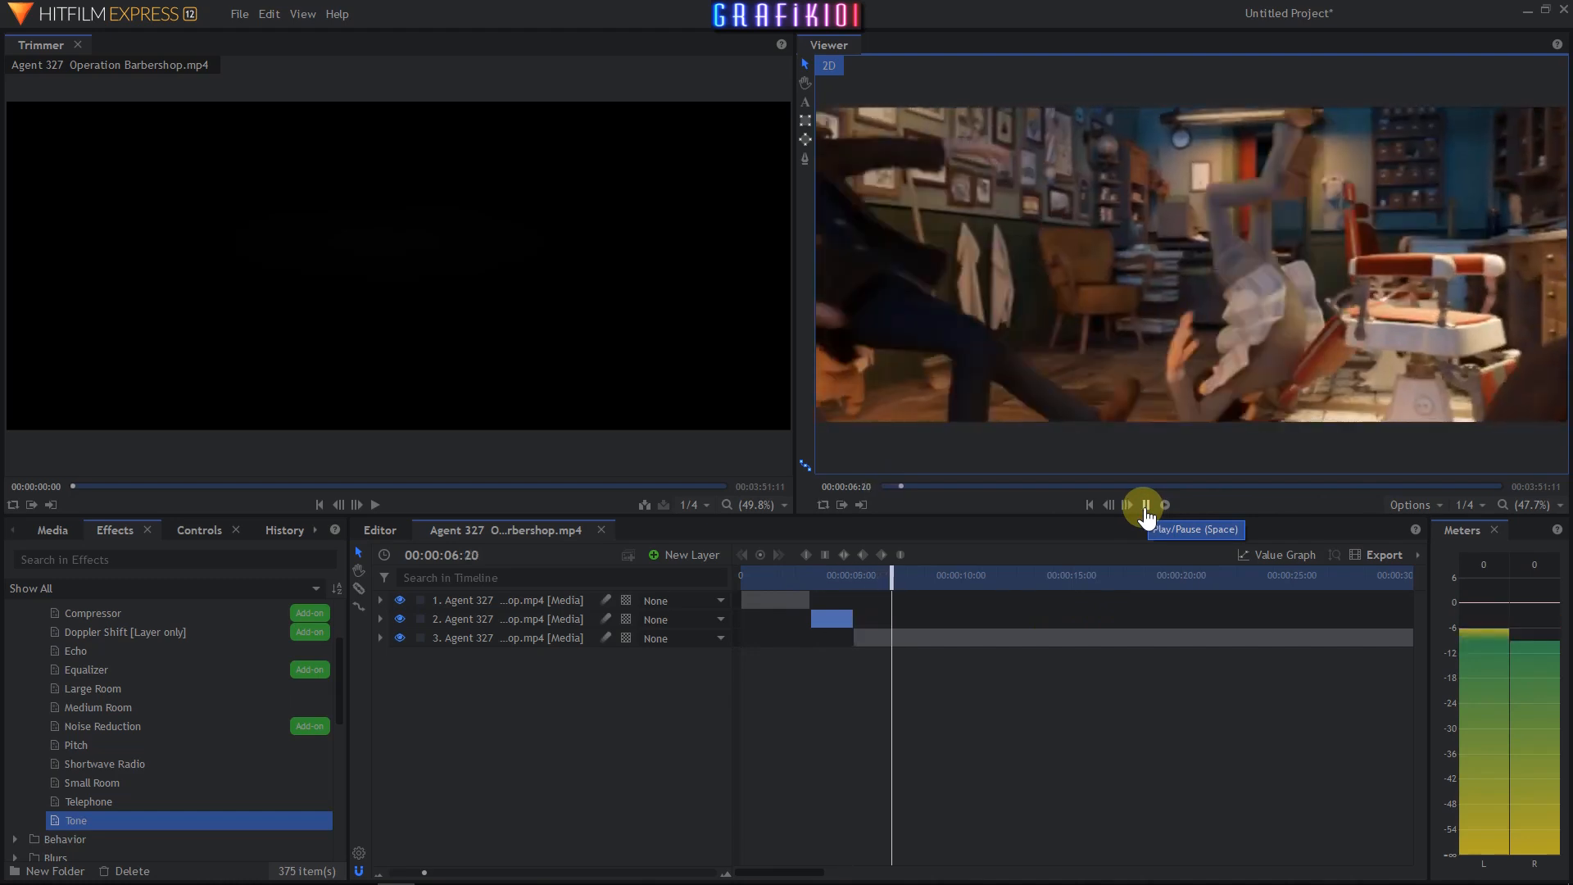
pyautogui.click(1145, 506)
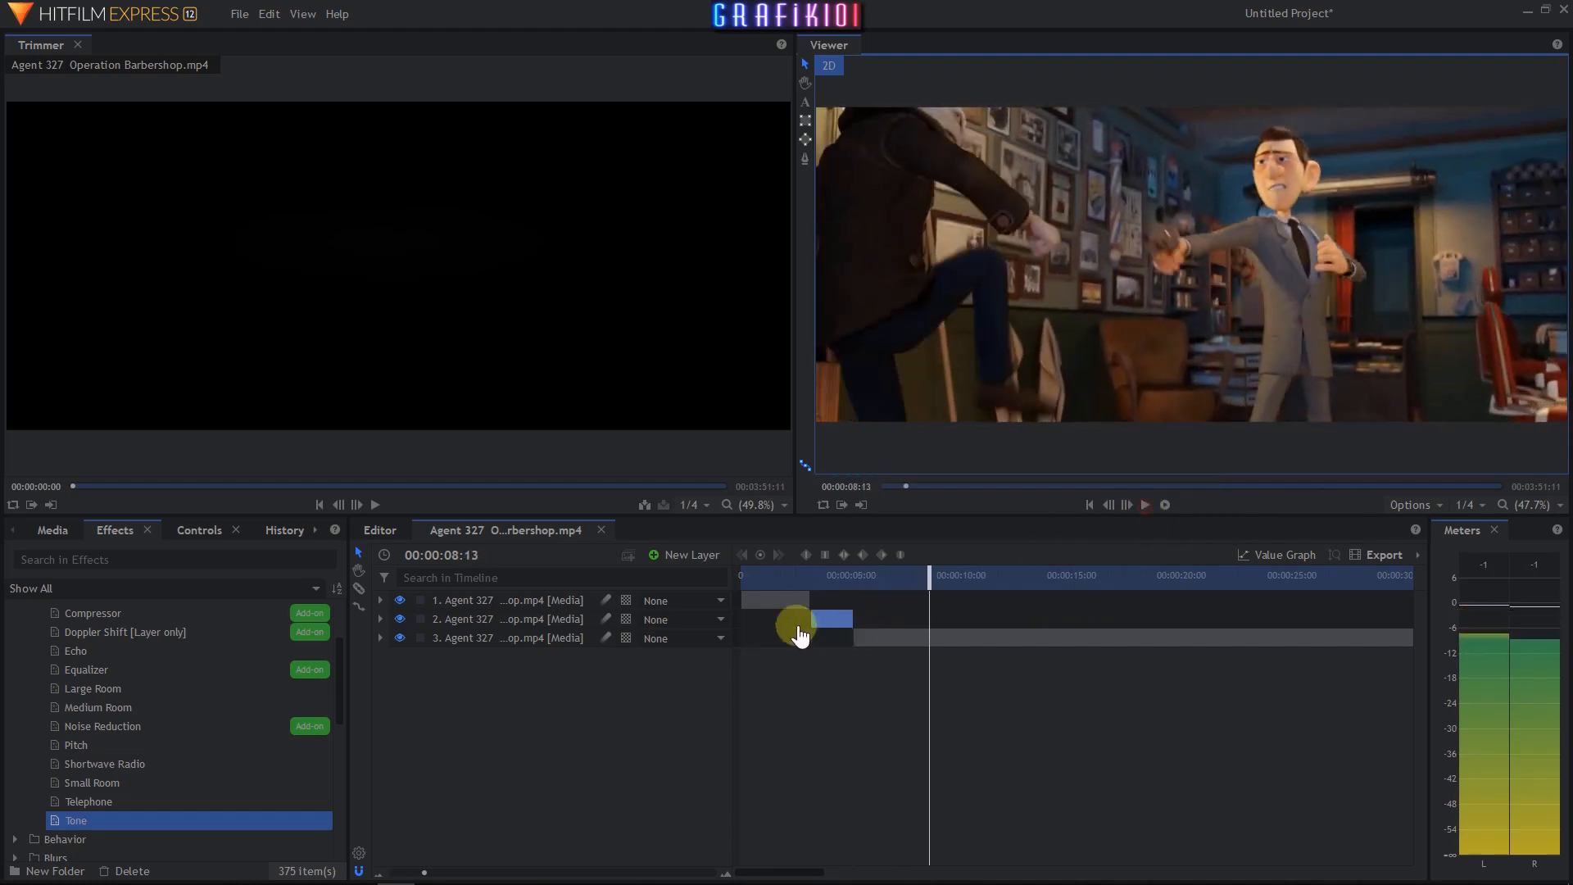
pyautogui.click(780, 587)
pyautogui.click(1147, 505)
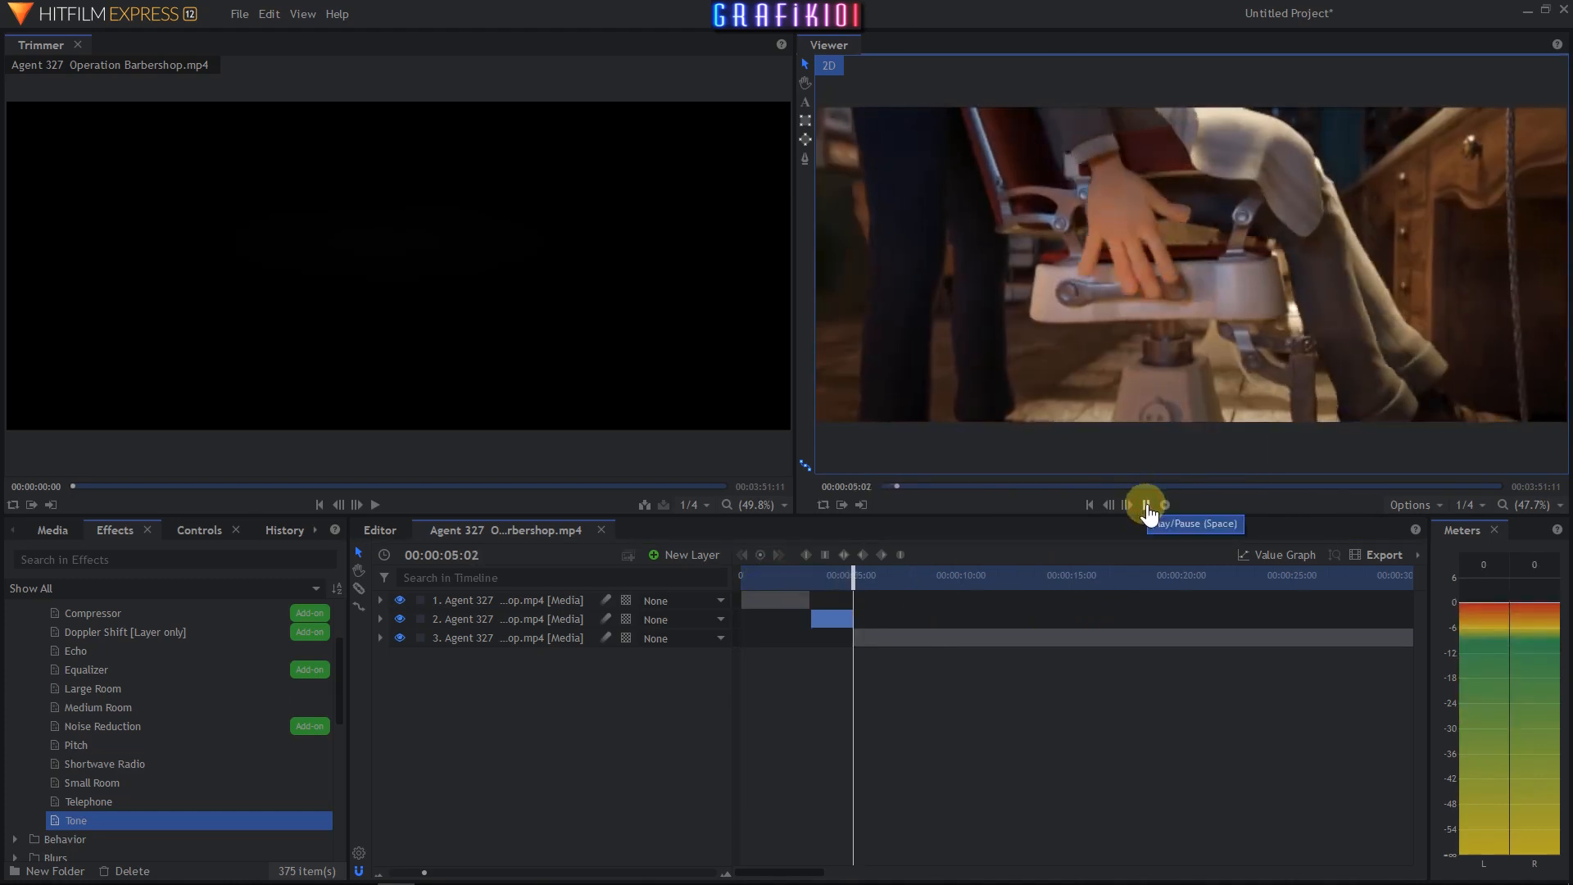
pyautogui.click(1147, 506)
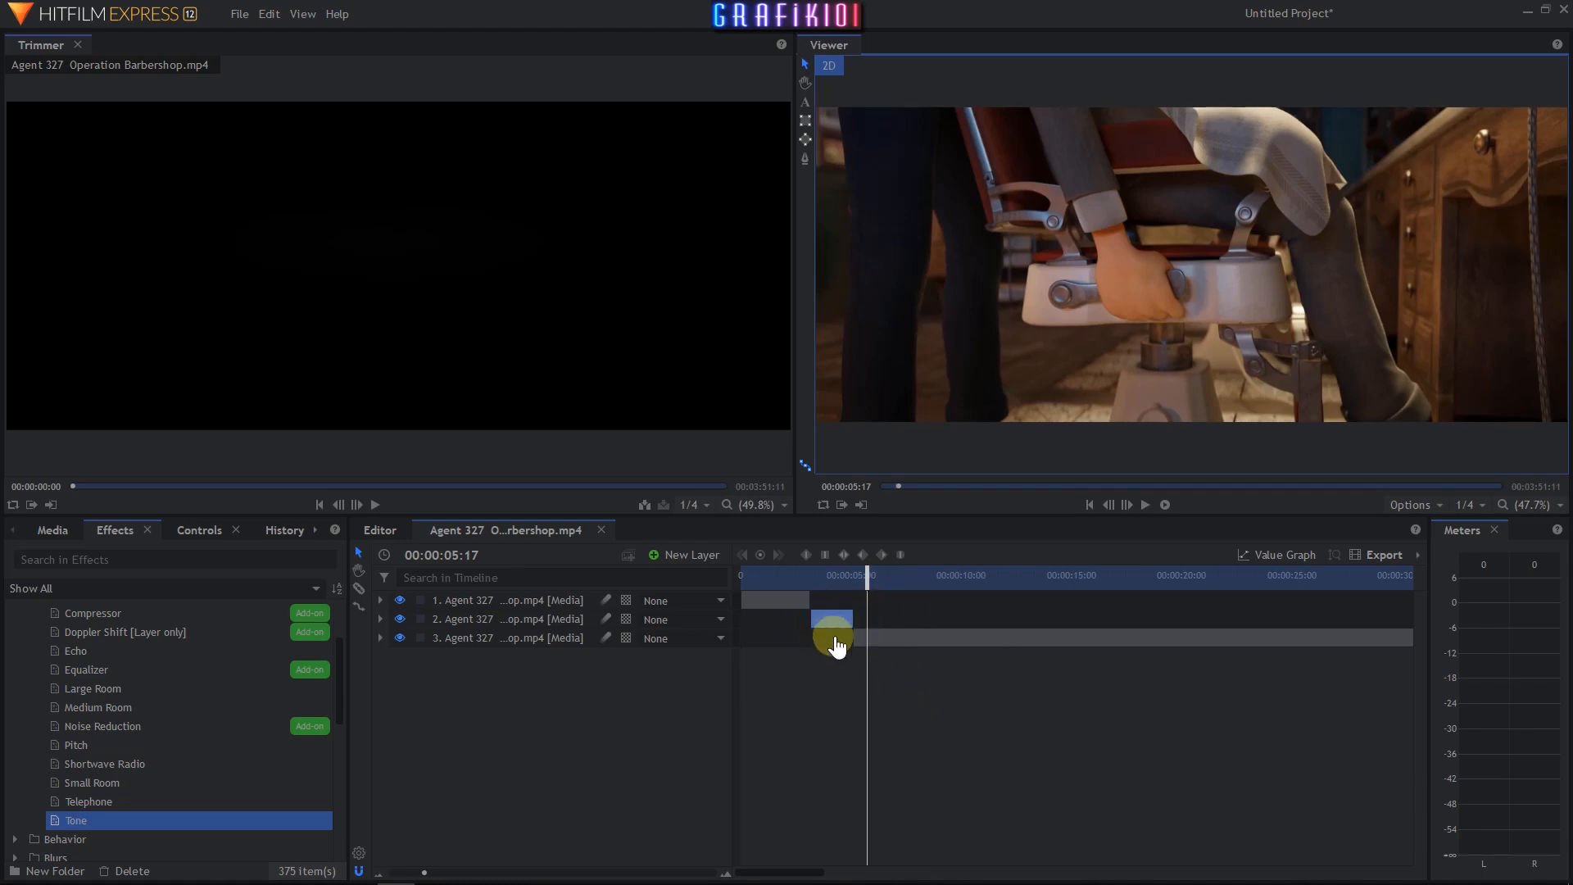
pyautogui.moveTo(803, 600); pyautogui.dragTo(886, 647)
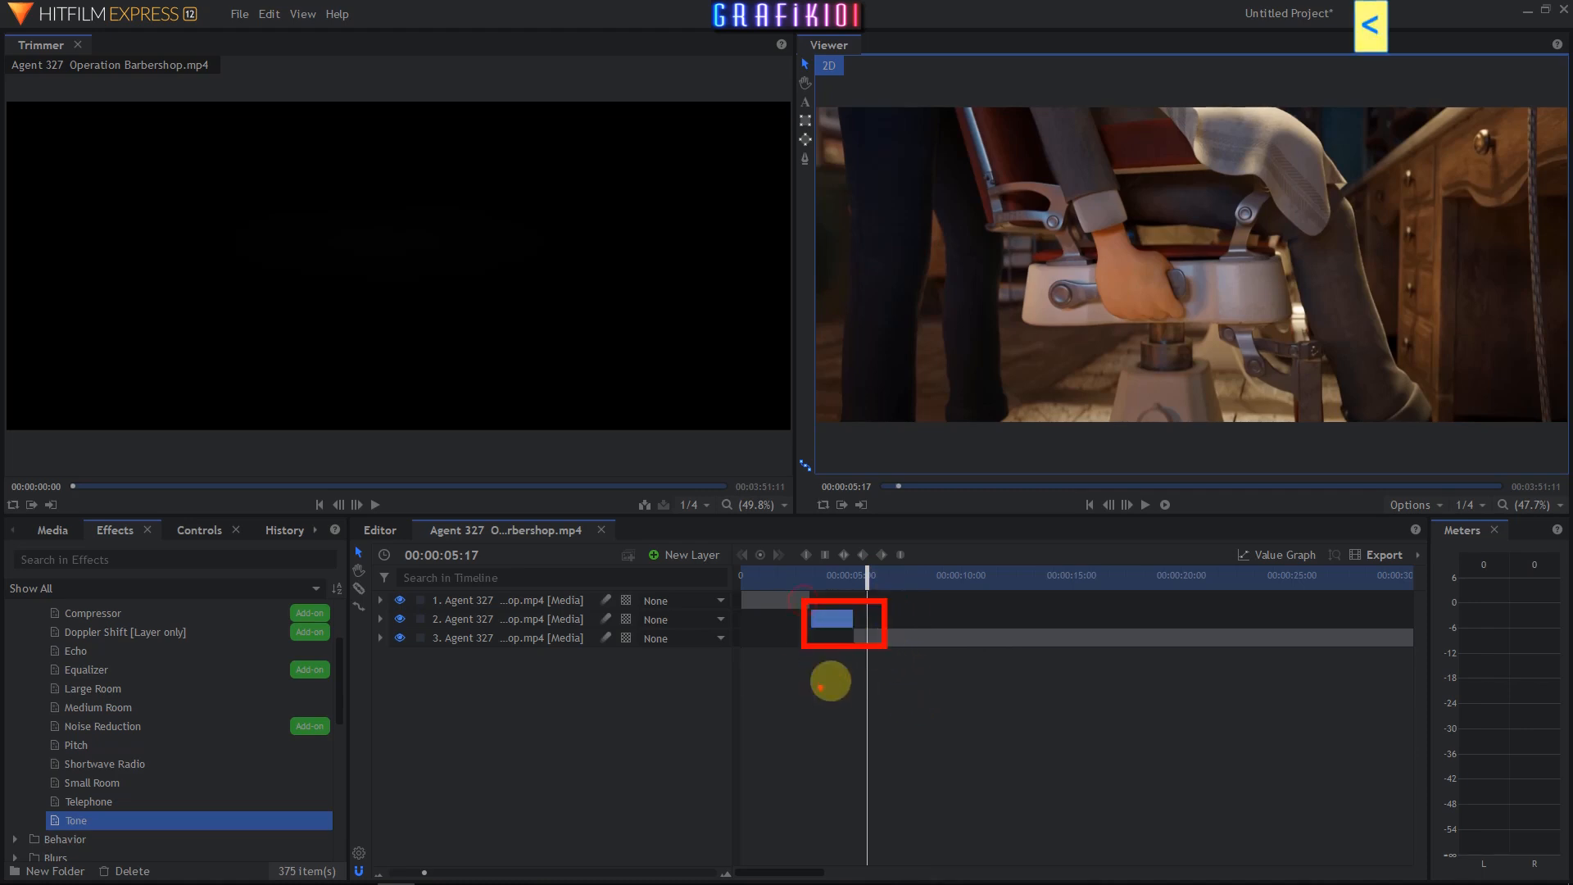
pyautogui.moveTo(803, 607)
pyautogui.mouseDown()
pyautogui.moveTo(519, 639)
pyautogui.moveTo(528, 608)
pyautogui.mouseUp()
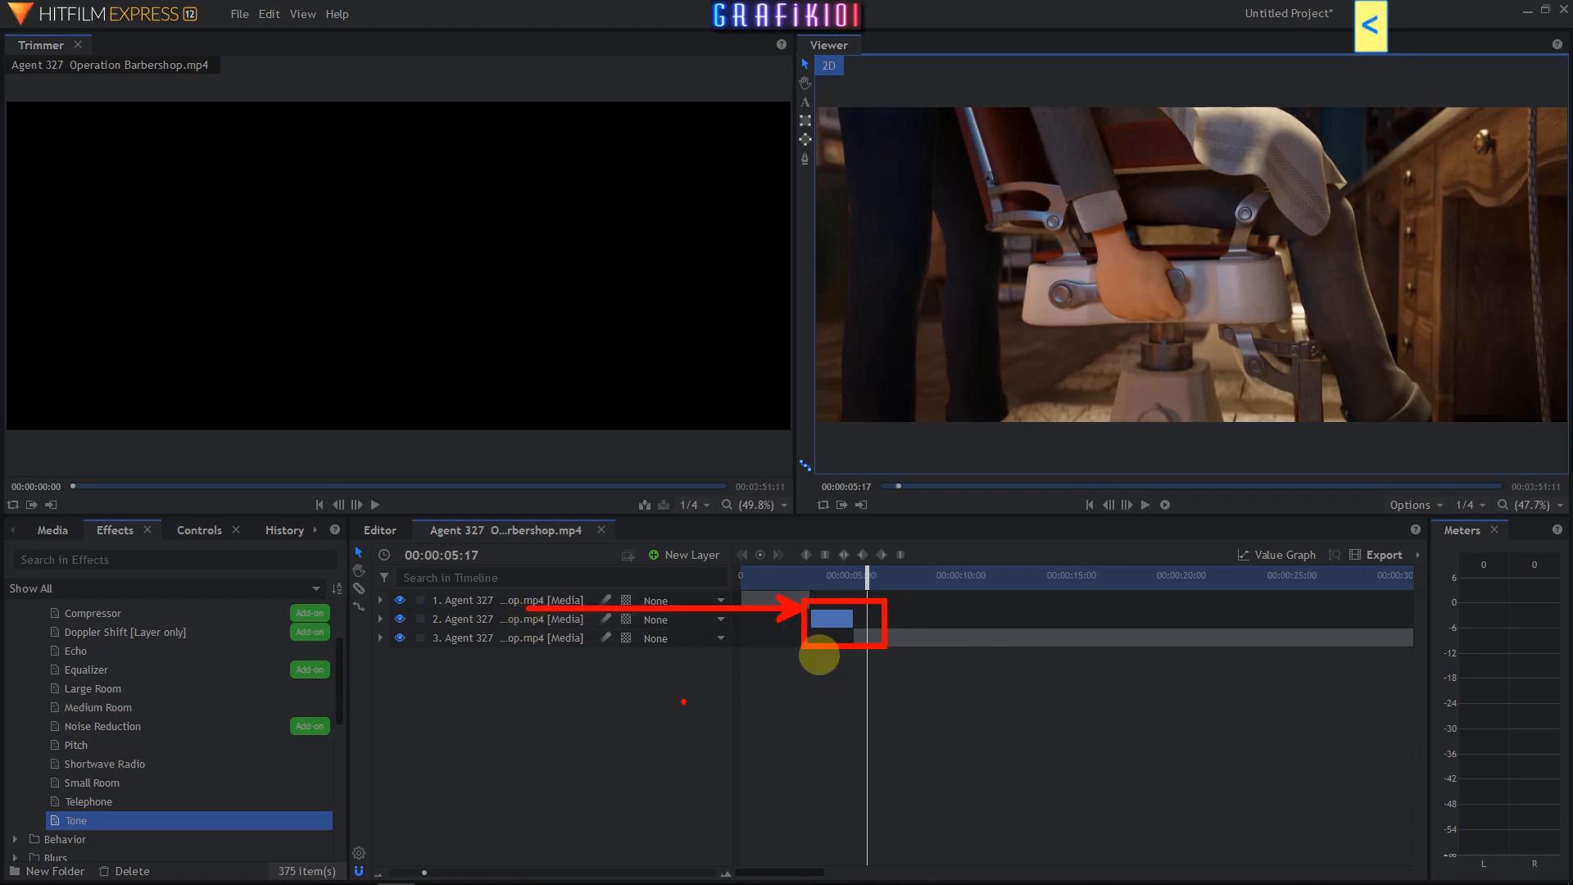
pyautogui.press('Escape')
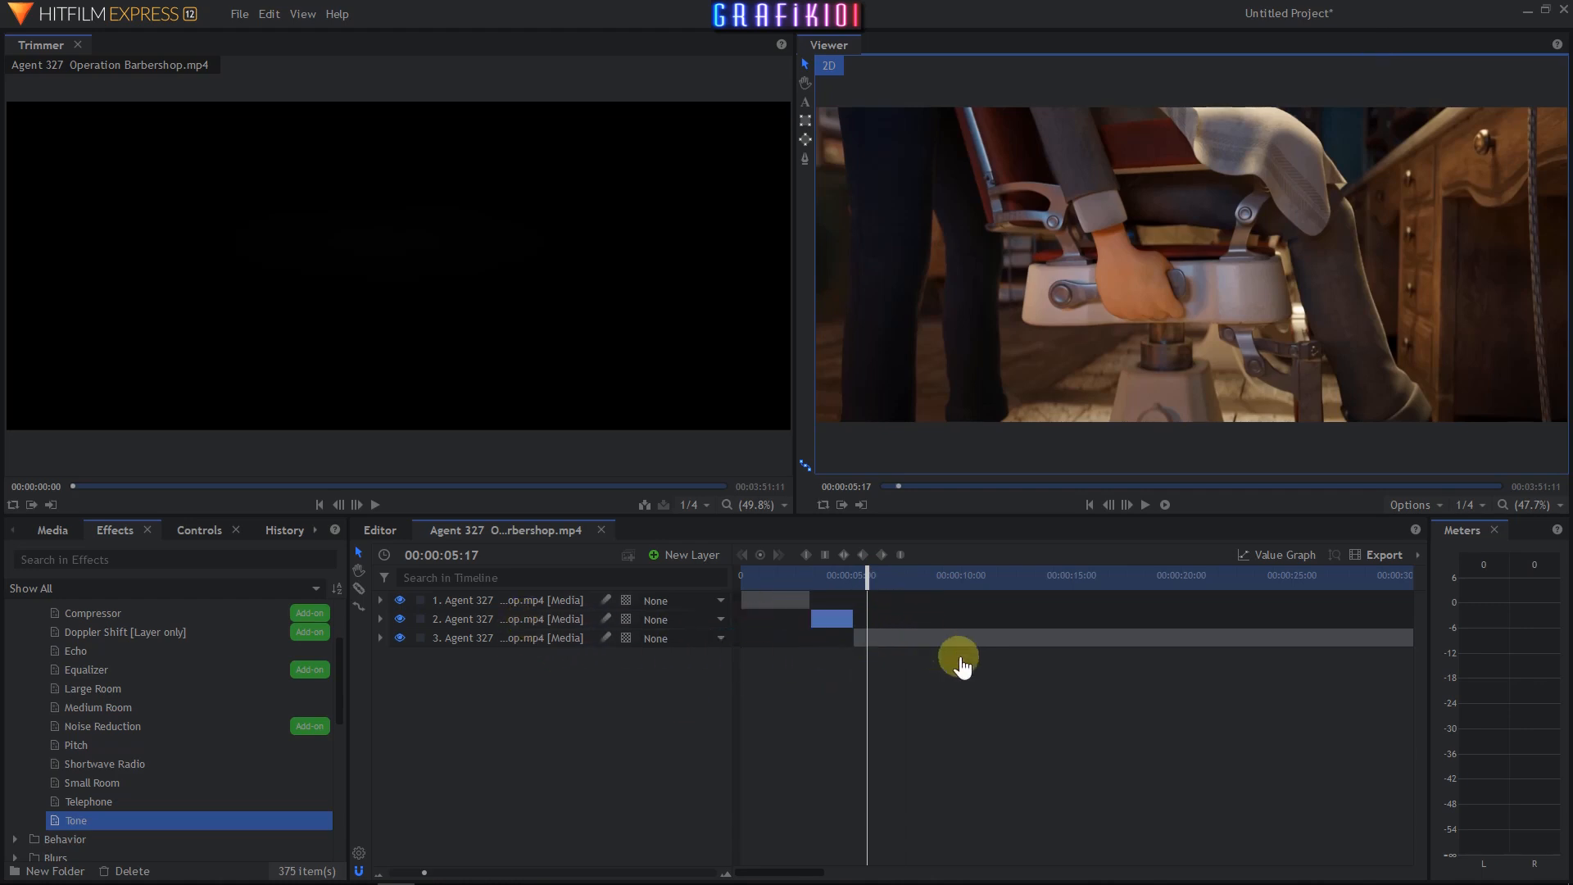